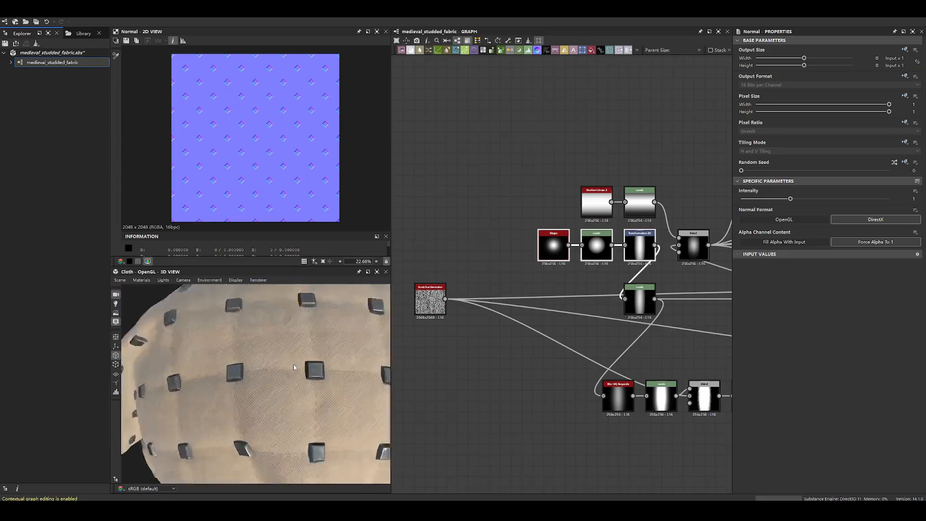
- Show the quilted fabric material on the high-resolution plane in the 3D preview and inspect it up close
scroll(297, 359, down, 6)
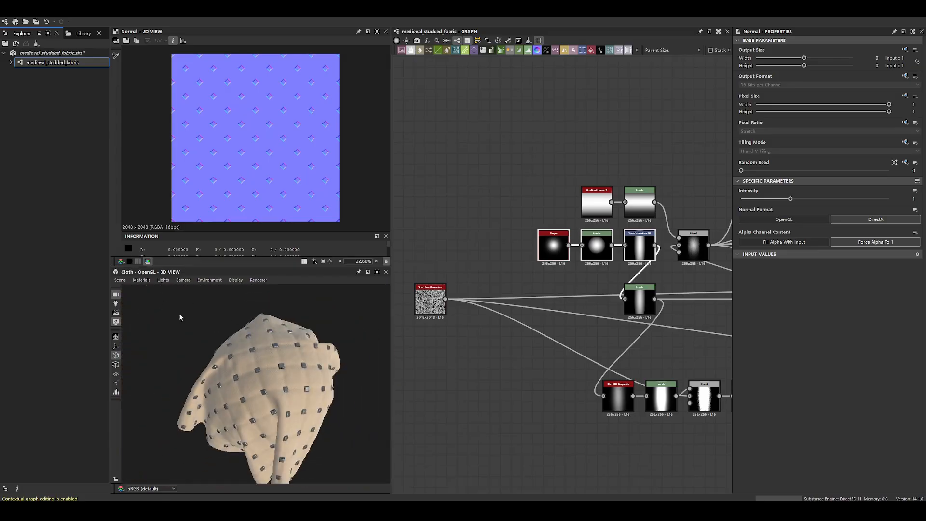
click(119, 280)
click(147, 340)
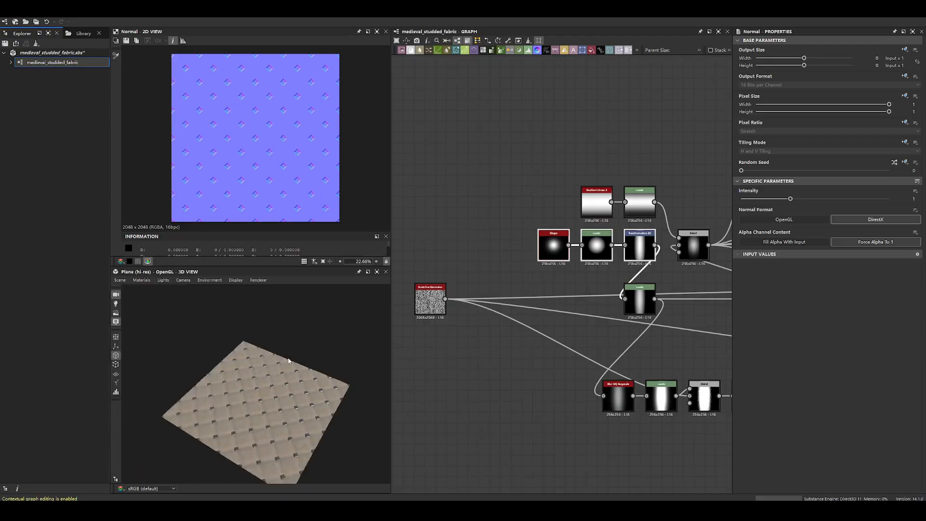
scroll(323, 377, up, 6)
scroll(322, 377, down, 6)
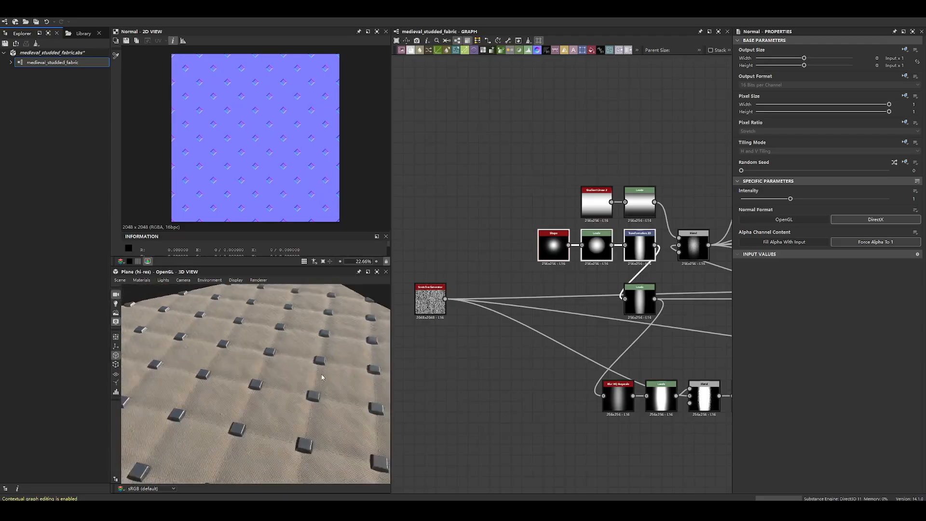
scroll(529, 313, down, 4)
scroll(529, 313, down, 4)
scroll(595, 317, up, 4)
- Move the Shape, Levels and Transformation 2D chain and its second Levels node away from the Gradient Linear branch
middle_drag(595, 317, 655, 293)
drag(435, 280, 665, 337)
drag(651, 283, 582, 294)
mouse_move(480, 251)
mouse_down()
mouse_move(546, 262)
mouse_move(469, 262)
mouse_up()
middle_drag(469, 262, 546, 238)
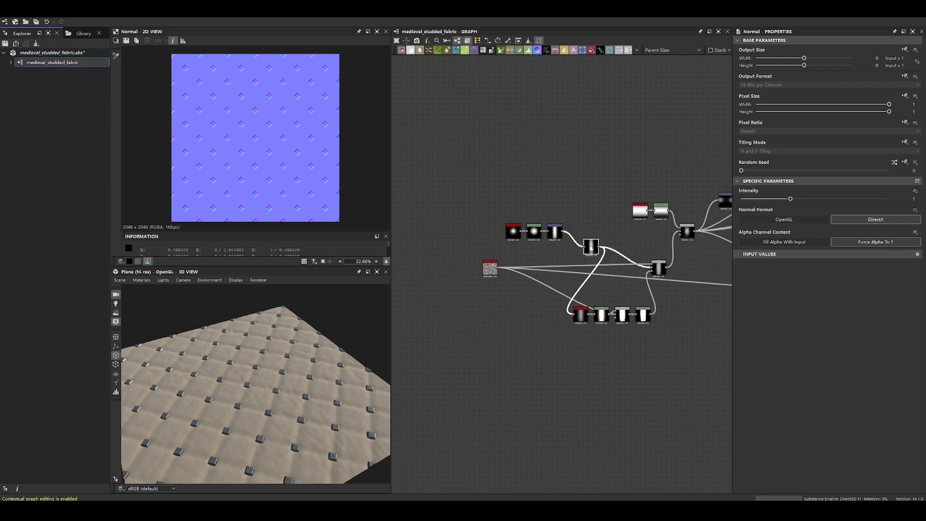
drag(559, 235, 551, 235)
click(612, 250)
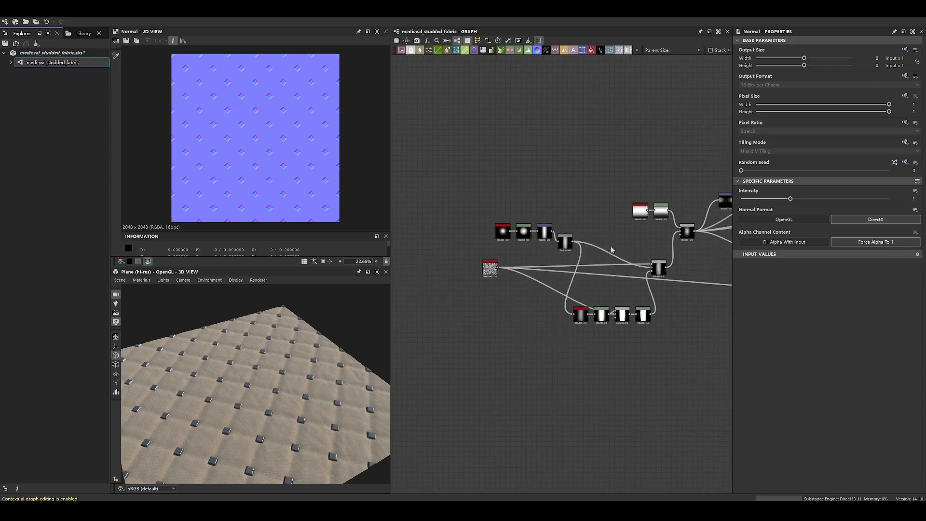
- Align the second Levels node with the Shape row and space the scratches and blur node group away from the Gradient Linear branch
scroll(502, 269, up, 4)
scroll(473, 195, down, 4)
drag(425, 180, 455, 215)
click(664, 323)
drag(646, 227, 583, 217)
click(649, 226)
middle_drag(598, 152, 605, 201)
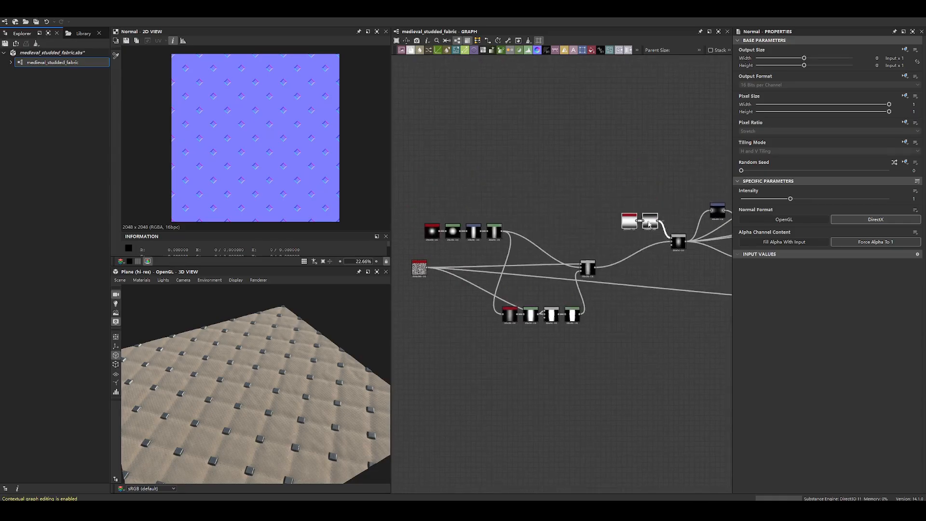
- Examine the graph's starting chains, from the stretched Shape row to the square Shape and its Levels node
middle_drag(535, 233, 682, 231)
scroll(567, 193, up, 3)
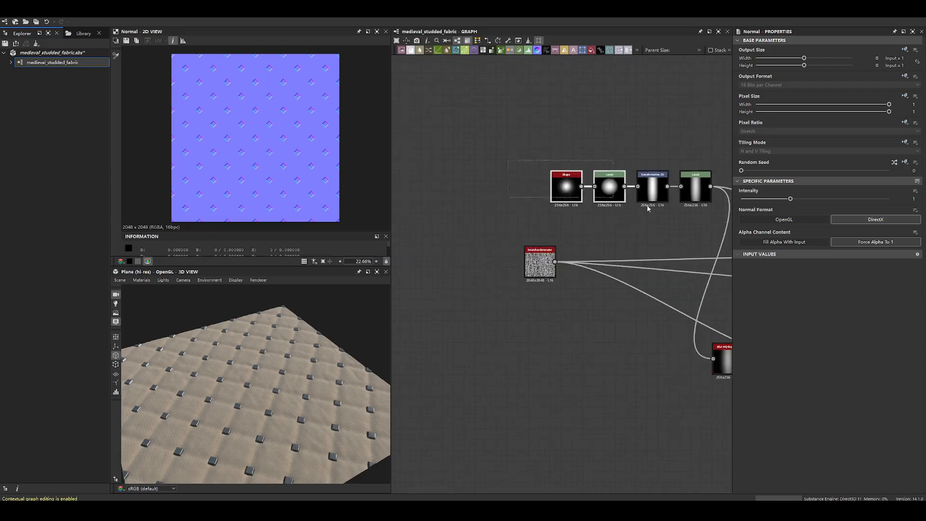
drag(648, 208, 691, 211)
middle_drag(691, 210, 436, 211)
drag(439, 321, 647, 348)
scroll(650, 348, up, 1)
scroll(651, 345, down, 2)
middle_drag(690, 251, 456, 328)
scroll(578, 289, down, 9)
scroll(646, 272, up, 6)
scroll(577, 248, down, 1)
drag(486, 177, 555, 200)
scroll(522, 191, up, 7)
click(505, 213)
click(649, 229)
scroll(590, 293, down, 2)
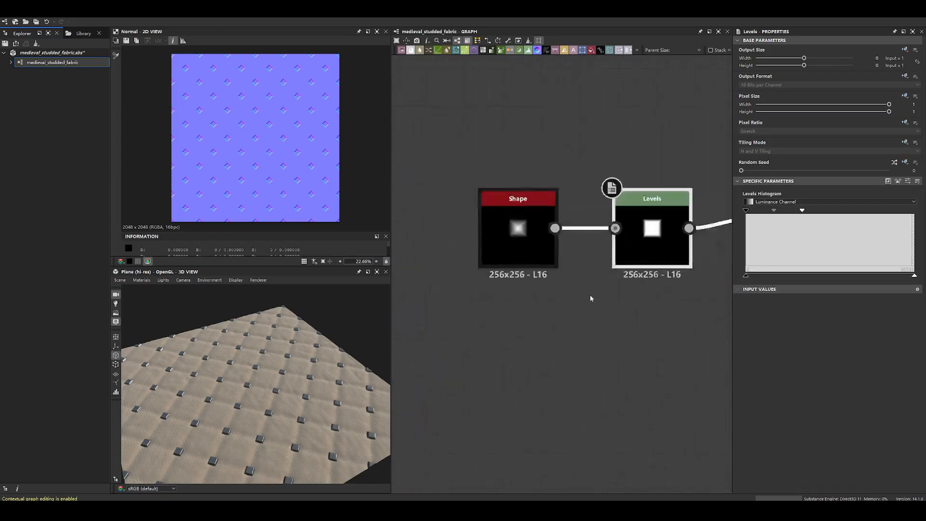
- Examine the Tile Generator chains and preview the Safe Transform Grayscale node
scroll(591, 296, down, 6)
middle_drag(540, 320, 610, 204)
scroll(550, 304, down, 3)
middle_drag(601, 349, 534, 203)
scroll(516, 257, up, 7)
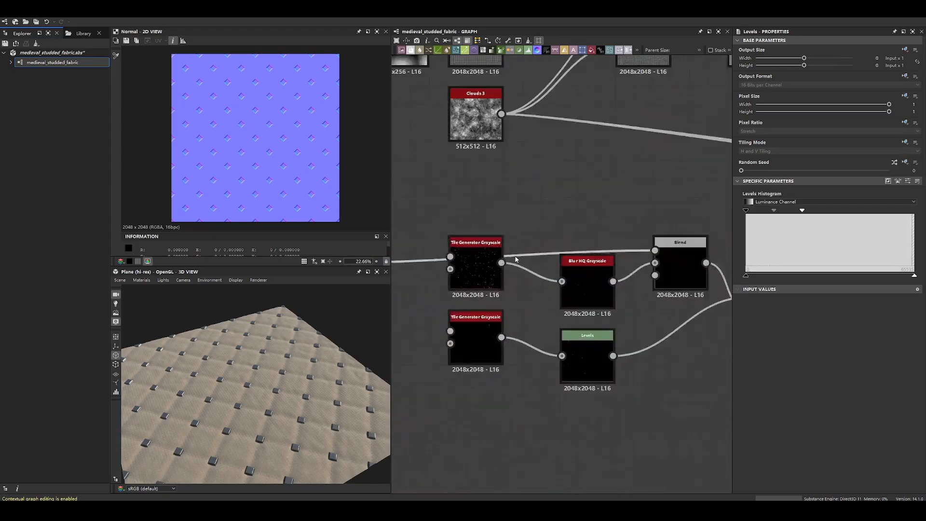
middle_drag(515, 259, 650, 248)
drag(454, 253, 545, 246)
double_click(546, 246)
scroll(274, 180, up, 6)
scroll(273, 180, down, 6)
scroll(581, 253, down, 7)
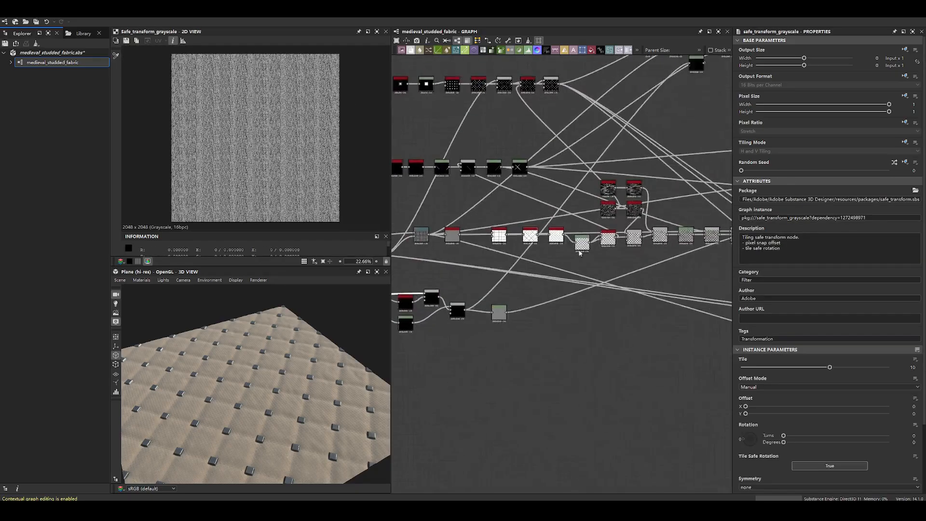
- Preview the quilted height nodes one after another, from the tile pattern through the Subtract Blend and the following Levels and Blend nodes
scroll(581, 253, up, 5)
double_click(586, 222)
middle_drag(664, 223, 480, 267)
double_click(599, 239)
double_click(640, 252)
double_click(553, 254)
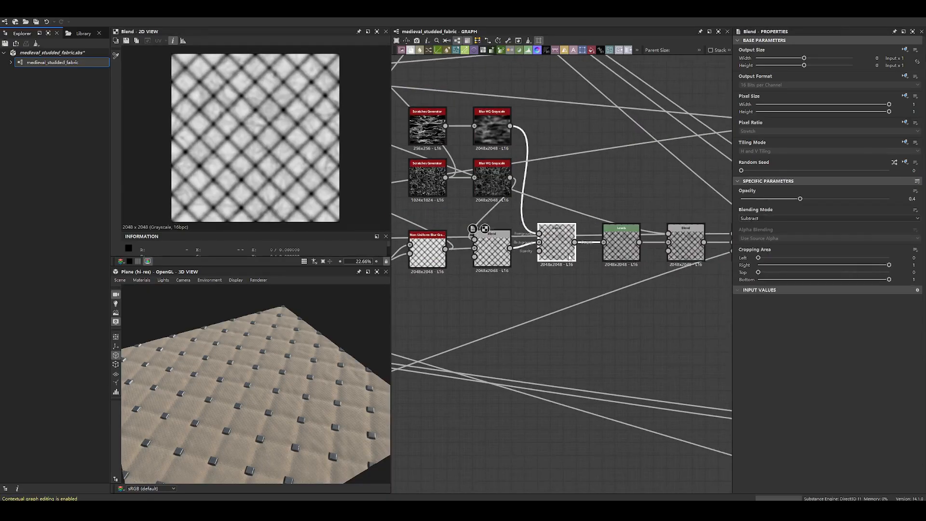
double_click(618, 253)
double_click(682, 253)
middle_drag(683, 253, 453, 259)
double_click(570, 252)
double_click(647, 252)
double_click(673, 314)
- Preview the Height Blend and Histogram Range nodes and compare the studs and quilting up close
scroll(689, 316, down, 4)
middle_drag(689, 316, 444, 295)
scroll(483, 295, up, 5)
double_click(504, 294)
scroll(278, 166, up, 5)
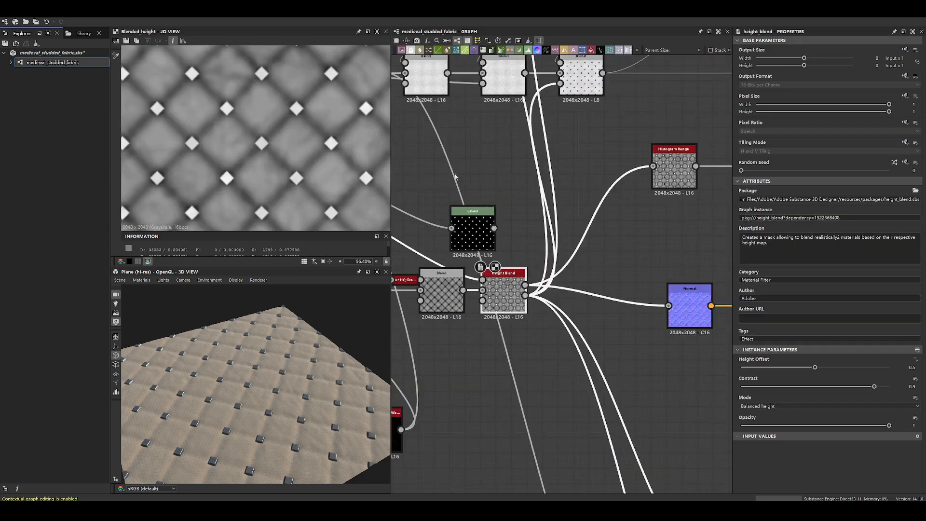
double_click(653, 153)
scroll(239, 140, up, 8)
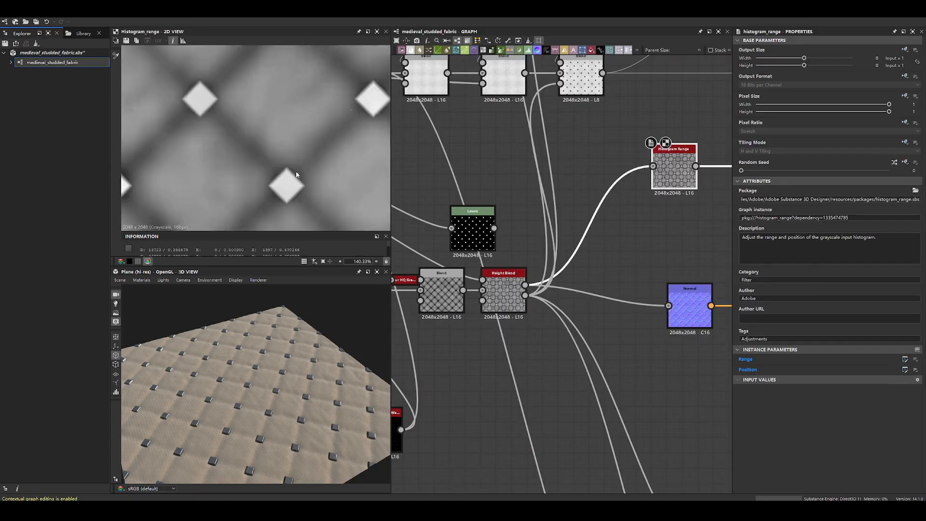
double_click(493, 273)
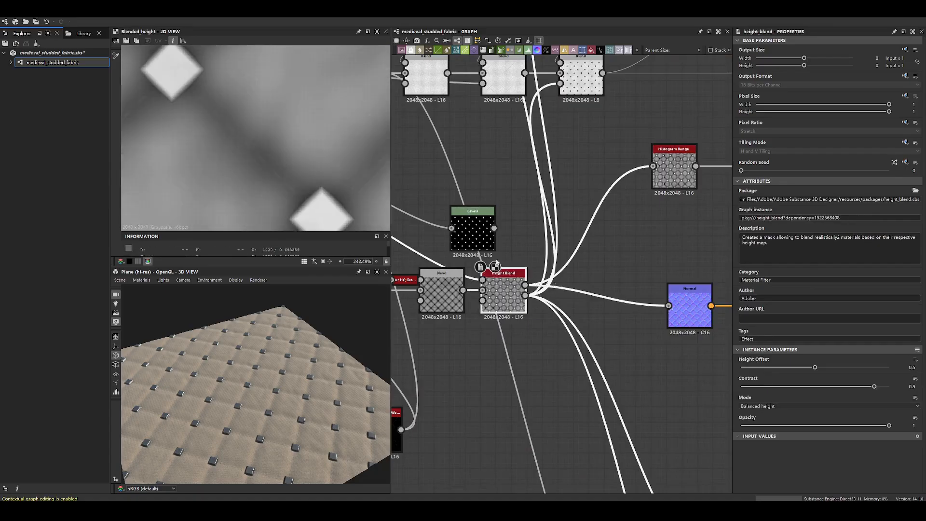
- Preview the nodes downstream of the Height Blend, up to the coloured woven-fabric Blend
middle_drag(497, 263, 583, 330)
double_click(527, 357)
double_click(450, 357)
scroll(664, 252, down, 5)
scroll(597, 241, down, 3)
scroll(531, 270, up, 8)
double_click(493, 276)
double_click(538, 280)
scroll(623, 207, down, 4)
drag(659, 262, 623, 276)
scroll(538, 256, down, 5)
- Preview the existing Scratches Generator at the start of the graph and examine its vertical fibre pattern
middle_drag(495, 245, 700, 255)
middle_drag(523, 261, 603, 210)
scroll(554, 225, up, 7)
middle_drag(556, 241, 545, 212)
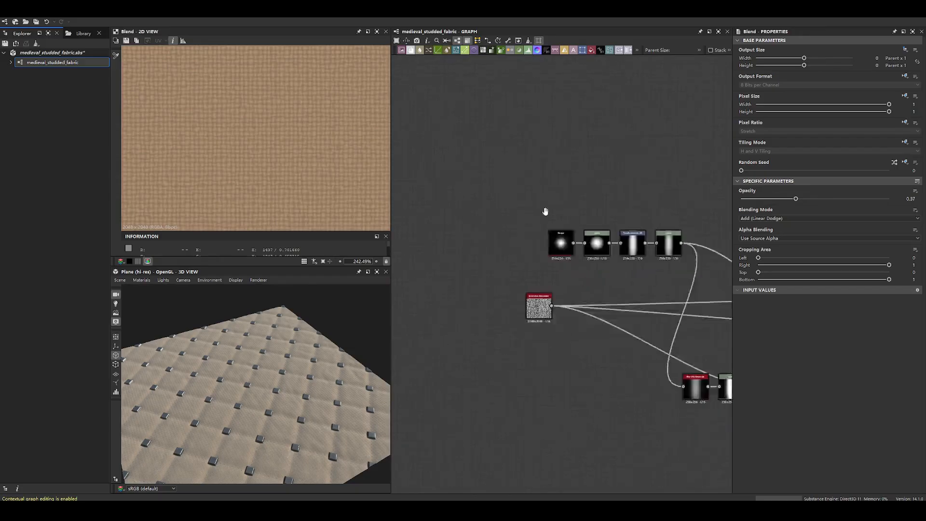
scroll(577, 350, up, 3)
double_click(498, 269)
scroll(499, 263, up, 5)
scroll(309, 178, down, 10)
click(594, 159)
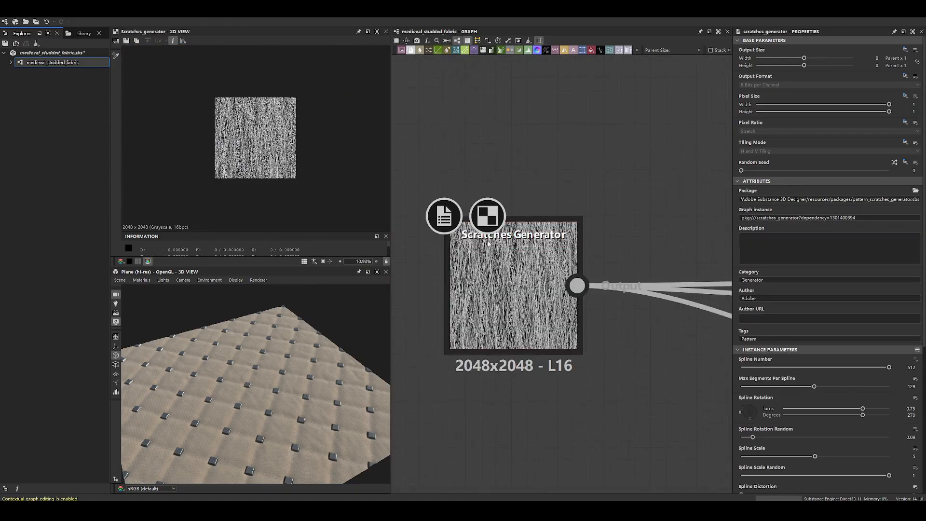
click(575, 237)
scroll(253, 144, up, 6)
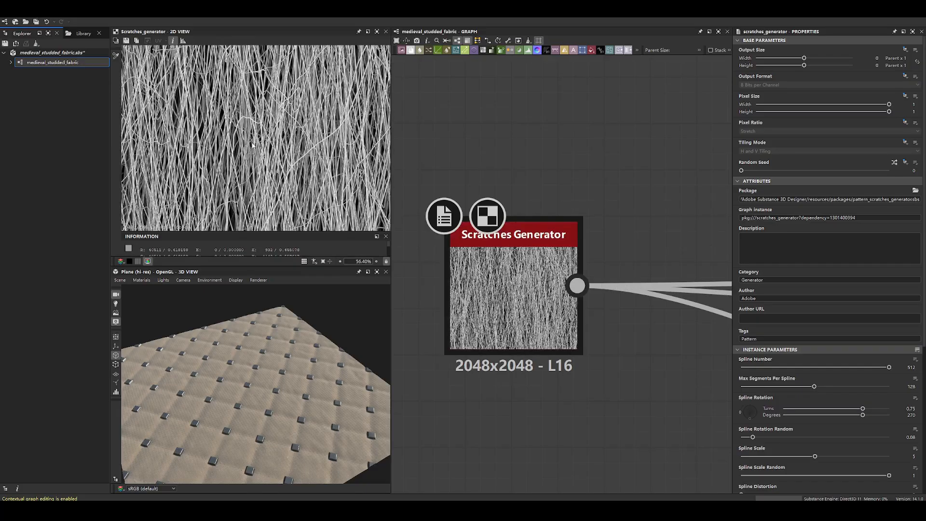
scroll(252, 145, down, 6)
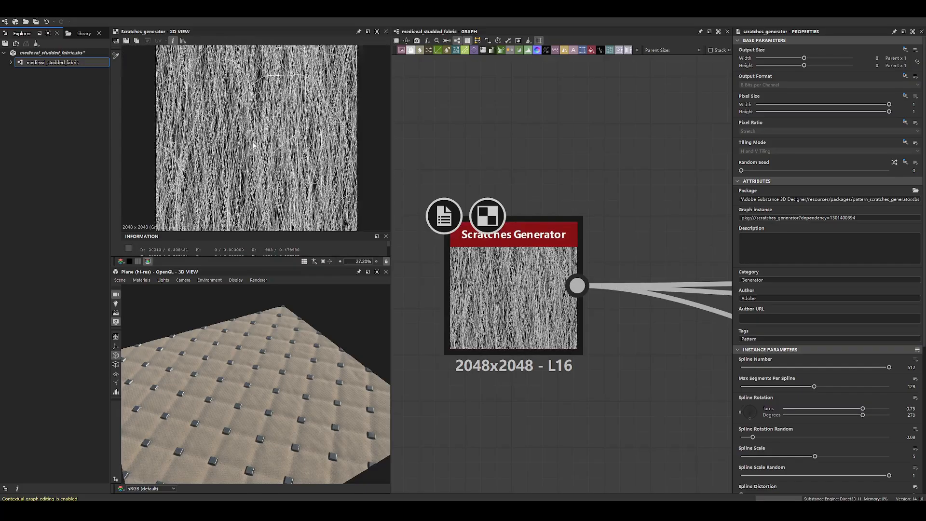
middle_drag(612, 202, 630, 151)
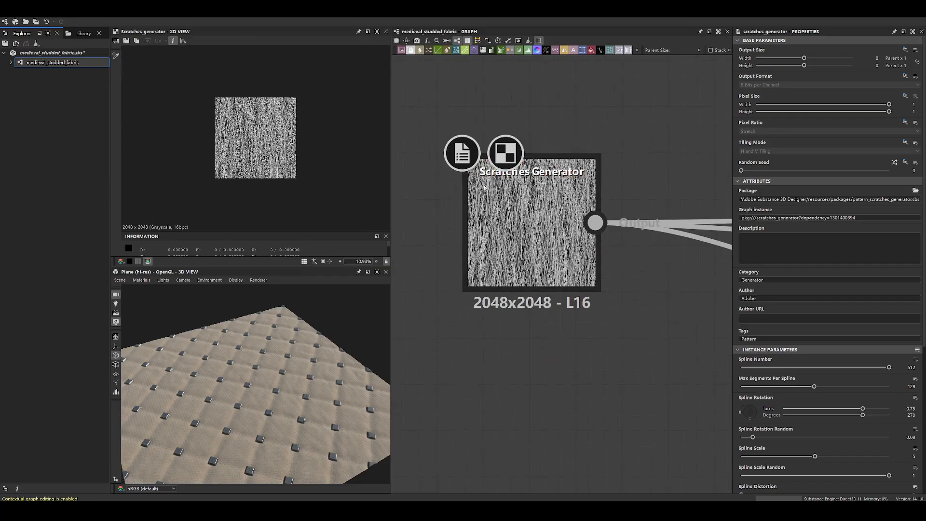
- Add a new Scratches Generator node below the existing one and preview its default pattern
key(space)
text(sc)
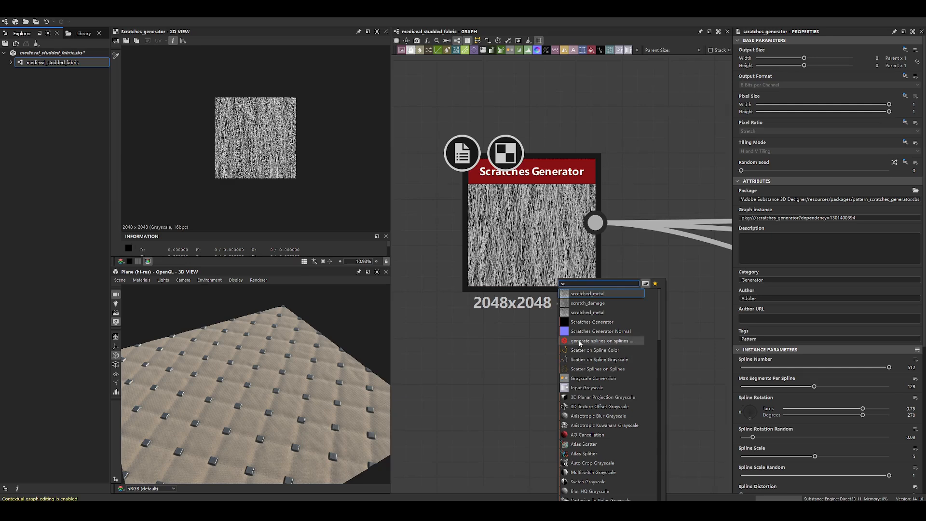
text(ra)
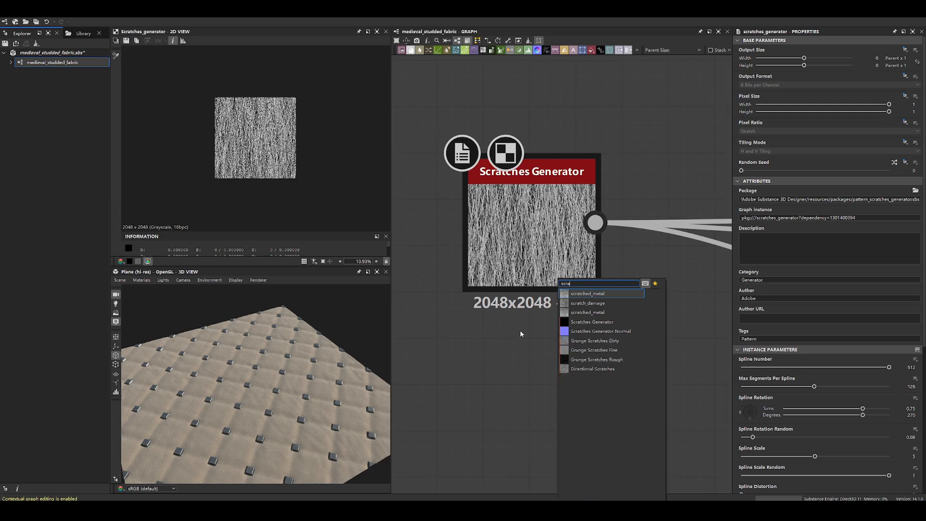
click(620, 328)
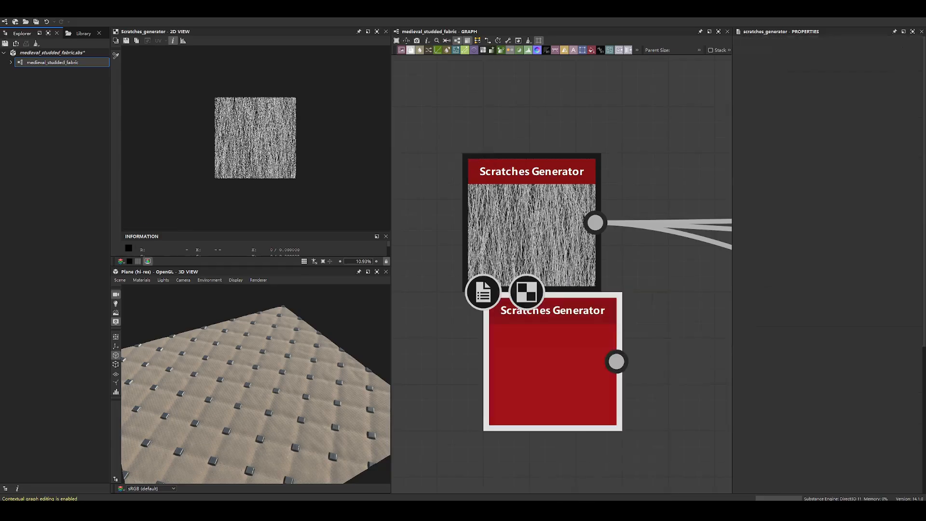
scroll(259, 149, up, 5)
scroll(259, 154, up, 2)
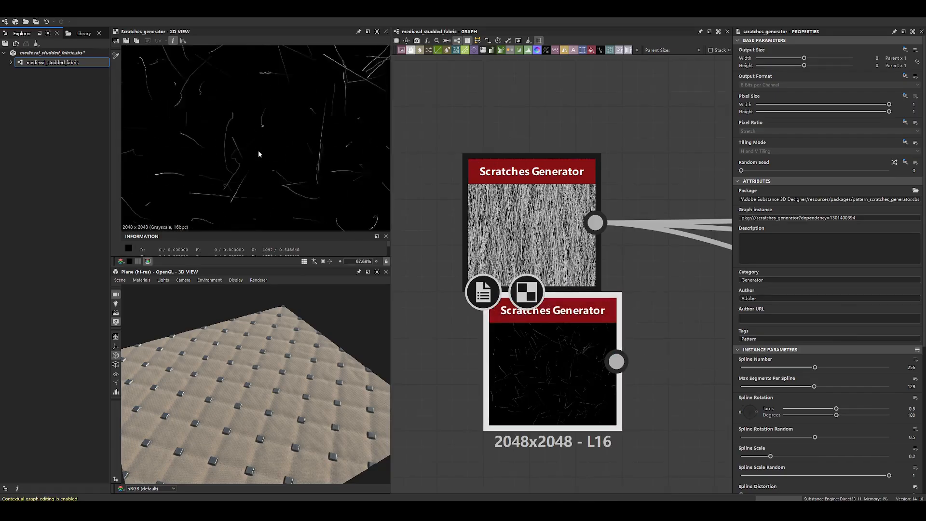
- Set the new Scratches Generator's Spline Number to 512, comparing it with the existing node
drag(816, 368, 900, 369)
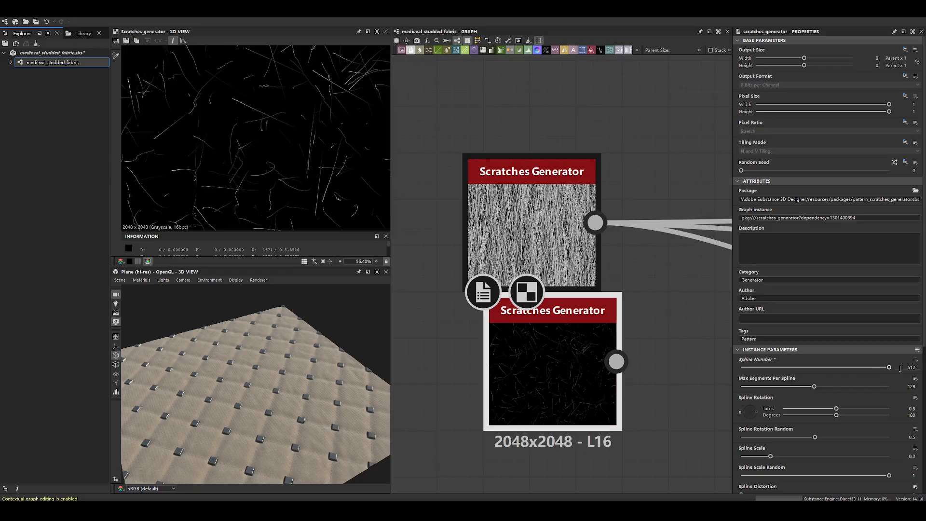
double_click(555, 236)
scroll(243, 118, down, 4)
key(f)
double_click(540, 351)
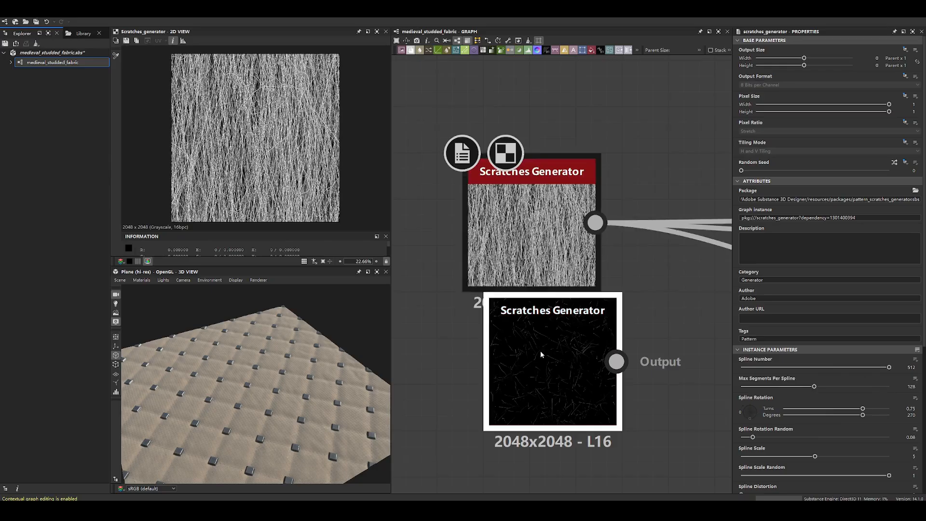
- Set Max Segments Per Spline to 128 on the new Scratches Generator, matching the existing node
double_click(544, 269)
double_click(568, 341)
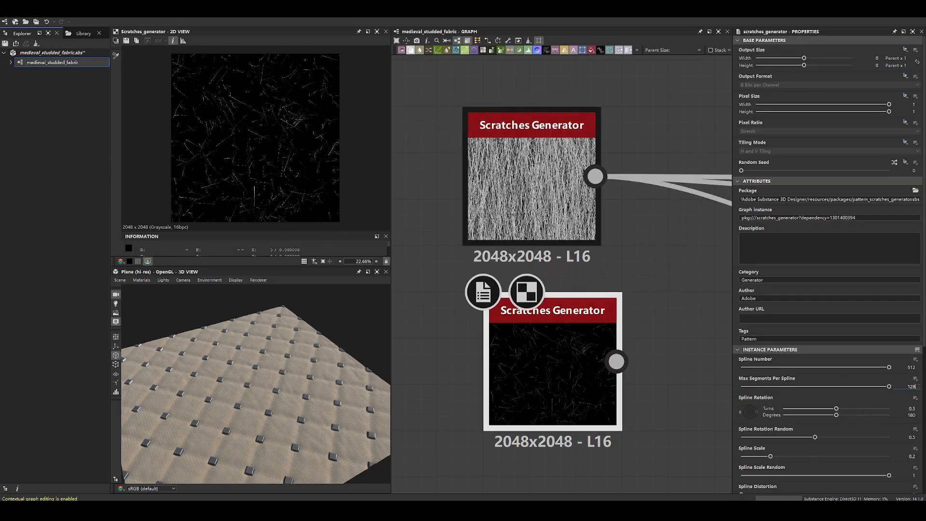
double_click(598, 237)
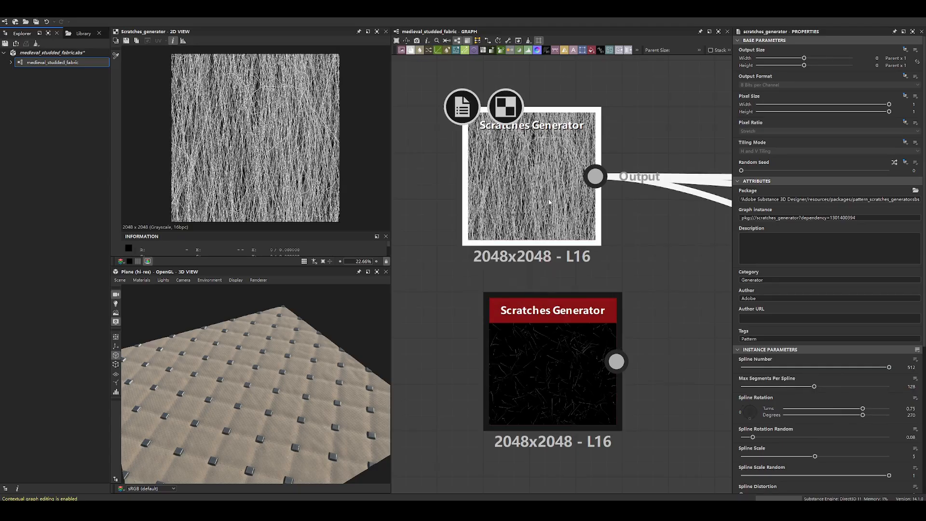
double_click(528, 340)
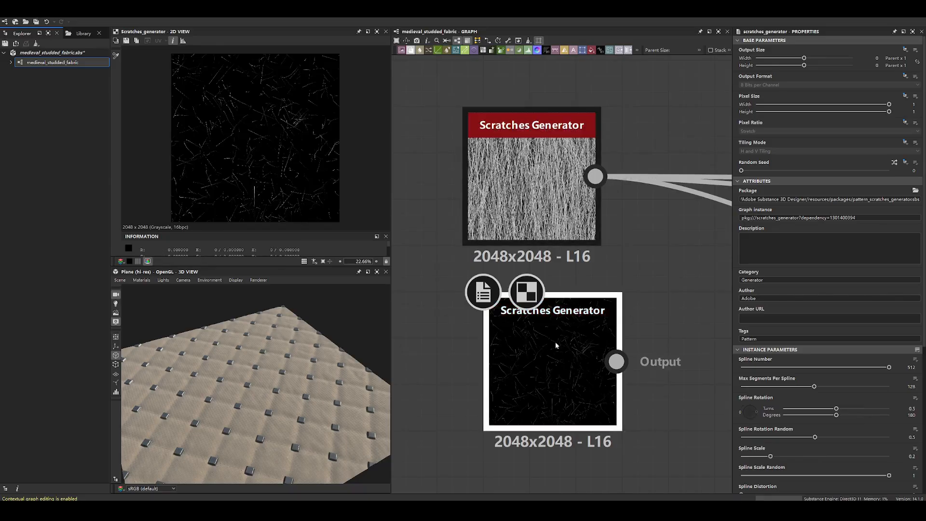
- Place the new Scratches Generator directly under the original and set its Spline Rotation to 0.75 turns (270 degrees)
drag(559, 346, 539, 328)
double_click(523, 187)
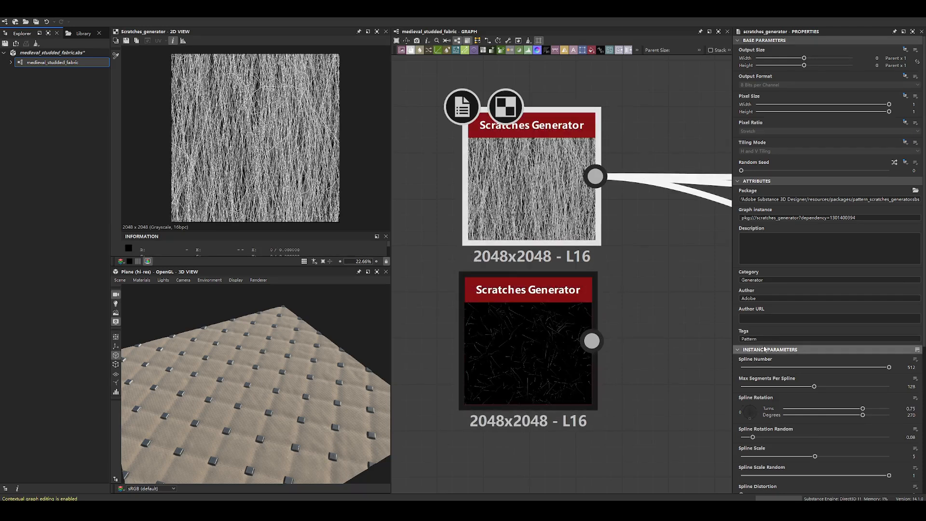
scroll(767, 345, down, 2)
double_click(544, 353)
drag(758, 372, 756, 388)
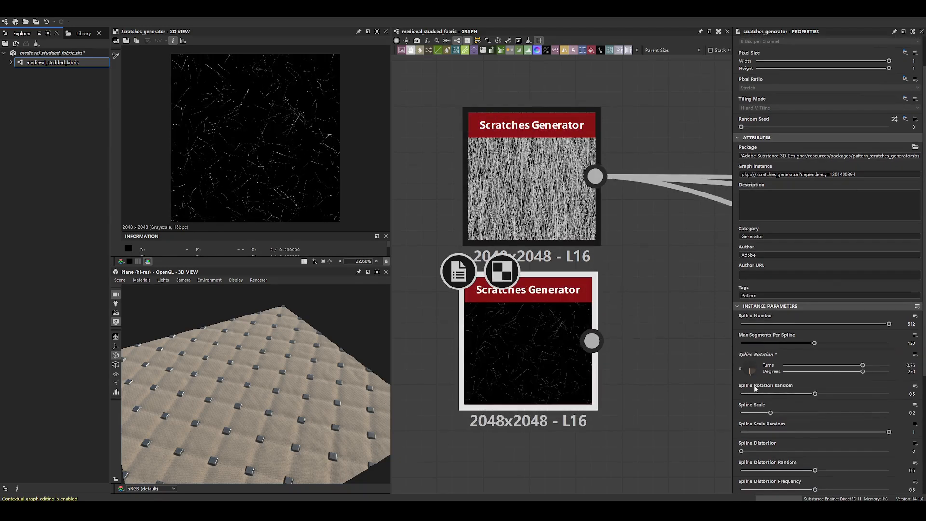
- Set the new Scratches Generator's Spline Scale to 5, following the original node, and inspect the denser scratches
double_click(527, 214)
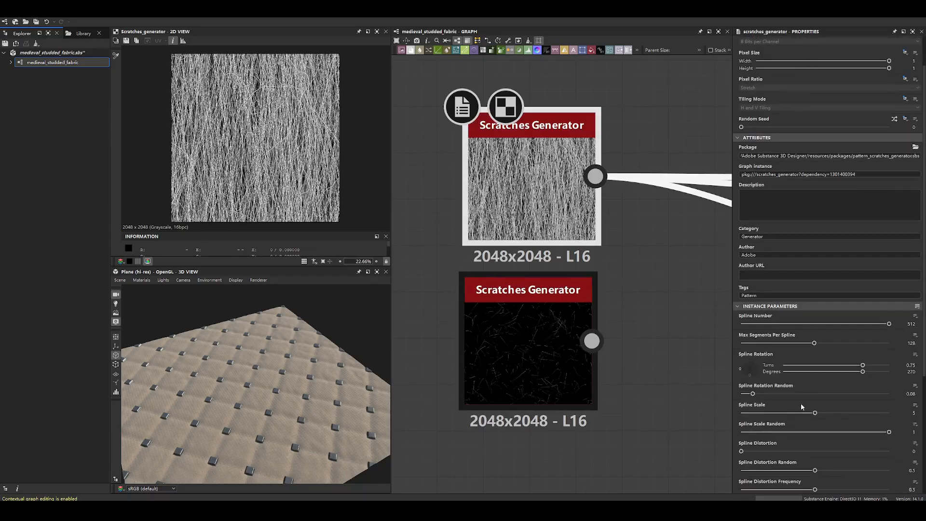
scroll(803, 406, down, 4)
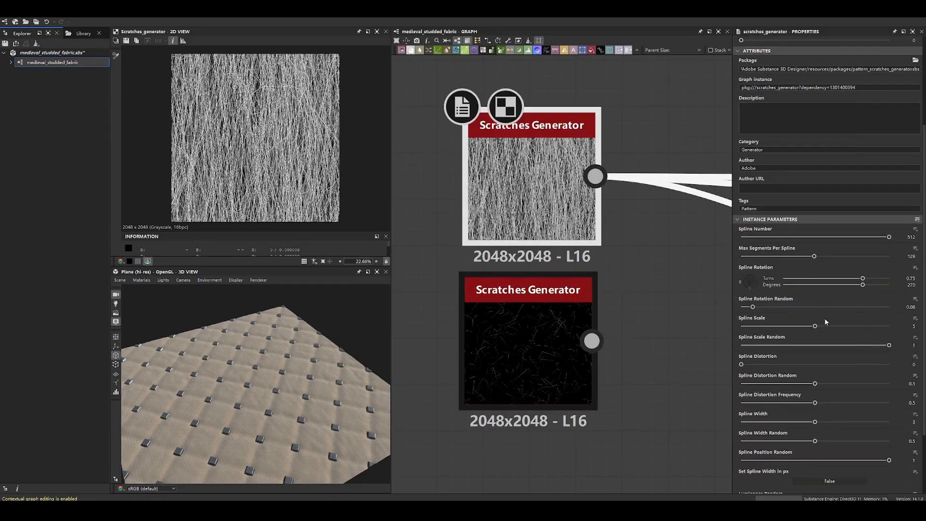
double_click(531, 324)
drag(771, 327, 881, 326)
text(5)
key(Return)
scroll(233, 157, up, 5)
scroll(236, 164, down, 2)
scroll(236, 164, down, 4)
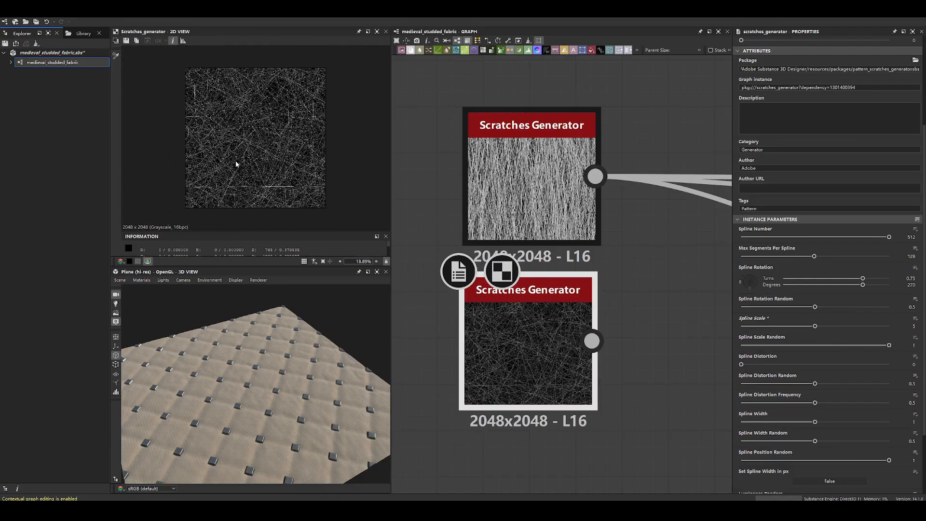
- Check the original node's settings and set the new Scratches Generator's Spline Rotation Random to 0
double_click(531, 188)
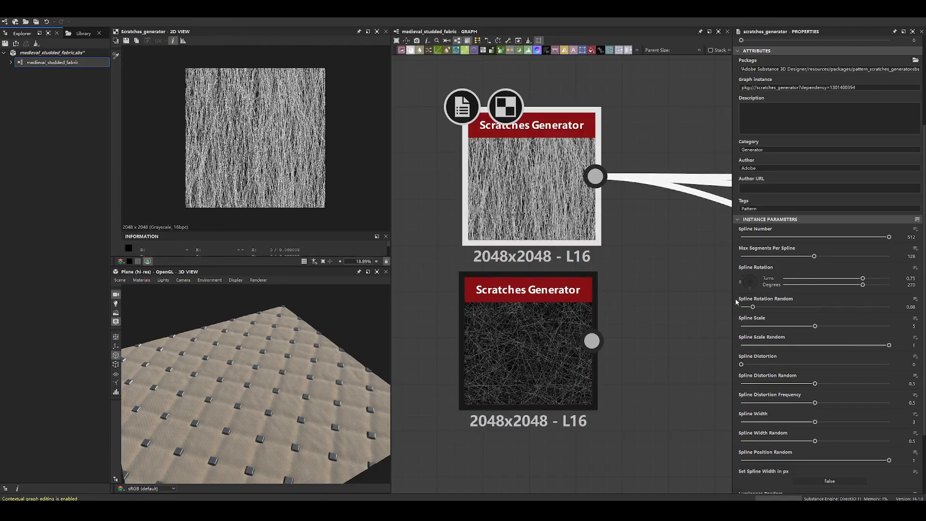
double_click(518, 340)
drag(816, 308, 731, 308)
scroll(263, 145, up, 5)
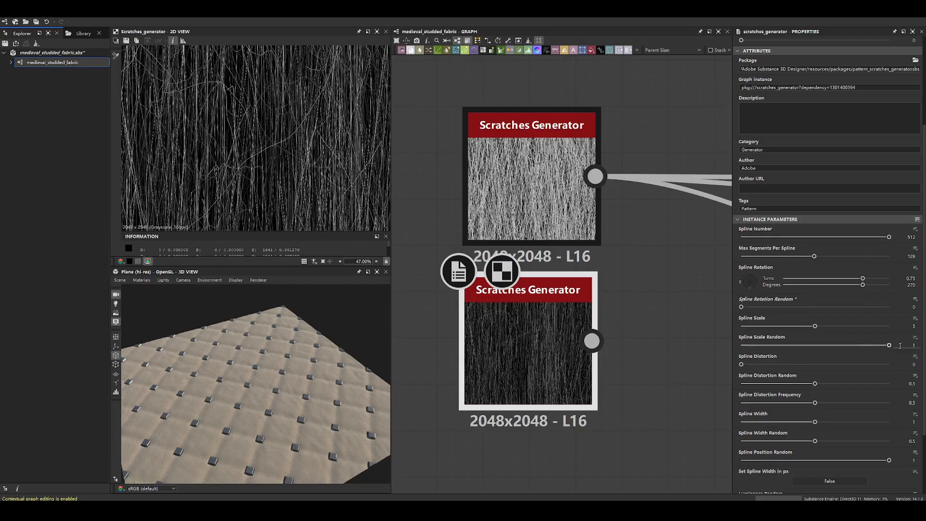
- Test Spline Scale 0.54 and Spline Rotation Random 0.01 on the new Scratches Generator, and return its Spline Scale to 5
drag(815, 326, 749, 326)
scroll(223, 65, down, 8)
scroll(236, 64, up, 7)
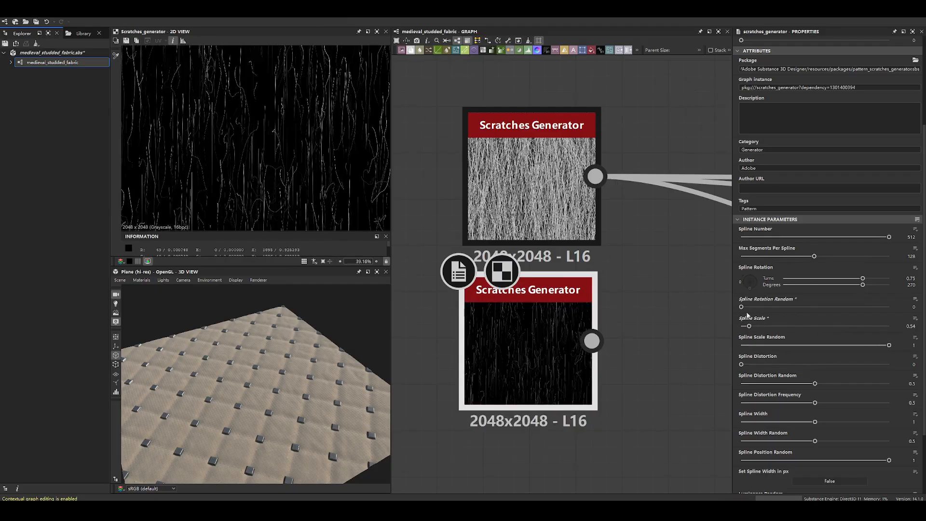
mouse_move(751, 310)
mouse_down()
mouse_move(840, 311)
mouse_move(744, 314)
mouse_up()
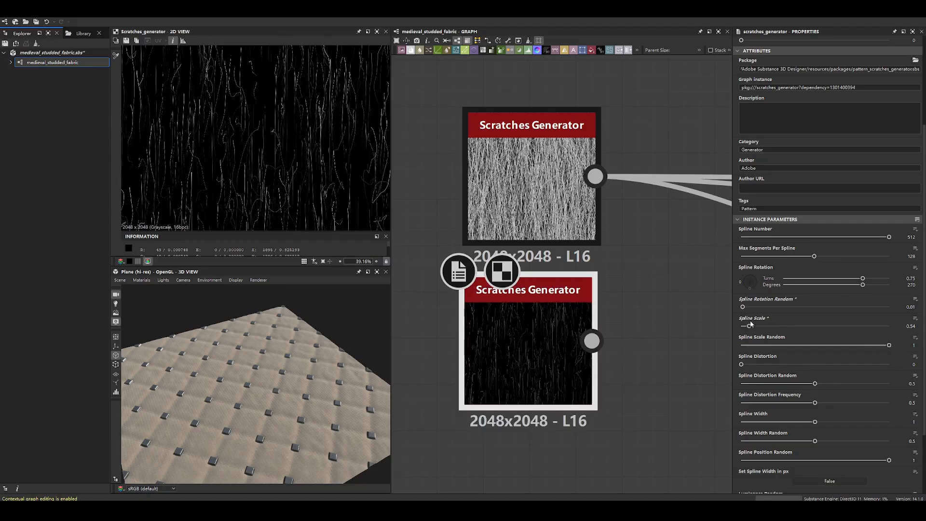
drag(804, 331, 918, 332)
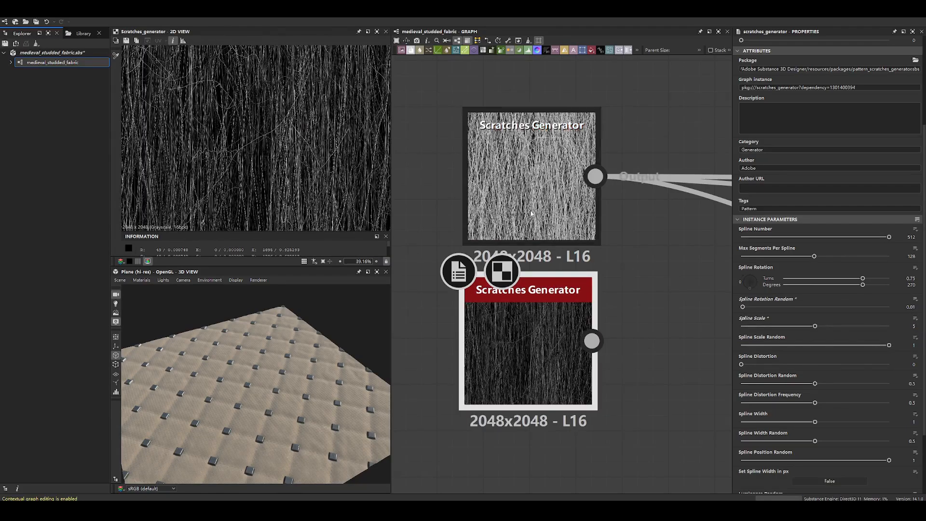
- Check the original Scratches Generator's settings and set the new node's Spline Width to 3
double_click(566, 208)
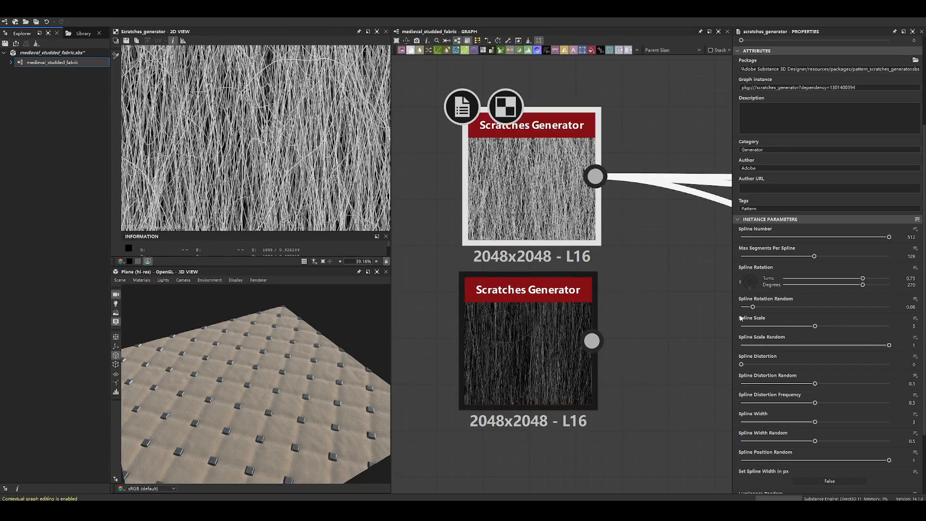
scroll(741, 316, down, 2)
click(521, 332)
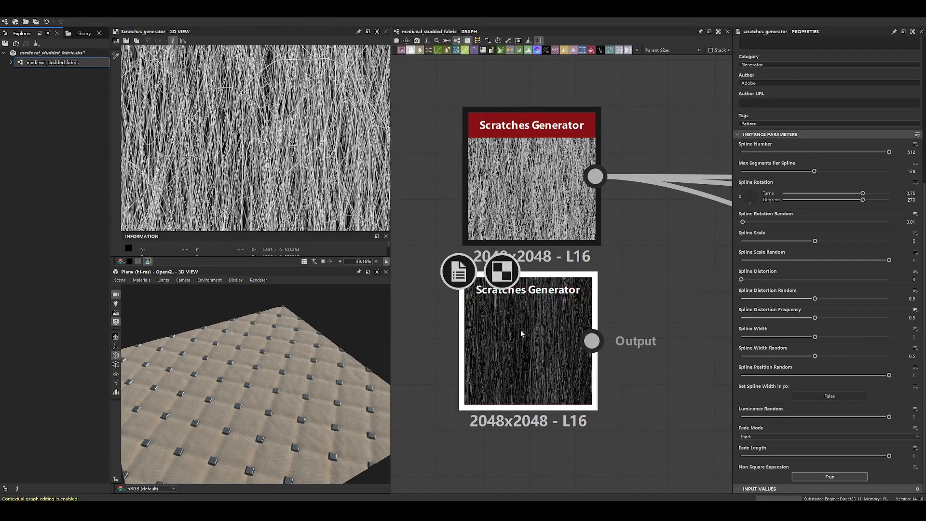
double_click(521, 334)
drag(820, 337, 889, 338)
drag(804, 338, 914, 336)
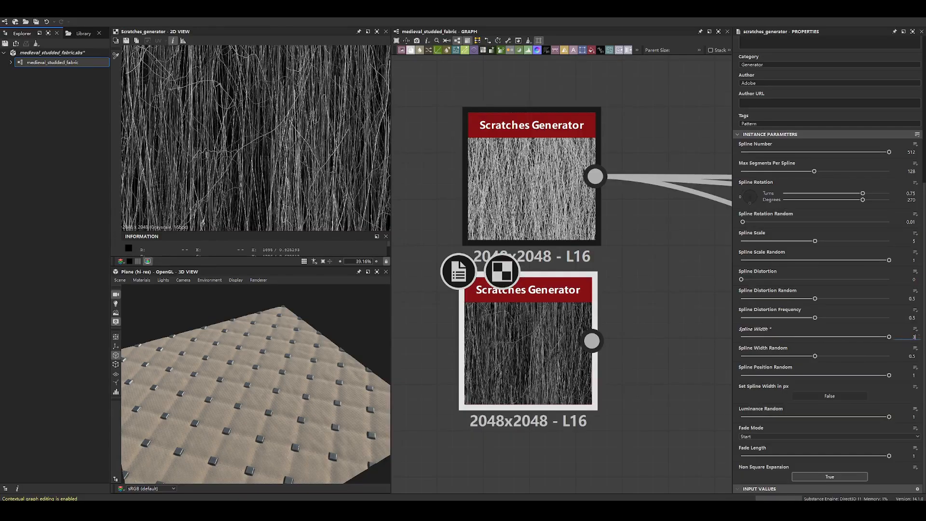
key(Return)
scroll(256, 135, down, 5)
scroll(285, 160, up, 6)
- Compare both Scratches Generators' parameters and set the new node's Spline Rotation Random to 0.08, following the original
click(527, 205)
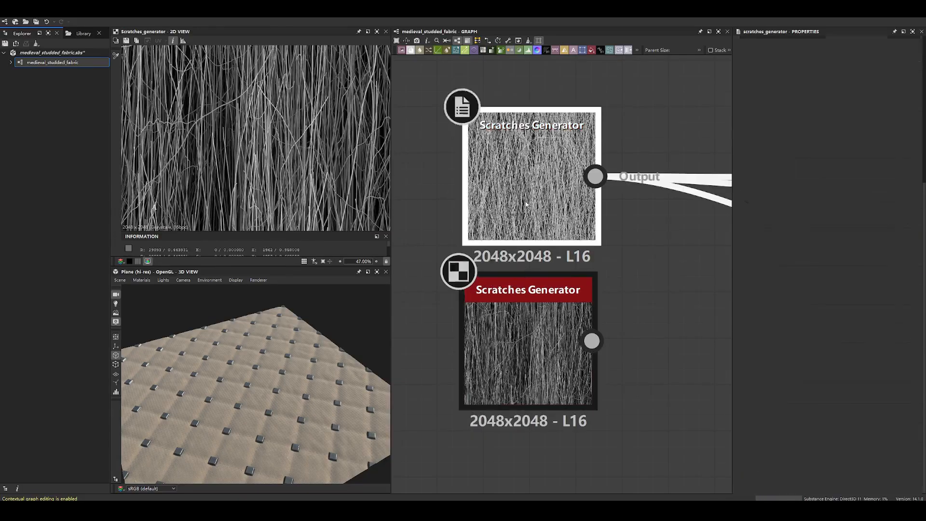
double_click(471, 357)
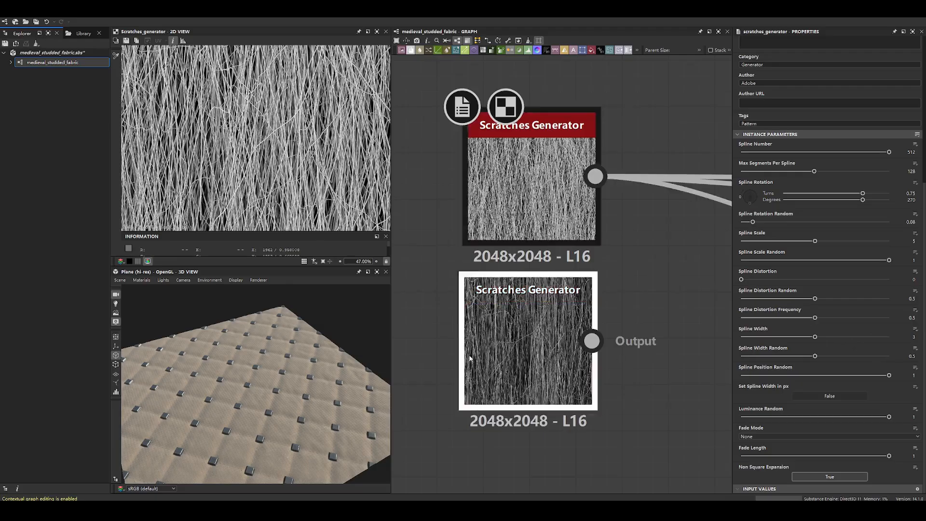
double_click(514, 208)
double_click(525, 333)
scroll(852, 352, up, 4)
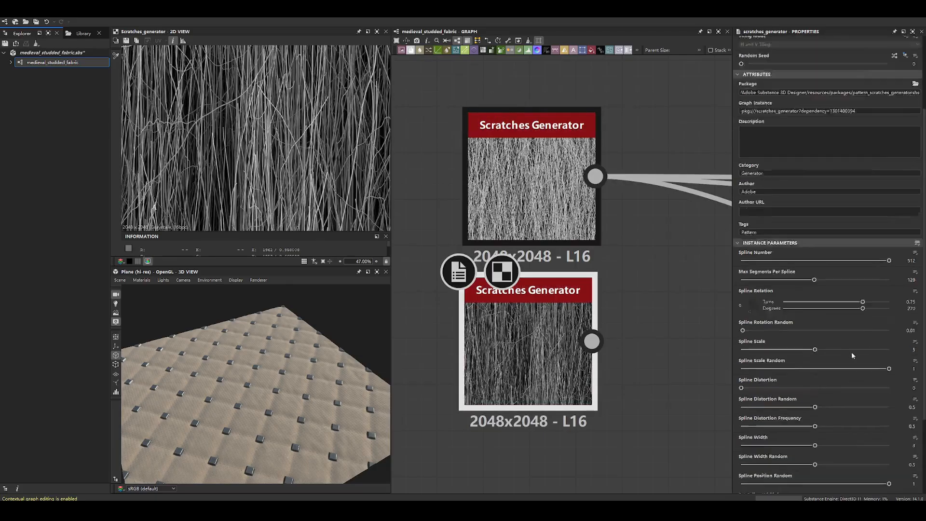
double_click(550, 200)
double_click(528, 311)
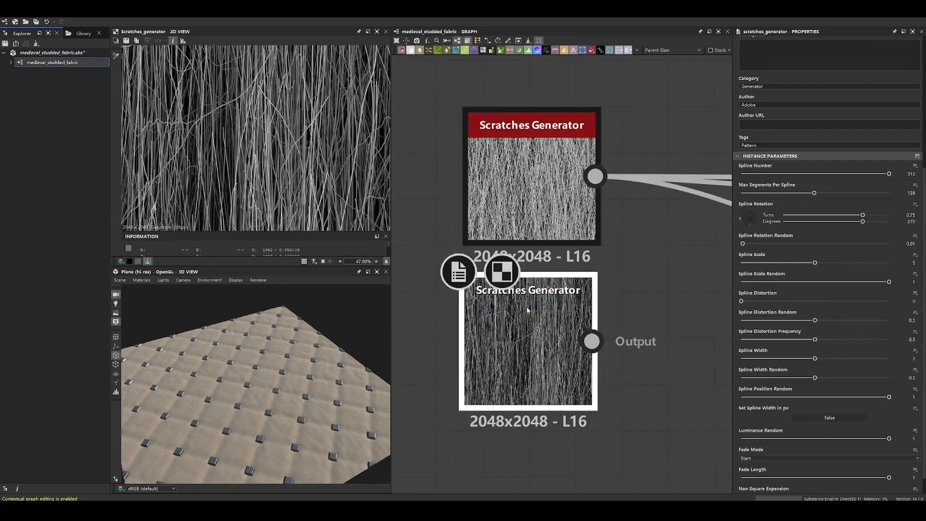
double_click(525, 207)
double_click(531, 316)
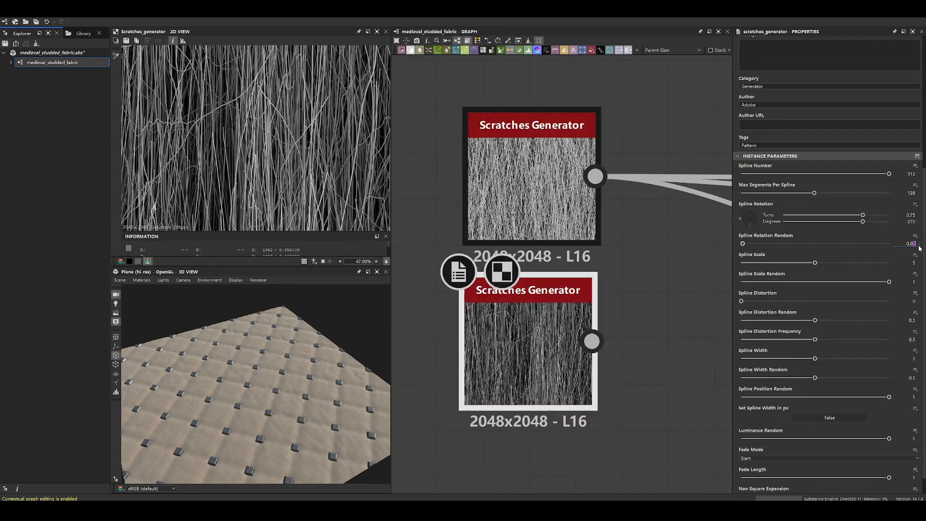
scroll(450, 172, down, 3)
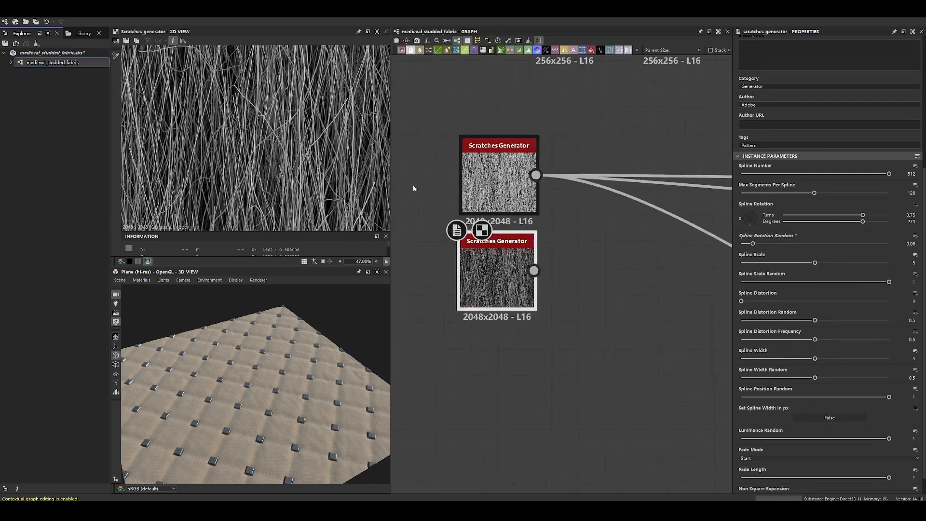
- Compare the outputs and parameters of the original and new Scratches Generators, looking for the remaining difference in brightness
scroll(478, 209, up, 3)
double_click(539, 187)
double_click(526, 314)
double_click(526, 193)
double_click(526, 313)
double_click(525, 311)
double_click(522, 186)
double_click(524, 304)
double_click(524, 188)
double_click(524, 309)
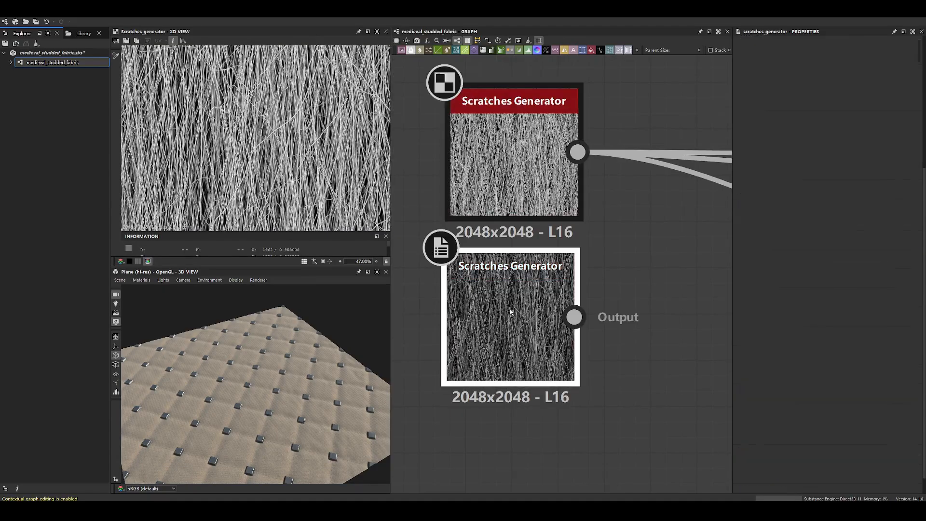
double_click(523, 188)
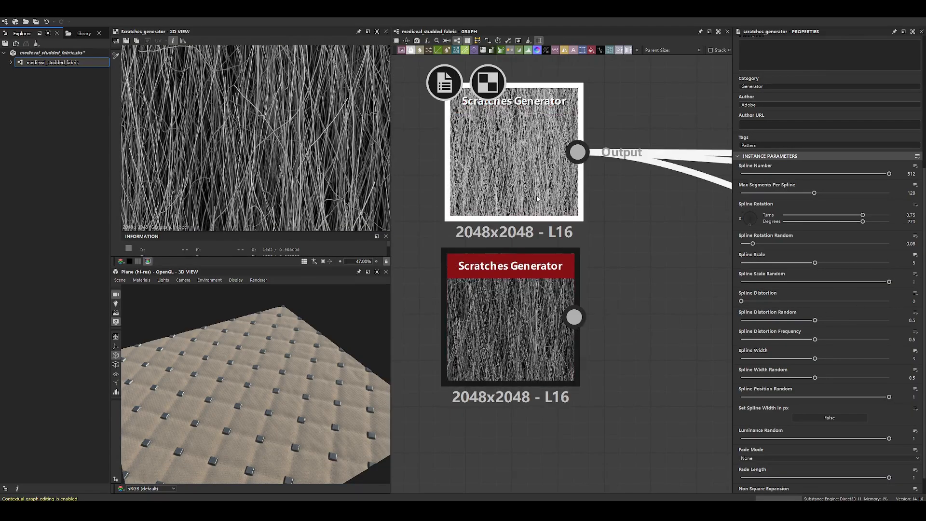
double_click(538, 316)
double_click(534, 185)
double_click(533, 312)
- Set the new Scratches Generator's Fade Mode to None and examine its output up close
click(754, 437)
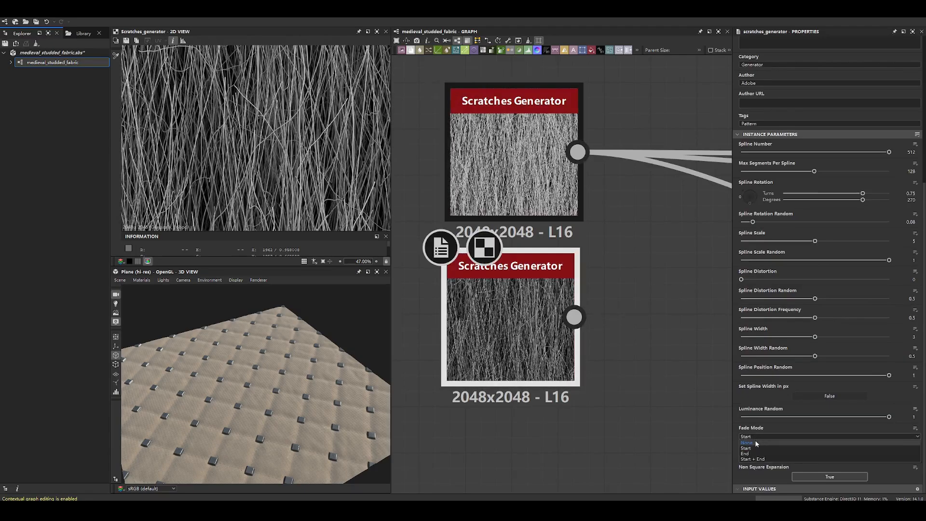
click(747, 443)
scroll(305, 171, up, 1)
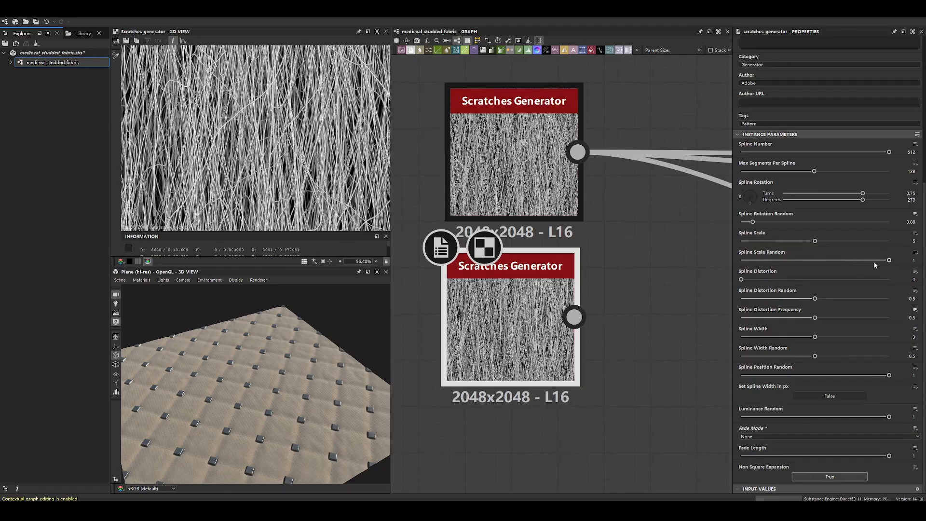
- Demonstrate fading on sparse scratches with Spline Rotation Random 0, Spline Scale 0.46 and Fade Mode Start on the new node
drag(815, 243, 741, 222)
click(762, 437)
click(755, 452)
- Capture the 2D view, draw along one scratch with both of its ends marked, and discard the capture
mouse_move(279, 129)
middle_down()
mouse_move(316, 174)
mouse_move(282, 127)
middle_up()
key(F1)
drag(102, 17, 409, 221)
click(283, 230)
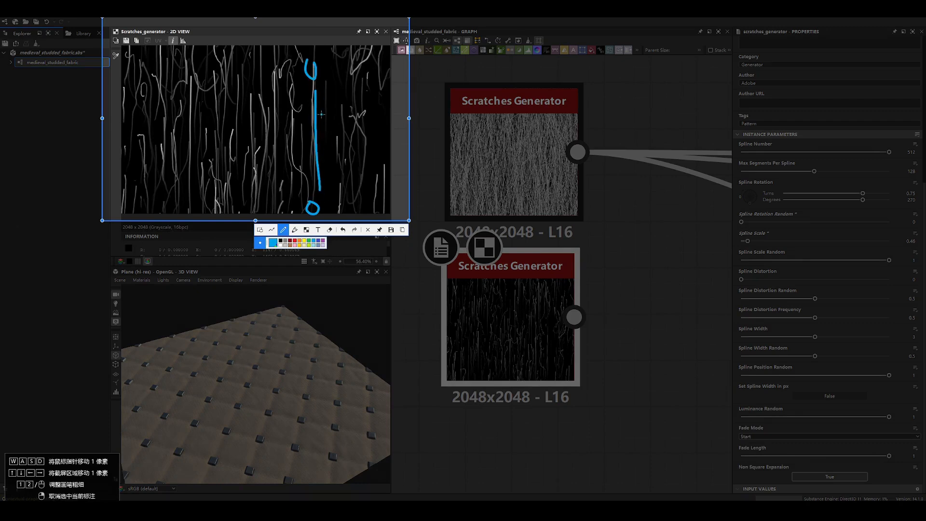
key(Escape)
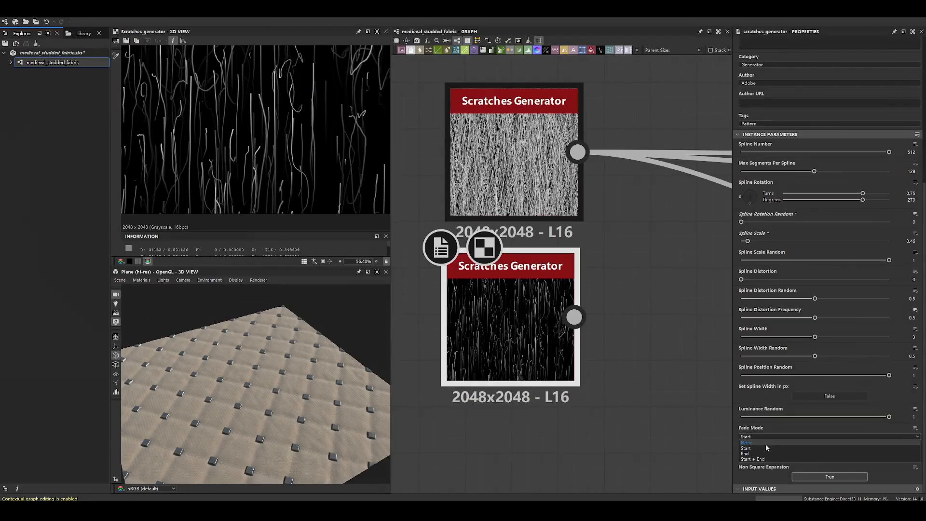
- Switch the sparse scratches' Fade Mode to None, inspect their ends up close and compare them with the original node's output
click(766, 443)
scroll(300, 144, up, 6)
middle_drag(328, 98, 337, 230)
scroll(321, 179, down, 6)
scroll(320, 178, up, 6)
middle_drag(320, 177, 306, 191)
scroll(306, 191, down, 3)
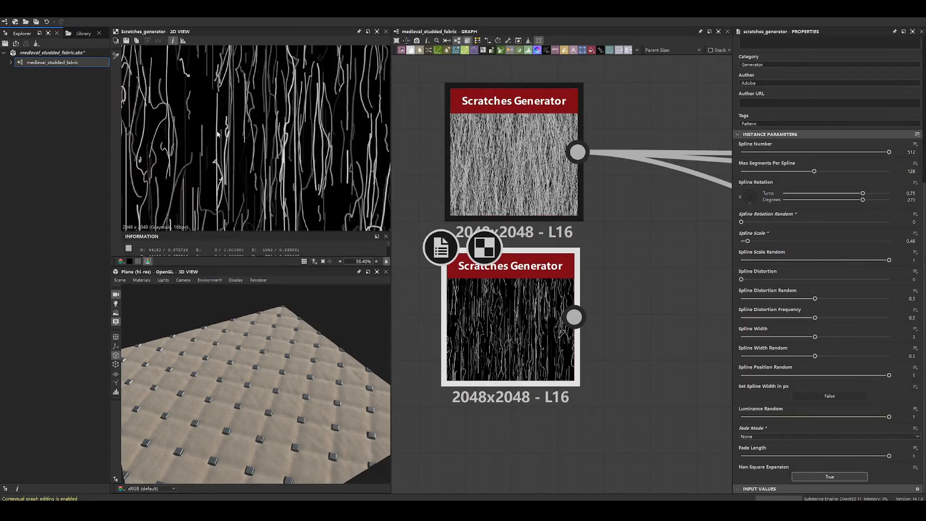
click(524, 139)
double_click(524, 138)
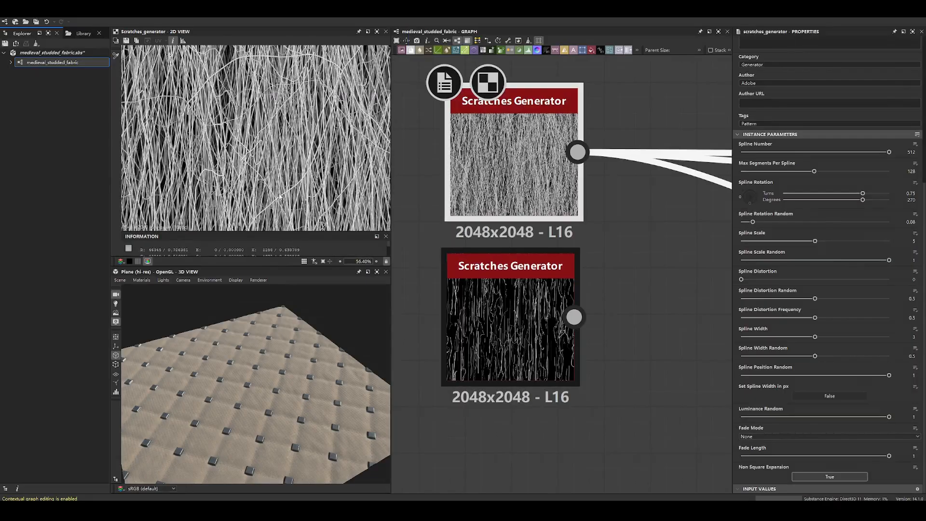
click(578, 274)
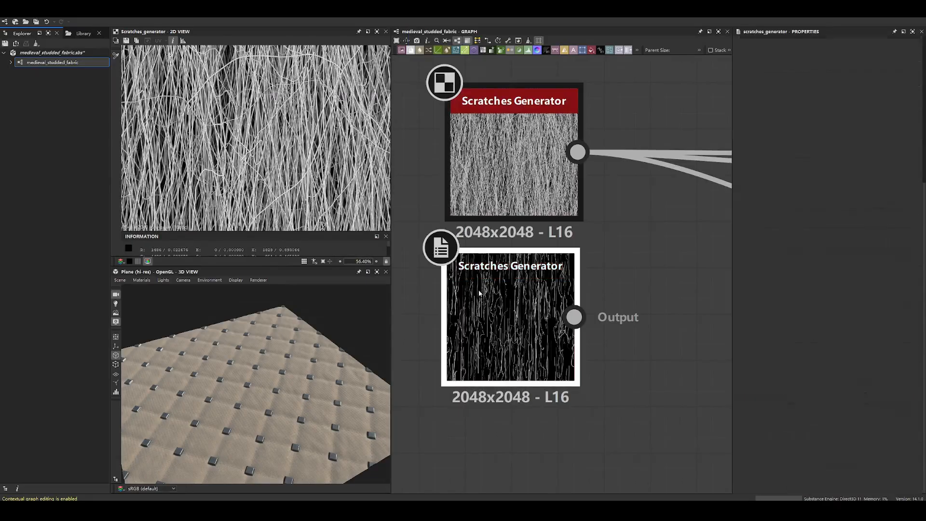
double_click(579, 274)
- Set the new Scratches Generator's Fade Mode to Start with a Fade Length of 0.16 and inspect the scratch ends
click(772, 436)
click(772, 444)
drag(888, 456, 765, 457)
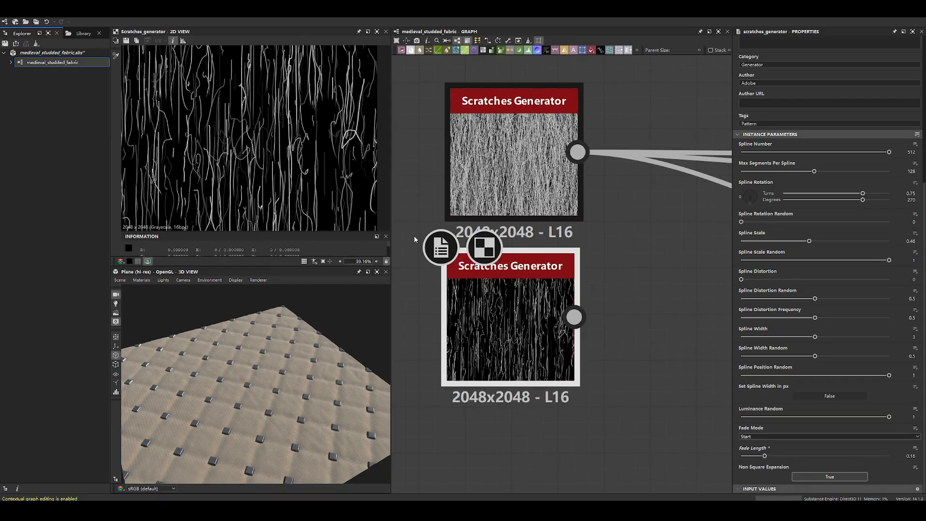
scroll(209, 184, up, 8)
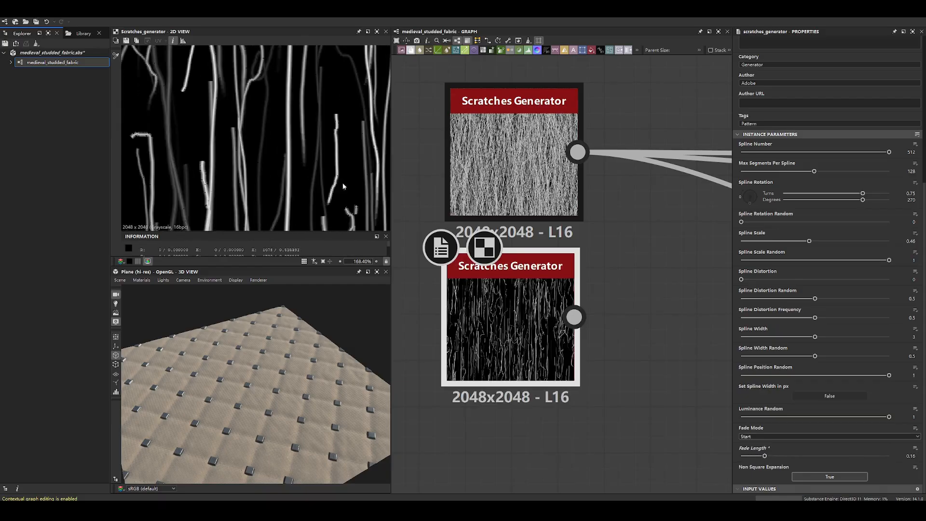
drag(765, 457, 764, 457)
- Set the new Scratches Generator's Spline Scale to 5 and its Spline Rotation Random to 0.07
key(Return)
click(743, 222)
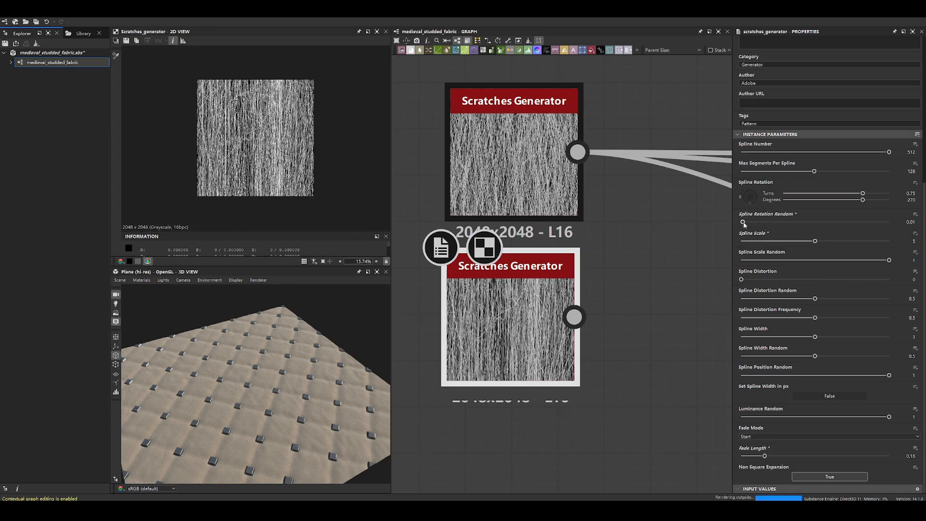
drag(745, 222, 751, 222)
scroll(254, 143, up, 4)
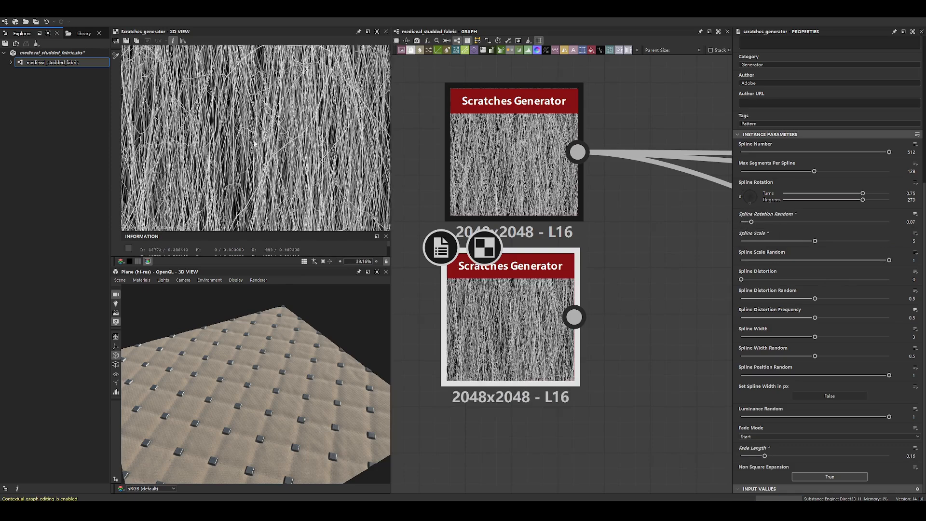
- Compare the rebuilt scratch pattern with the original Scratches Generator's output
double_click(507, 169)
double_click(507, 299)
double_click(504, 174)
double_click(508, 297)
click(503, 168)
double_click(503, 168)
double_click(507, 296)
double_click(506, 171)
- Follow the original Scratches Generator's connections and examine the Blend, Safe Transform Grayscale and Tile Generator Grayscale nodes downstream
scroll(554, 198, down, 3)
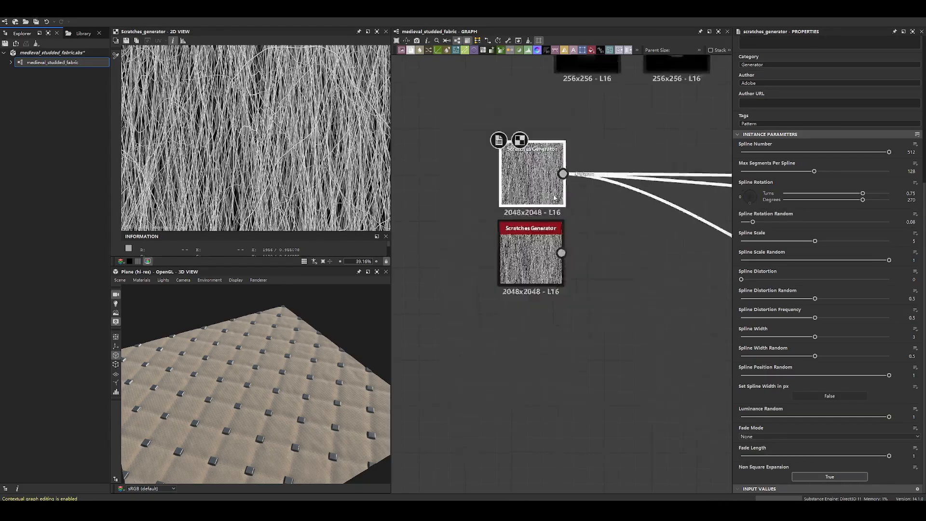
scroll(555, 198, down, 3)
middle_drag(669, 198, 465, 201)
middle_drag(656, 228, 484, 247)
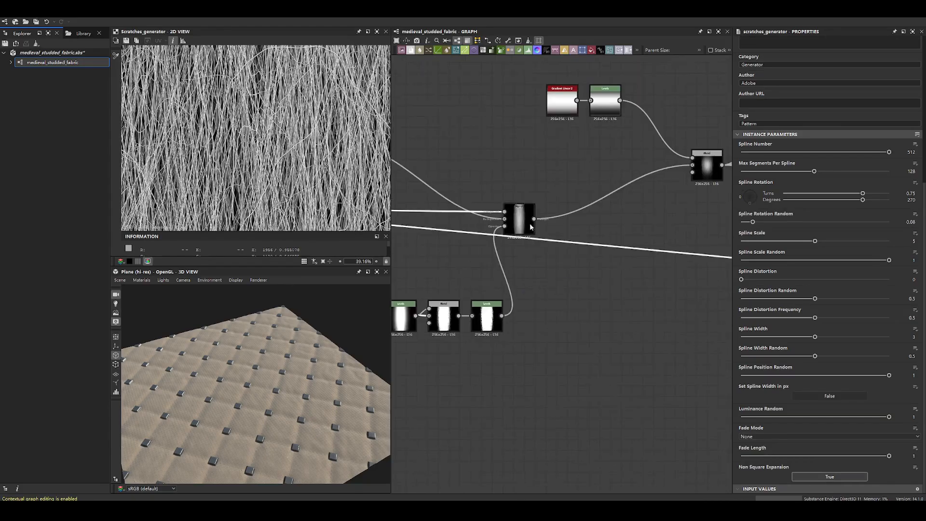
double_click(518, 219)
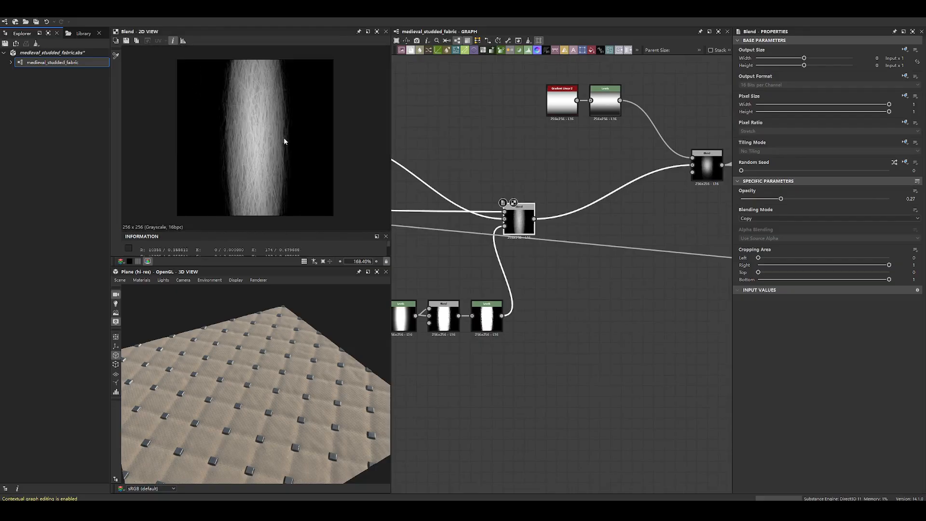
middle_drag(669, 185, 468, 187)
scroll(534, 188, down, 6)
scroll(637, 205, up, 7)
double_click(581, 233)
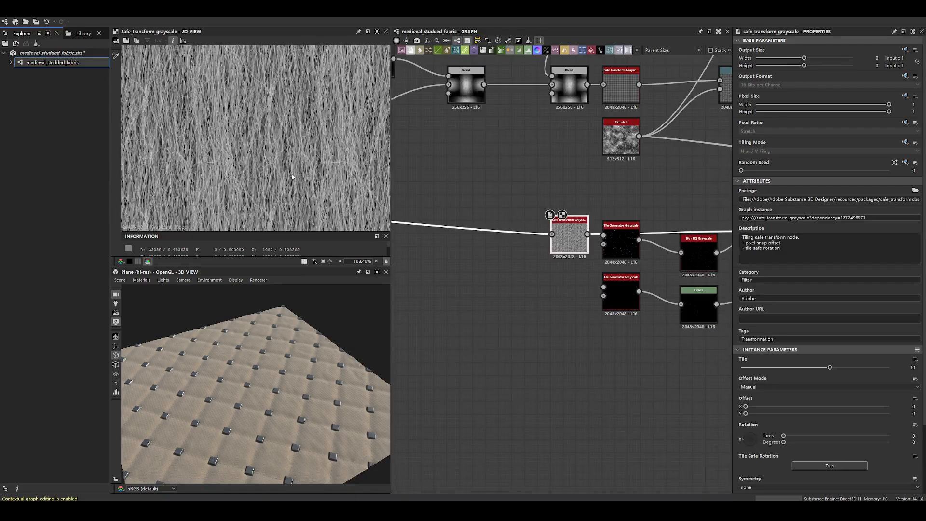
double_click(624, 239)
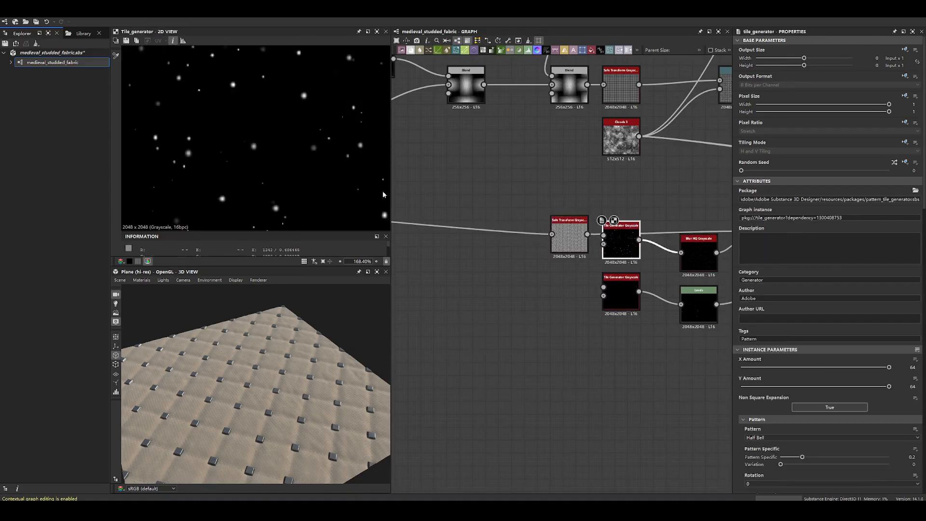
double_click(569, 236)
- Move the new Scratches Generator farther below the original node in the graph
scroll(552, 160, down, 5)
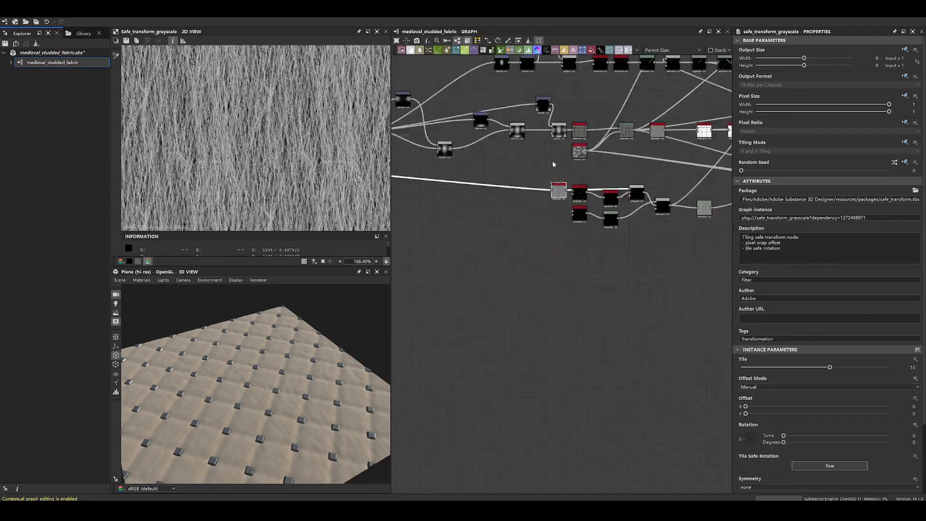
middle_drag(731, 203, 807, 208)
scroll(560, 186, up, 6)
drag(496, 250, 489, 334)
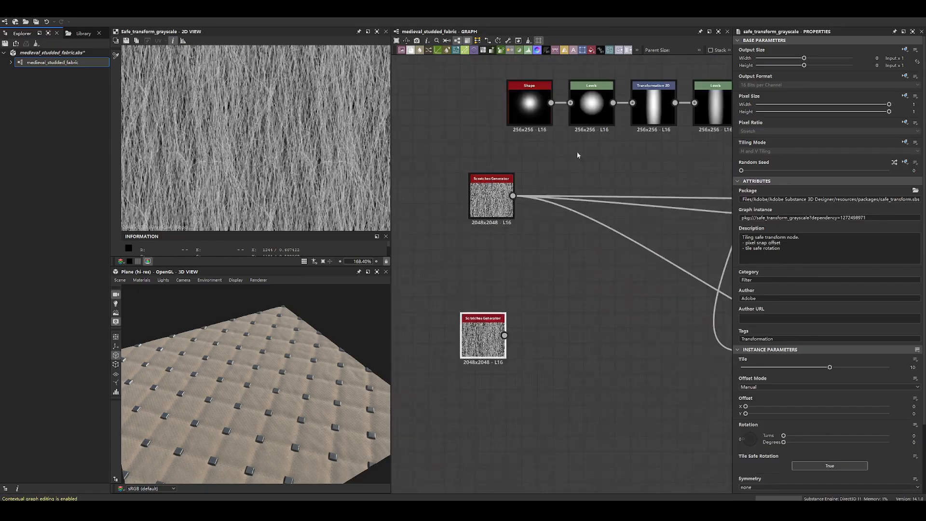
- Examine the Shape, Levels and Transformation 2D nodes that form the thread's soft vertical mask
middle_drag(577, 151, 491, 230)
double_click(447, 166)
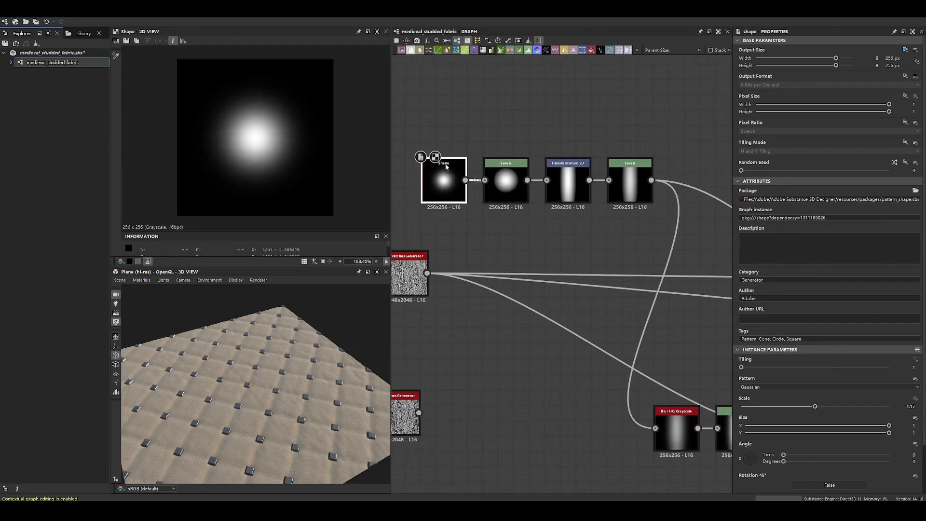
middle_drag(509, 157, 543, 182)
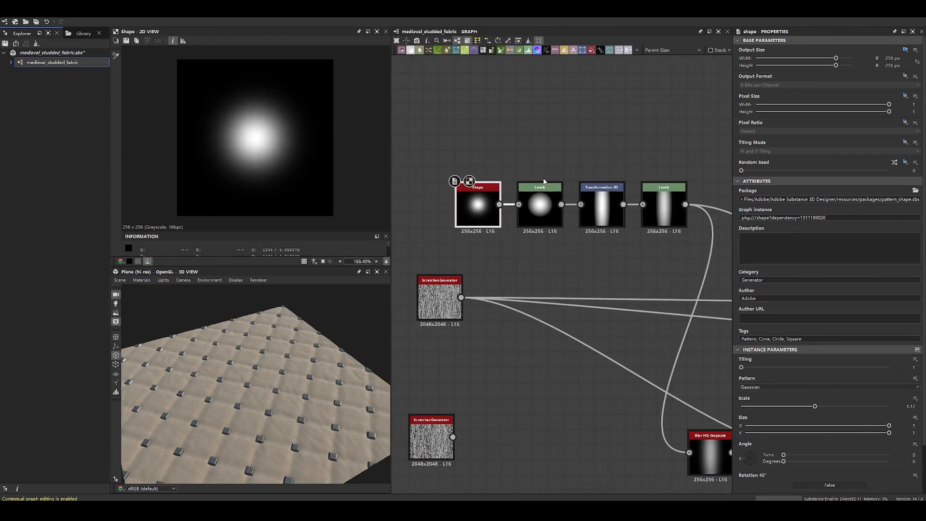
double_click(549, 212)
double_click(484, 209)
click(549, 208)
double_click(549, 209)
double_click(601, 207)
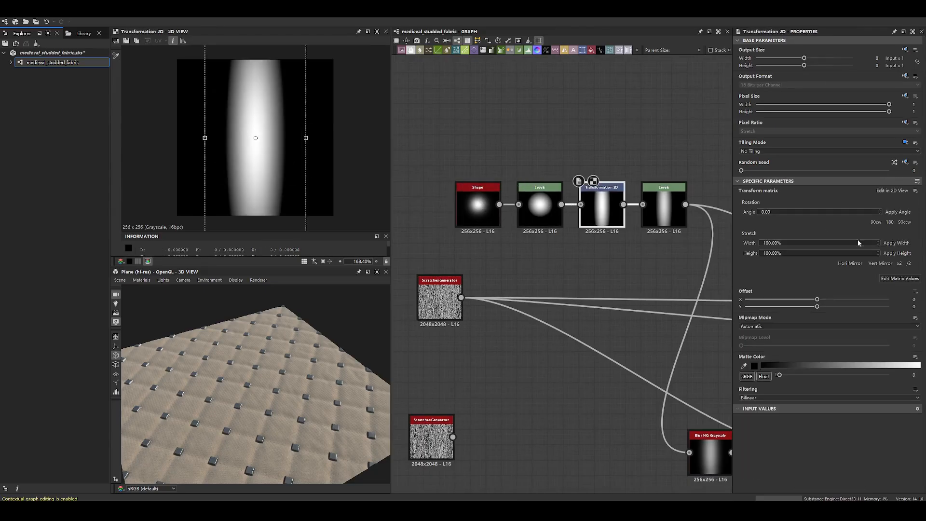
- Examine the Transformation 2D output, the Levels node after it, and the Blur HQ Grayscale node that this Levels feeds
scroll(255, 153, down, 3)
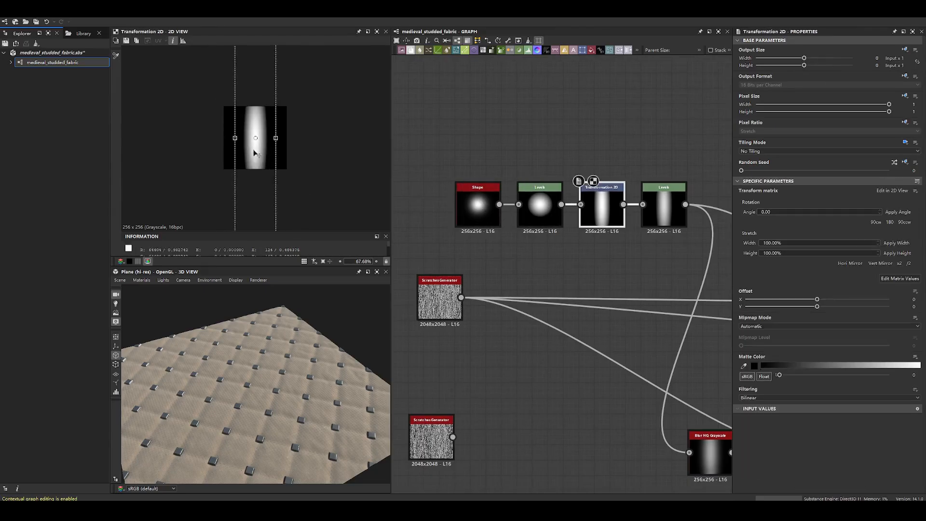
click(304, 261)
click(304, 262)
double_click(662, 208)
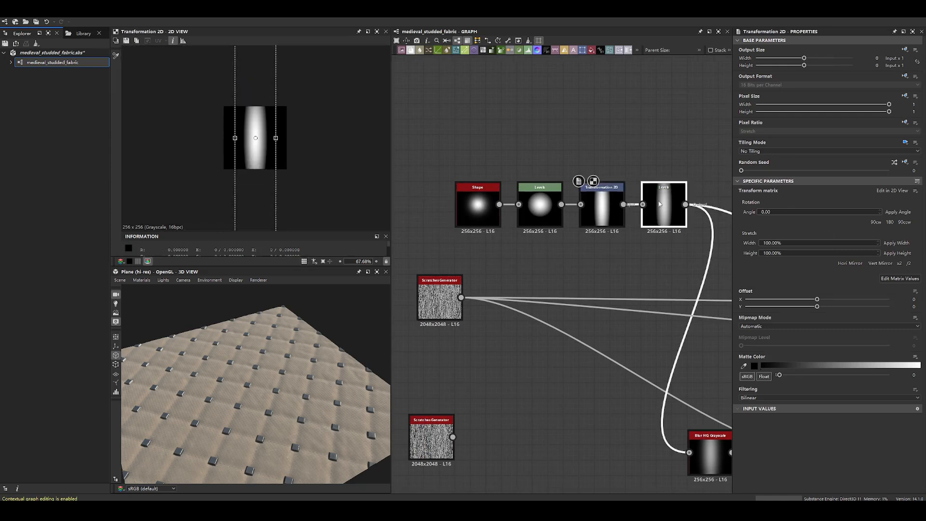
middle_drag(726, 295, 577, 199)
scroll(577, 199, down, 3)
middle_drag(569, 261, 530, 294)
double_click(529, 322)
key(f)
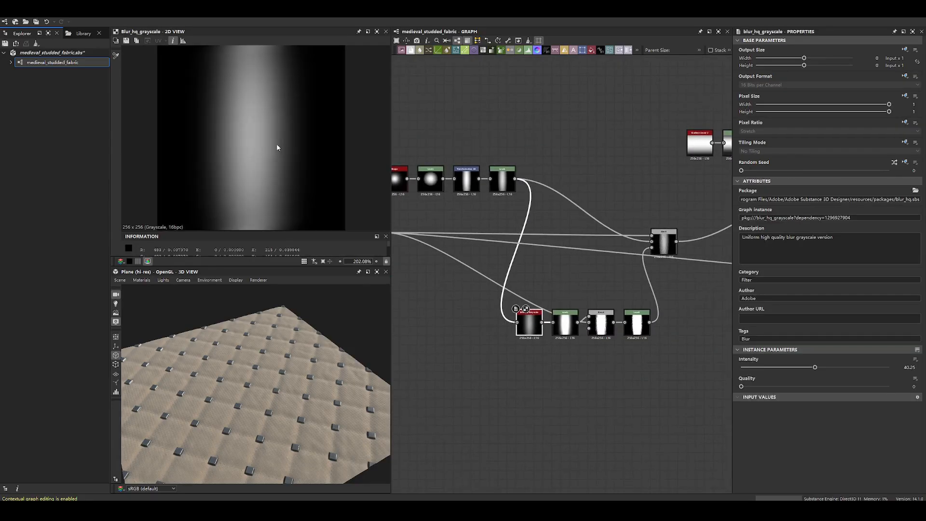
- Try raising the white input point of the Levels node after Blur HQ Grayscale to its maximum, and undo it
middle_drag(495, 265, 484, 187)
scroll(551, 242, up, 3)
double_click(557, 248)
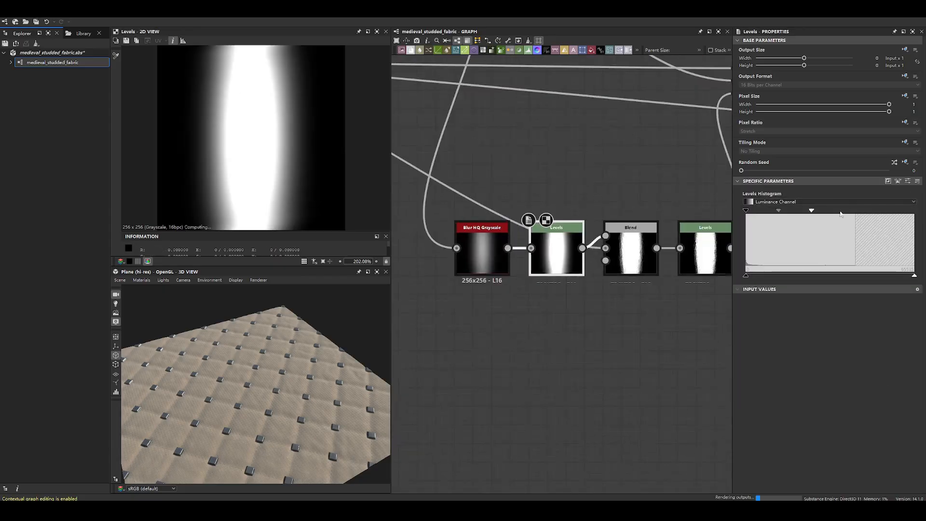
drag(811, 210, 915, 211)
key(ctrl+z)
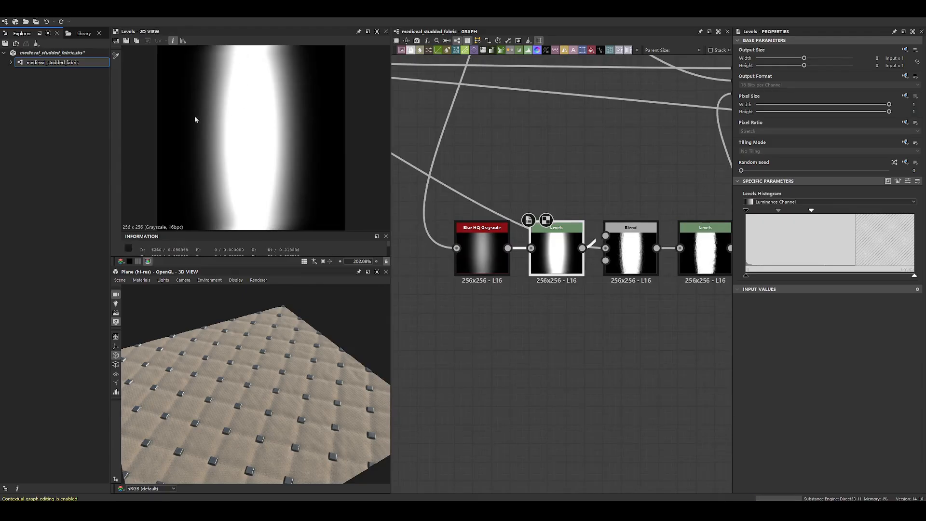
- Move the Add Sub Blend node above its row, and examine its scratch input and the mask's edges up close
click(631, 251)
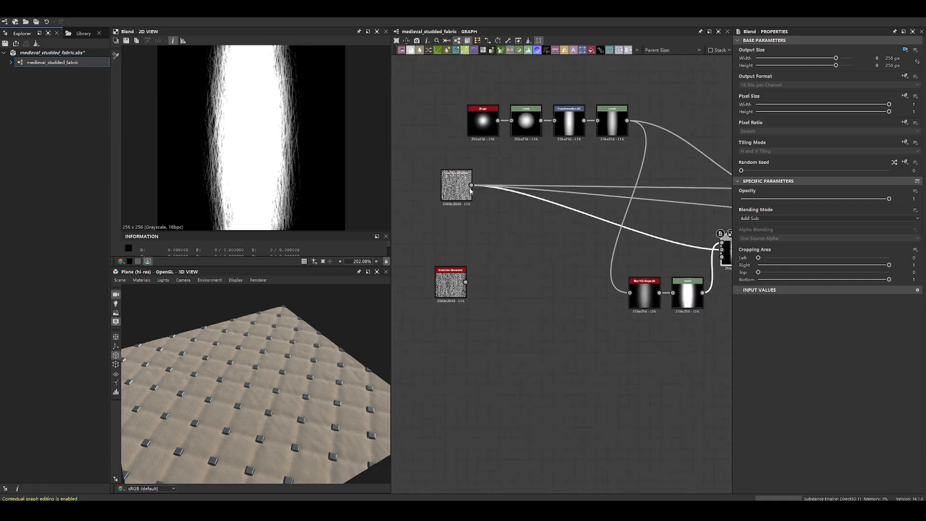
click(455, 186)
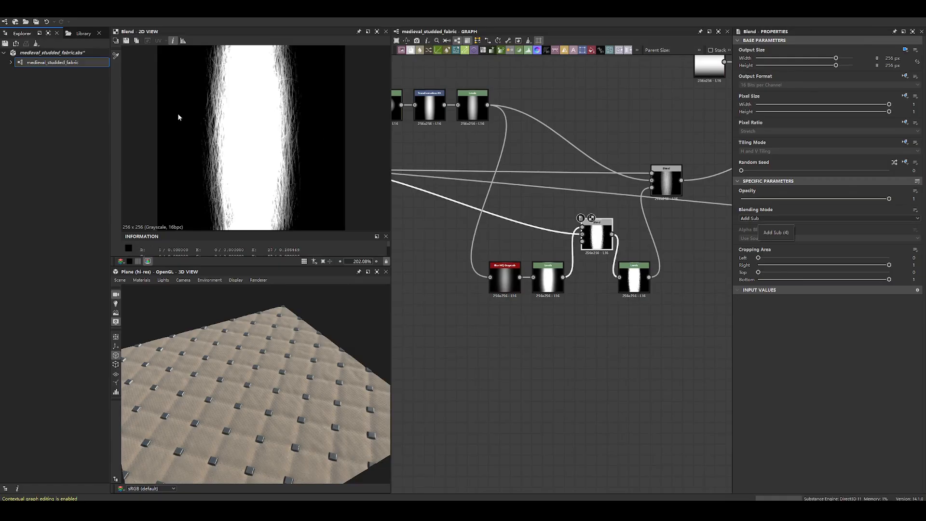
scroll(317, 133, up, 4)
scroll(232, 120, up, 3)
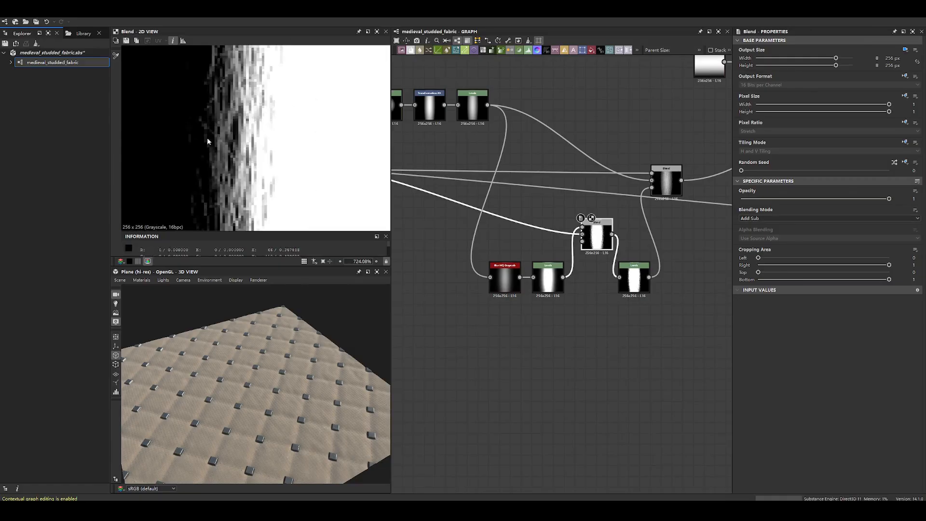
scroll(209, 141, down, 6)
scroll(322, 138, up, 4)
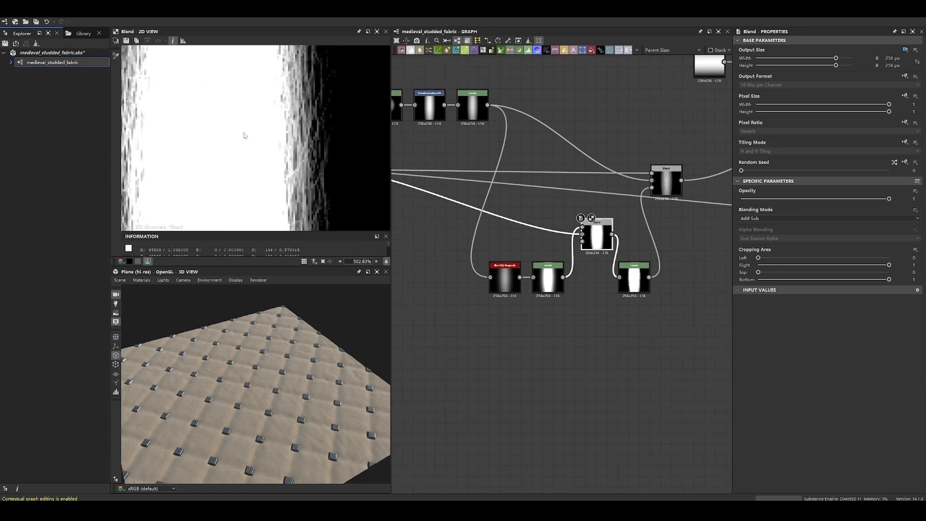
- Reposition the Levels node after the Add Sub Blend and the final Copy Blend node to expose their opacity connection
drag(635, 278, 655, 254)
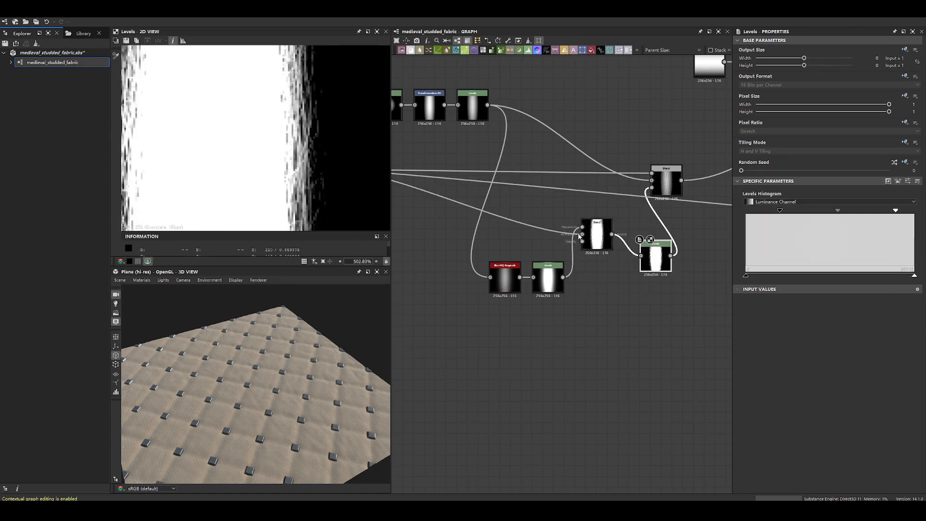
scroll(267, 135, down, 3)
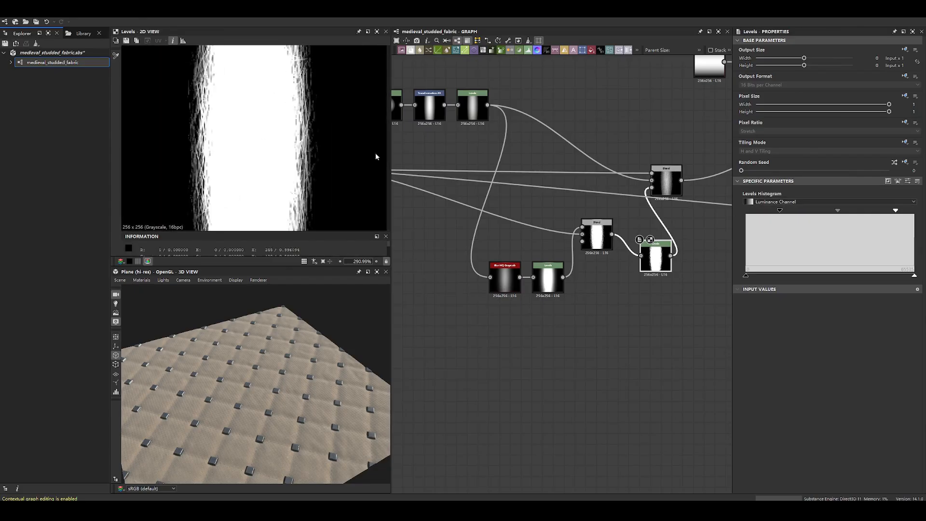
middle_drag(536, 138, 490, 196)
drag(620, 244, 647, 223)
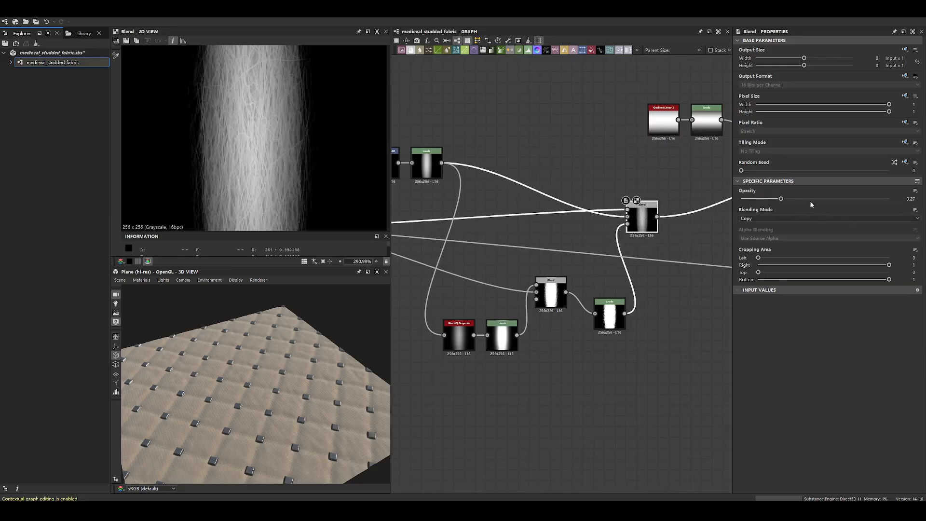
scroll(652, 240, up, 3)
click(587, 371)
drag(586, 371, 566, 332)
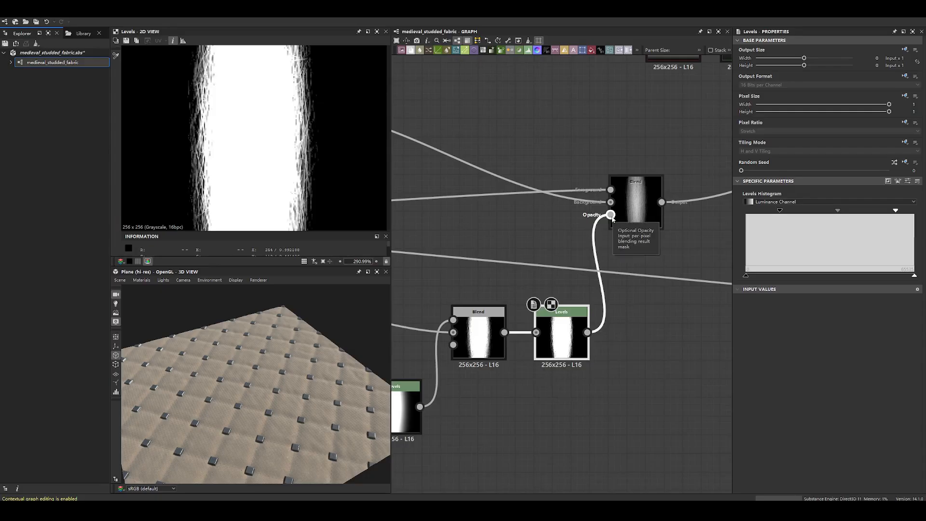
- Preview the Foreground, Background and Opacity inputs of the final Copy Blend node one by one
click(636, 203)
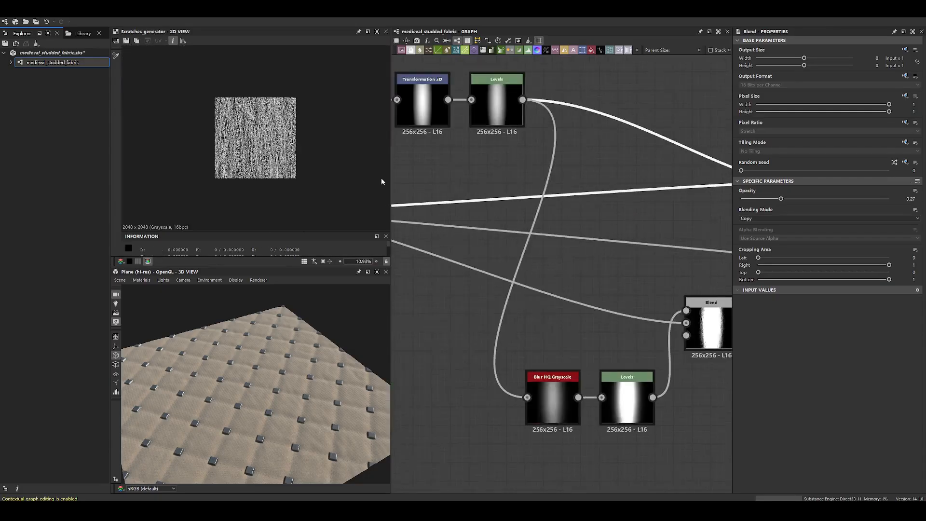
middle_drag(714, 162, 485, 176)
scroll(592, 190, up, 5)
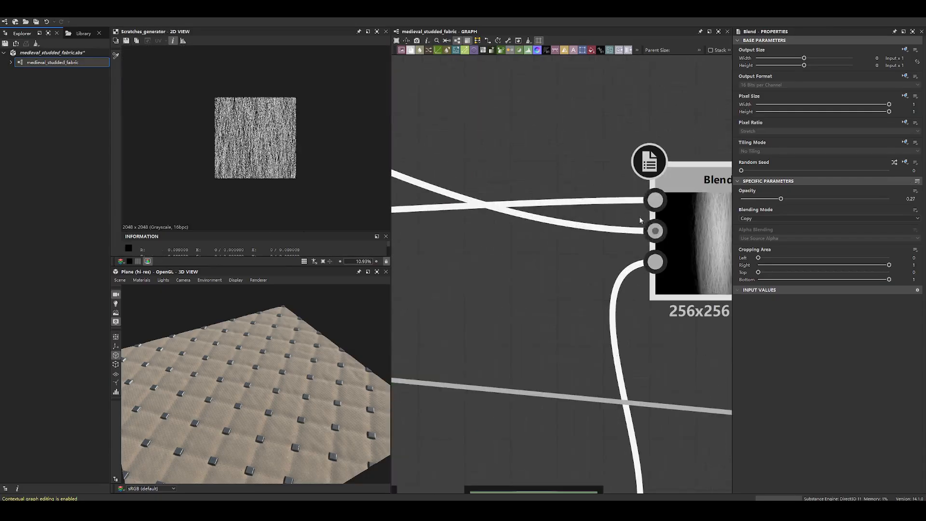
middle_drag(650, 201, 599, 196)
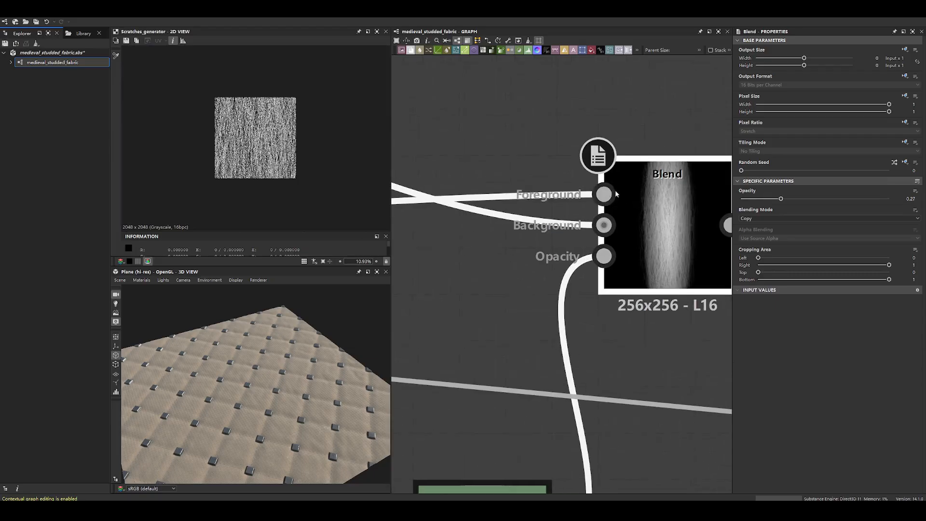
click(604, 225)
scroll(268, 133, up, 8)
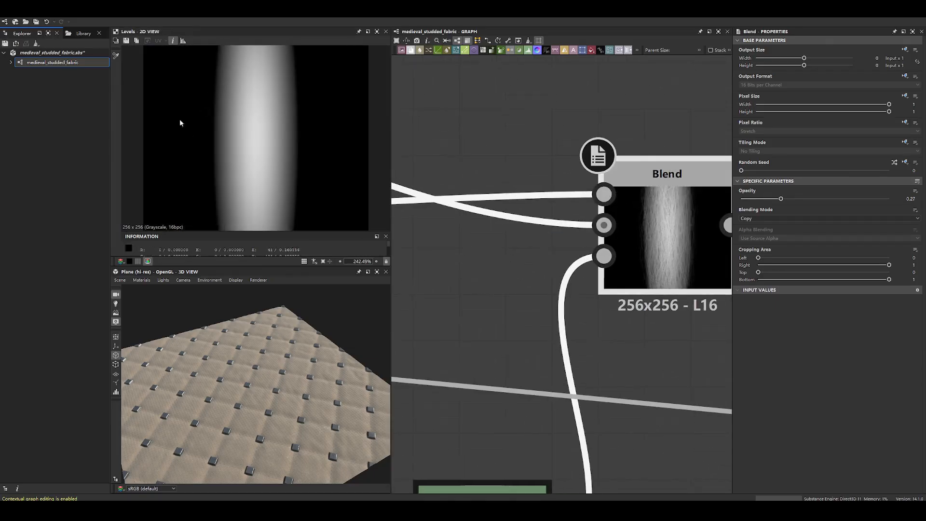
click(604, 256)
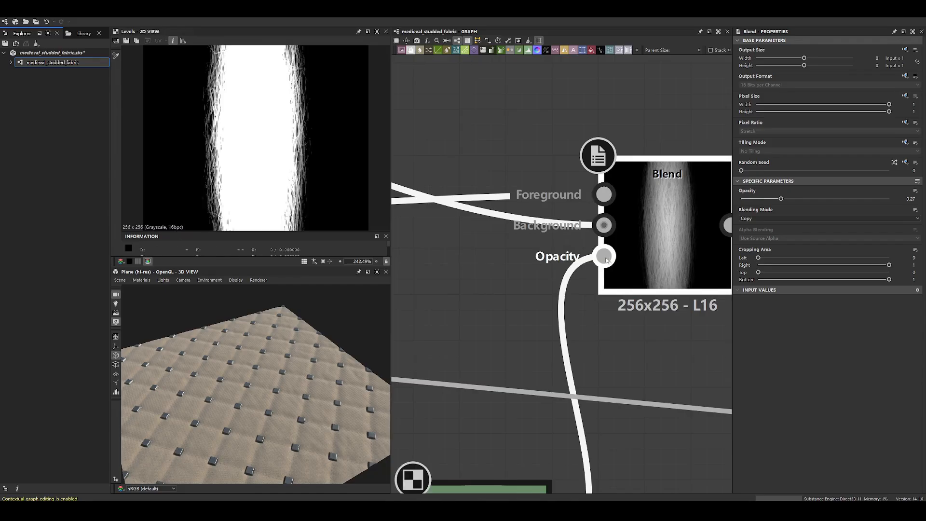
click(604, 225)
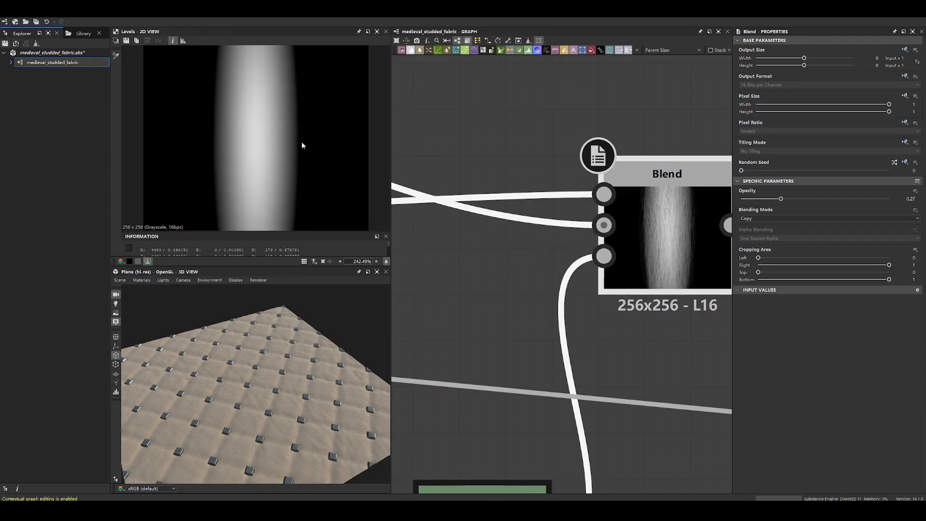
click(604, 194)
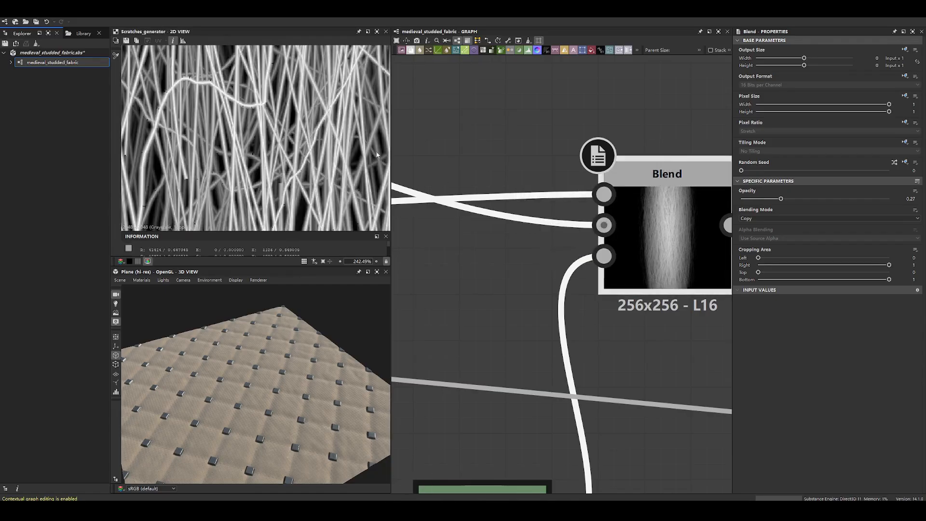
- Test the final Blend node's opacity at 0 and at 1, comparing its outputs
double_click(704, 227)
drag(782, 199, 697, 204)
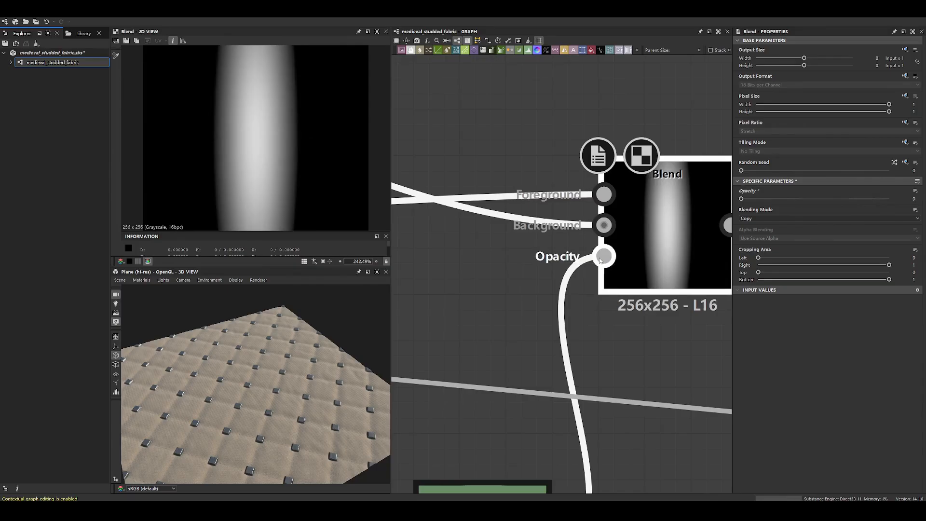
scroll(307, 120, up, 4)
drag(746, 195, 893, 198)
scroll(254, 120, down, 8)
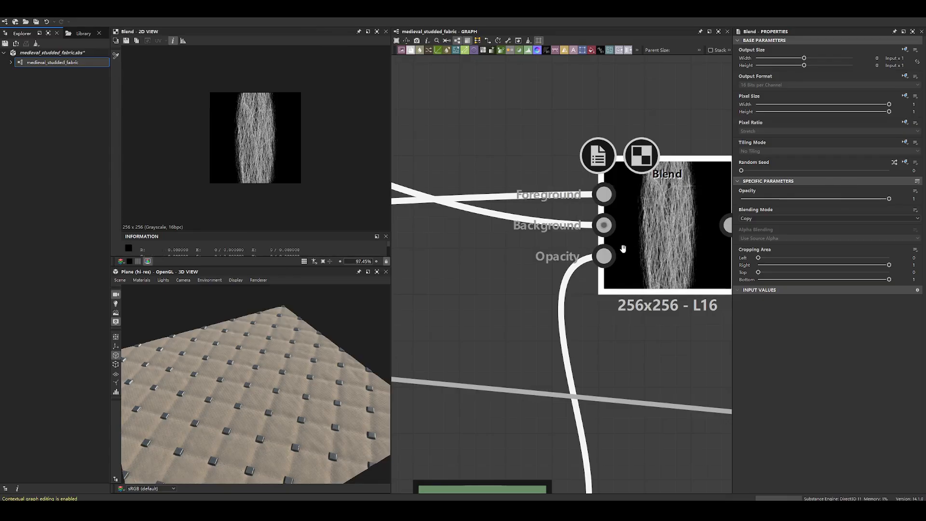
- Compare the mask connected to the final Blend's Opacity input with the Blend's own output
middle_drag(610, 257, 601, 208)
click(595, 207)
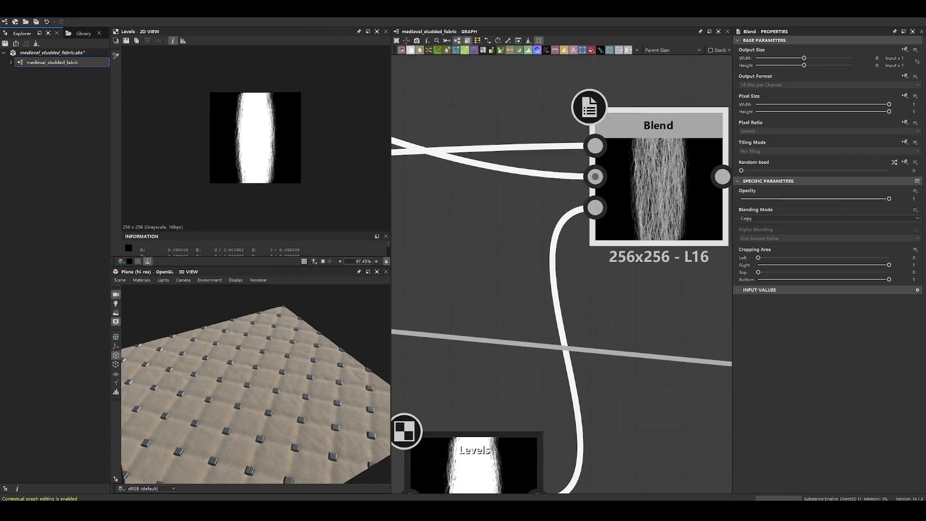
double_click(661, 177)
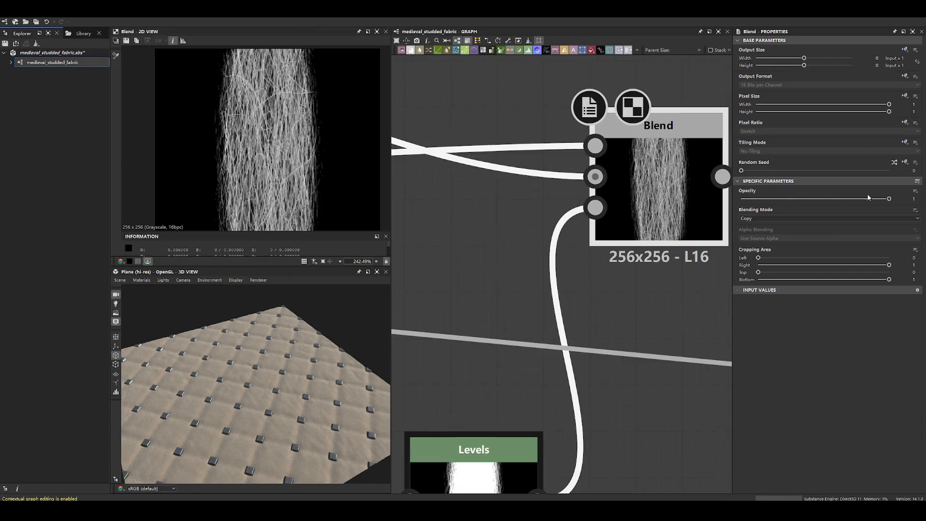
- Set the final Blend's opacity to 0 and compare its output with the Background and Foreground inputs
drag(888, 202, 739, 199)
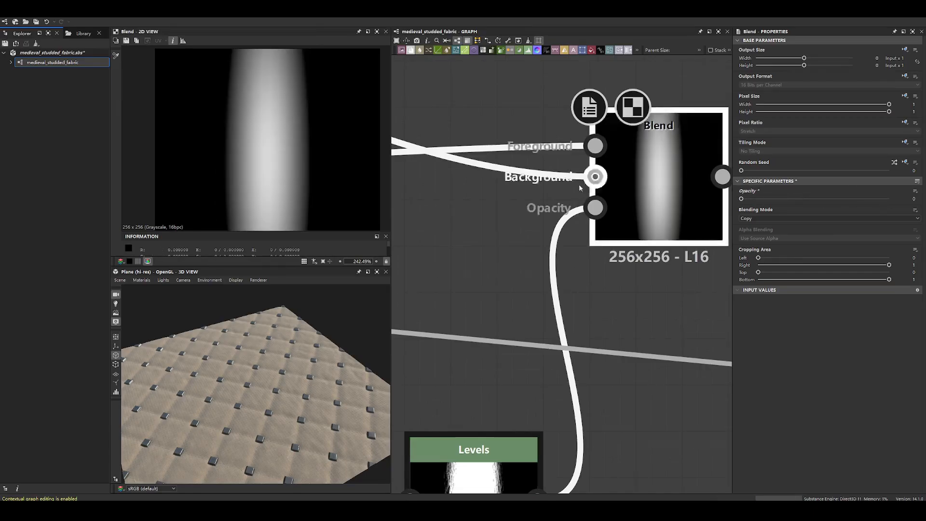
click(595, 178)
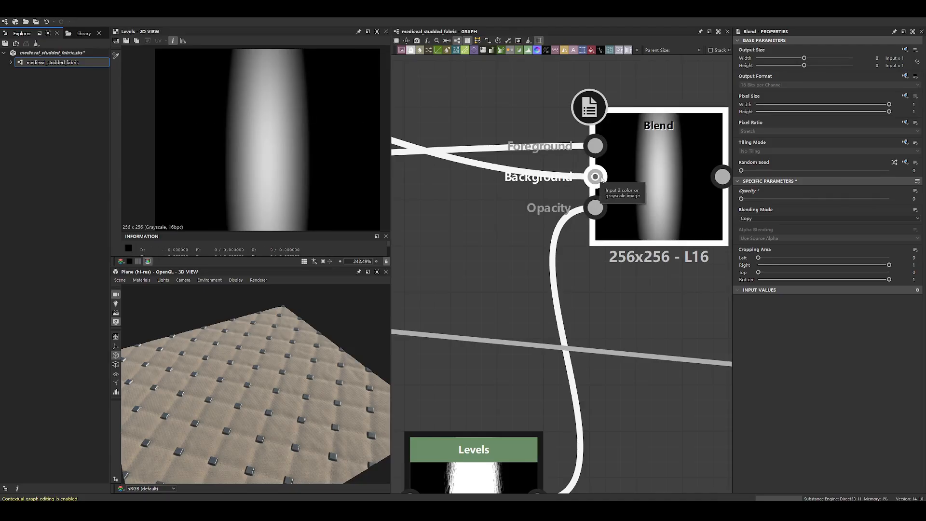
click(598, 145)
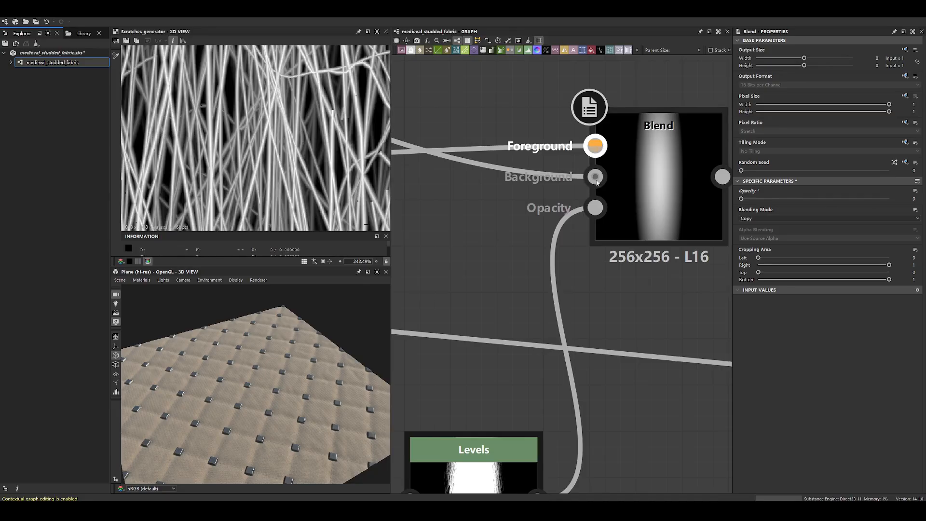
double_click(597, 182)
double_click(597, 149)
double_click(597, 180)
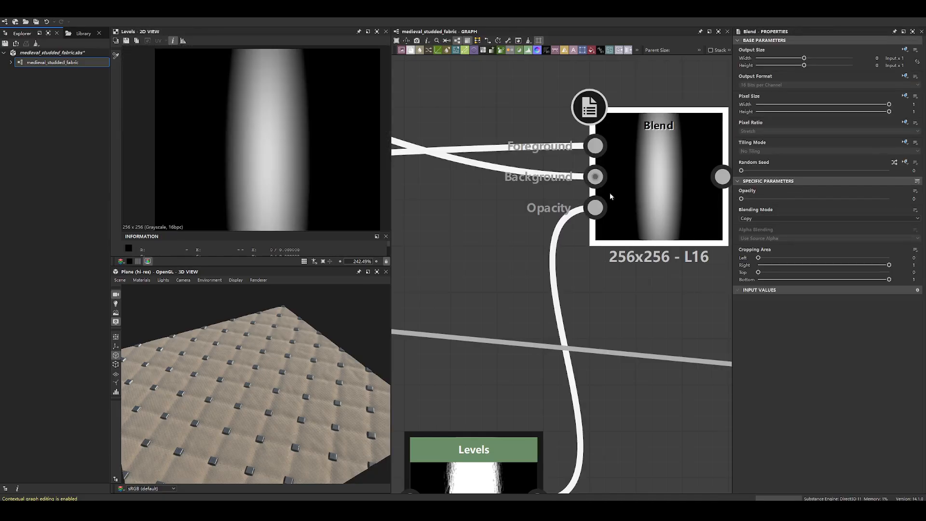
double_click(607, 193)
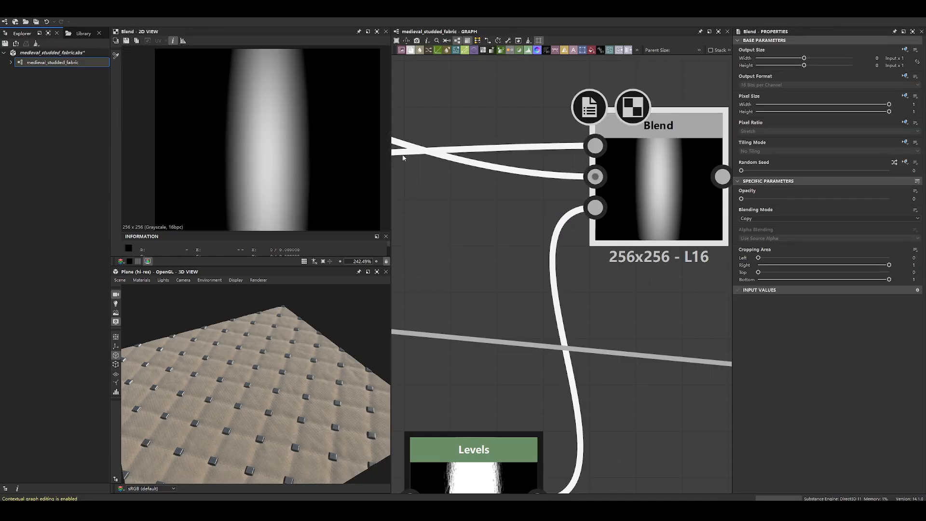
- Set the final Blend's opacity to 1 and compare its output with the Foreground and Opacity inputs
drag(743, 199, 892, 199)
double_click(599, 145)
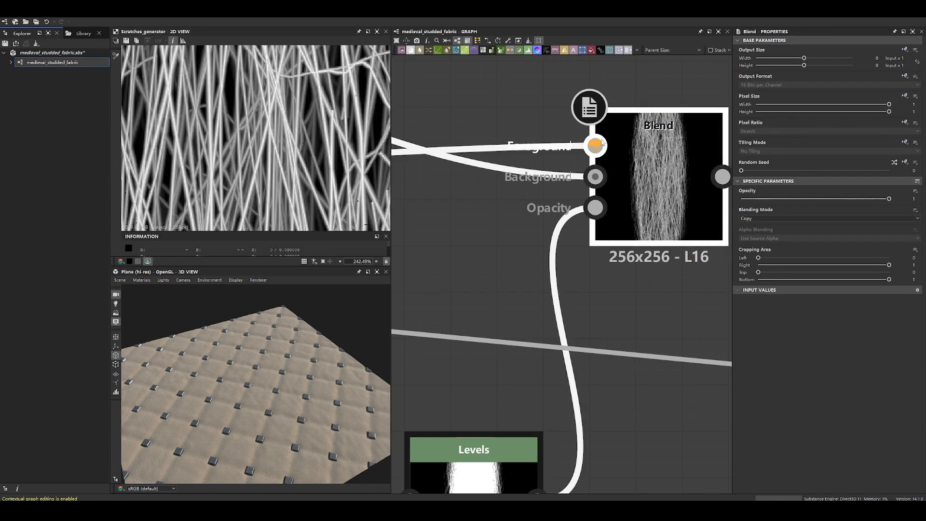
double_click(597, 208)
double_click(726, 208)
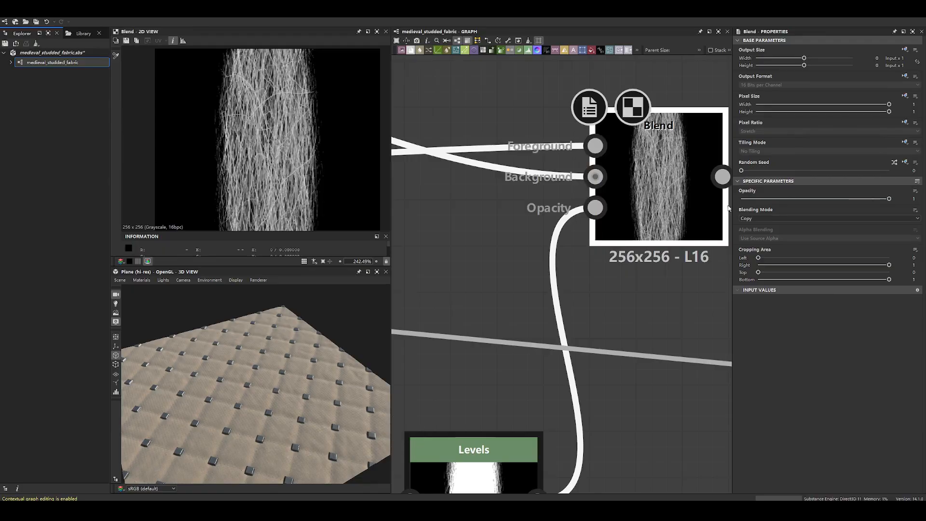
- Restore the final Blend's opacity to 0.27 and inspect the fibre detail up close
drag(889, 199, 781, 198)
key(ctrl+z)
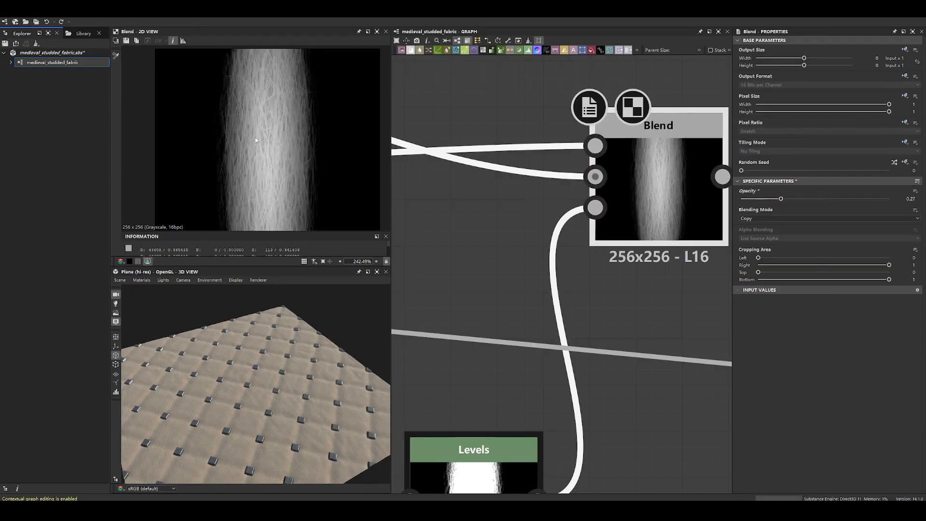
scroll(255, 140, up, 3)
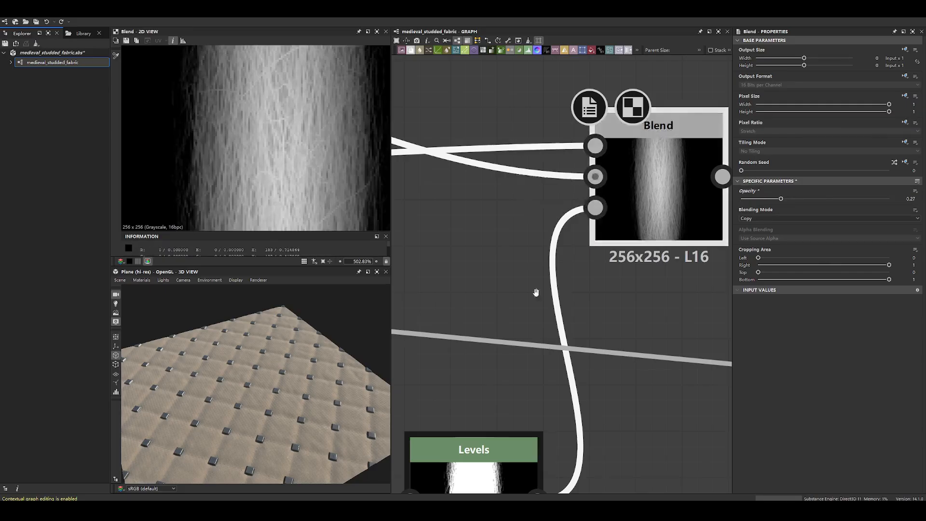
- Review the blended thread's output, and recheck the final Blend's Foreground and Opacity inputs
middle_drag(535, 294, 566, 198)
middle_drag(572, 122, 561, 236)
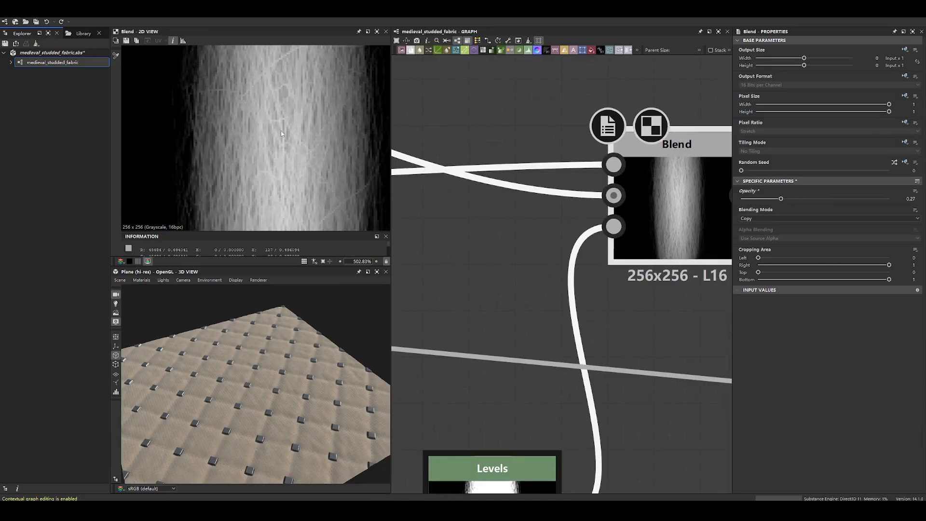
scroll(281, 134, down, 3)
middle_drag(535, 326, 568, 181)
scroll(568, 182, down, 3)
middle_drag(609, 133, 600, 212)
double_click(607, 171)
double_click(604, 206)
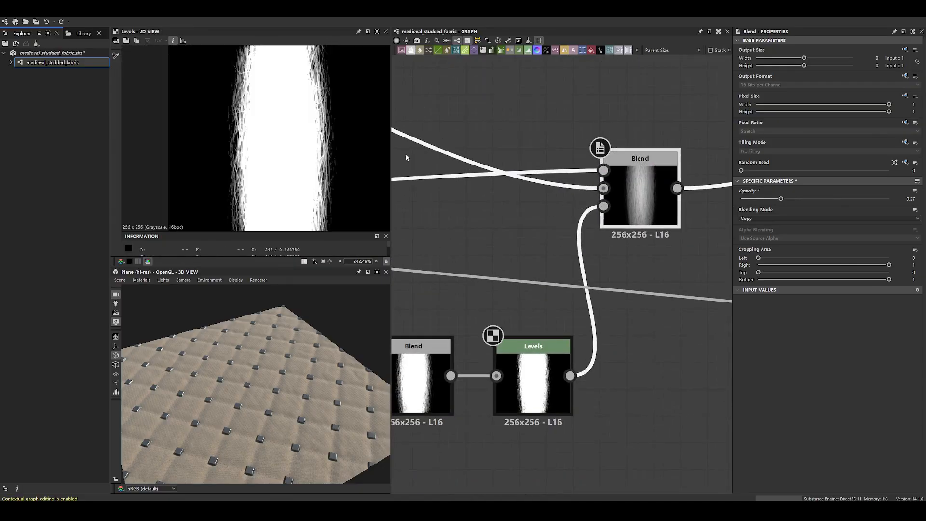
- Compare the final thread Blend's Background input with its blended output
double_click(604, 187)
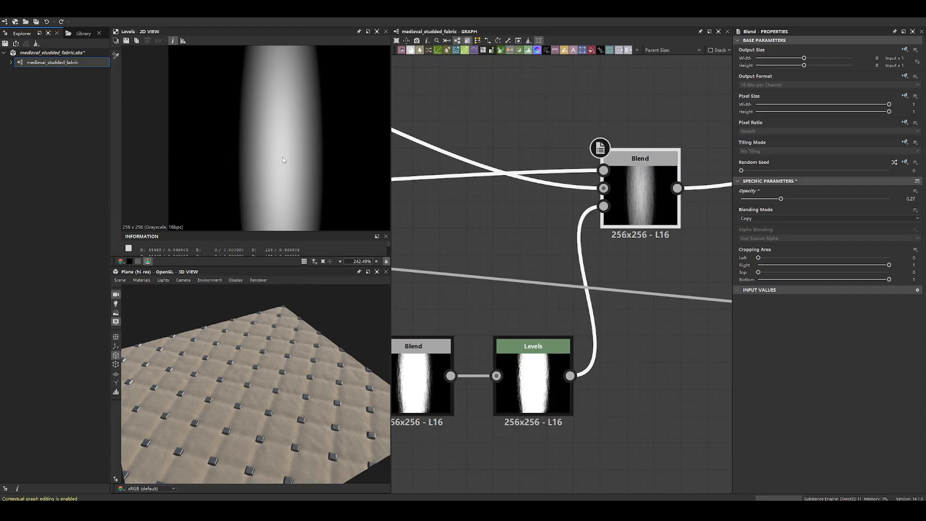
double_click(656, 168)
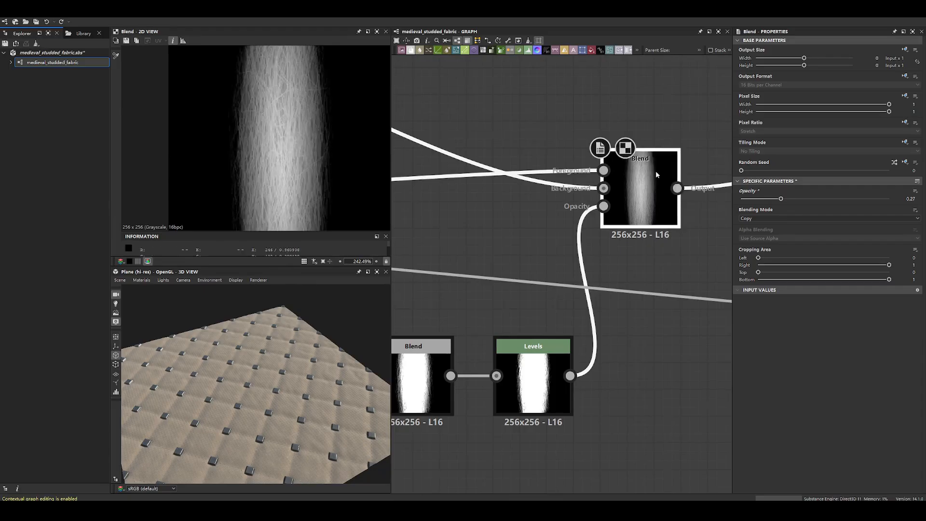
- Examine the Gradient Linear 2 node and the Levels adjusting it, comparing their outputs and Levels histogram settings
scroll(656, 174, down, 5)
scroll(659, 176, down, 2)
drag(474, 142, 659, 233)
drag(656, 177, 572, 179)
middle_drag(719, 222, 578, 193)
scroll(579, 194, up, 2)
scroll(463, 195, up, 6)
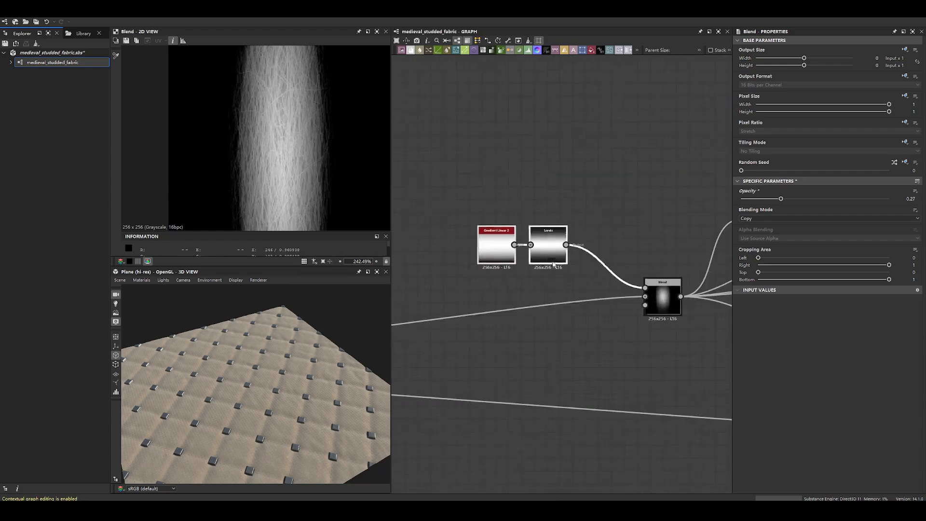
double_click(490, 236)
double_click(582, 268)
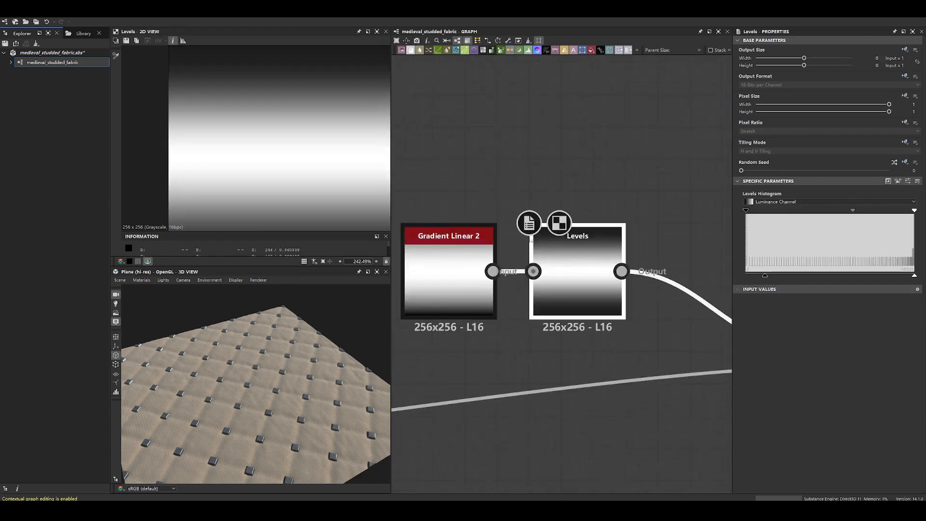
double_click(449, 270)
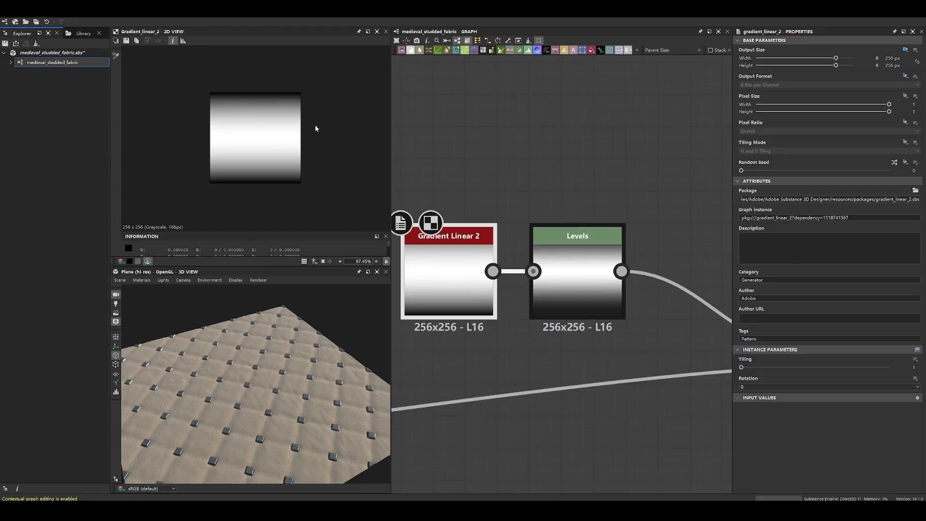
scroll(457, 197, up, 2)
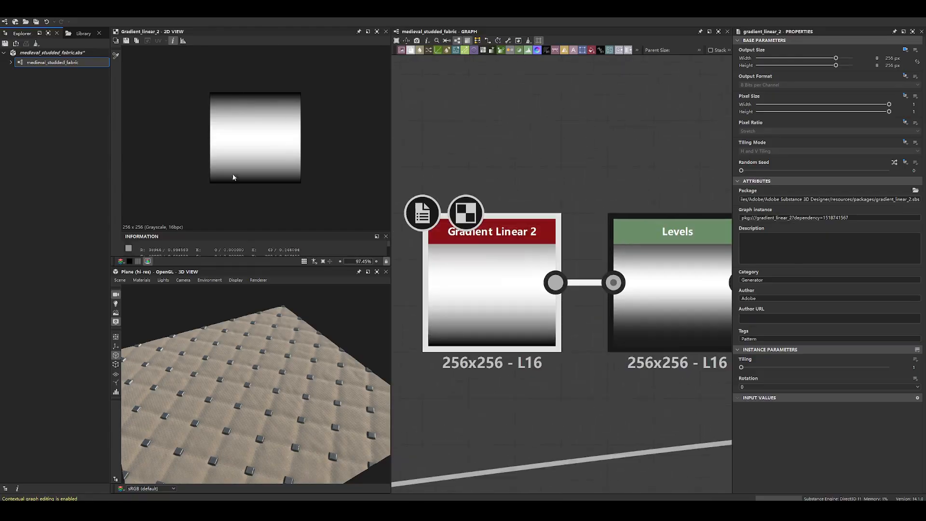
double_click(646, 228)
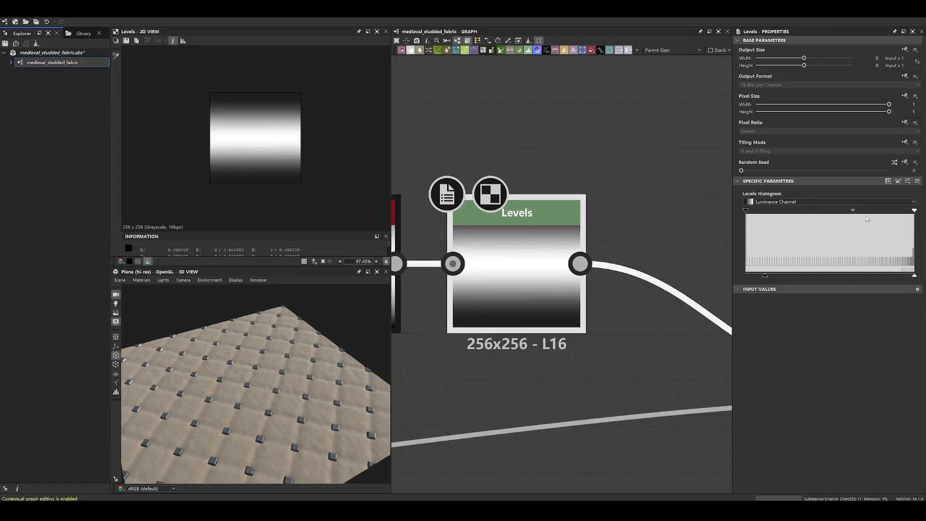
- Preview the Multiply Blend fed by the gradient Levels, and inspect the thread's faded ends up close
scroll(540, 242, down, 4)
middle_drag(711, 282, 556, 197)
double_click(576, 219)
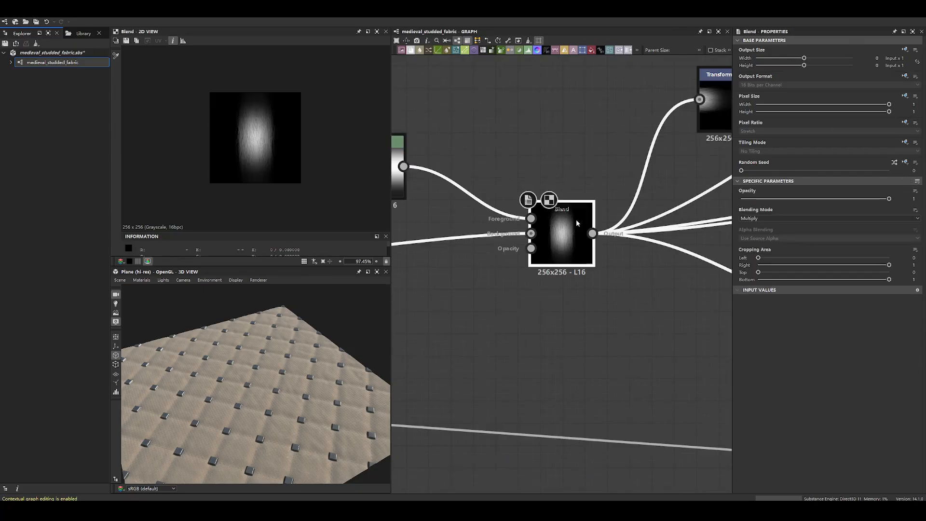
scroll(253, 143, up, 5)
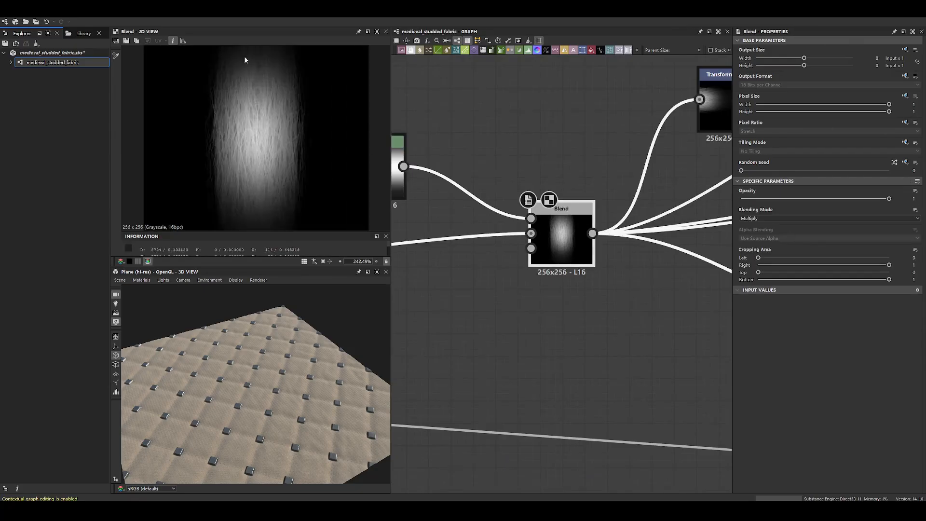
- Open the Transformation 2D holding the sideways thread copy, try shifting its offset, and undo the shift
scroll(254, 60, down, 3)
scroll(611, 178, down, 4)
middle_drag(674, 153, 588, 213)
double_click(587, 214)
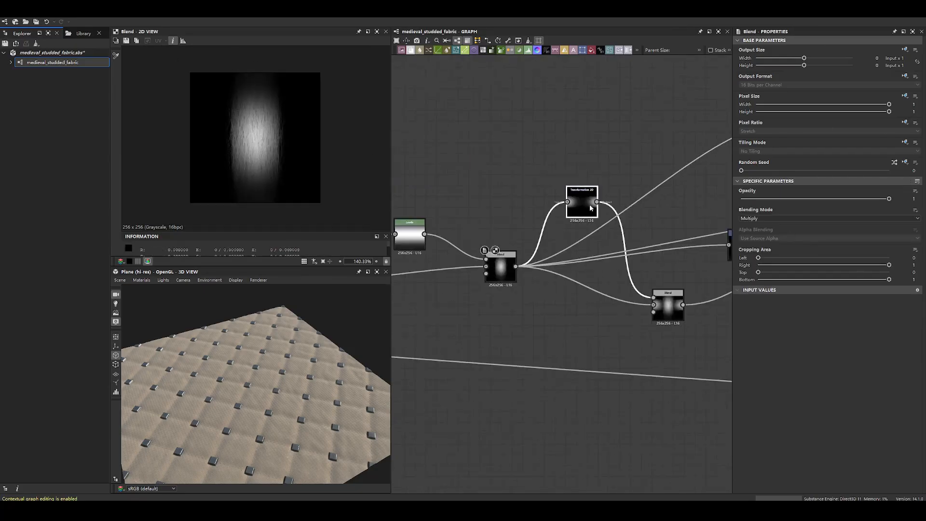
drag(322, 160, 251, 154)
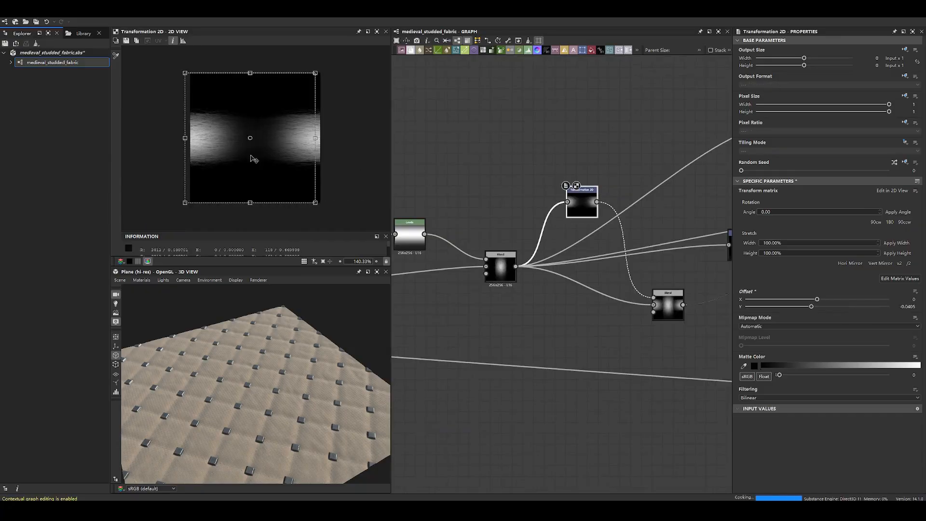
key(ctrl+z)
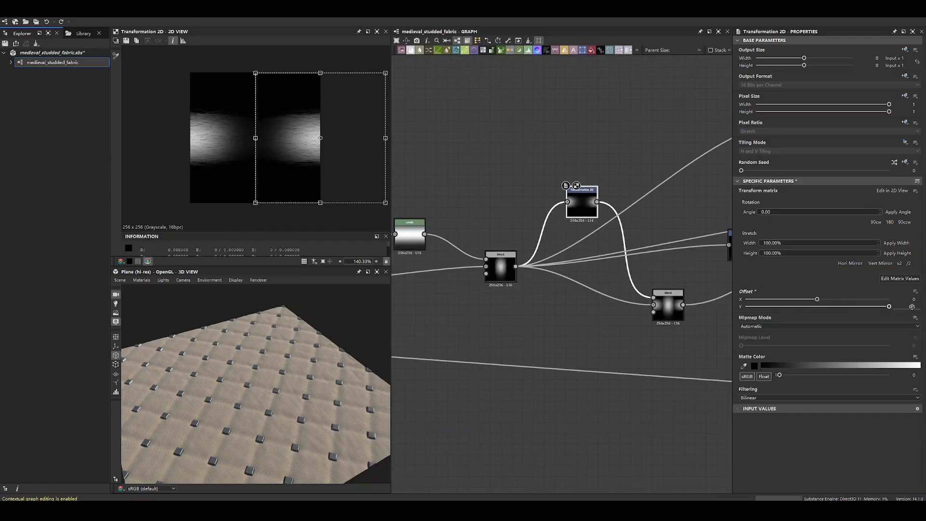
- Move the first Max (Lighten) Blend up slightly and compare its output with the source thread and the Transformation 2D
middle_drag(695, 251, 584, 207)
drag(553, 271, 554, 243)
double_click(553, 244)
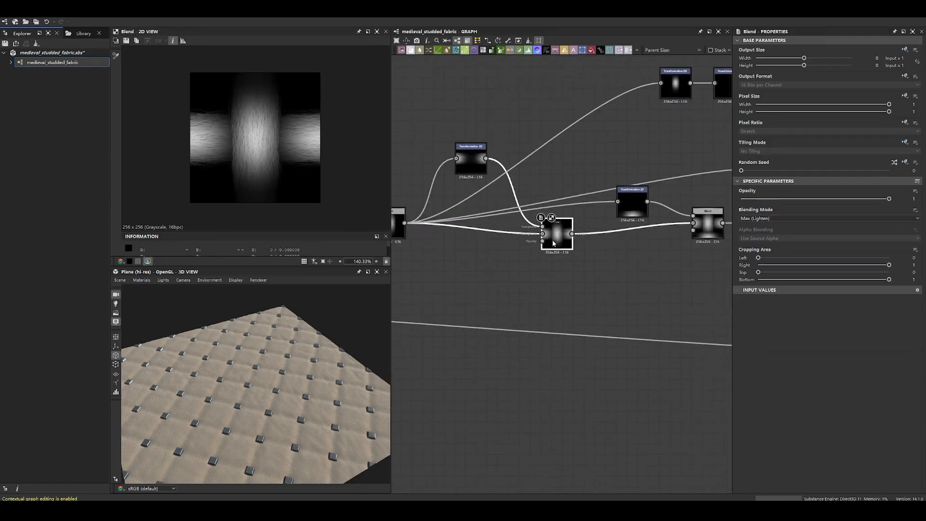
middle_drag(549, 239, 660, 243)
double_click(501, 231)
double_click(580, 166)
double_click(668, 239)
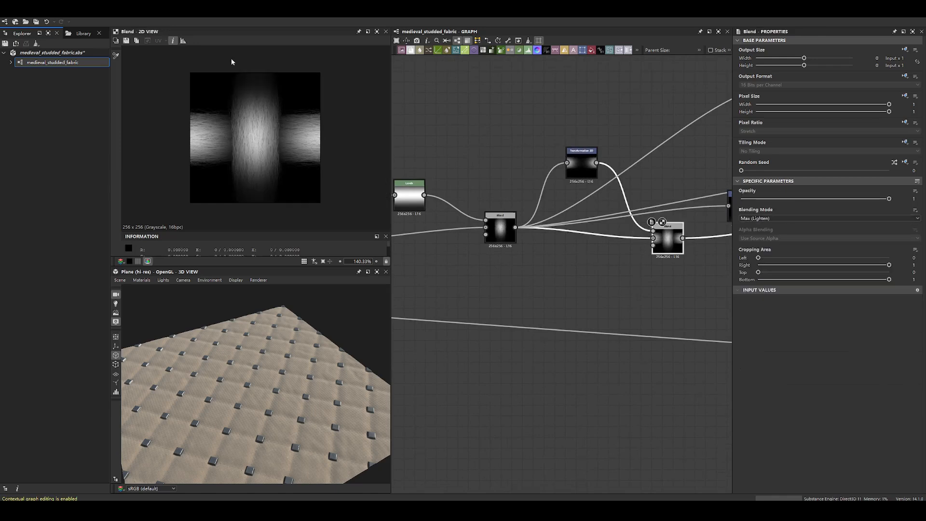
- Place the sideways thread's Transformation 2D beside its Max (Lighten) Blend, and inspect the crossing threads up close
drag(582, 166, 592, 251)
drag(677, 242, 667, 264)
scroll(598, 256, up, 5)
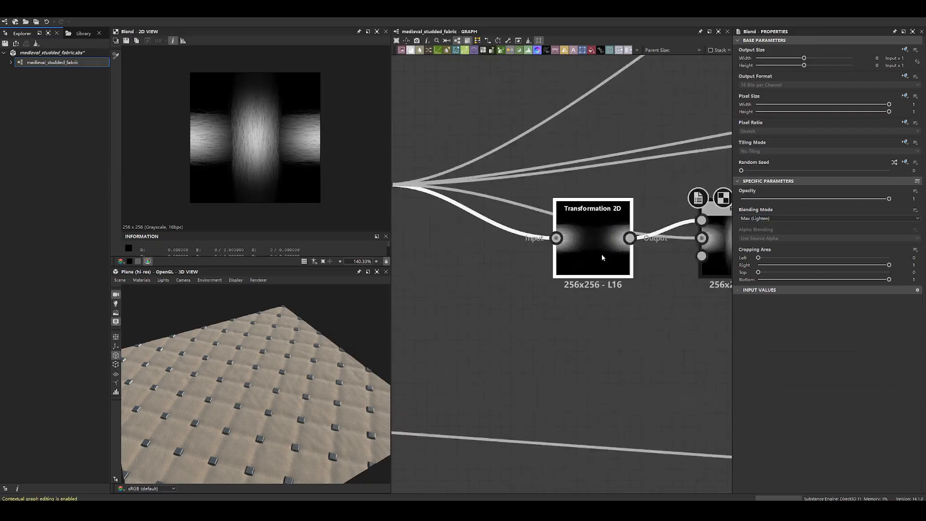
middle_drag(588, 226, 461, 264)
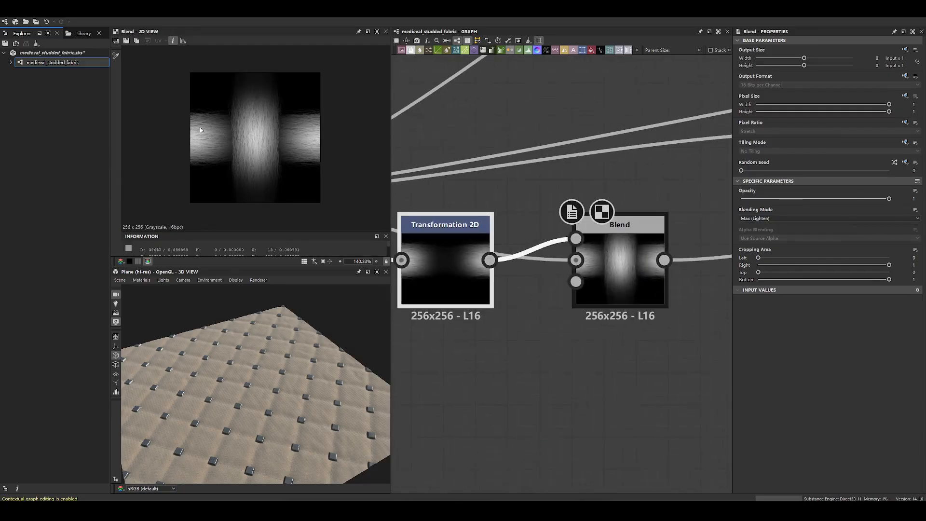
scroll(240, 162, up, 3)
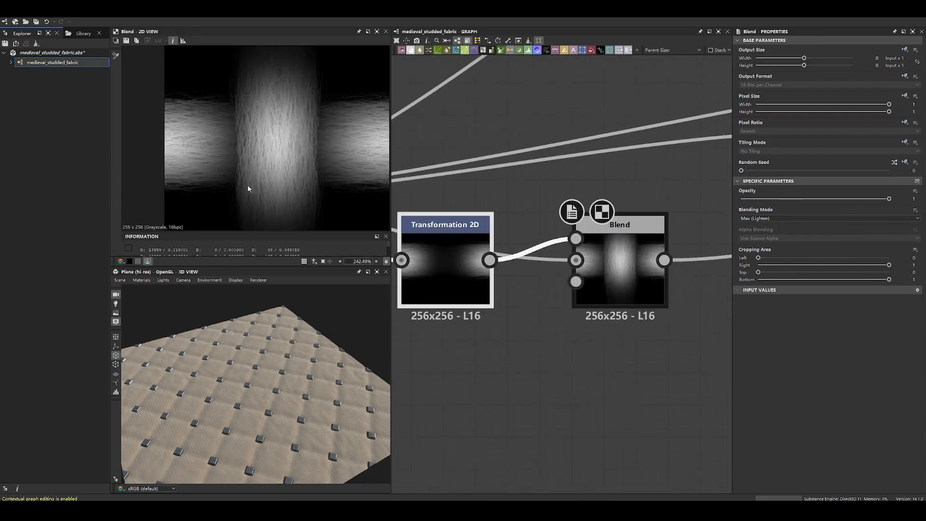
- Reposition the first Max (Lighten) Blend and its Transformation 2D together above the source thread's connections
scroll(620, 238, down, 5)
middle_drag(619, 265, 600, 297)
shift+drag(599, 284, 576, 216)
click(605, 201)
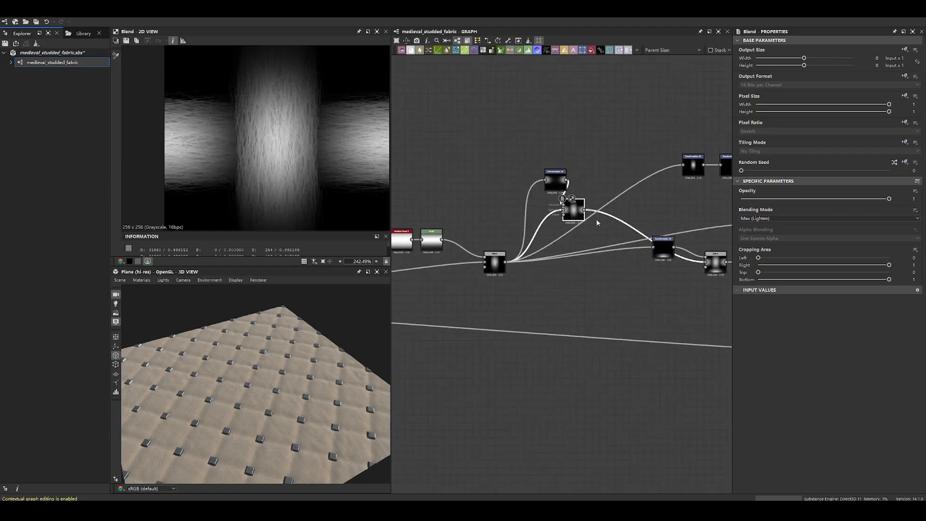
- Move the second Transformation 2D slightly down, and preview its shifted thread against the whole tile
middle_drag(667, 245, 516, 246)
mouse_move(516, 246)
mouse_down()
mouse_move(514, 274)
mouse_move(515, 257)
mouse_up()
scroll(277, 113, down, 4)
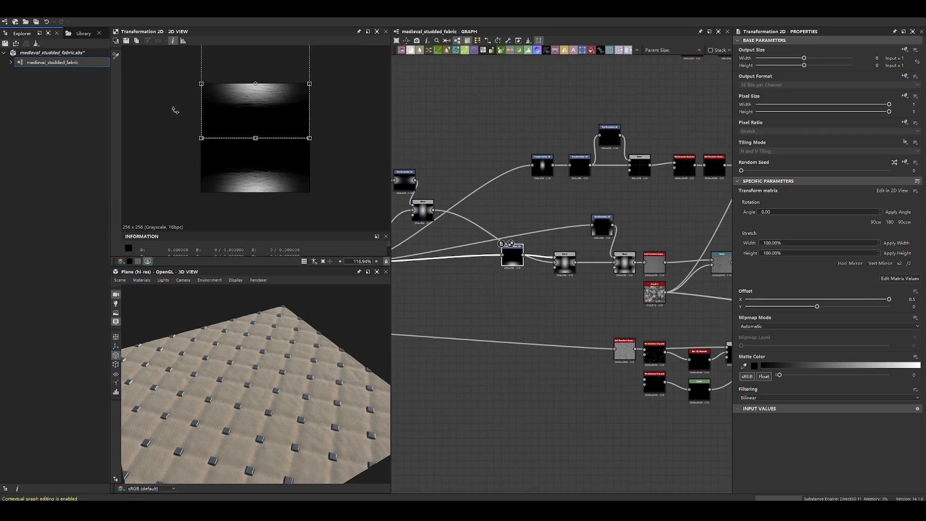
scroll(540, 273, up, 5)
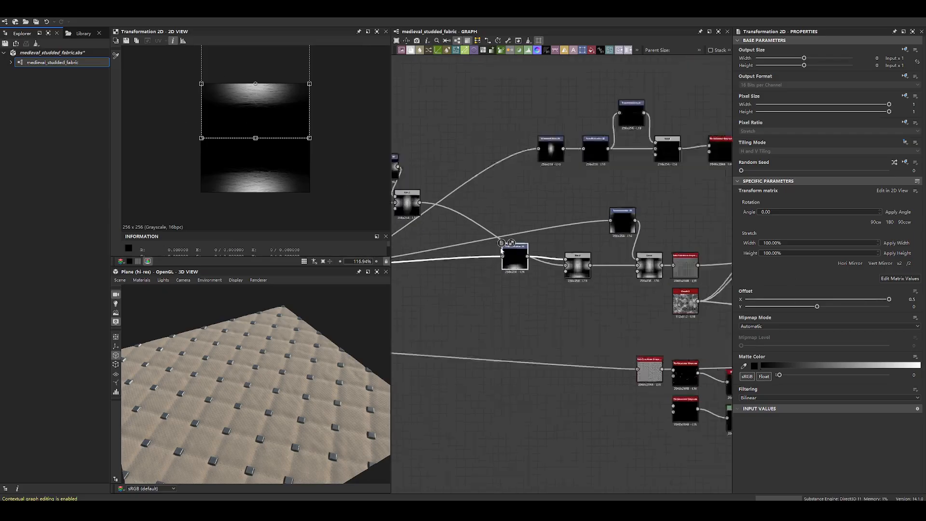
- Preview the second Max (Lighten) Blend, and reposition it with its Transformation 2D further from the last Blend
click(677, 295)
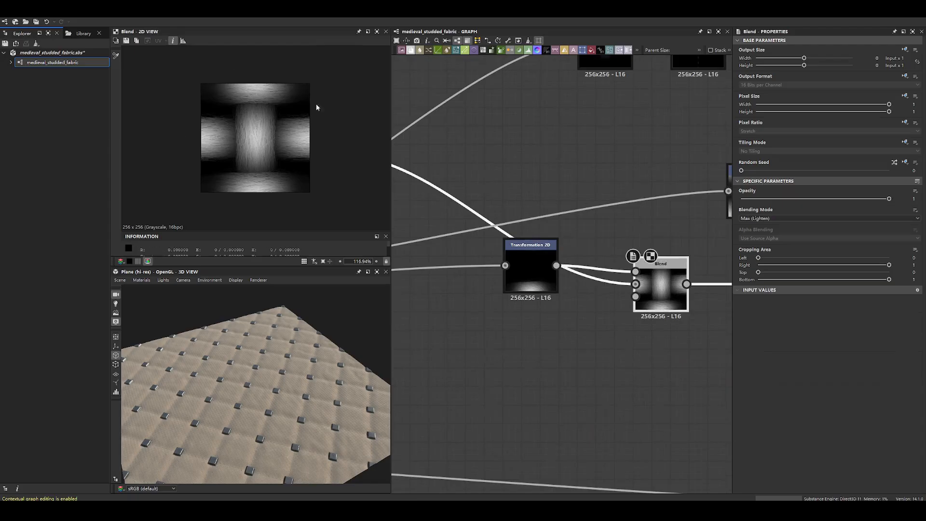
scroll(579, 167, down, 5)
middle_drag(601, 194, 592, 242)
drag(607, 297, 527, 301)
click(563, 295)
- Preview the third Transformation 2D with its corner offsets, trace its incoming connection, and move it away from the last Blend
middle_drag(639, 222, 616, 249)
scroll(616, 249, up, 3)
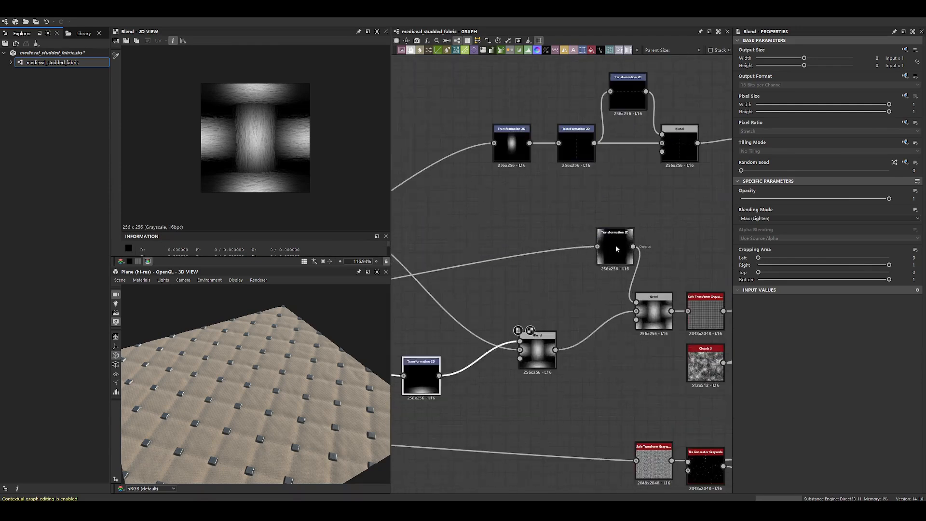
double_click(617, 249)
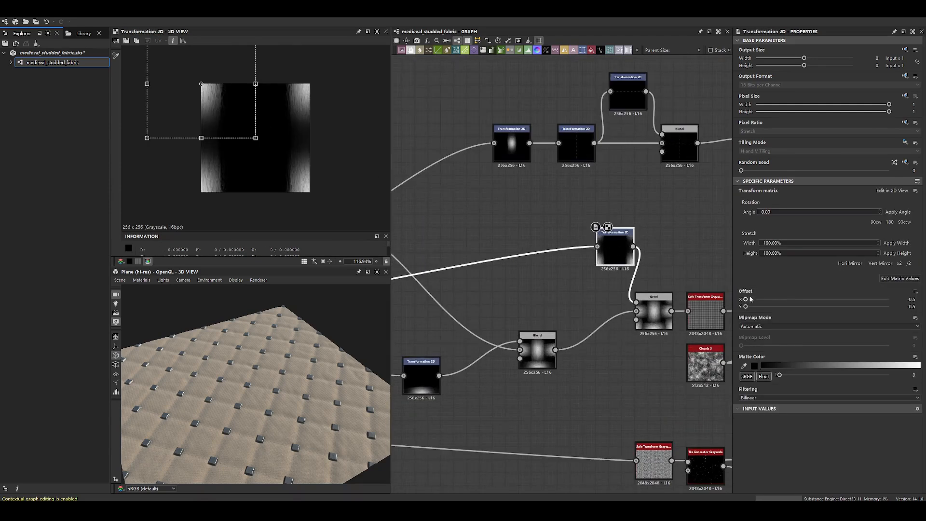
scroll(527, 270, down, 5)
middle_drag(527, 270, 685, 254)
scroll(524, 278, up, 2)
middle_drag(627, 252, 468, 280)
scroll(678, 282, up, 2)
scroll(678, 281, up, 2)
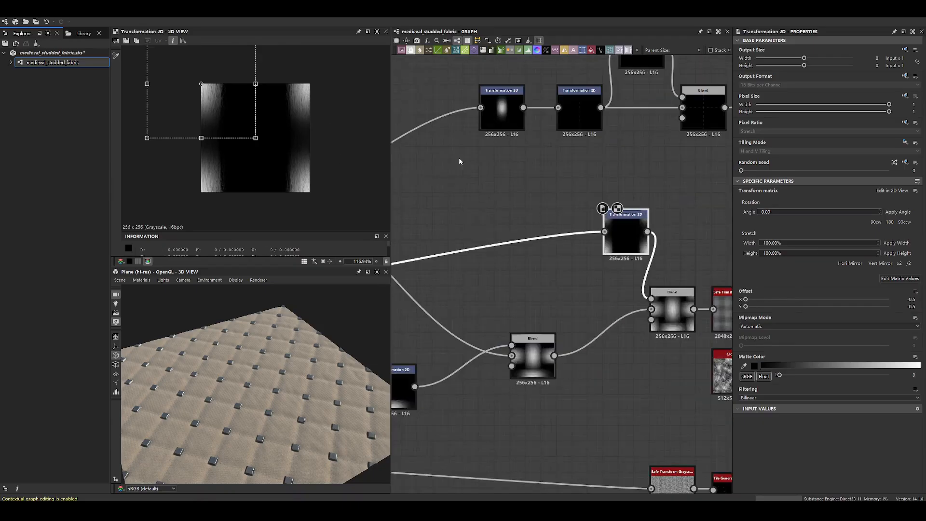
drag(625, 244, 503, 243)
- Preview the last Max (Lighten) Blend, check the weave with tiled display, and return to a single tile
click(672, 301)
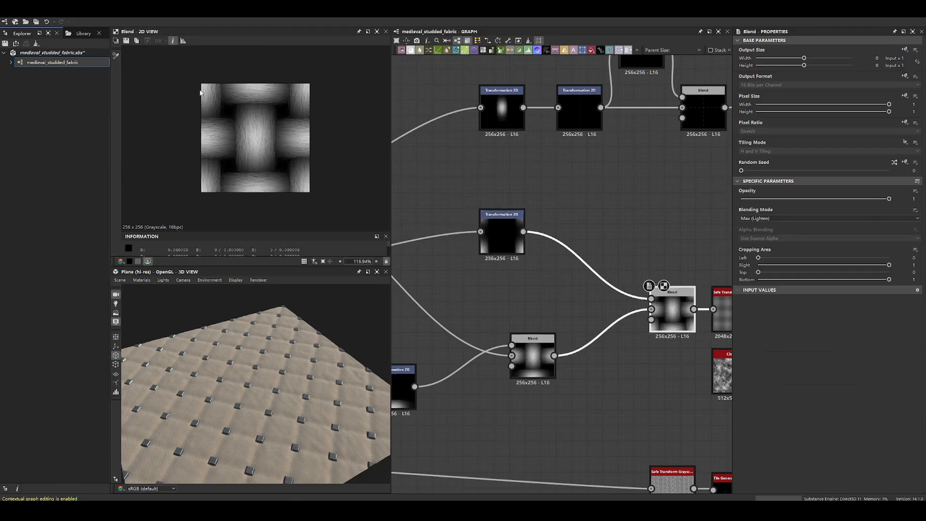
click(304, 261)
scroll(270, 143, down, 6)
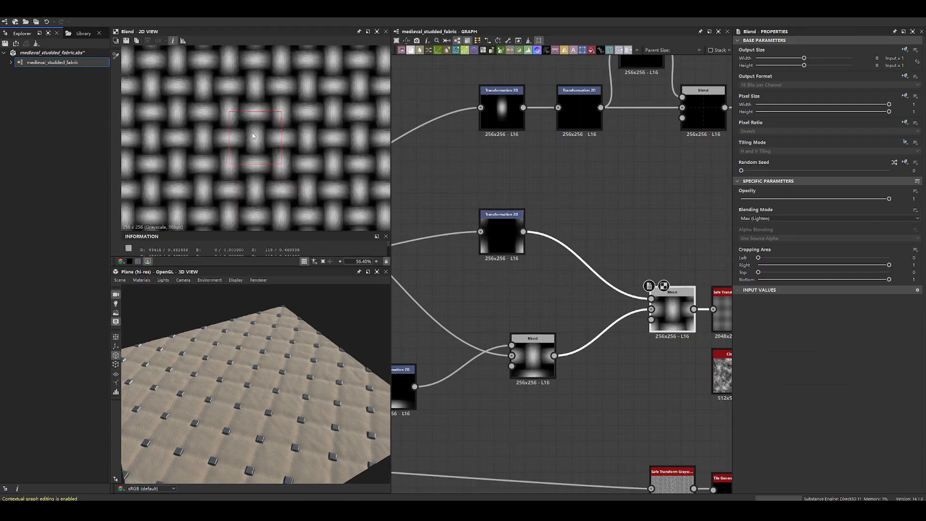
scroll(270, 143, up, 3)
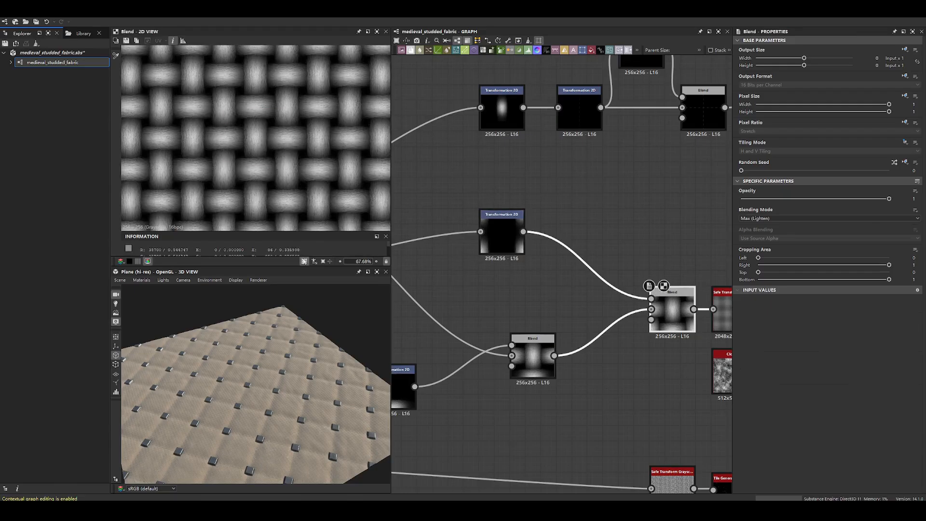
click(305, 261)
scroll(273, 148, up, 3)
- Arrange the weave's Transformation 2D and Blend nodes into a compact cluster beside the source thread Blend
scroll(578, 287, down, 5)
middle_drag(579, 287, 627, 267)
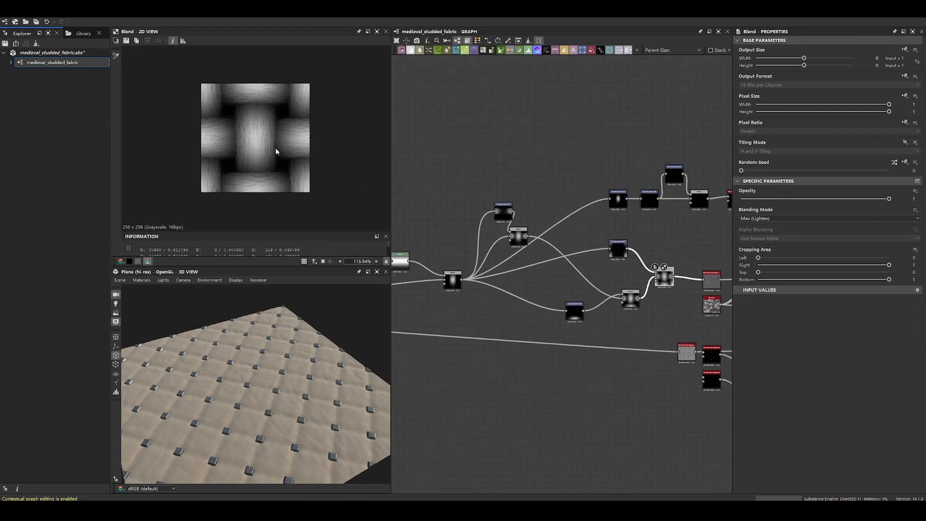
drag(504, 209, 487, 225)
click(631, 297)
drag(631, 295, 562, 296)
click(634, 328)
drag(506, 313, 528, 299)
scroll(553, 259, up, 3)
drag(553, 259, 553, 280)
drag(497, 226, 496, 246)
click(642, 298)
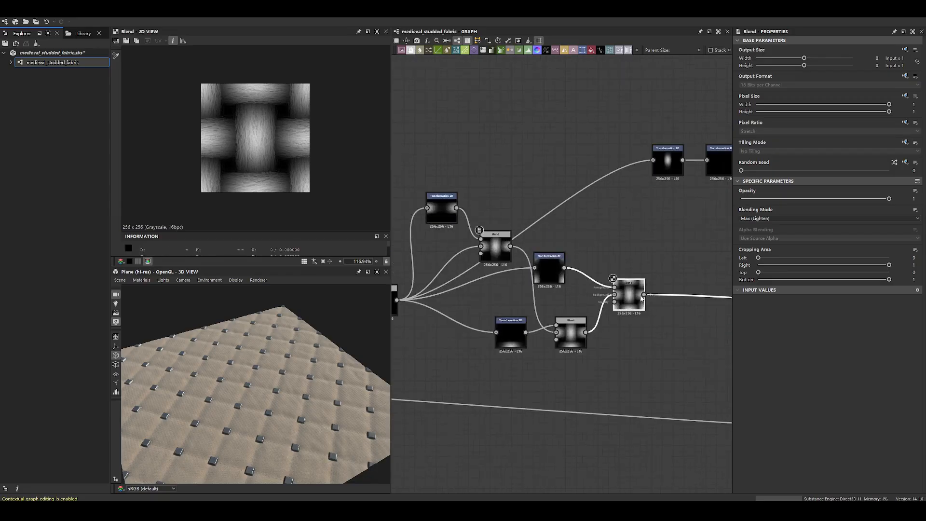
- Review the weave section from Gradient Linear 2 onward, selecting its Transformation 2D and Blend nodes
scroll(585, 254, down, 4)
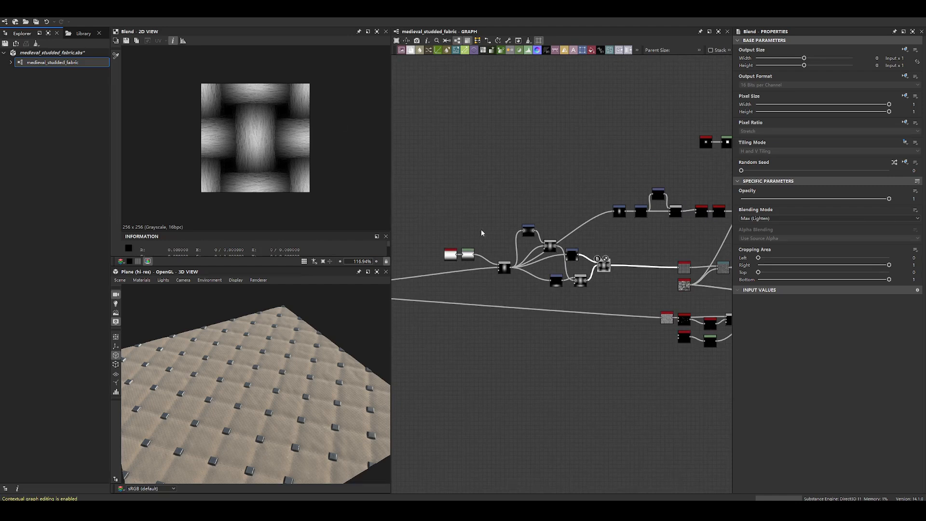
scroll(584, 239, up, 3)
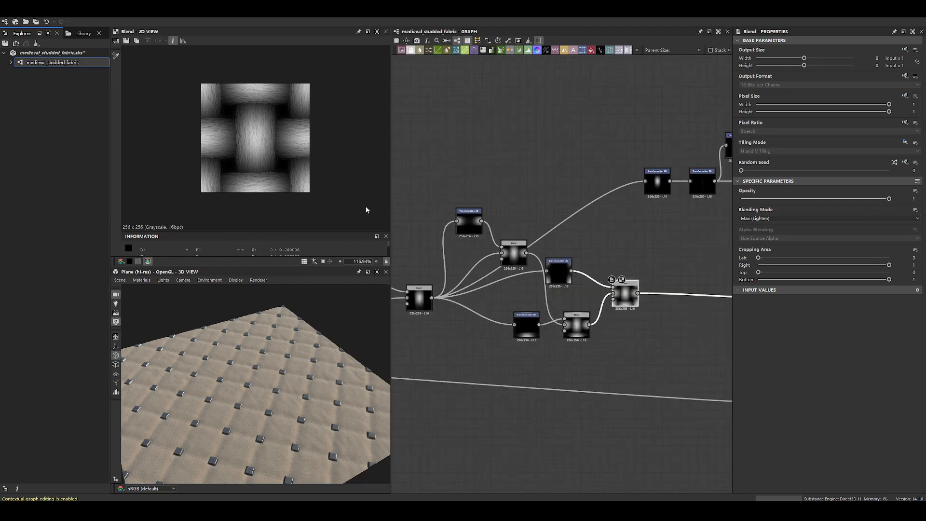
middle_drag(535, 206, 680, 173)
drag(548, 147, 730, 308)
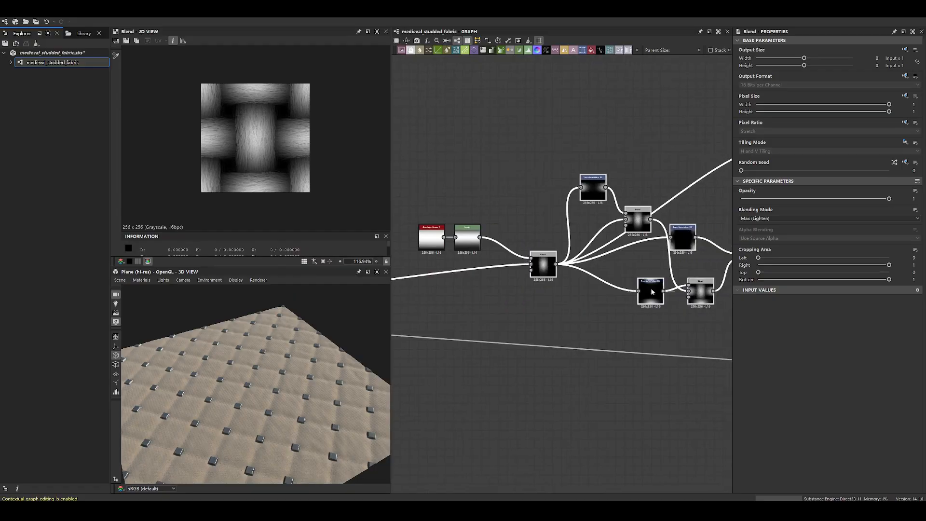
- Look over the graph branches beyond the weave cluster, including the Transformation 2D chain that splits off above it
scroll(245, 132, up, 4)
scroll(245, 132, down, 4)
scroll(652, 167, down, 4)
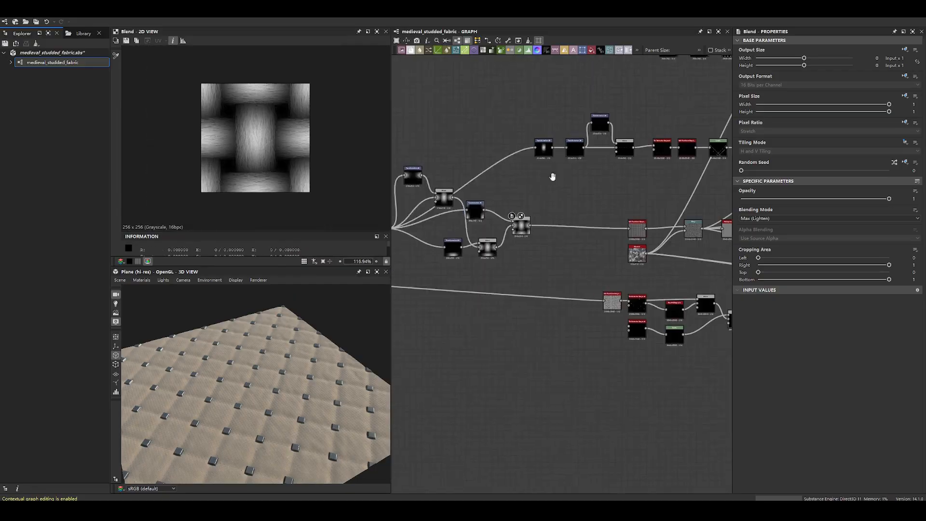
scroll(552, 176, up, 5)
scroll(540, 198, down, 5)
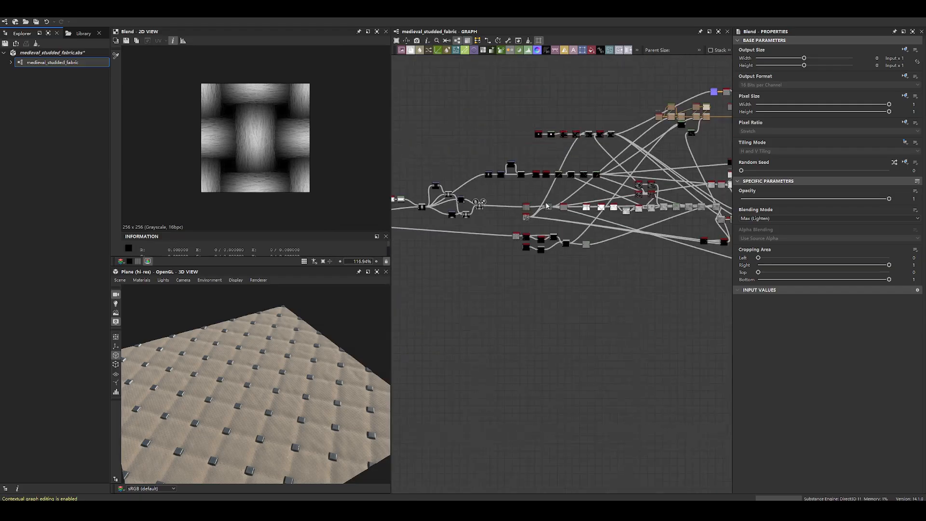
scroll(597, 175, up, 3)
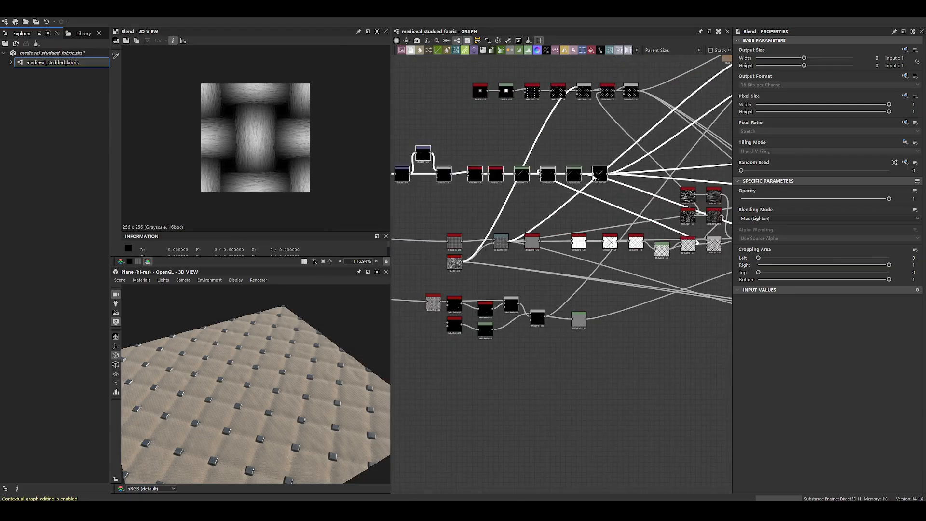
- Preview the stitch chain's last Levels node, and compare it with the Levels after the Safe Transform Grayscale
double_click(600, 175)
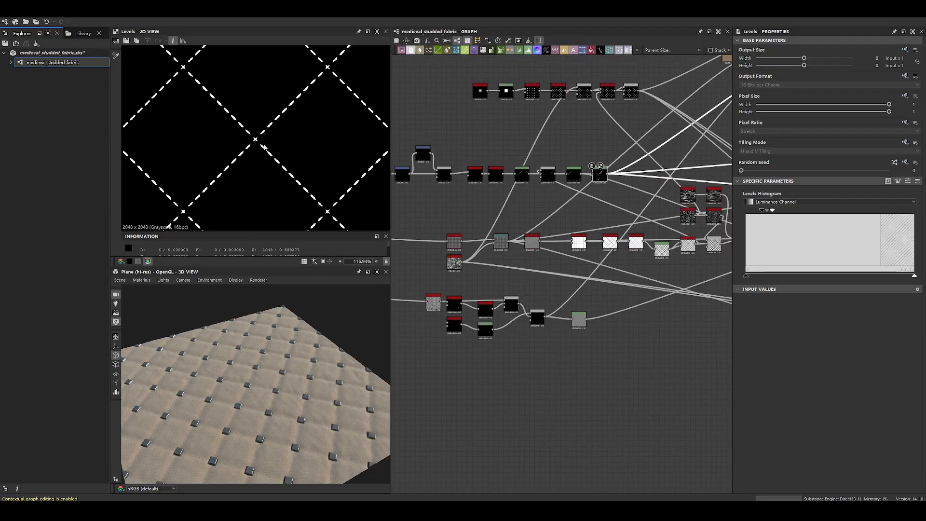
scroll(532, 194, down, 4)
scroll(515, 185, up, 4)
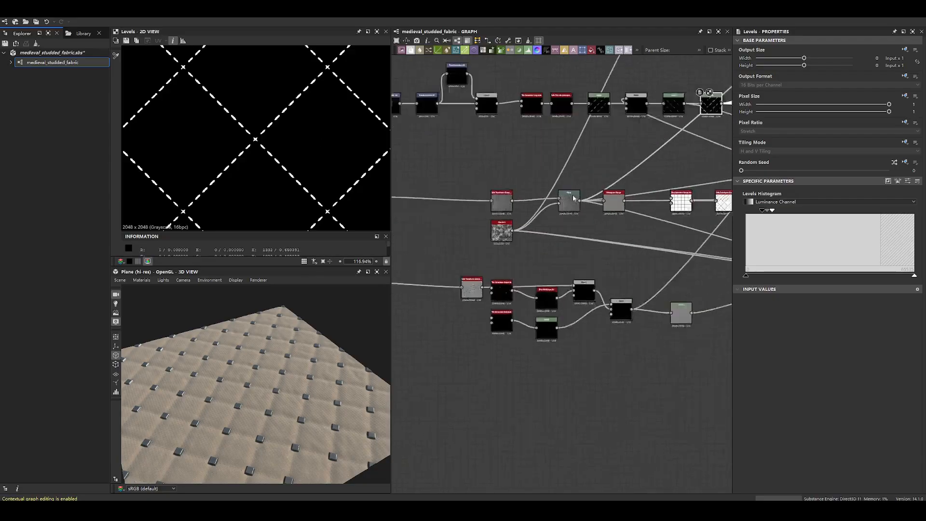
double_click(468, 203)
middle_drag(490, 128, 520, 256)
double_click(637, 191)
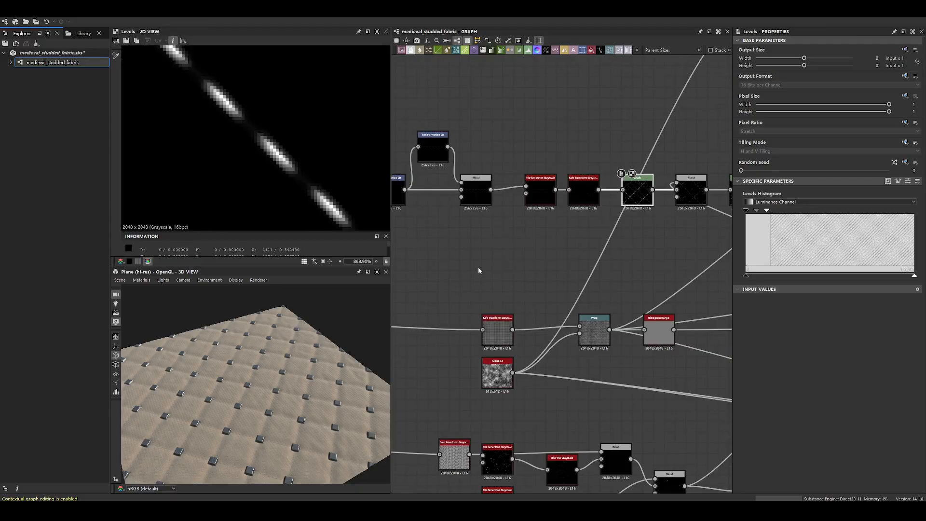
- Inspect the two consecutive Transformation 2D nodes at the start of the stitch chain, including the vertically tiled one
scroll(511, 266, down, 5)
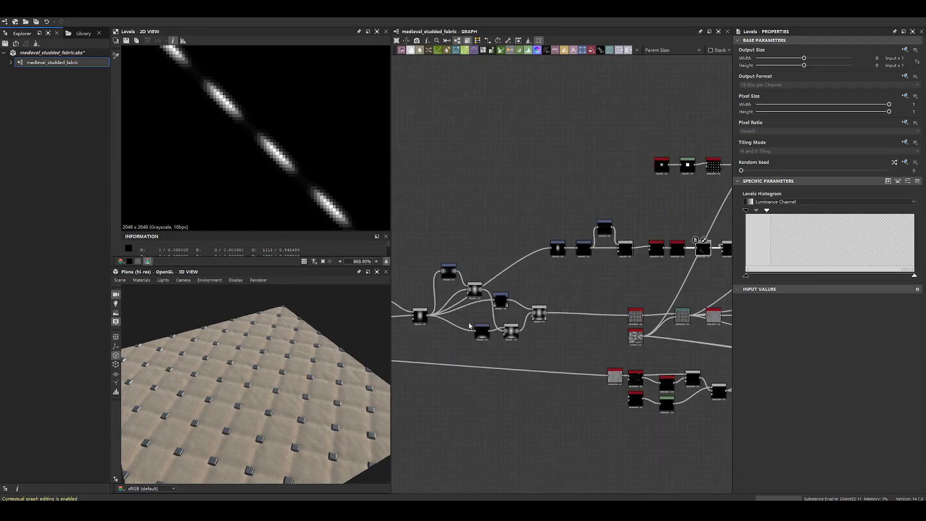
scroll(606, 203, up, 4)
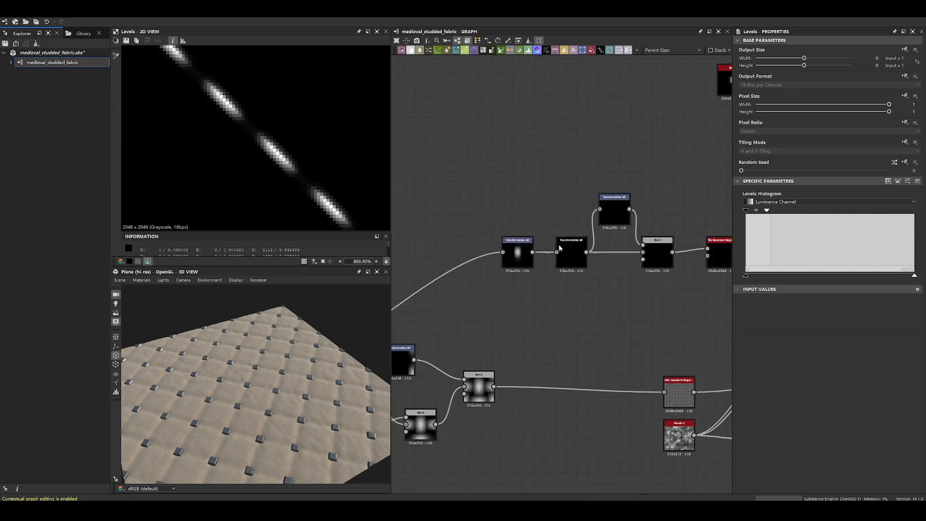
click(518, 252)
scroll(286, 177, down, 5)
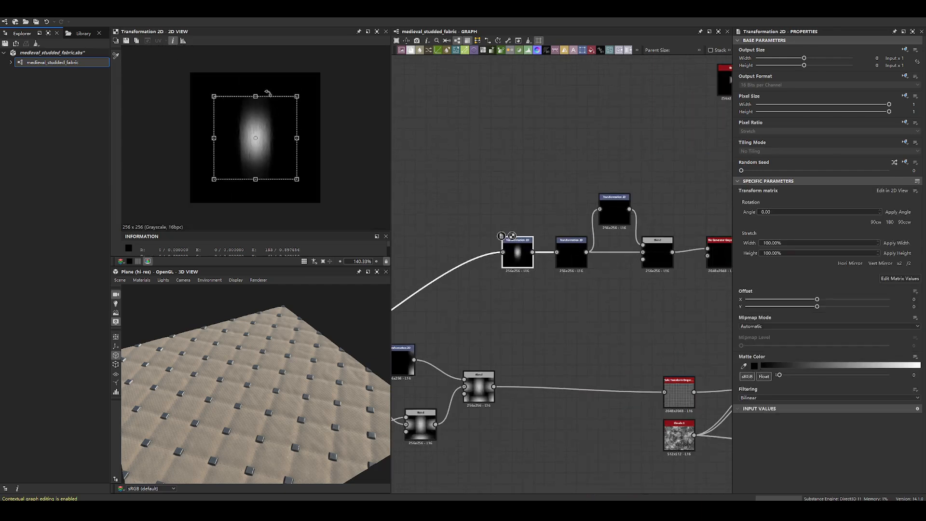
click(578, 262)
scroll(254, 144, up, 8)
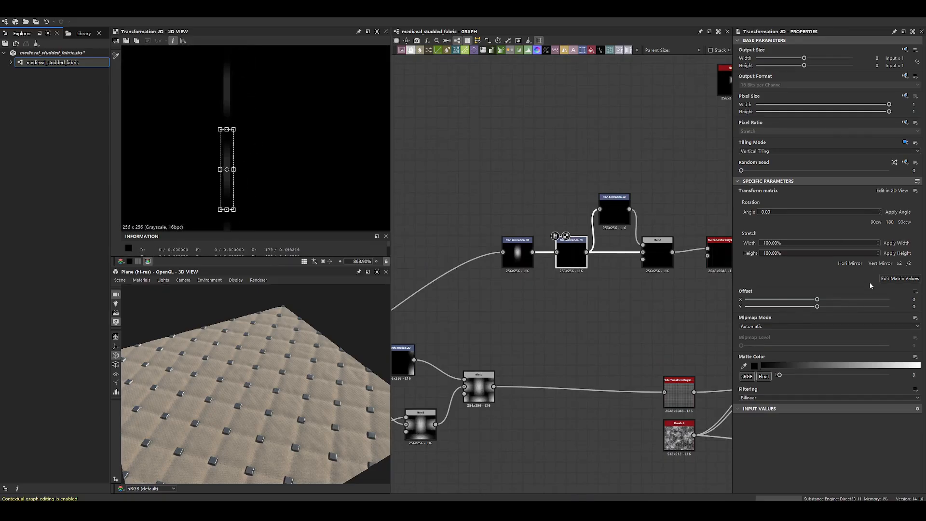
- Try scaling the vertically tiled Transformation 2D by x2 three times, and undo the scaling
click(904, 266)
click(904, 265)
click(904, 266)
click(904, 265)
scroll(259, 150, down, 3)
scroll(259, 150, down, 3)
key(ctrl+z)
key(ctrl+z)
key(ctrl+z)
key(ctrl+z)
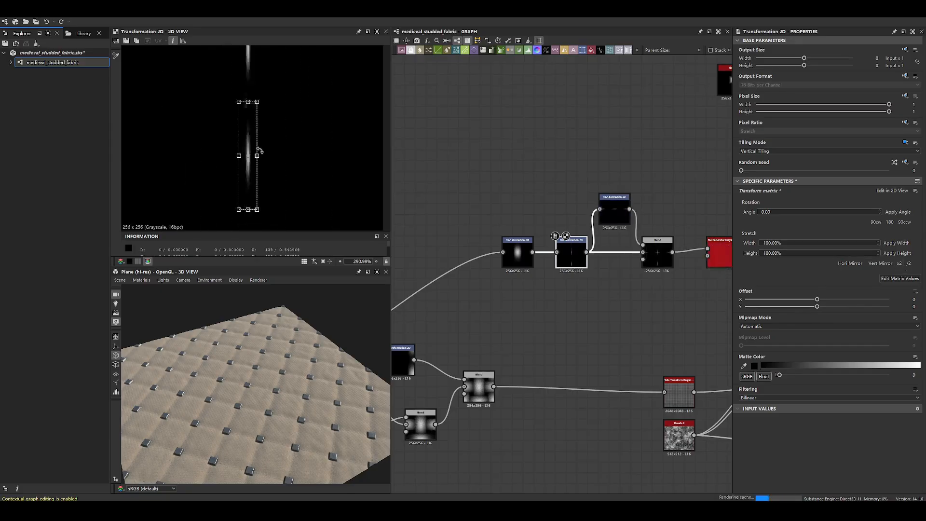
click(529, 183)
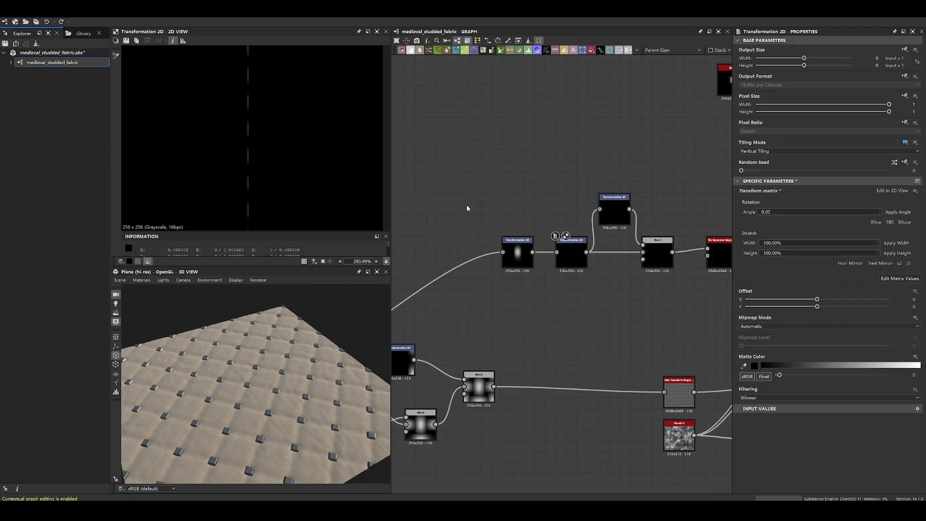
- Preview the branching Transformation 2D, the Max (Lighten) Blend and the Tile Generator Grayscale in turn
scroll(238, 165, down, 2)
double_click(614, 212)
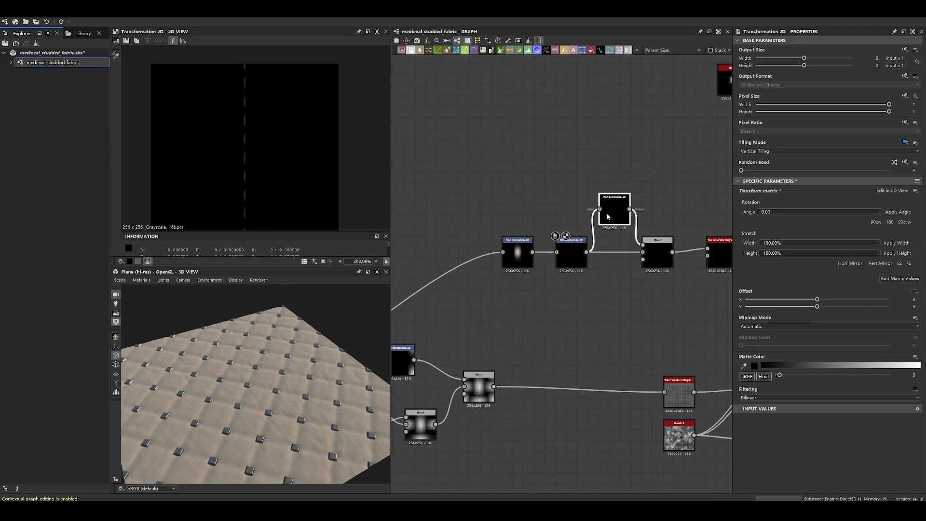
middle_drag(595, 207, 511, 174)
drag(540, 182, 529, 176)
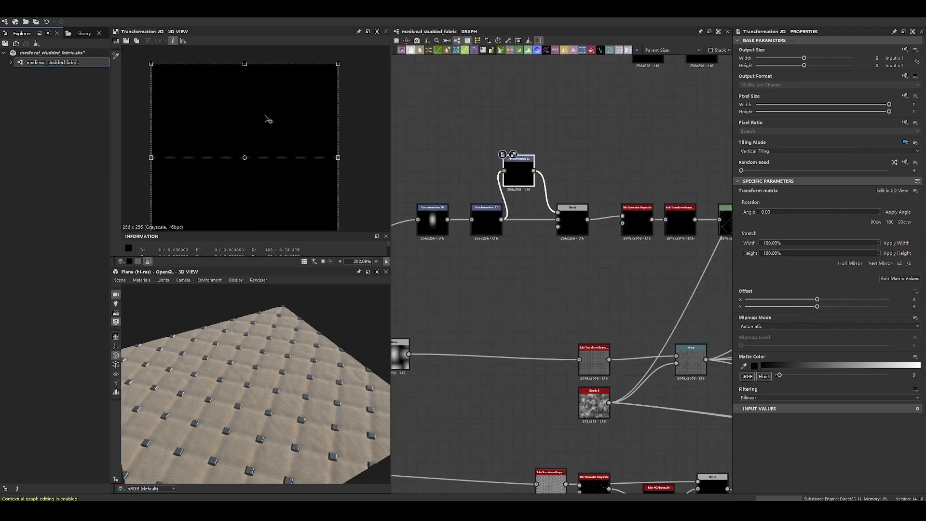
double_click(573, 219)
double_click(637, 219)
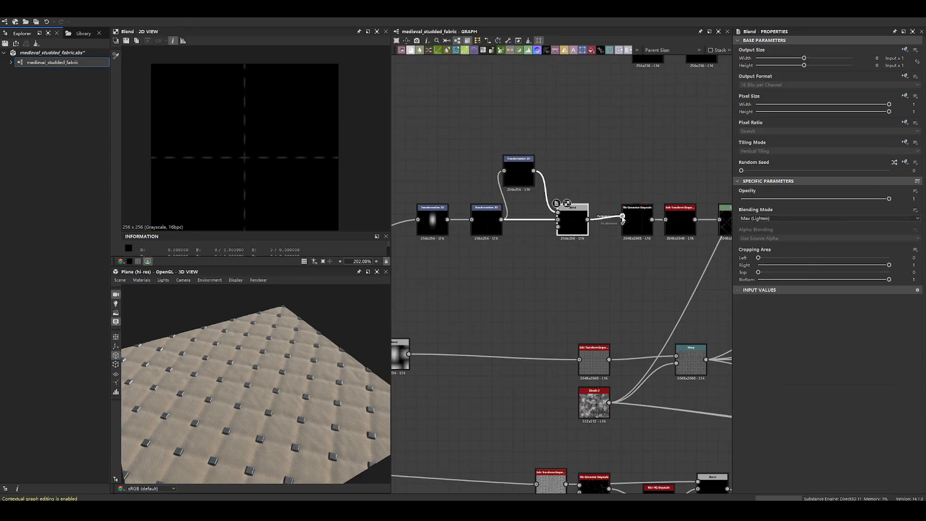
scroll(240, 150, down, 10)
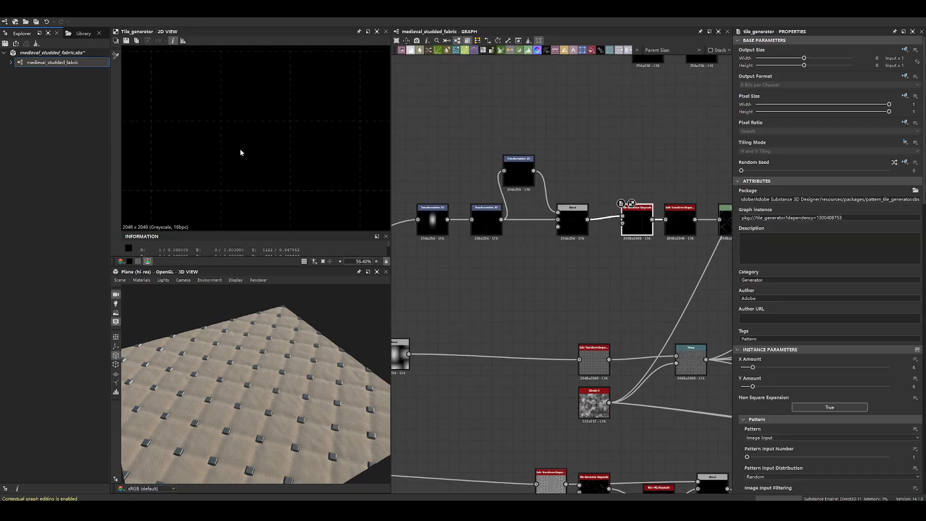
- Preview the stitch Blend and illustrate its tile repetition with freehand strokes on a temporary screen capture
scroll(654, 241, up, 5)
double_click(451, 204)
scroll(250, 142, up, 3)
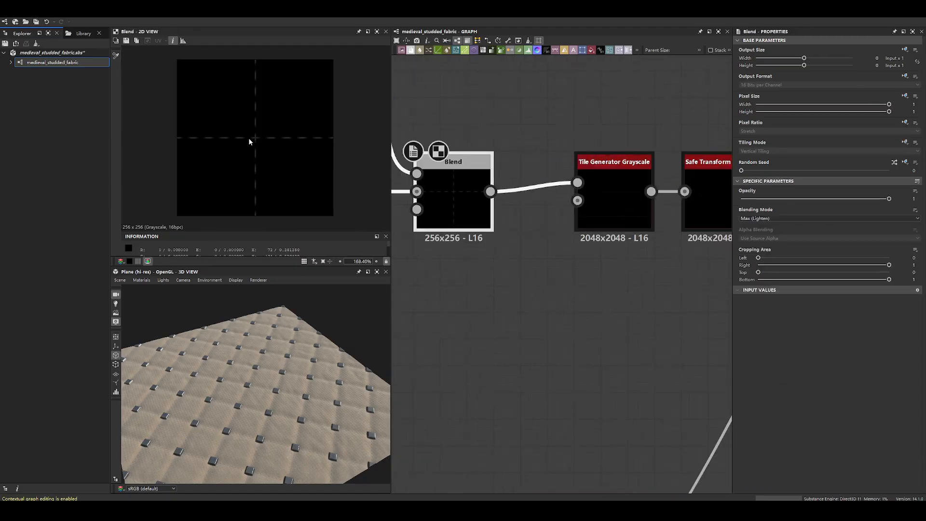
key(F1)
drag(177, 60, 334, 215)
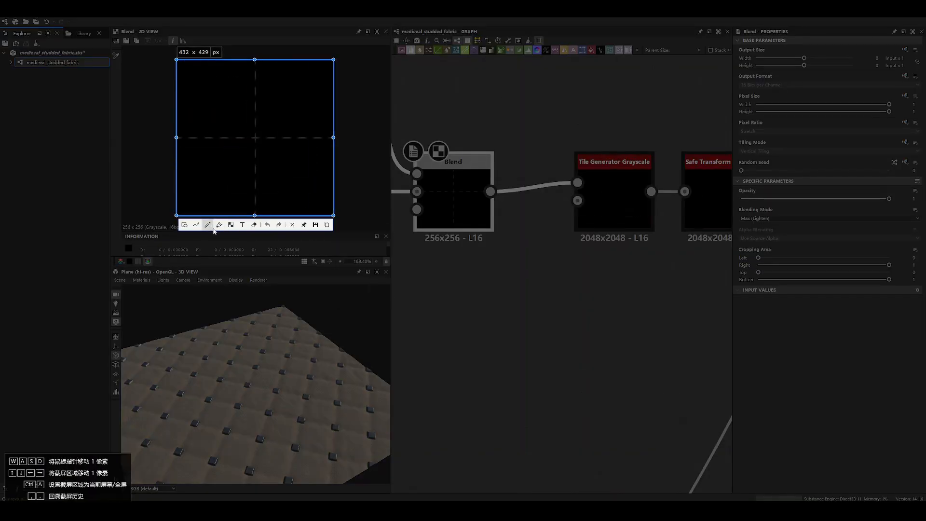
mouse_move(238, 60)
mouse_down()
mouse_move(216, 217)
mouse_move(213, 68)
mouse_up()
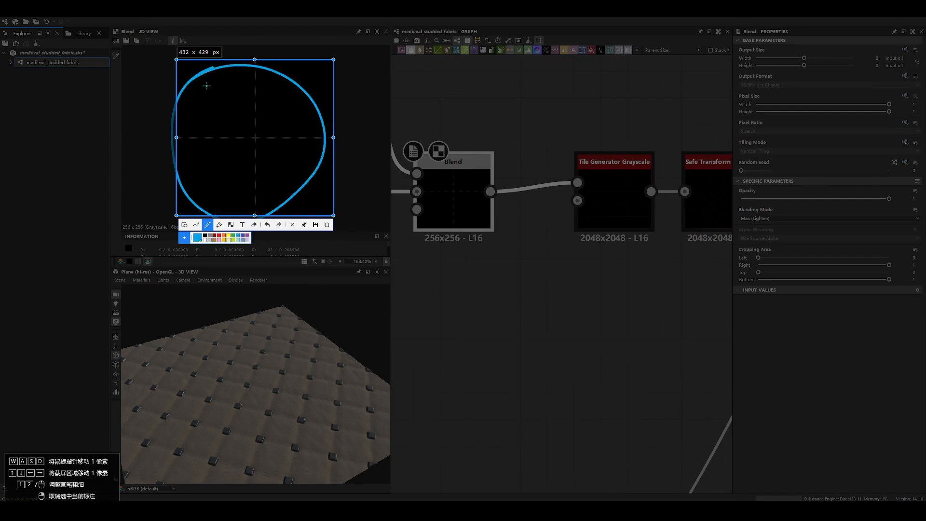
drag(340, 94, 344, 225)
mouse_move(354, 63)
mouse_down()
mouse_move(502, 82)
mouse_move(494, 246)
mouse_up()
drag(347, 224, 514, 211)
drag(523, 82, 532, 263)
mouse_move(546, 89)
mouse_down()
mouse_move(667, 133)
mouse_move(671, 256)
mouse_up()
mouse_move(165, 230)
mouse_down()
mouse_move(337, 244)
mouse_move(334, 235)
mouse_up()
drag(354, 217, 630, 352)
key(Escape)
- Check the stitch Blend in tiled display and preview the Tile Generator Grayscale it feeds
scroll(283, 204, down, 3)
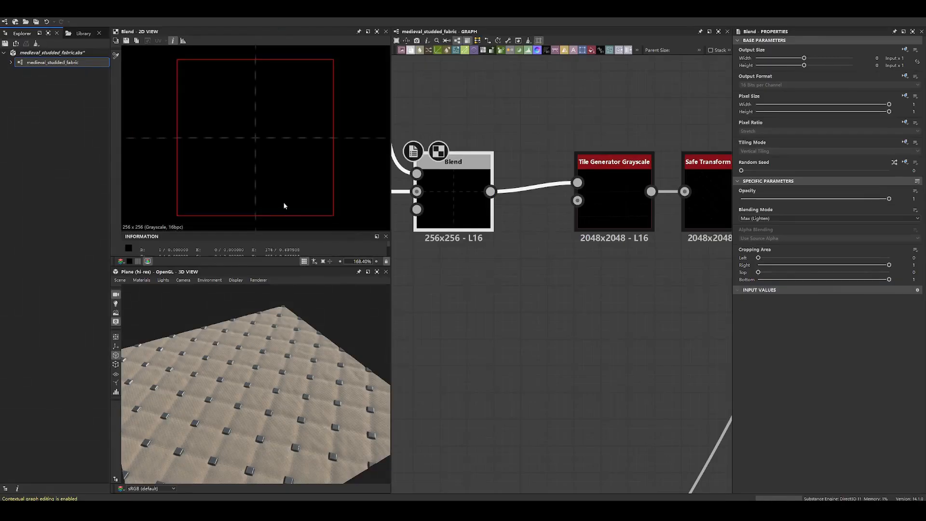
scroll(241, 96, down, 4)
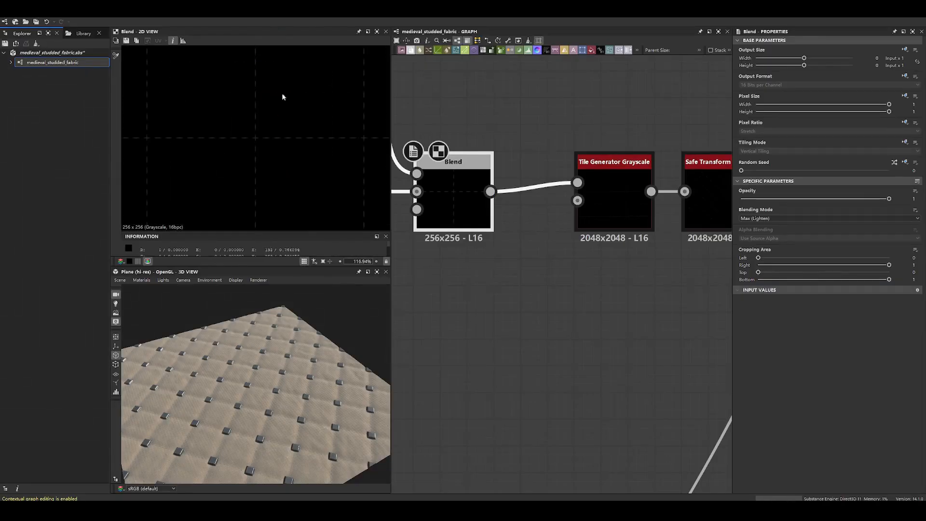
click(617, 219)
double_click(617, 218)
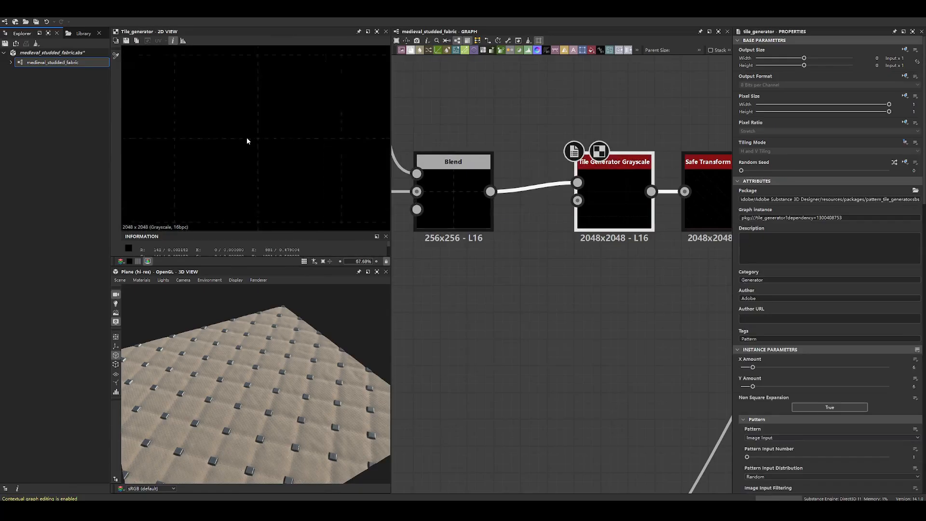
- Review the Tile Generator Grayscale's instance parameters from X and Y Amount through Size to the Position settings
scroll(247, 141, down, 2)
scroll(865, 357, down, 3)
double_click(914, 303)
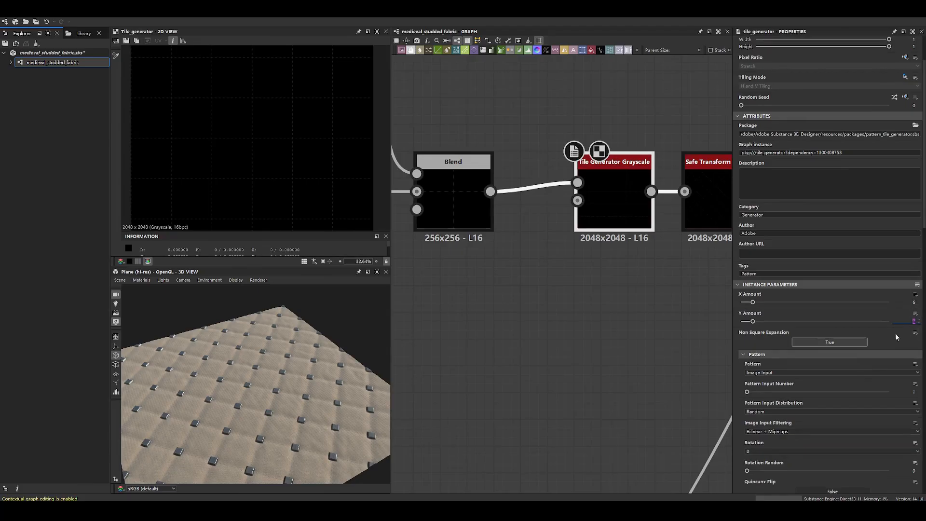
scroll(858, 392, down, 5)
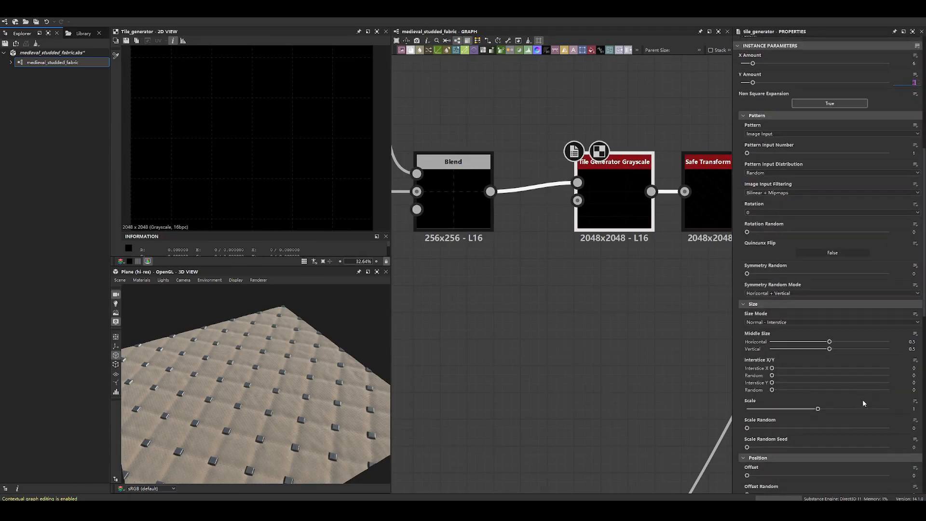
scroll(814, 361, down, 5)
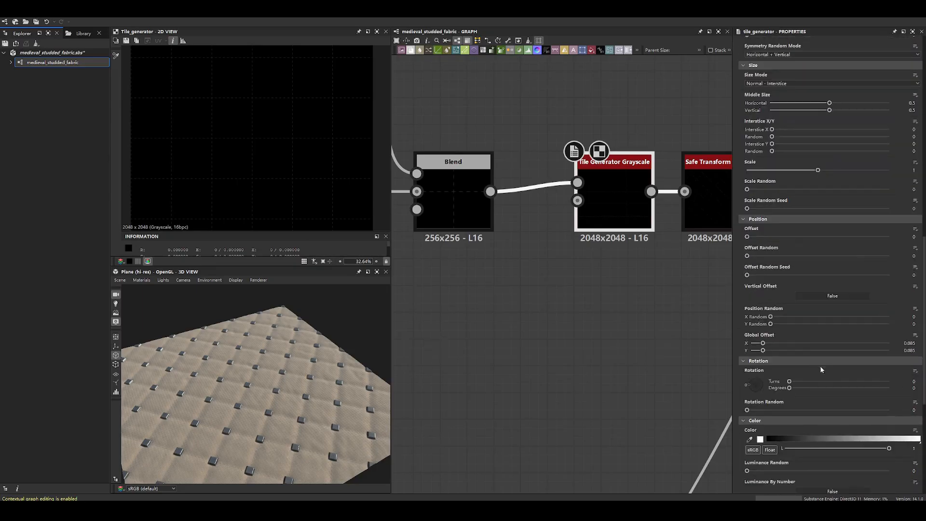
- Try a larger Global Offset X on the Tile Generator Grayscale, and undo it
drag(763, 343, 832, 343)
key(ctrl+z)
scroll(271, 213, down, 2)
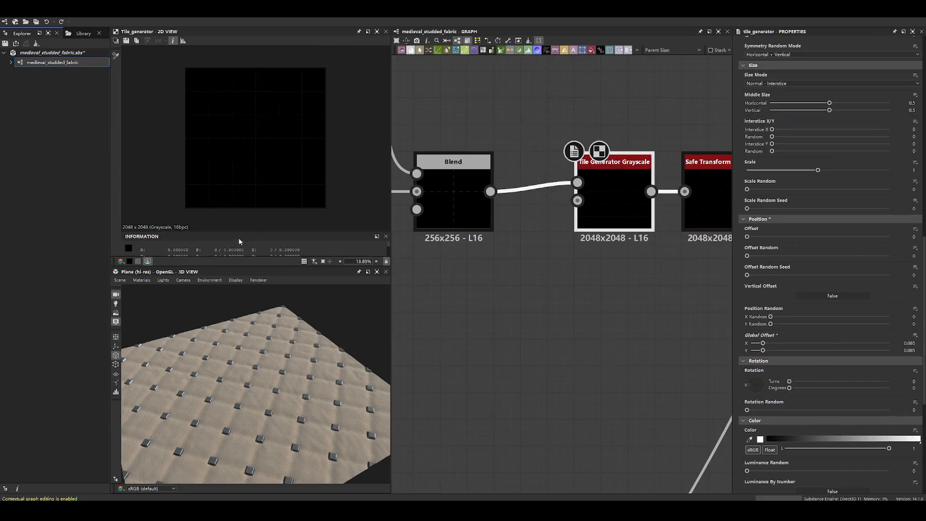
- Show the Tile Generator Grayscale output in tiled display and examine the stitches beside the tile border
click(302, 261)
scroll(211, 182, up, 10)
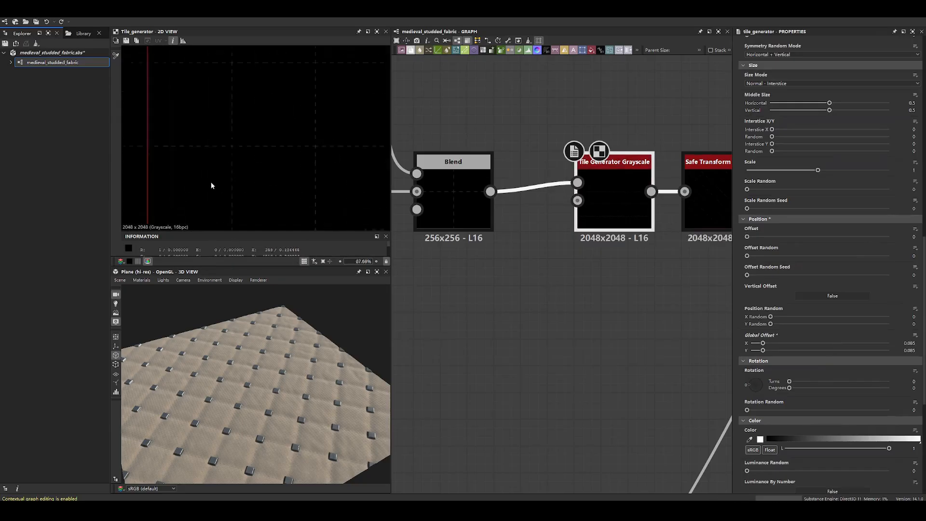
scroll(292, 126, up, 3)
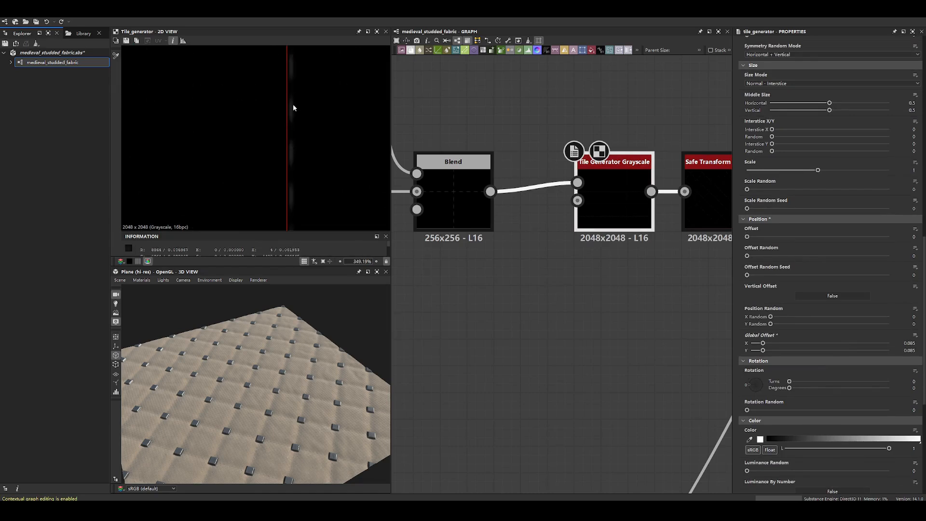
- Try a Global Offset X of 0.42 against the tile border, undo it and return to a single tile
drag(763, 343, 809, 343)
scroll(284, 122, down, 5)
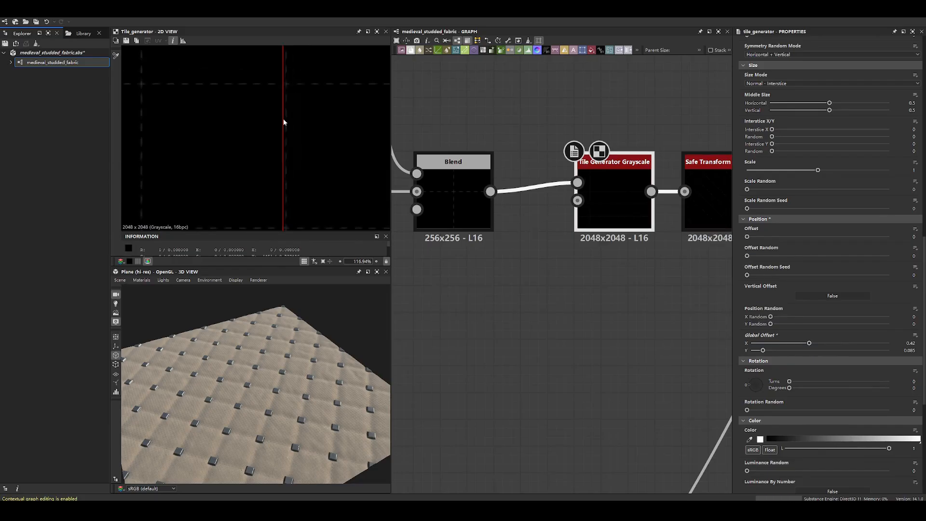
key(ctrl+z)
scroll(288, 149, down, 2)
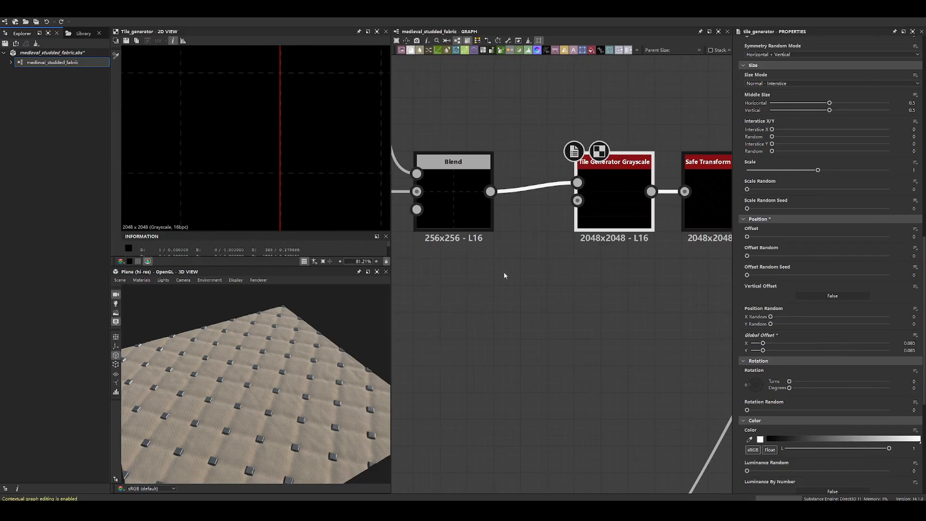
click(304, 261)
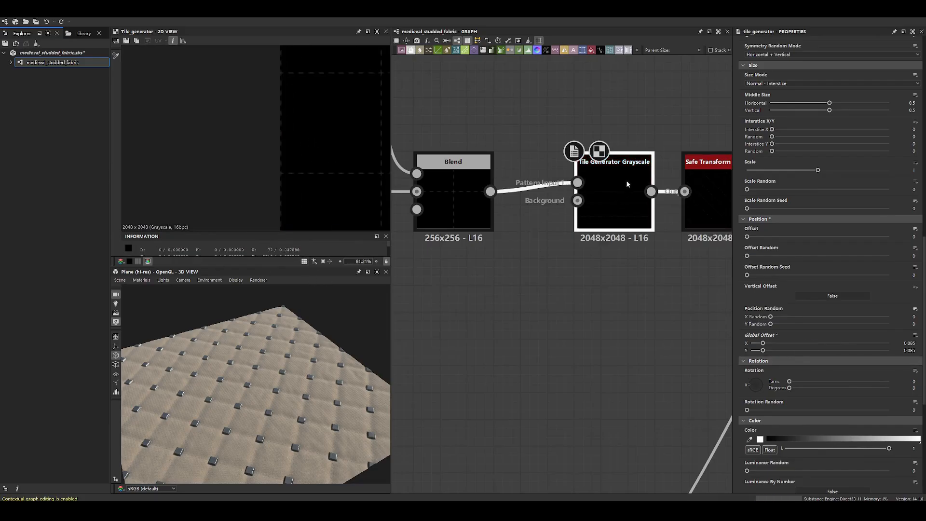
- Preview the Safe Transform Grayscale, check its rotated stitch grid in tiled display, and return to a single tile
middle_drag(619, 183, 592, 182)
middle_drag(717, 194, 567, 264)
double_click(567, 265)
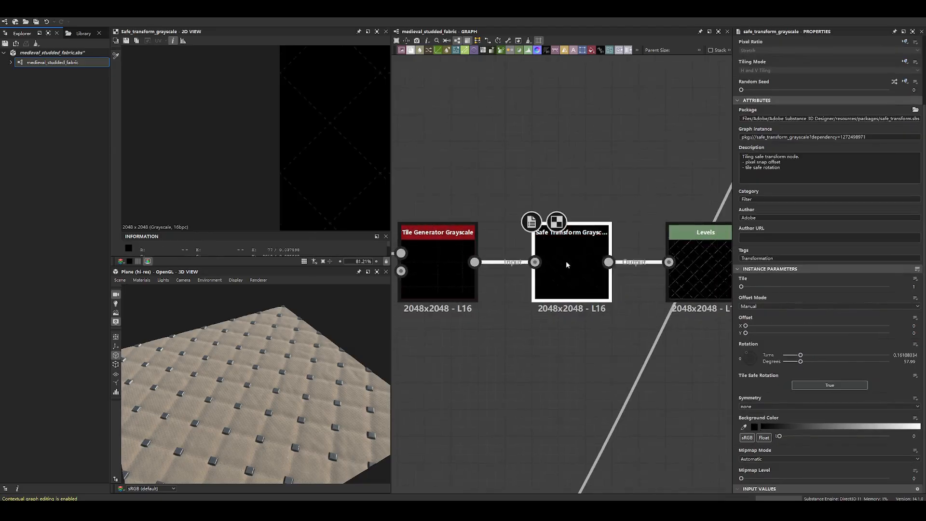
scroll(317, 166, down, 7)
scroll(300, 161, up, 3)
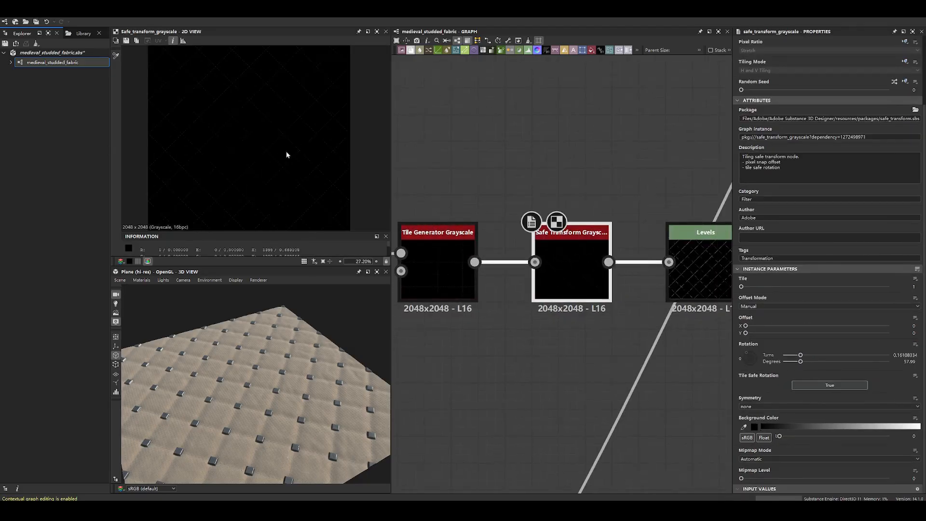
click(303, 262)
scroll(218, 72, up, 4)
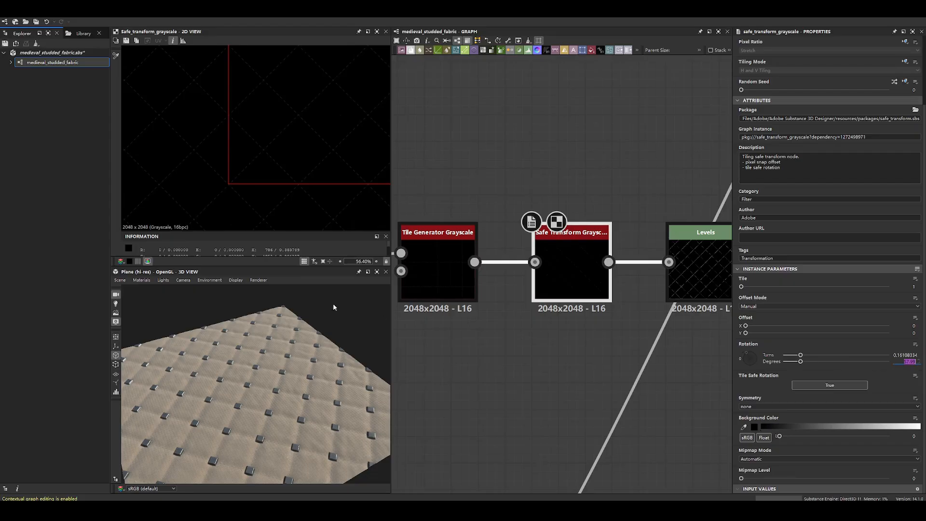
click(304, 262)
scroll(311, 127, down, 3)
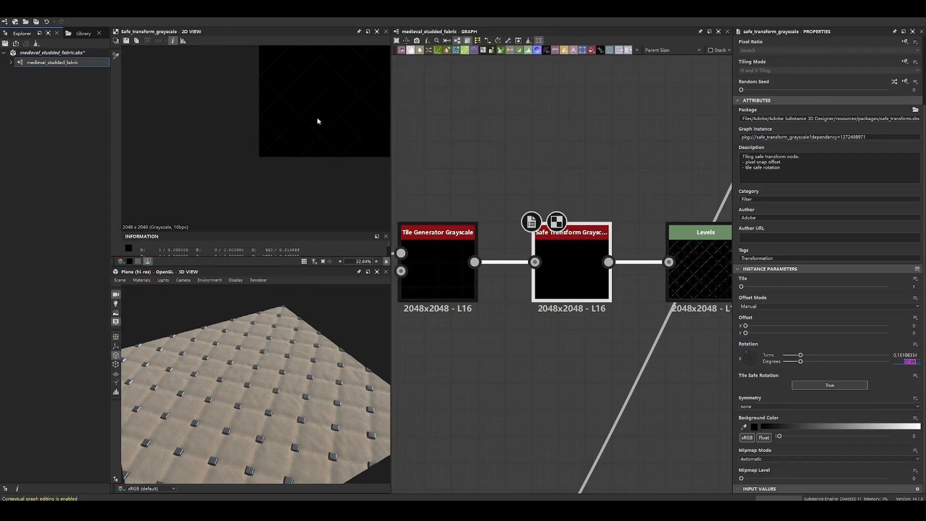
- Preview the Levels node after the Safe Transform Grayscale and examine its brightened diagonal stitches up close
middle_drag(639, 195, 494, 176)
double_click(546, 237)
key(f)
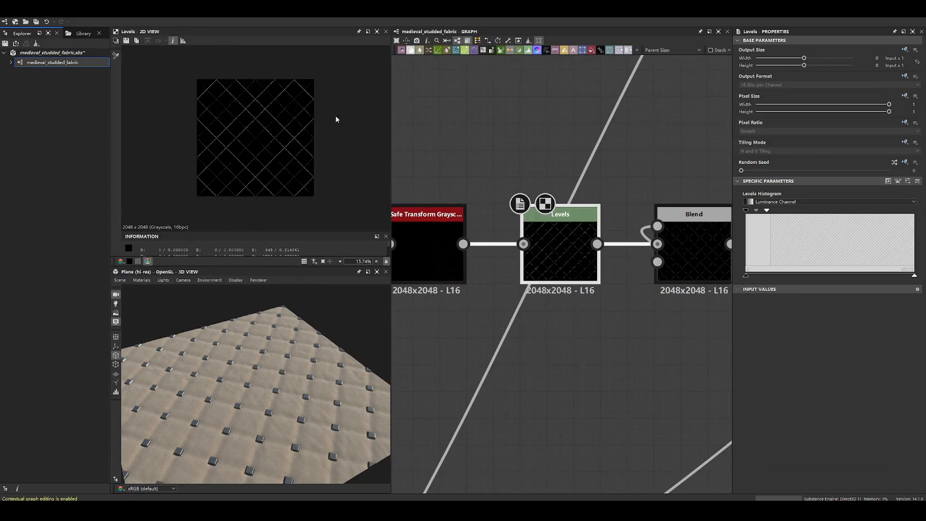
scroll(305, 143, up, 5)
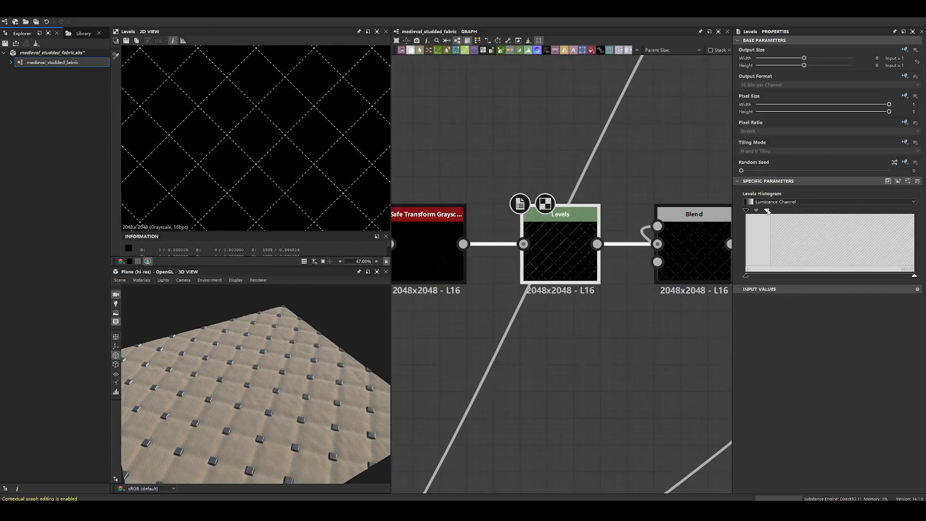
scroll(259, 127, up, 4)
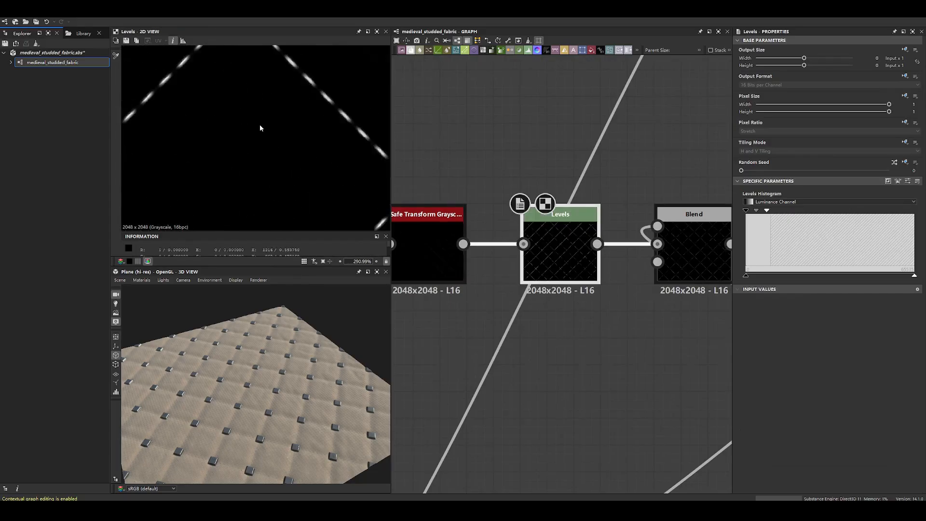
- Preview the Multiply Blend after the Levels node and compare its stitches up close with the Levels output
scroll(337, 135, down, 3)
click(681, 221)
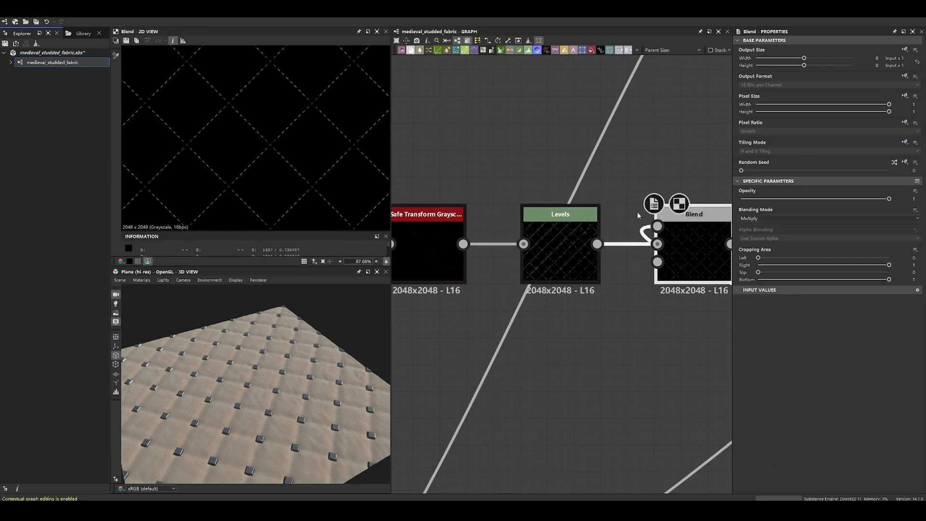
scroll(638, 212, down, 4)
scroll(328, 176, up, 6)
scroll(330, 179, up, 2)
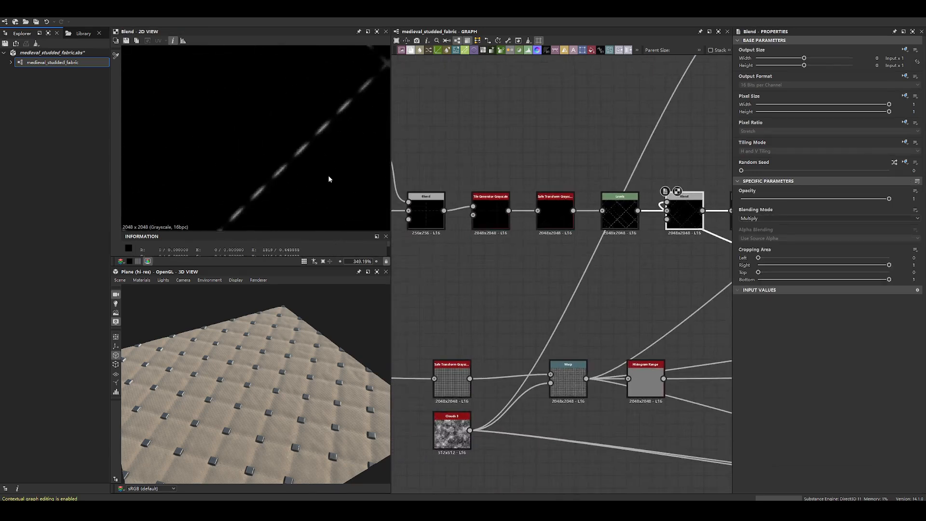
click(620, 215)
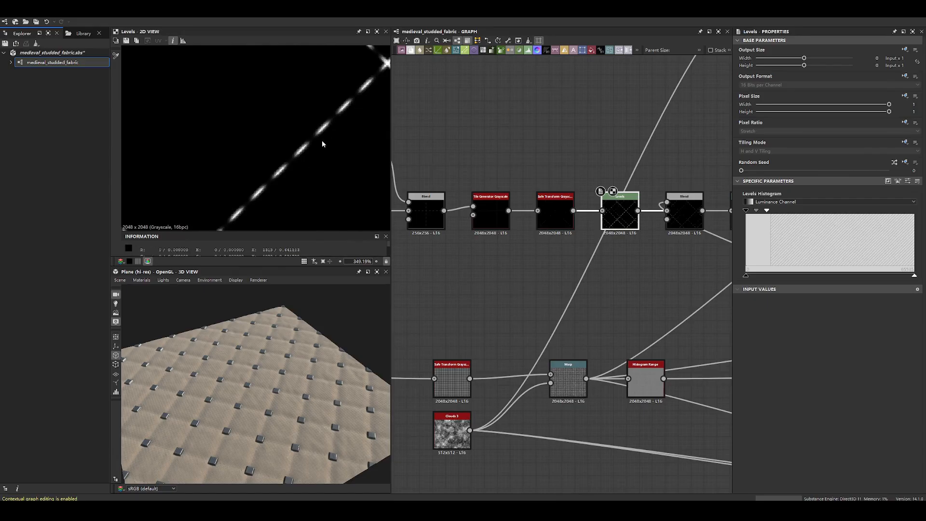
scroll(298, 158, up, 5)
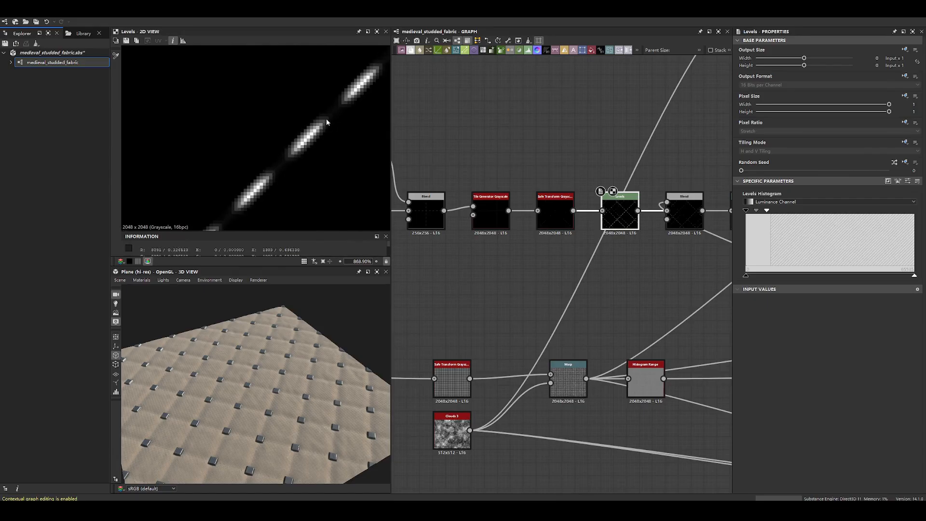
scroll(481, 180, down, 4)
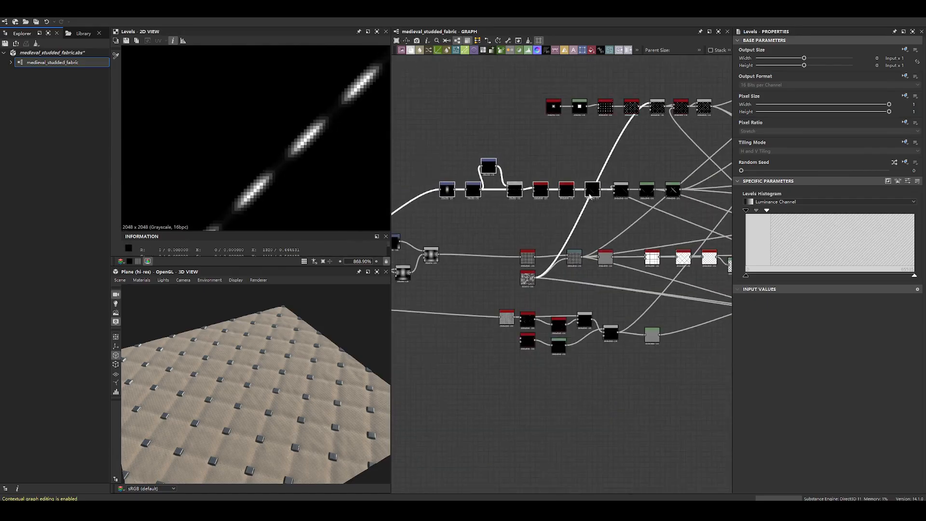
- Preview the Multiply Blend and the Levels nodes before and after it to compare how bright the stitches are
scroll(562, 233, up, 4)
click(574, 193)
scroll(646, 226, down, 3)
double_click(610, 208)
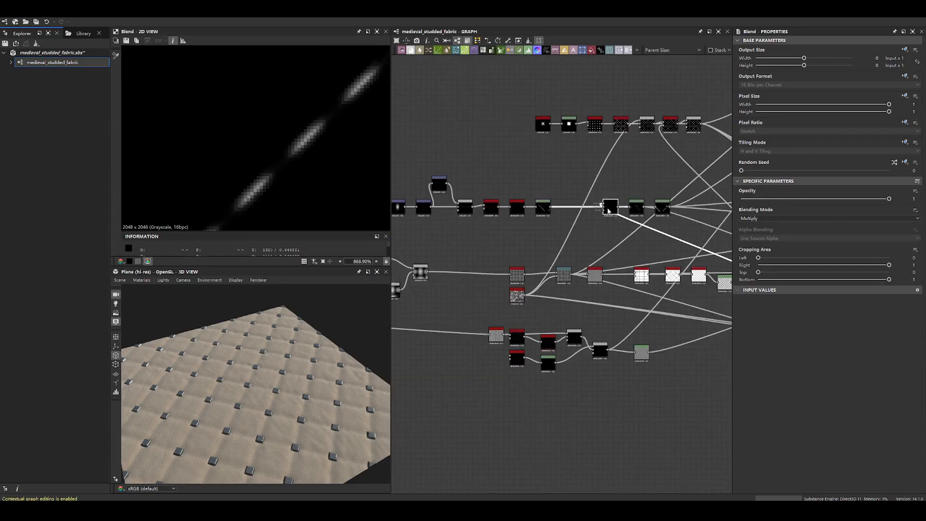
click(685, 209)
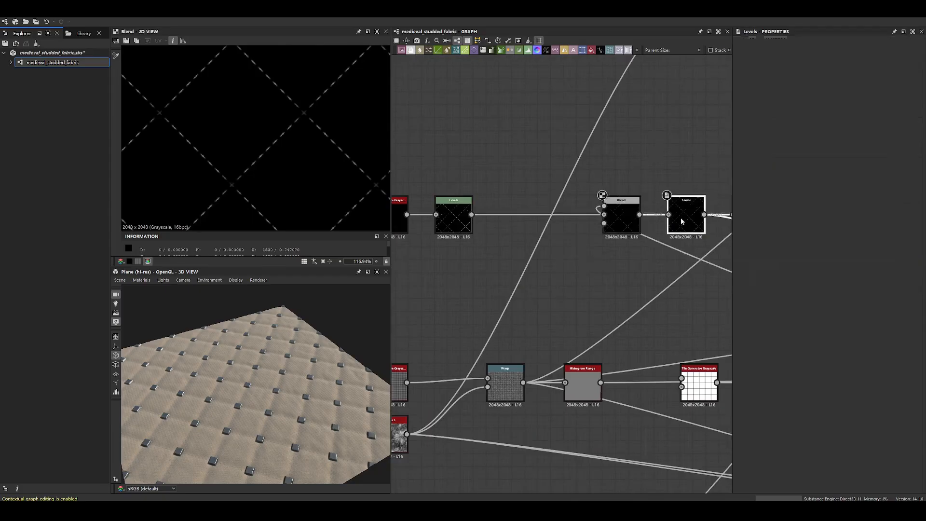
scroll(610, 193, down, 6)
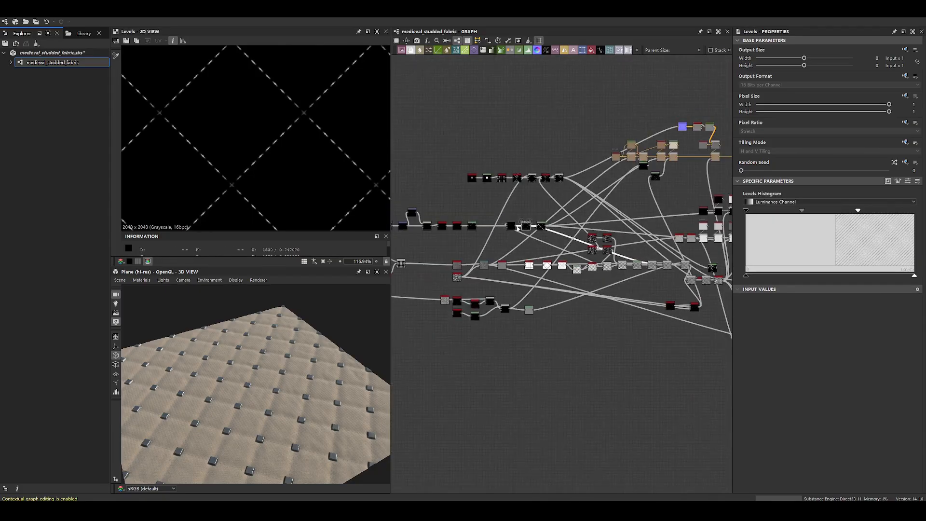
scroll(535, 232, up, 5)
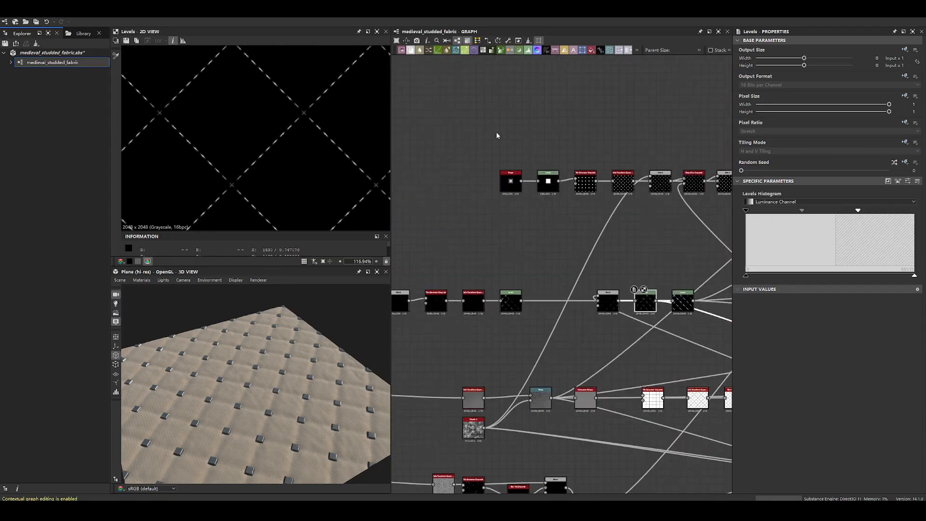
middle_drag(528, 283, 635, 243)
click(618, 263)
scroll(257, 145, down, 5)
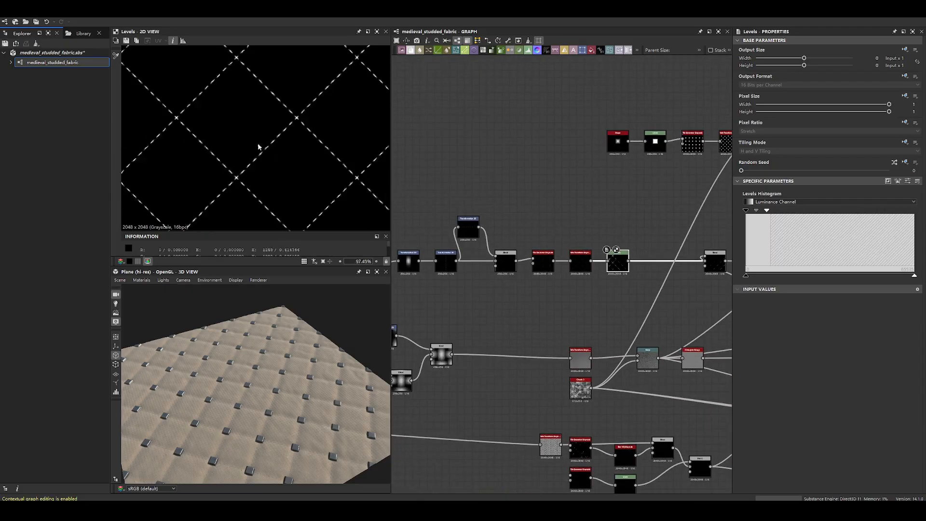
- Find the lower branch of the graph and preview the Tile Generator Grayscale beside its Safe Transform Grayscale
middle_drag(632, 138, 536, 210)
drag(472, 176, 486, 219)
middle_drag(604, 252, 473, 244)
scroll(473, 244, down, 4)
middle_drag(395, 293, 587, 170)
scroll(584, 202, up, 2)
scroll(583, 203, down, 3)
scroll(593, 265, up, 3)
double_click(597, 264)
scroll(289, 182, up, 8)
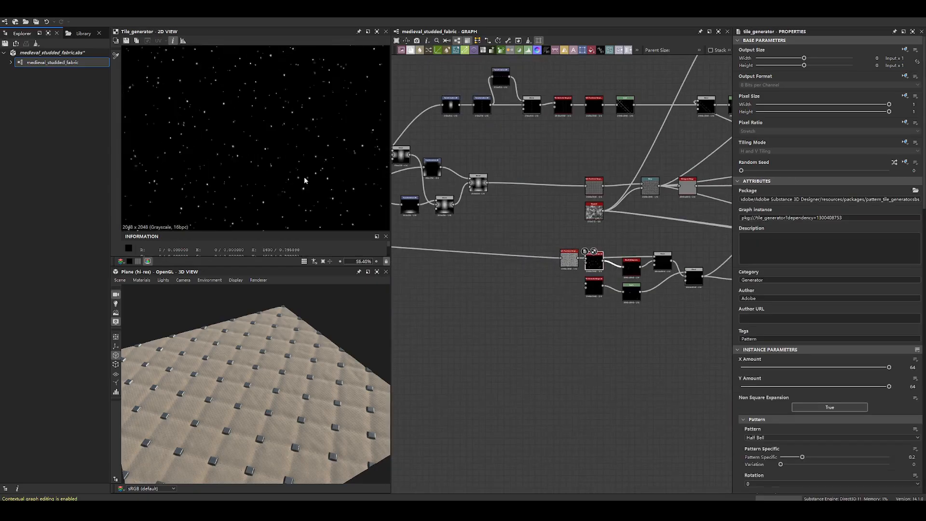
- Preview the scratches generator and the Safe Transform Grayscale that tiles it, examining the dense fibre pattern and its Tile setting
middle_drag(633, 279, 665, 266)
scroll(497, 264, down, 3)
double_click(456, 251)
scroll(458, 252, down, 1)
scroll(529, 235, down, 2)
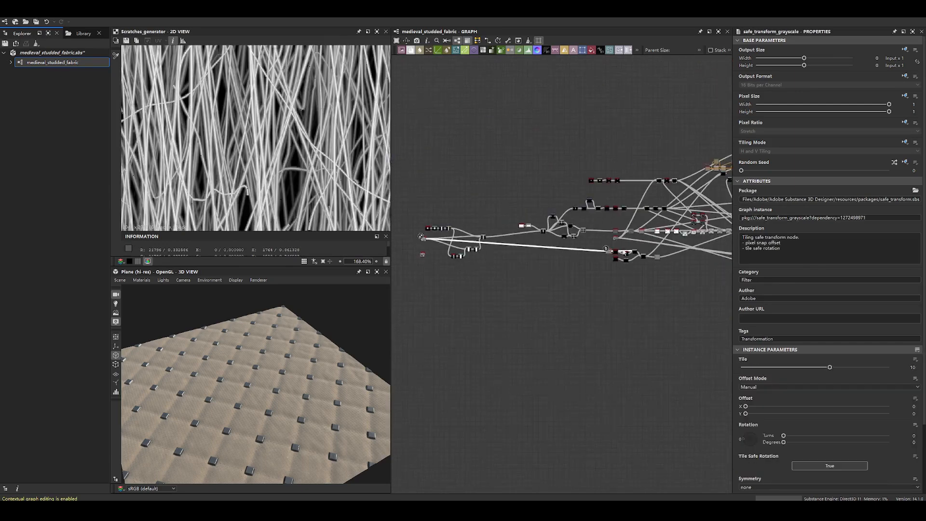
scroll(625, 251, up, 8)
double_click(517, 285)
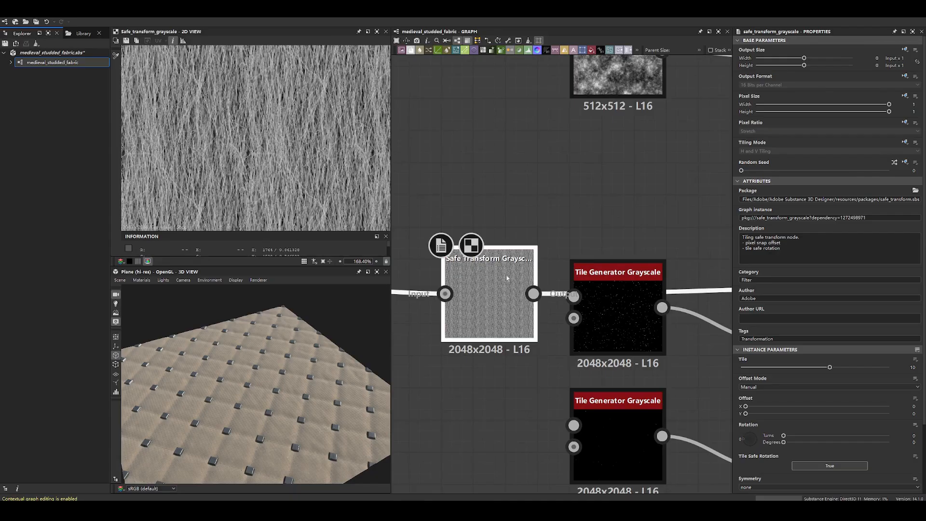
scroll(261, 134, down, 10)
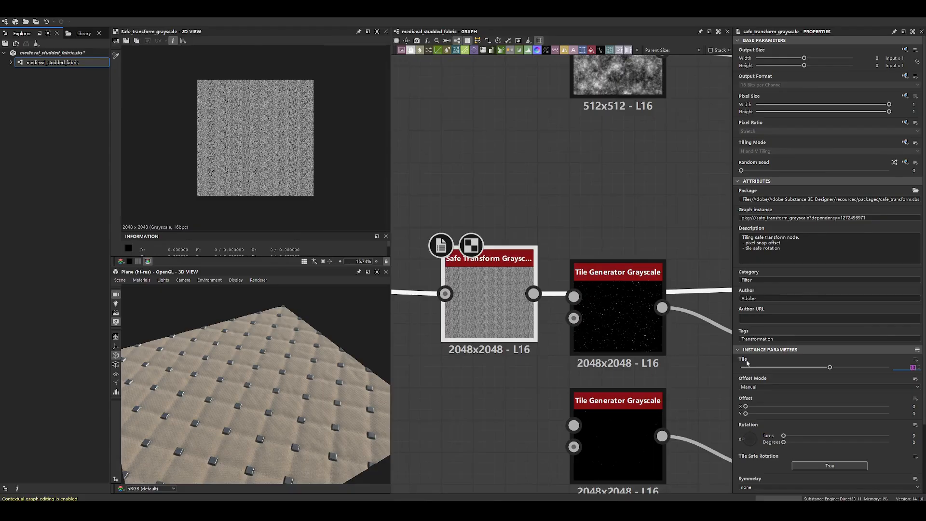
scroll(218, 119, up, 4)
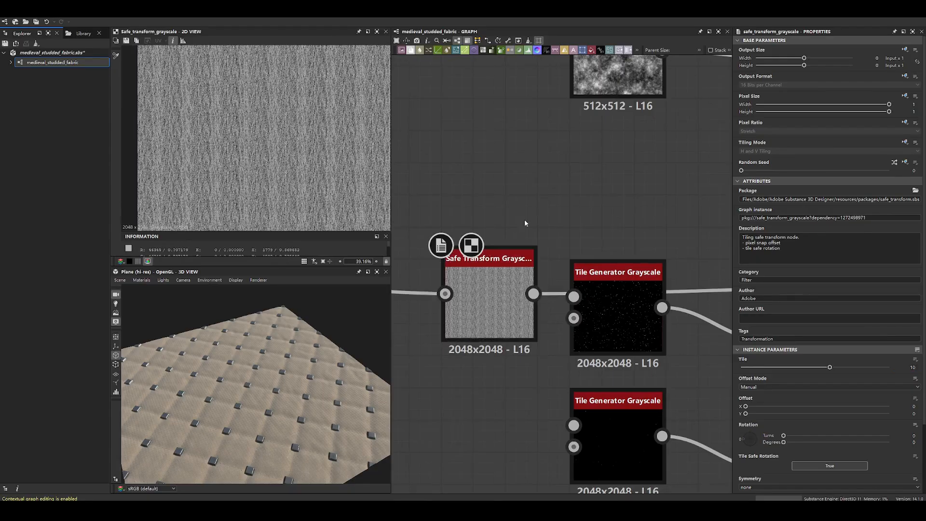
- Examine the Tile Generator Grayscale's dots up close and place its node above and beside the Blur HQ Grayscale
click(599, 308)
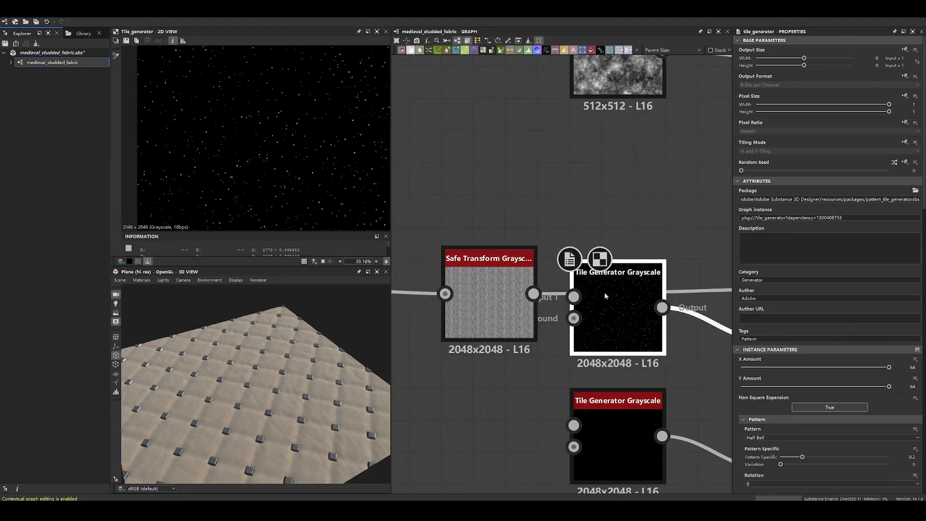
scroll(264, 148, up, 9)
drag(627, 300, 645, 193)
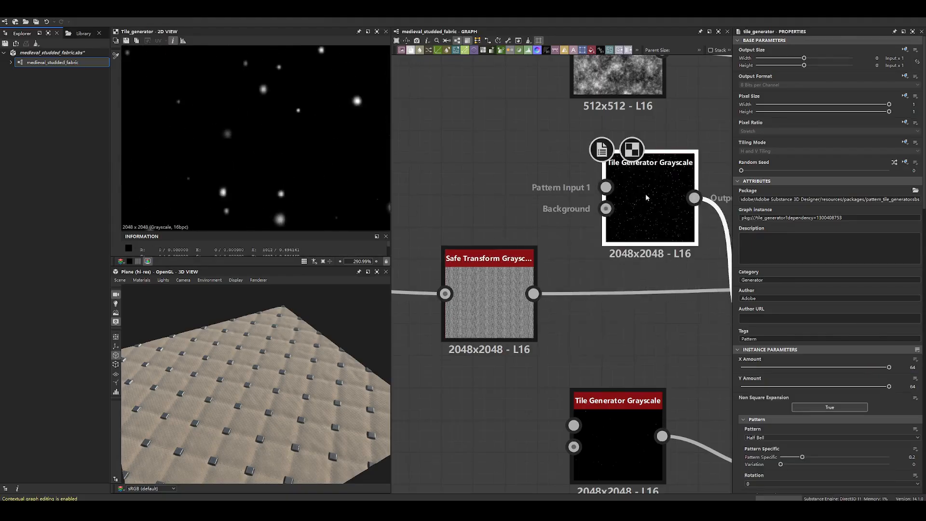
scroll(645, 193, down, 5)
drag(587, 215, 562, 277)
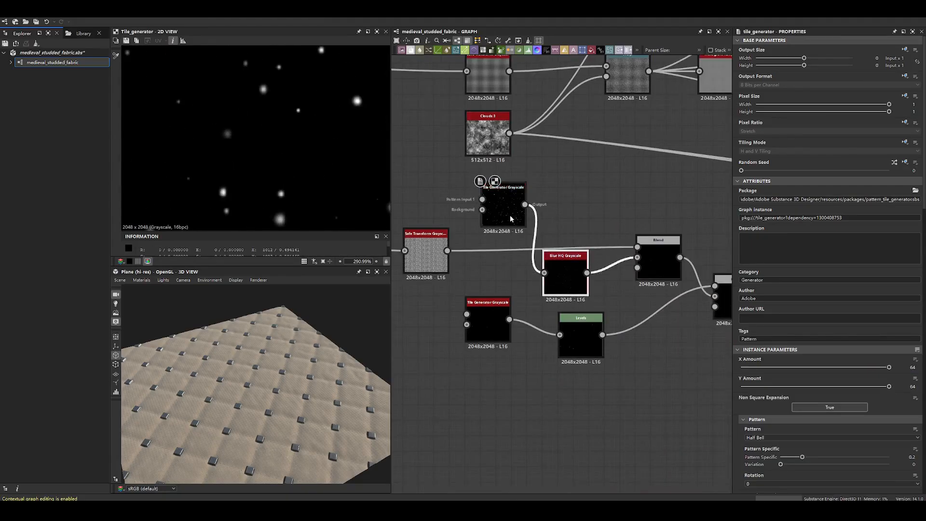
scroll(510, 202, up, 5)
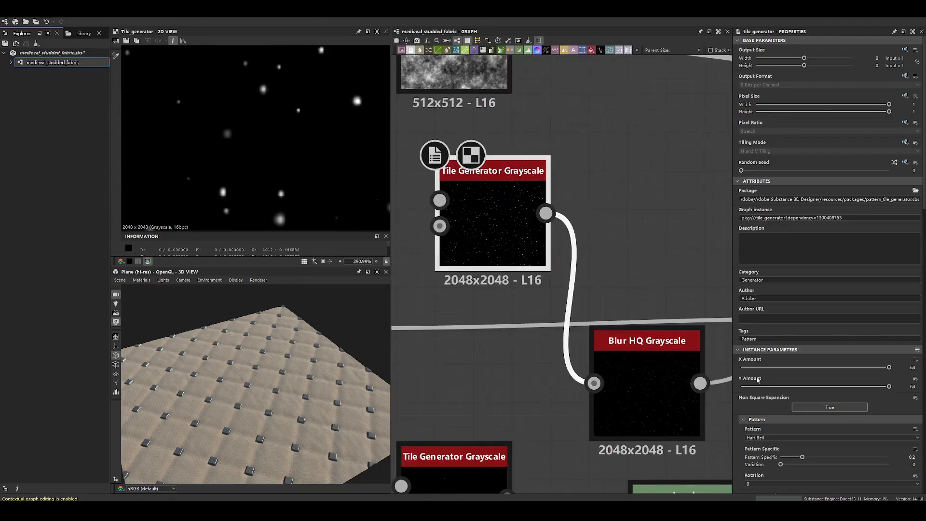
- Add a new Tile Generator Grayscale node beside the existing one, above the Blur HQ Grayscale
scroll(757, 371, down, 3)
key(space)
text(tile)
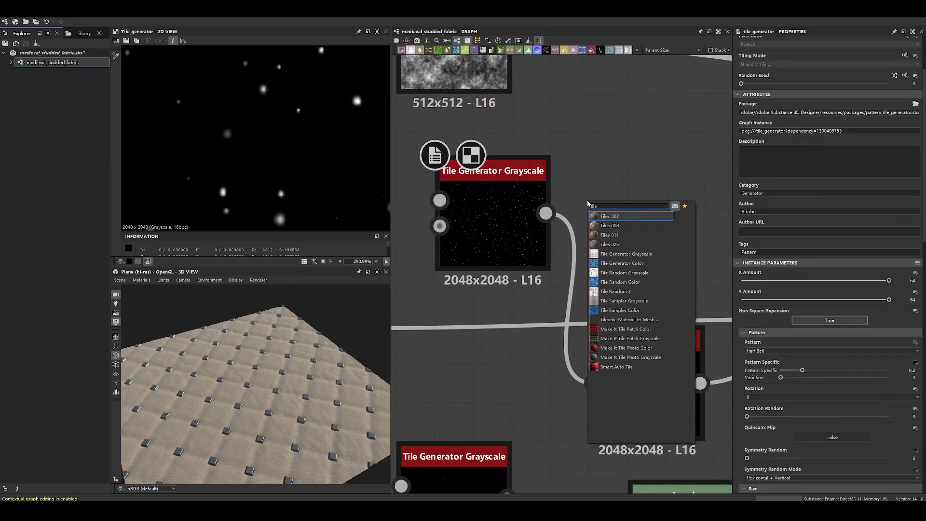
click(627, 253)
drag(574, 193, 649, 198)
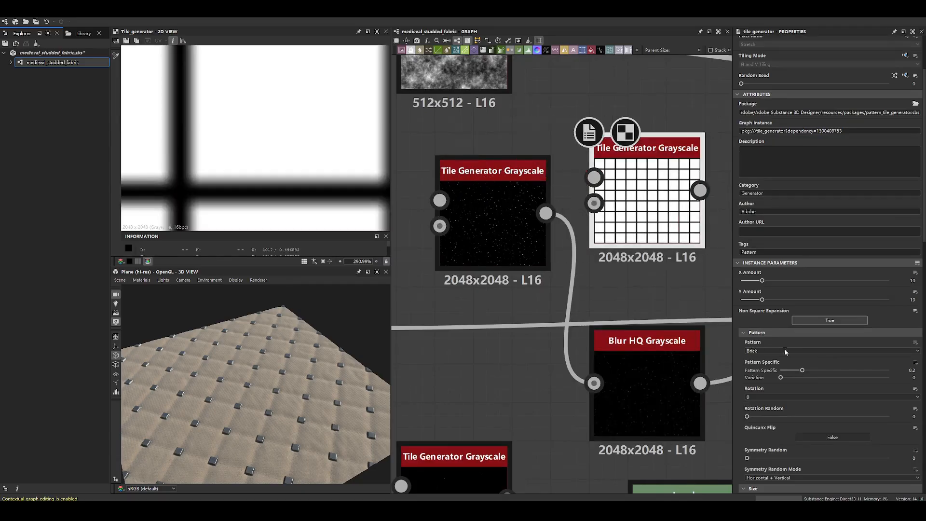
- Set the new Tile Generator Grayscale's Pattern to Half Bell
double_click(497, 222)
click(785, 351)
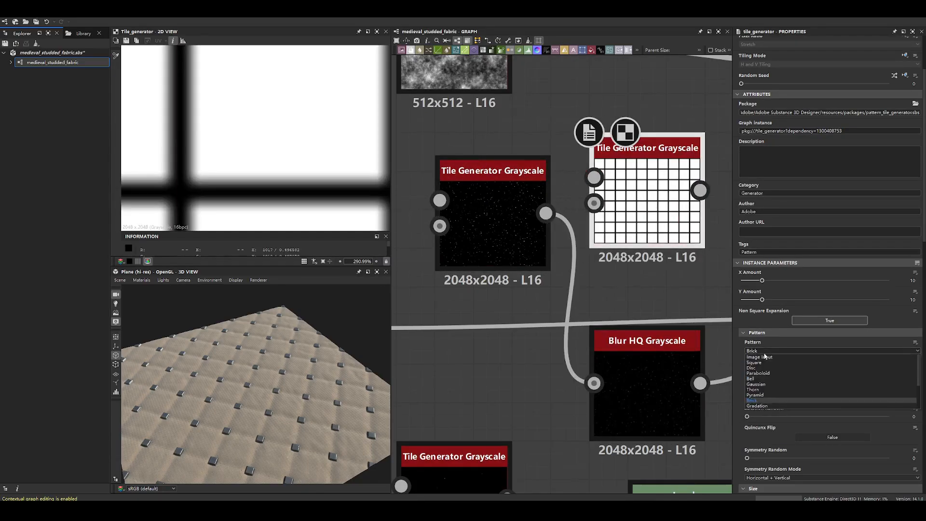
scroll(773, 392, down, 2)
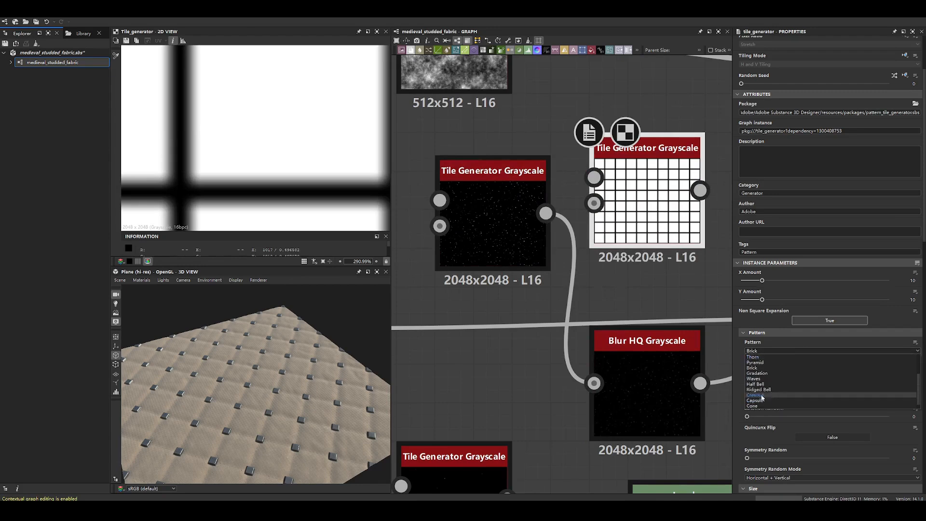
click(759, 385)
scroll(352, 146, down, 4)
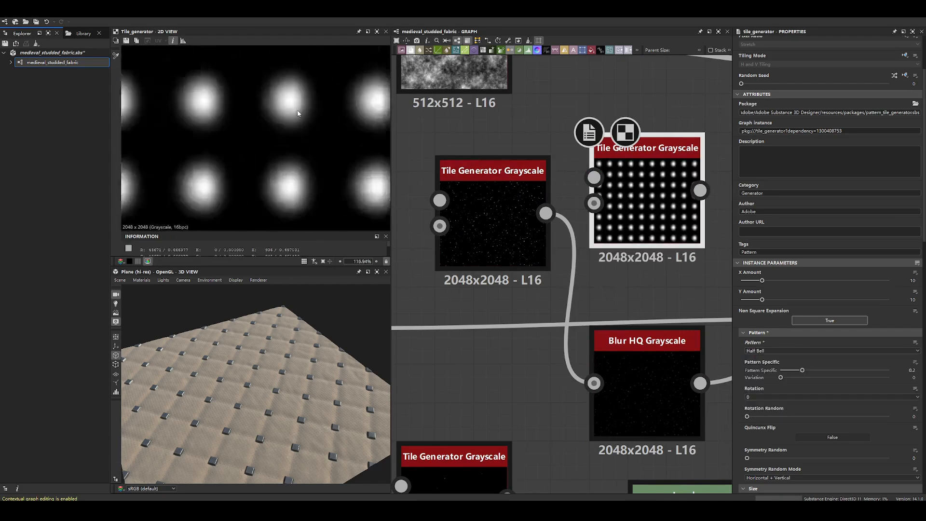
- Compare the new Tile Generator Grayscale with the original and review the original's pattern, size and position parameters
scroll(352, 146, up, 2)
click(511, 217)
click(646, 207)
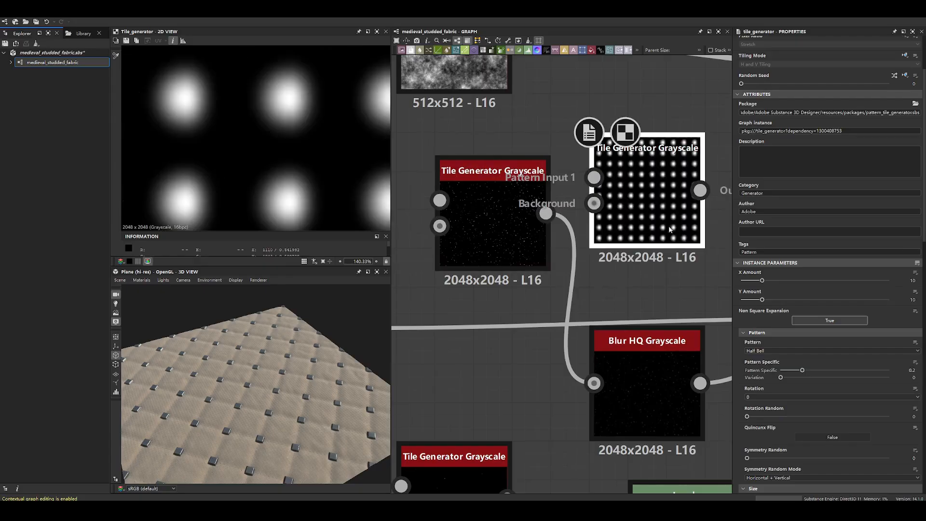
scroll(801, 414, down, 2)
click(484, 218)
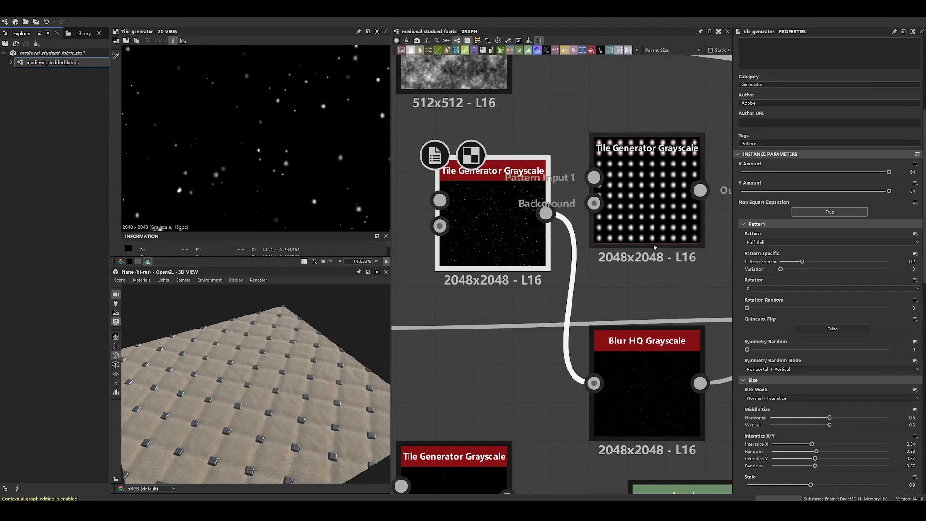
scroll(806, 333, down, 2)
scroll(806, 332, down, 2)
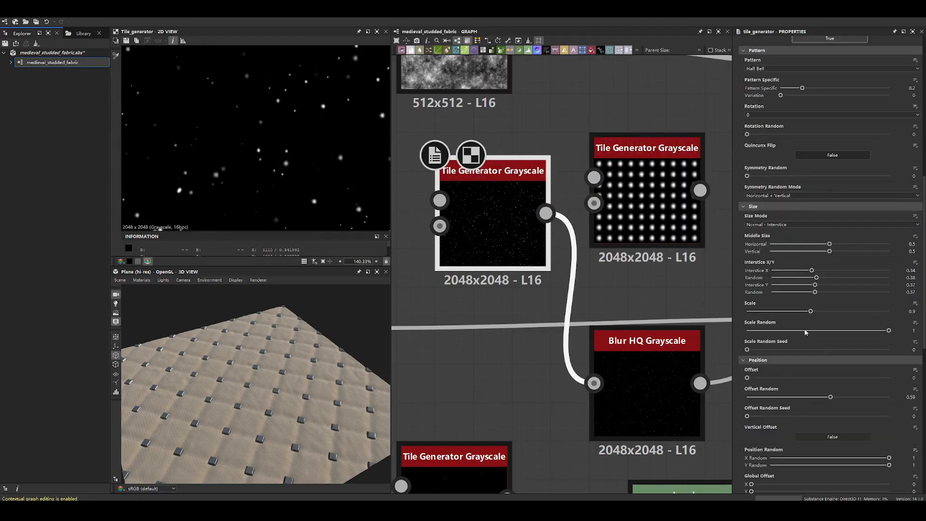
scroll(806, 332, up, 7)
- Set the new Tile Generator Grayscale's X Amount and Y Amount to 64
double_click(649, 195)
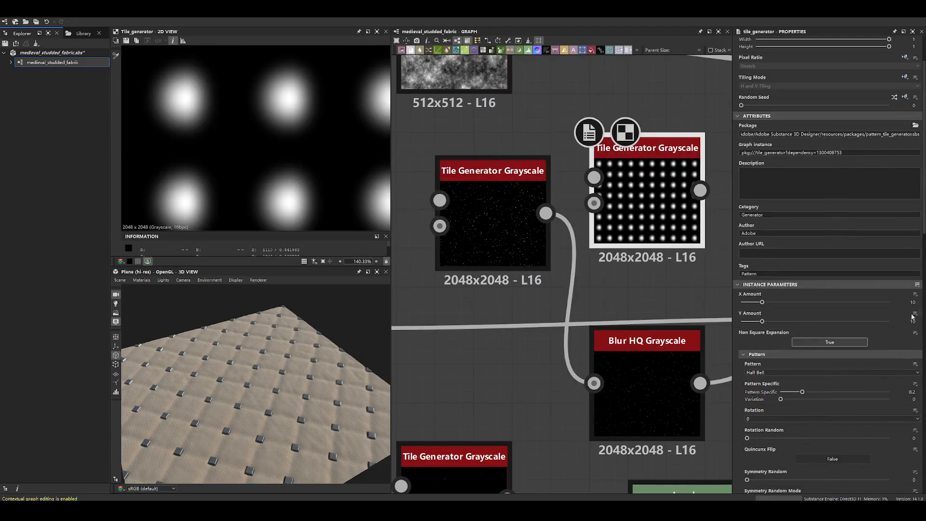
drag(908, 320, 924, 323)
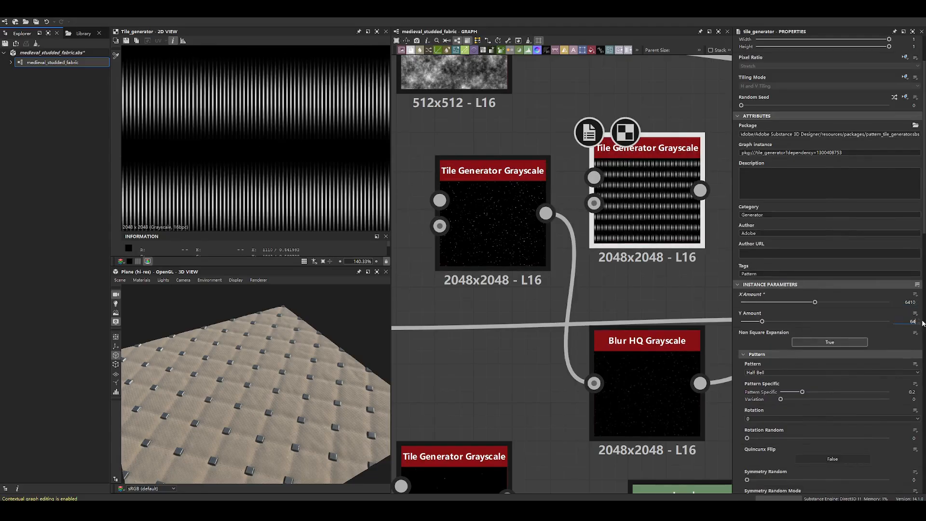
text(64)
key(Return)
scroll(305, 174, down, 5)
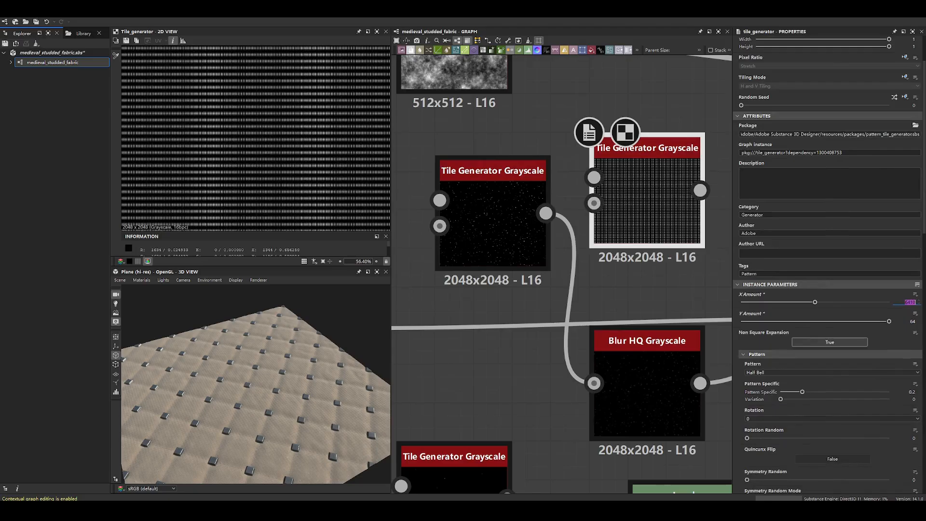
key(Return)
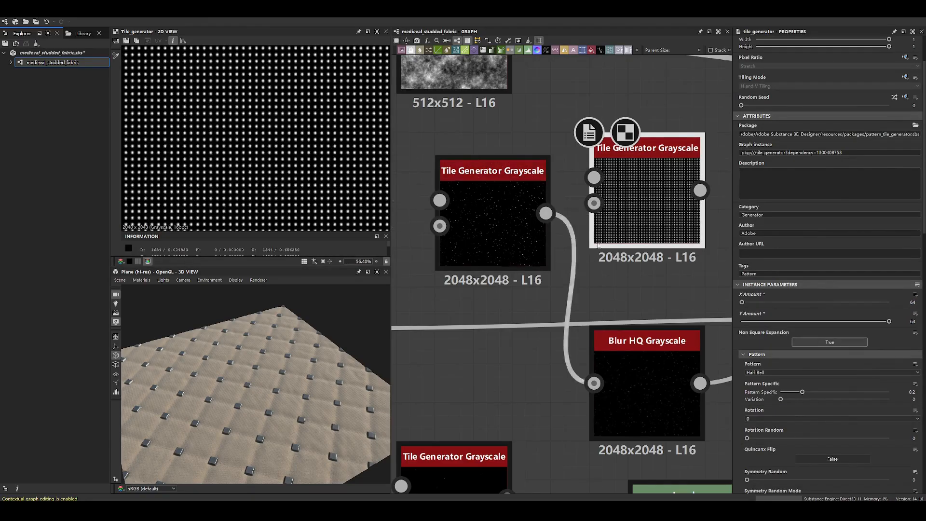
- Set the new node's Interstice X to 0.37 with Random 0.36, and Interstice Y to 0.62 with Random 0.56
scroll(779, 385, down, 5)
drag(772, 379, 845, 395)
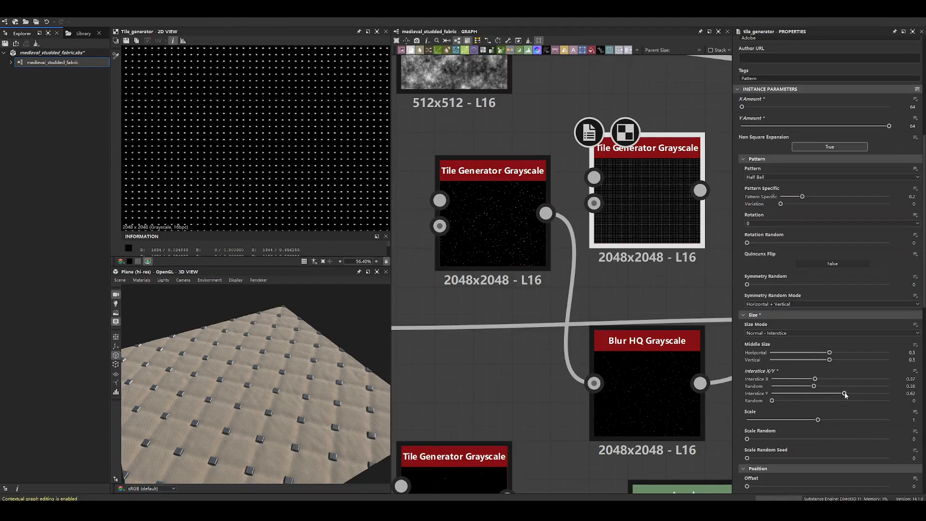
drag(773, 401, 837, 401)
- Set the new Tile Generator Grayscale's Scale to 0.9, checking it against the original node's parameters
double_click(510, 245)
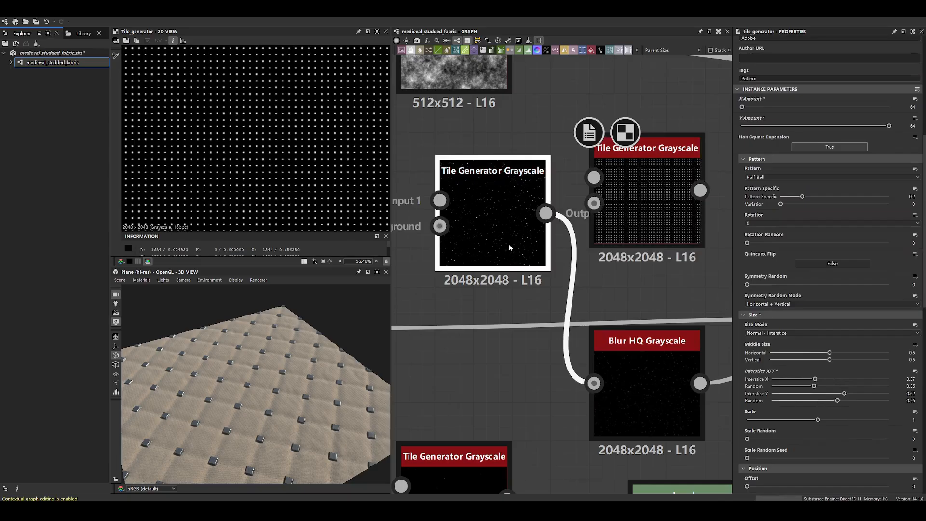
double_click(660, 206)
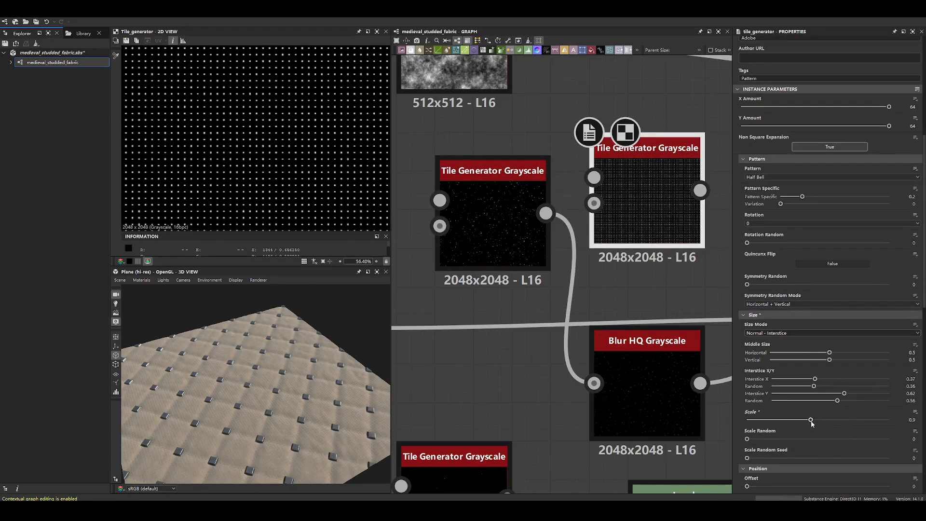
double_click(490, 241)
click(640, 208)
double_click(491, 239)
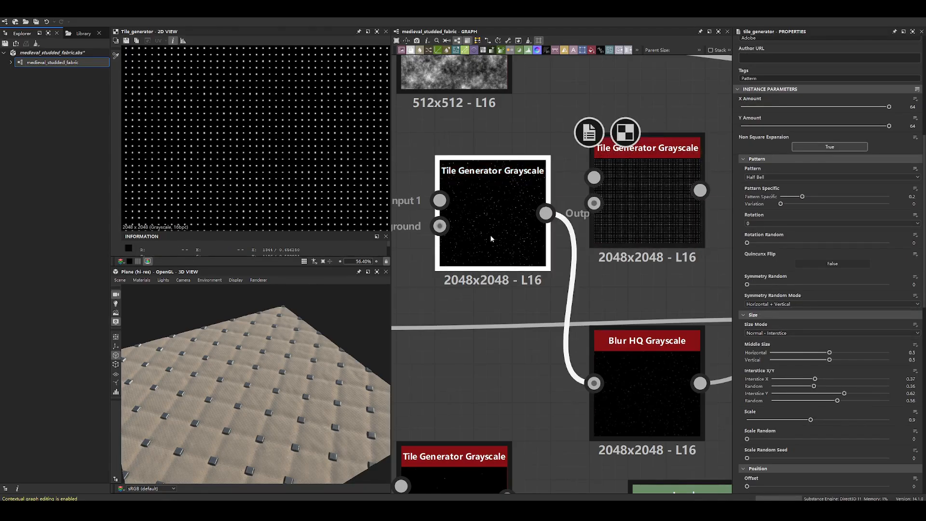
- Set the new Tile Generator Grayscale's Offset Random to 0.41 and Offset Random Seed to 157, checking against the original node
double_click(642, 217)
scroll(799, 404, down, 1)
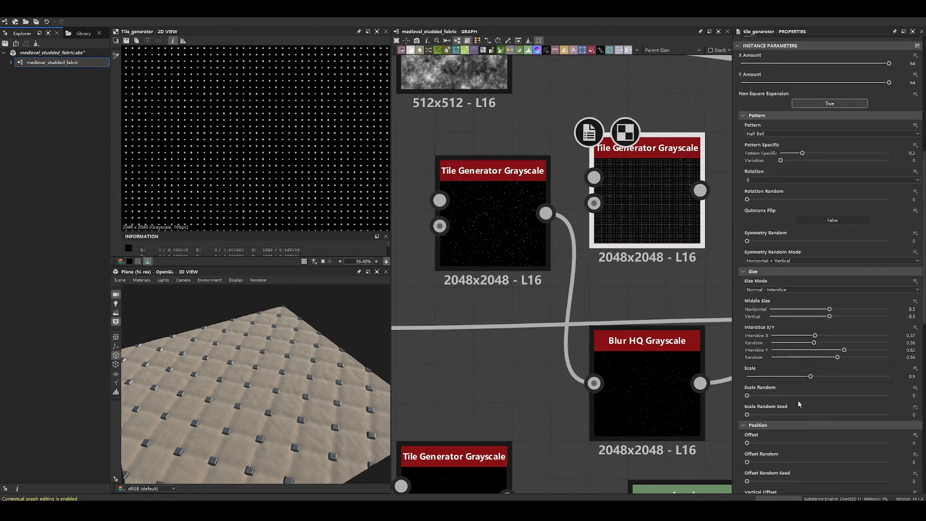
double_click(490, 227)
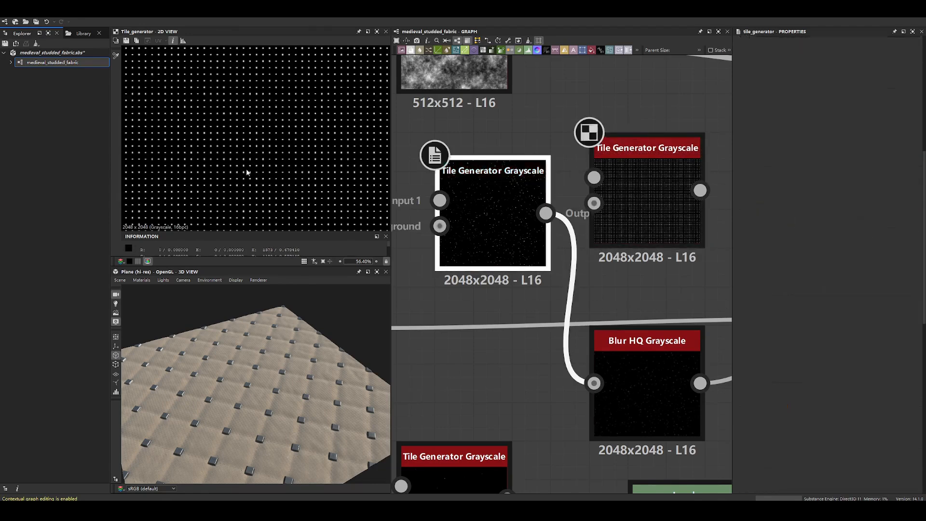
double_click(638, 172)
scroll(757, 423, down, 1)
drag(748, 419, 805, 419)
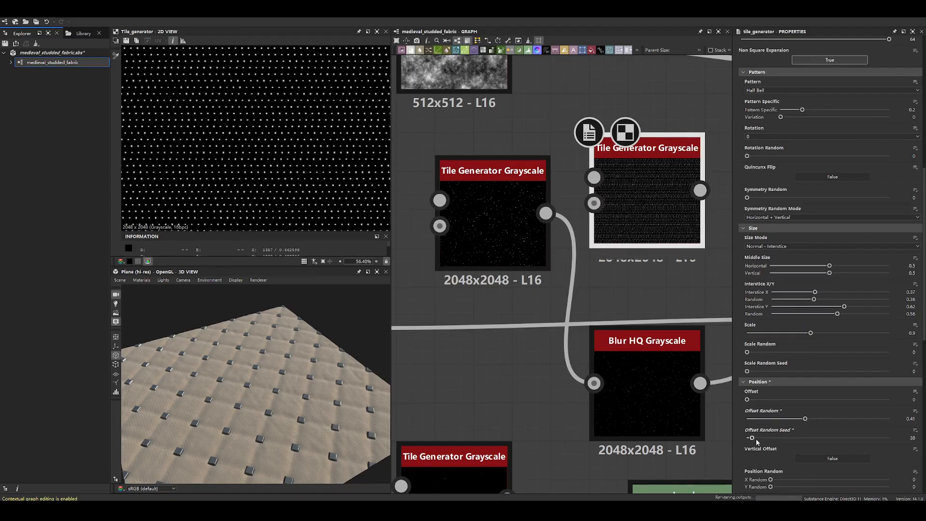
- Review the original node's position and color parameters and set the new Tile Generator Grayscale's Luminance Random to 1
double_click(499, 247)
scroll(760, 396, down, 5)
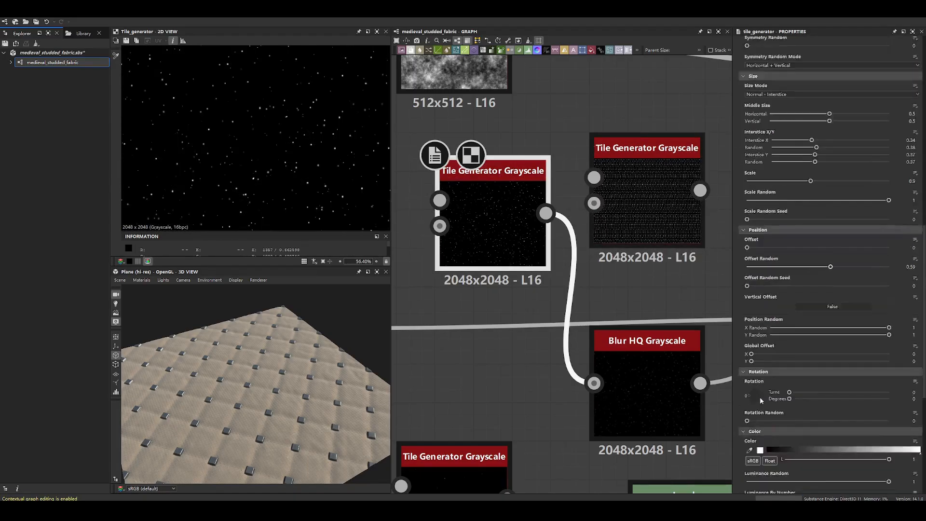
double_click(630, 196)
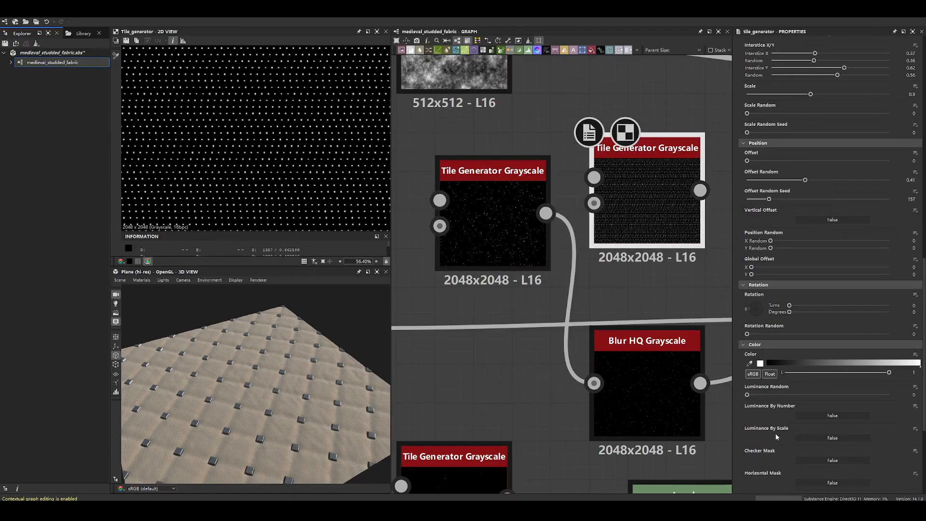
scroll(778, 436, down, 3)
drag(747, 330, 890, 330)
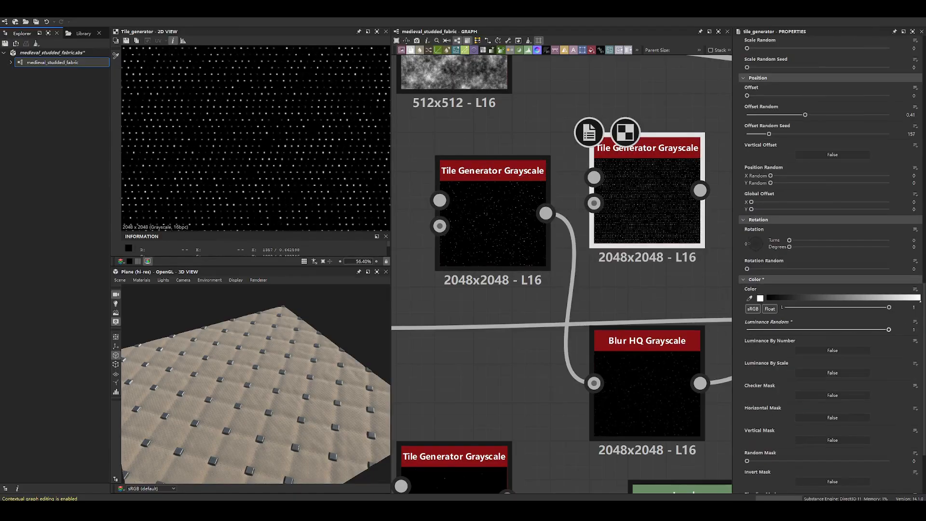
- Check the original's mask parameters and set the new Tile Generator Grayscale's Random Mask to 0.67
double_click(509, 259)
scroll(786, 371, down, 4)
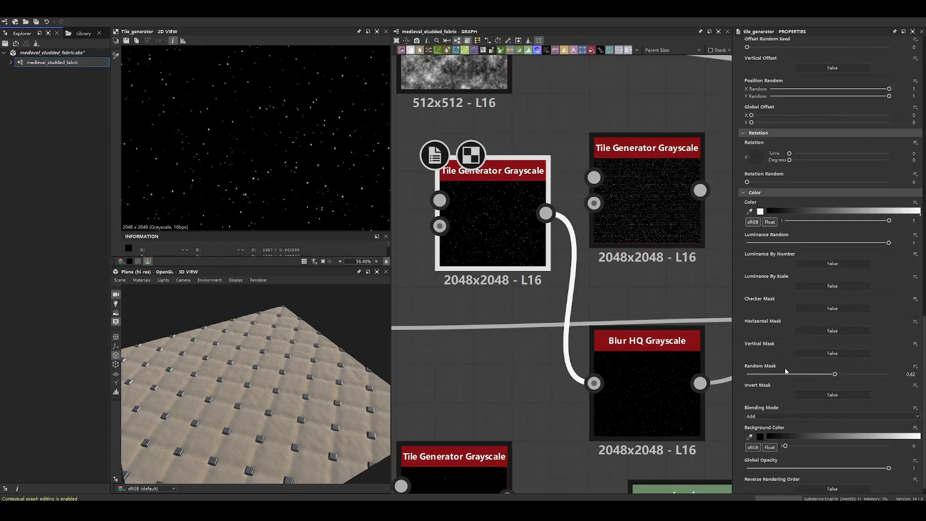
click(662, 225)
double_click(662, 224)
scroll(806, 377, down, 2)
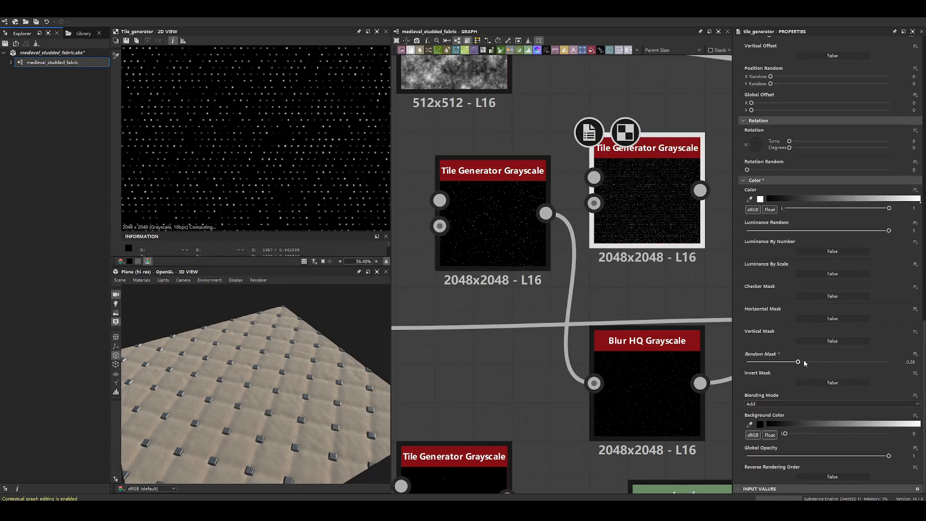
mouse_move(855, 364)
mouse_down()
mouse_move(817, 363)
mouse_move(849, 363)
mouse_up()
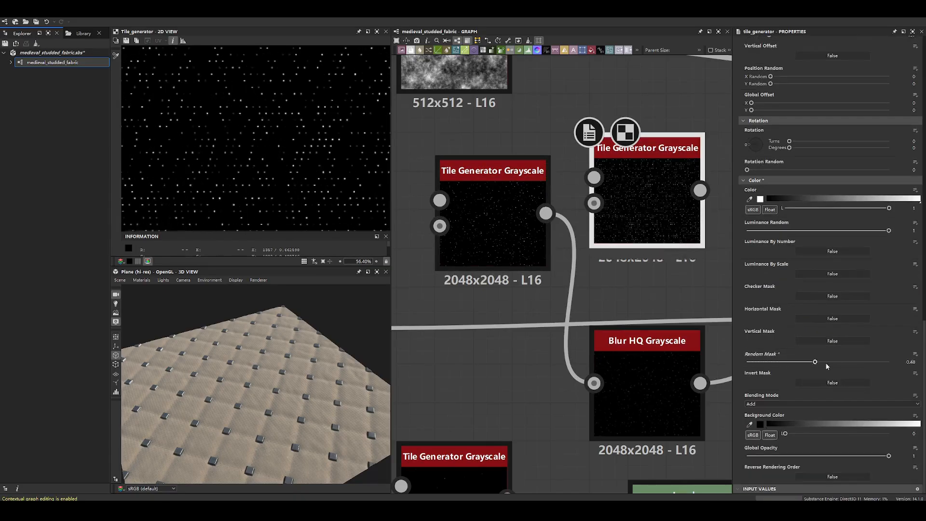
scroll(290, 84, down, 4)
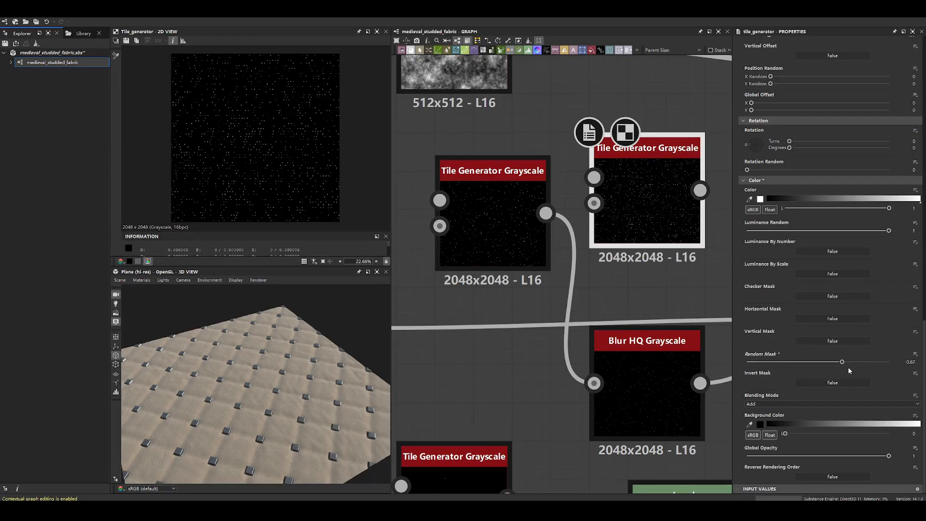
- Compare the original and new Tile Generator nodes' color and mask parameters by switching between them
click(492, 222)
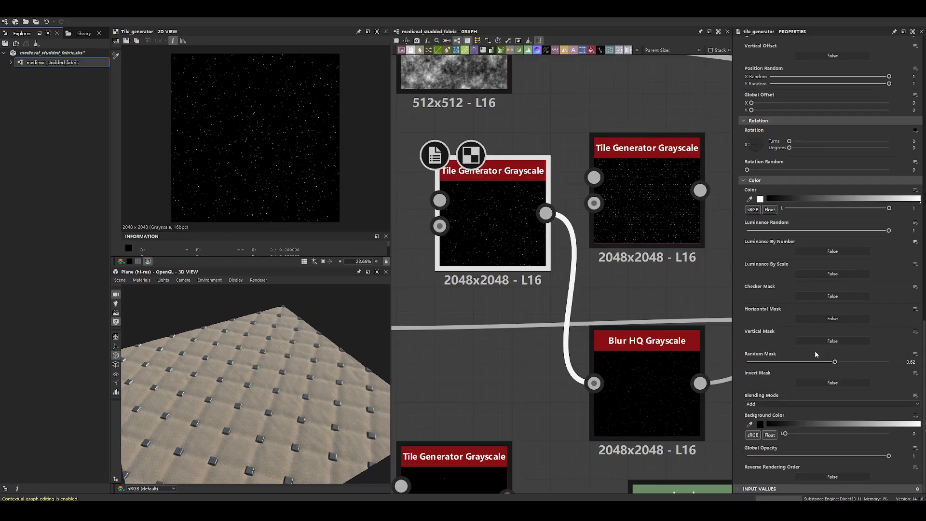
click(651, 237)
click(466, 241)
click(630, 225)
click(479, 228)
click(667, 212)
double_click(509, 217)
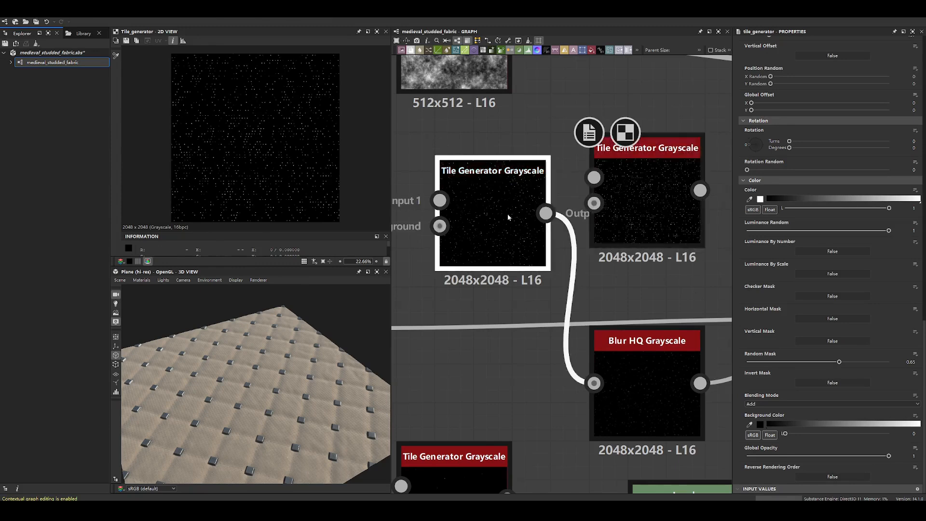
- Set the new Tile Generator Grayscale's Position Random X and Y to 1
double_click(644, 208)
scroll(786, 130, up, 4)
drag(771, 164, 867, 164)
drag(770, 170, 892, 171)
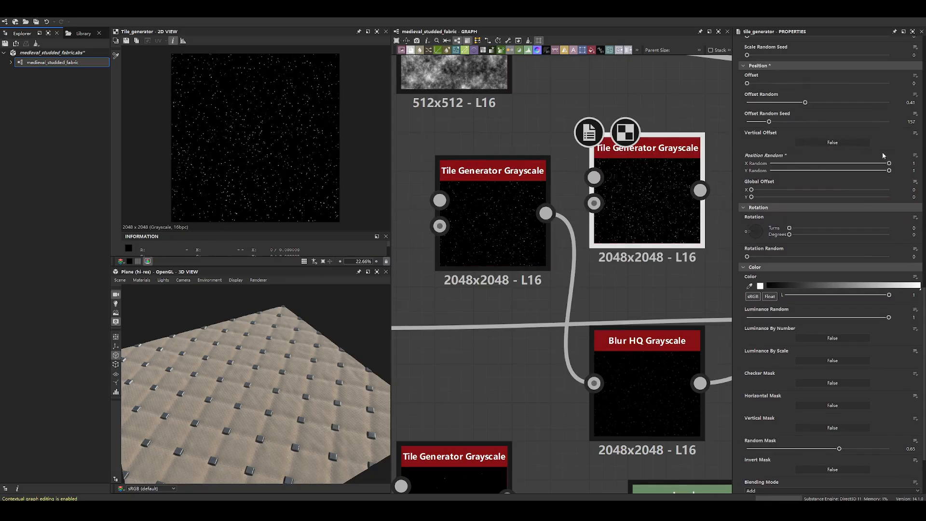
- Compare with the original node, reset the new node's Offset Random Seed to 0 and set its Offset Random to 0.43
double_click(489, 203)
click(656, 199)
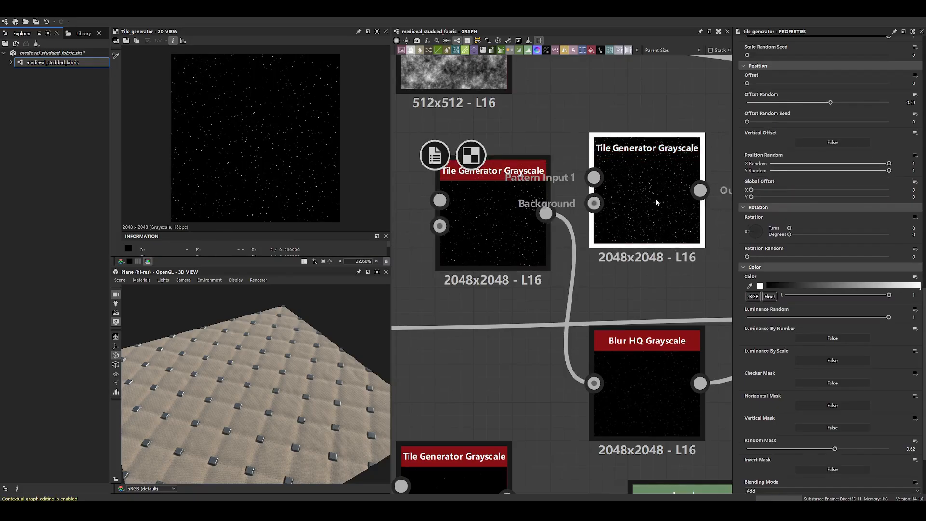
double_click(656, 198)
key(ctrl+z)
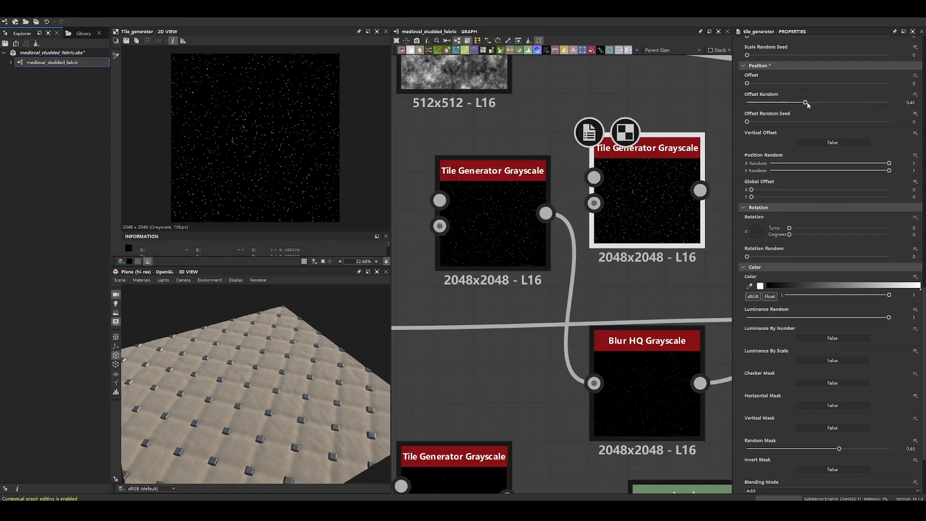
drag(833, 104, 803, 119)
- Compare both nodes' size parameters and set the new Tile Generator Grayscale's Interstice Y to 0.49 with Random 0.44
click(509, 210)
scroll(758, 219, up, 3)
click(612, 218)
click(503, 212)
click(649, 211)
click(503, 212)
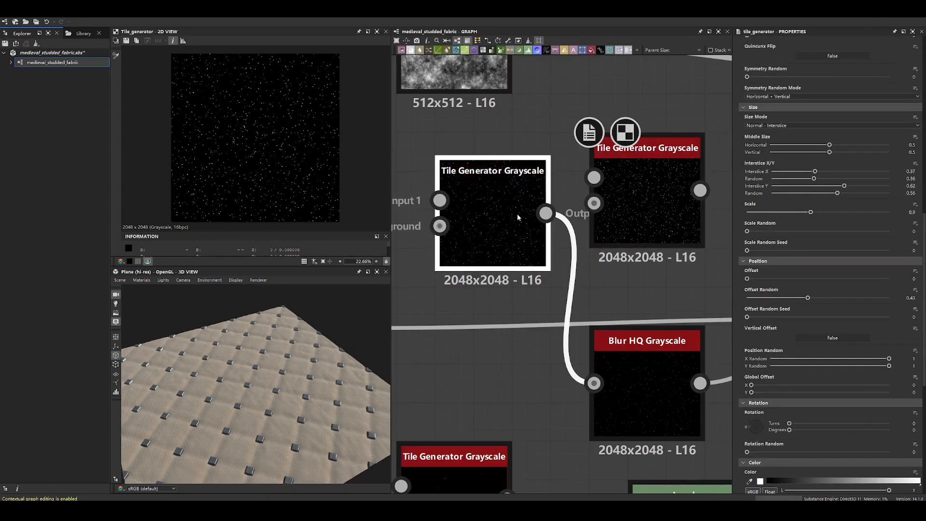
click(651, 205)
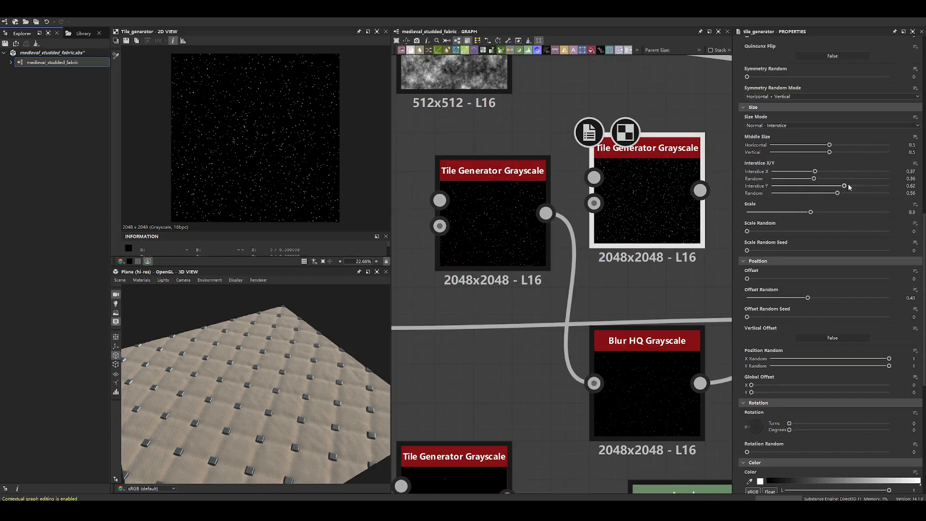
drag(845, 186, 824, 193)
- Compare the two Tile Generator nodes again, examining their size settings, tile amounts and pattern parameters
click(488, 203)
click(670, 191)
click(523, 201)
click(667, 198)
click(493, 219)
scroll(742, 235, up, 5)
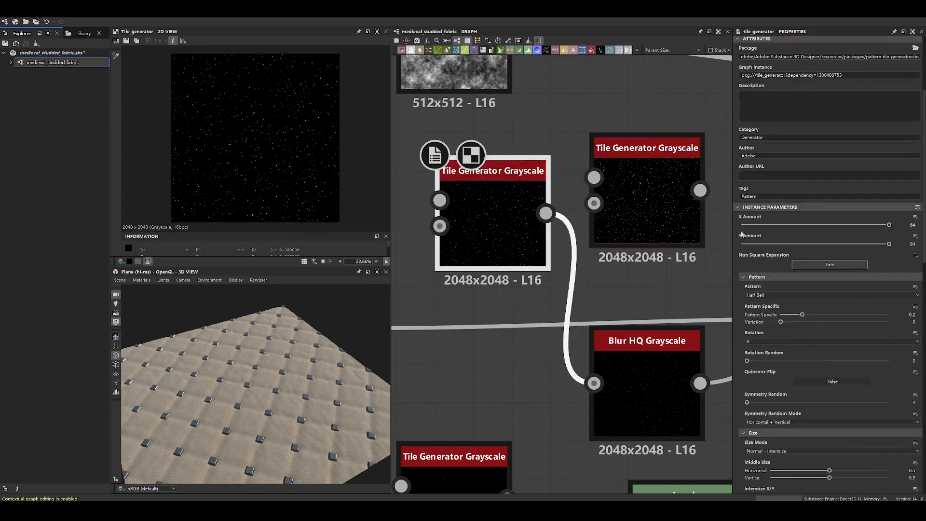
click(650, 213)
click(481, 215)
- Check the original's mask settings and set the new Tile Generator Grayscale's Random Mask to 0.76
click(638, 207)
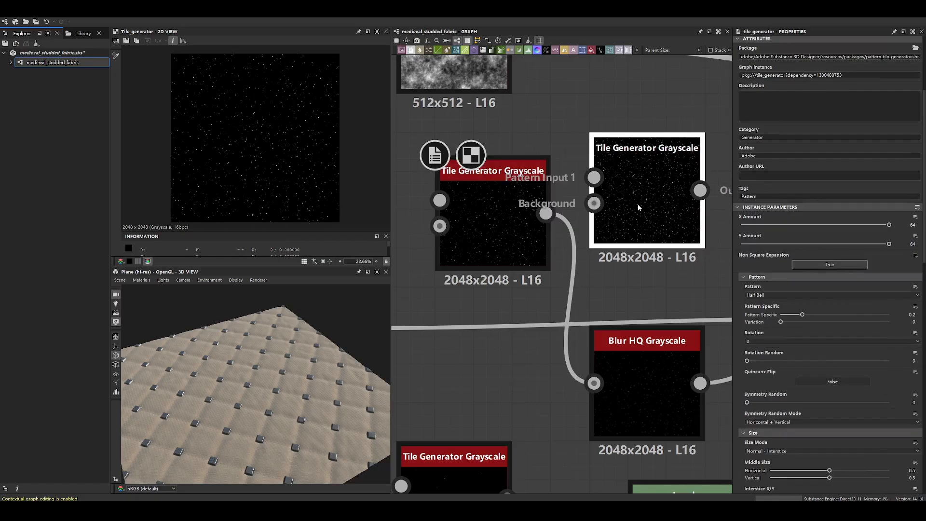
scroll(773, 263, down, 12)
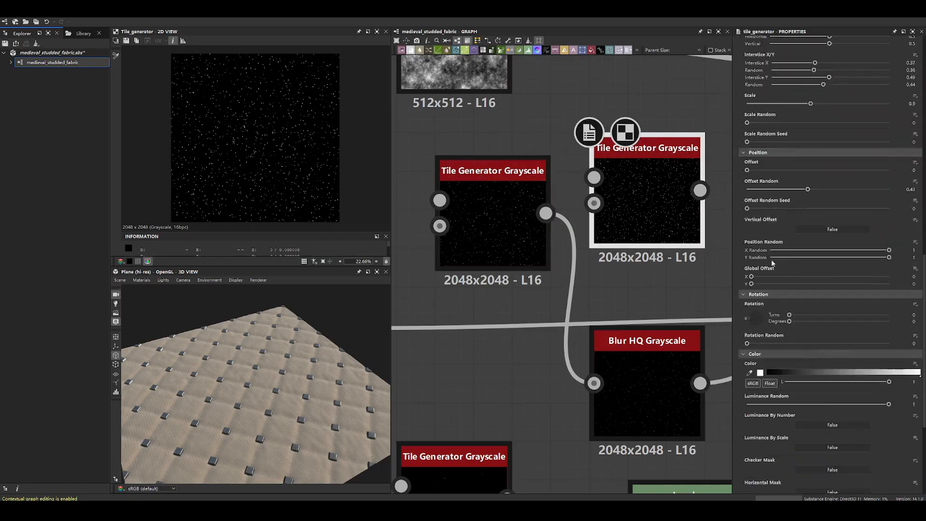
scroll(773, 263, down, 2)
click(514, 206)
scroll(798, 288, down, 4)
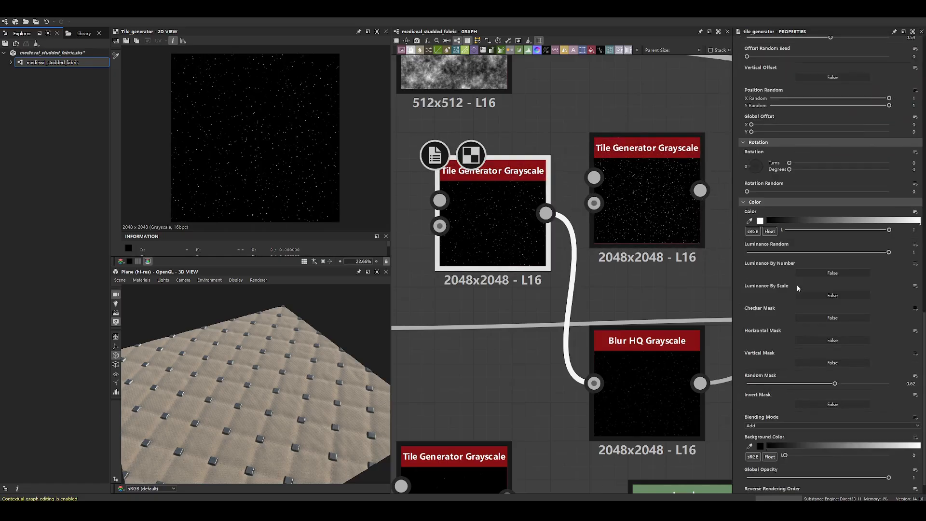
click(662, 207)
scroll(762, 314, down, 1)
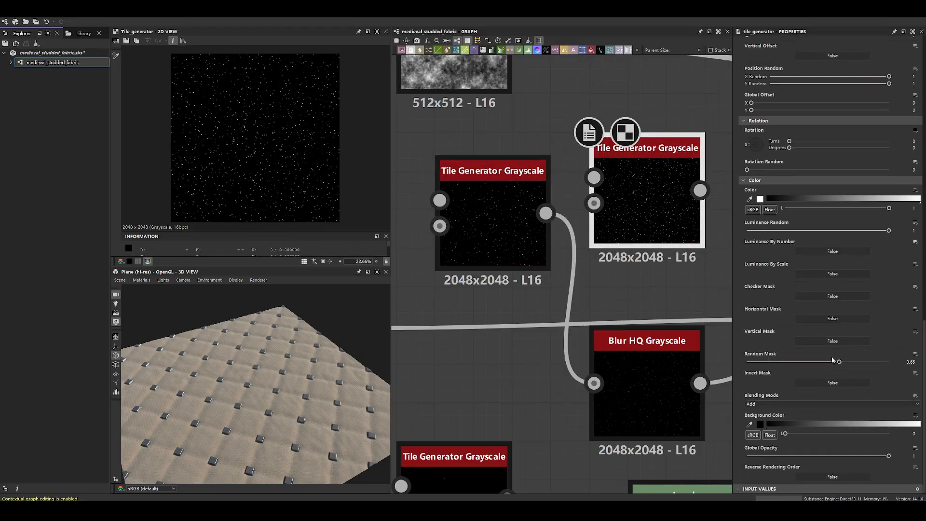
drag(840, 362, 854, 363)
- Examine the dot density and distribution of the original and new Tile Generator outputs close up and as a whole
scroll(512, 202, up, 2)
click(512, 202)
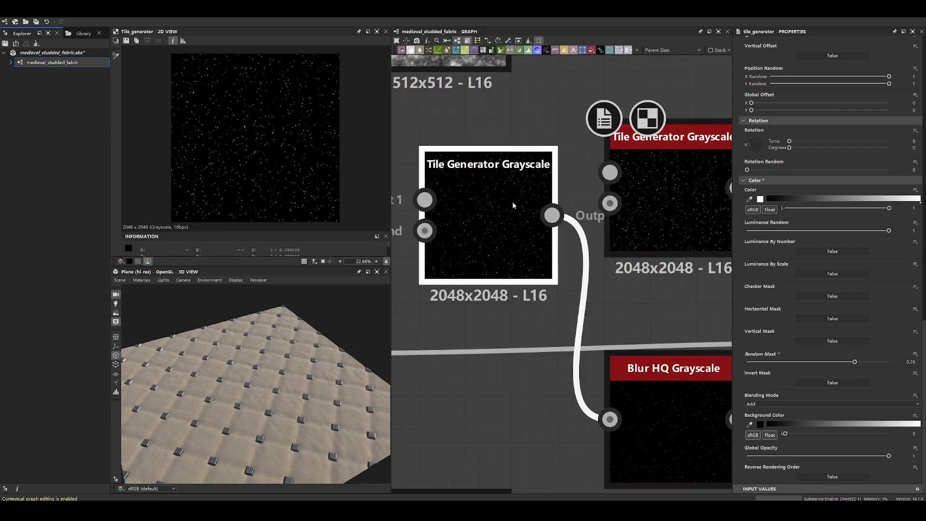
scroll(277, 153, up, 8)
click(666, 193)
scroll(353, 158, down, 1)
scroll(461, 188, down, 5)
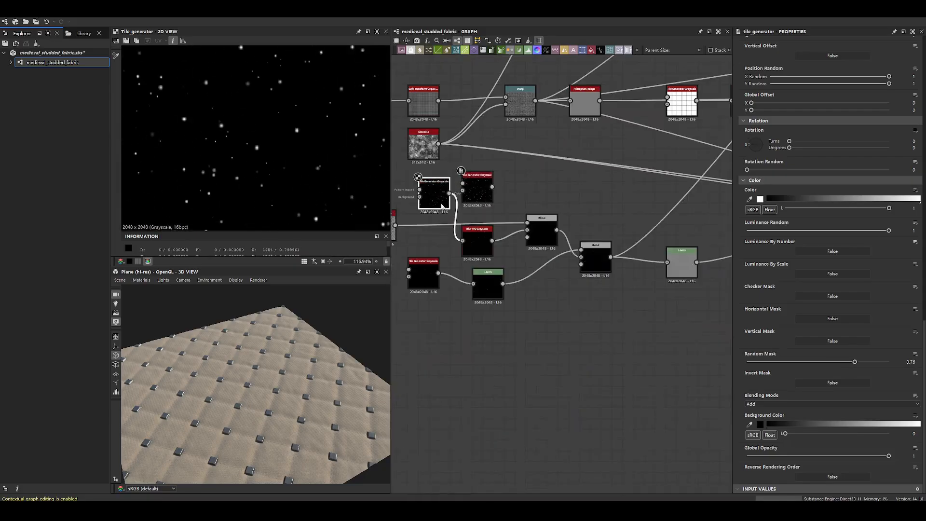
scroll(302, 167, down, 10)
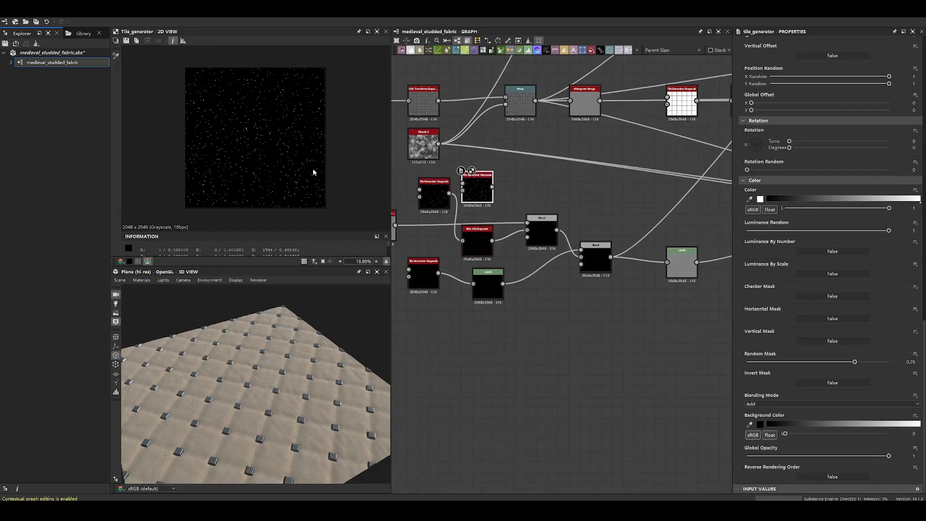
click(434, 195)
click(466, 190)
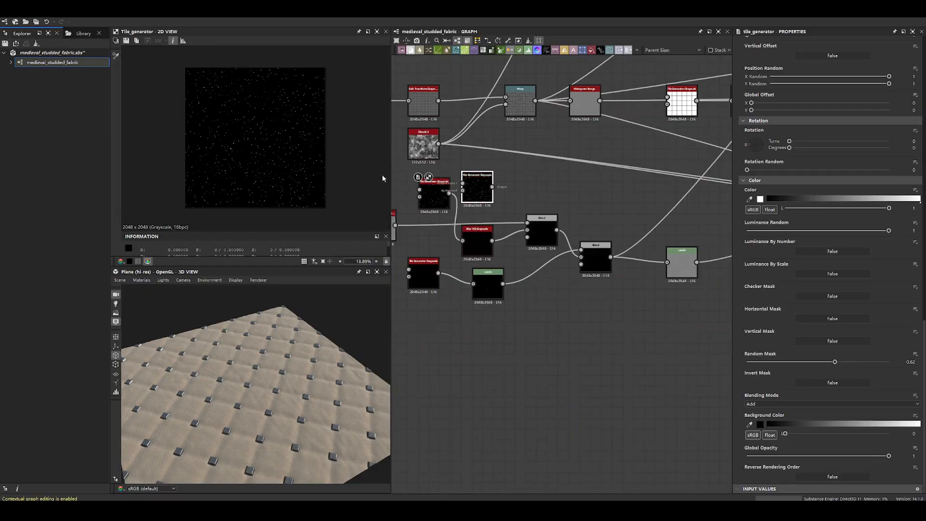
scroll(286, 144, up, 3)
scroll(485, 184, up, 5)
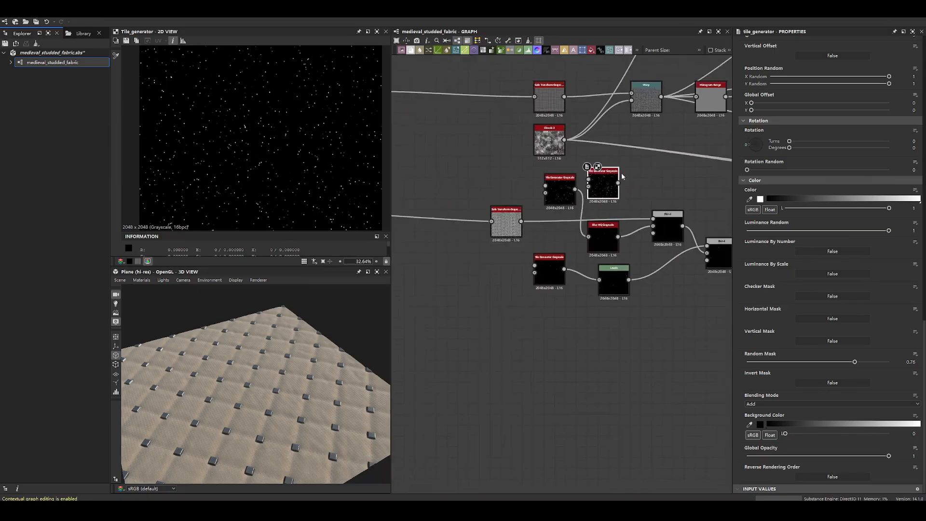
- Move the new Tile Generator Grayscale farther from the original node and show the original's size and position parameters
drag(595, 181, 622, 182)
click(505, 226)
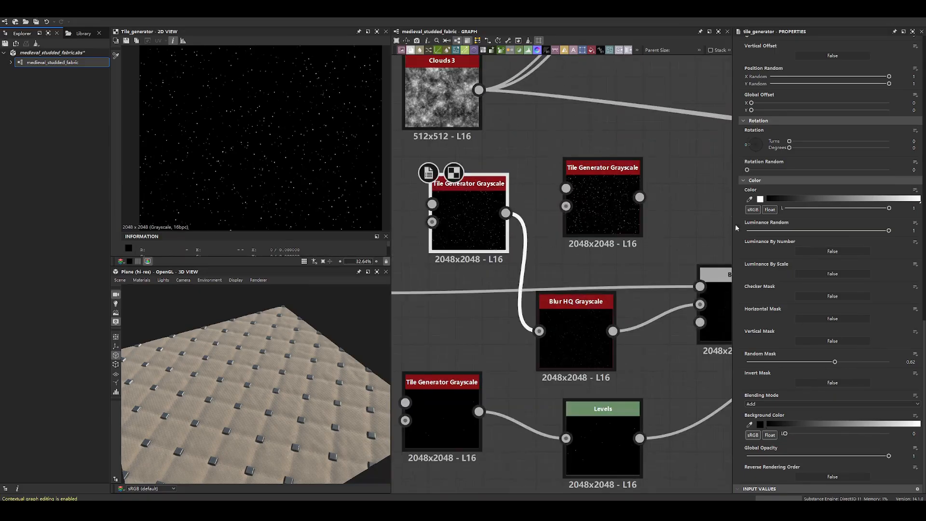
scroll(796, 263, up, 5)
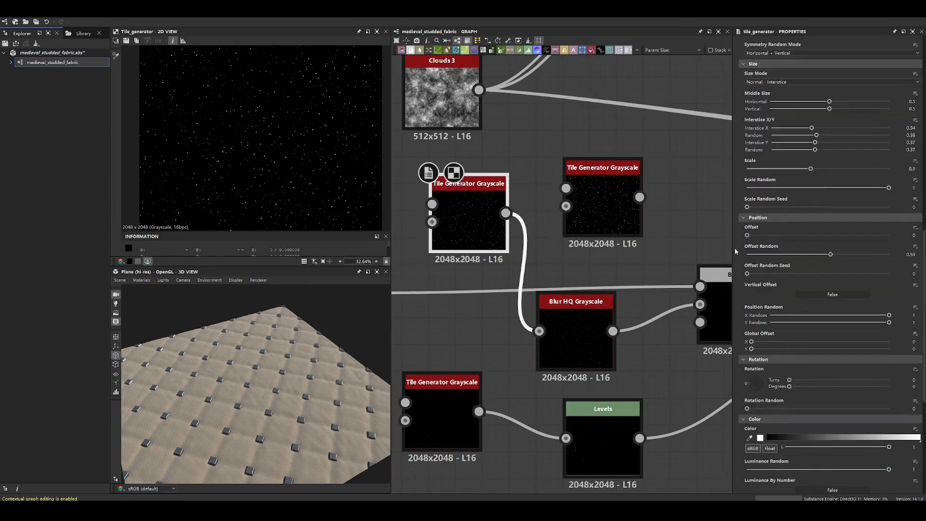
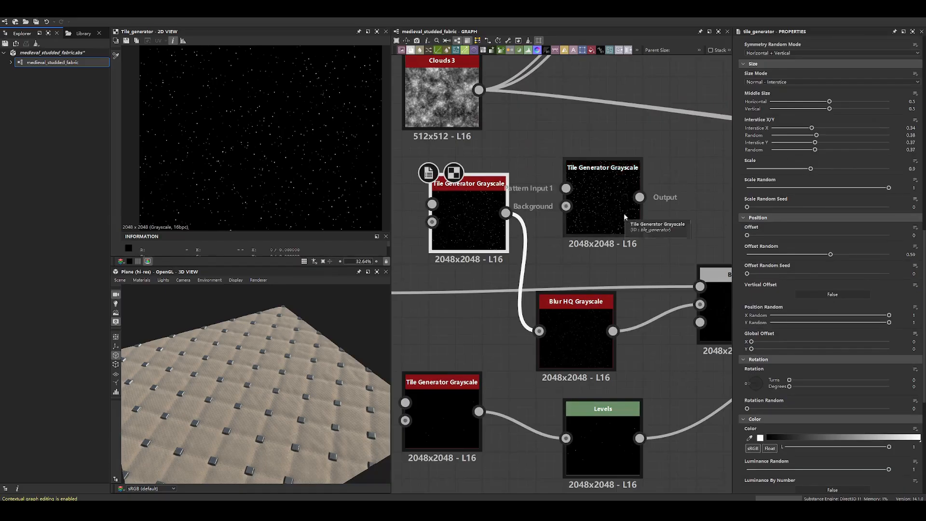
- Delete the duplicate Tile Generator Grayscale and move the original back beside the Blur HQ Grayscale node
drag(629, 205, 626, 194)
drag(492, 216, 439, 227)
click(613, 183)
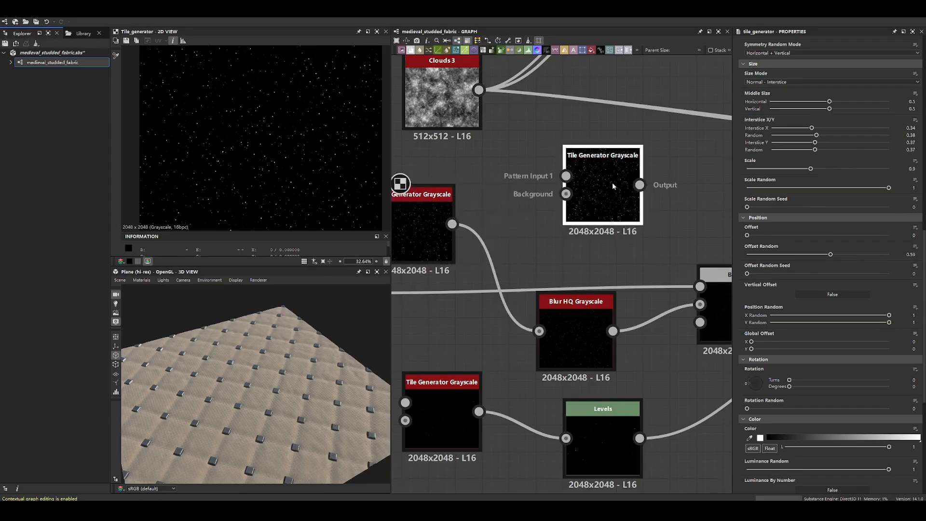
middle_drag(540, 279, 583, 200)
key(Delete)
middle_drag(490, 197, 620, 195)
drag(580, 177, 629, 160)
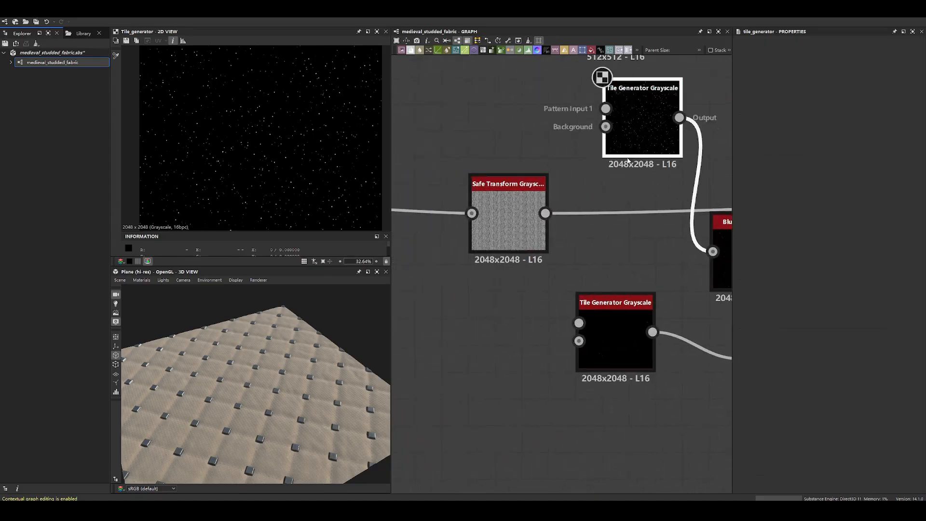
- Display the Blur HQ Grayscale output and intensity, and move that node up beside its Tile Generator Grayscale
middle_drag(629, 161, 451, 129)
click(580, 223)
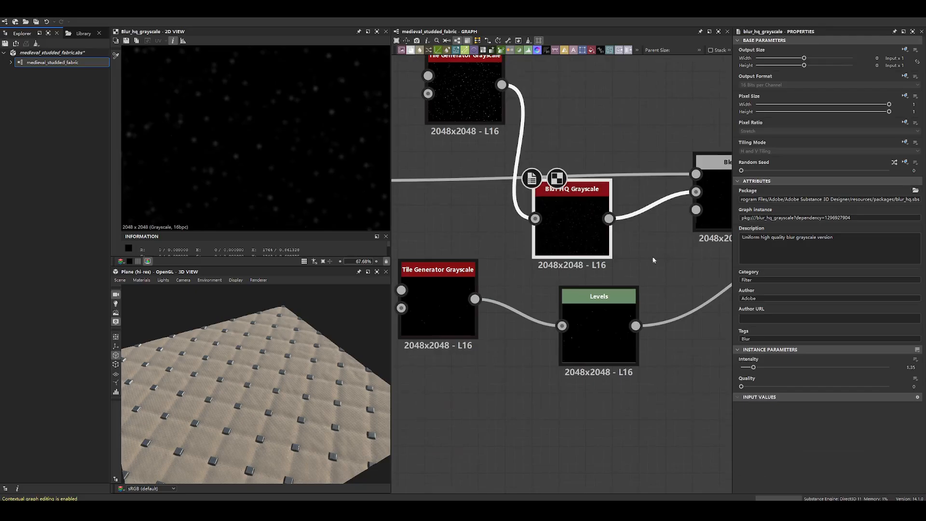
scroll(572, 239, down, 4)
drag(572, 240, 573, 189)
- Examine the Multiply Blend's settings and output along with the Safe Transform Grayscale texture feeding it
click(644, 214)
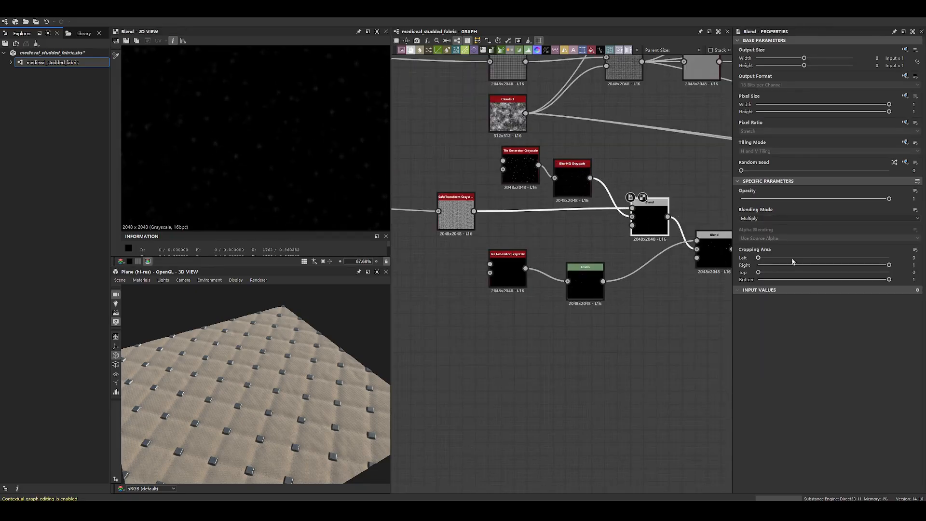
scroll(448, 212, up, 2)
double_click(458, 217)
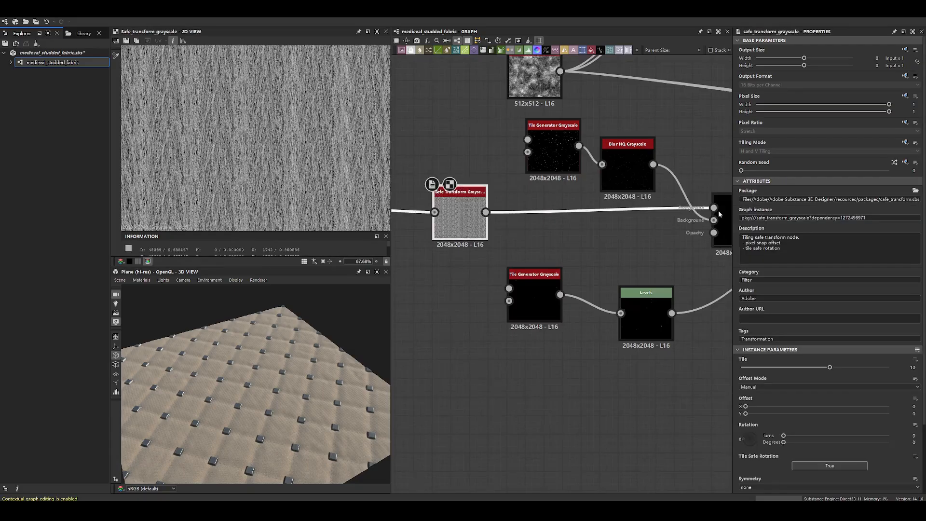
middle_drag(587, 203, 466, 197)
double_click(618, 218)
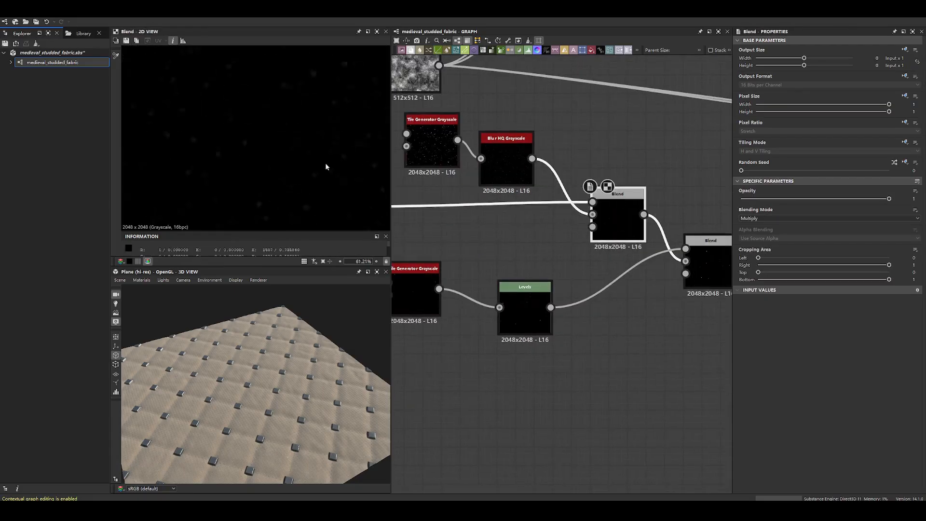
- Enlarge the 2D view and compare the Safe Transform, Multiply Blend and Blur HQ Grayscale outputs close up
scroll(309, 132, up, 5)
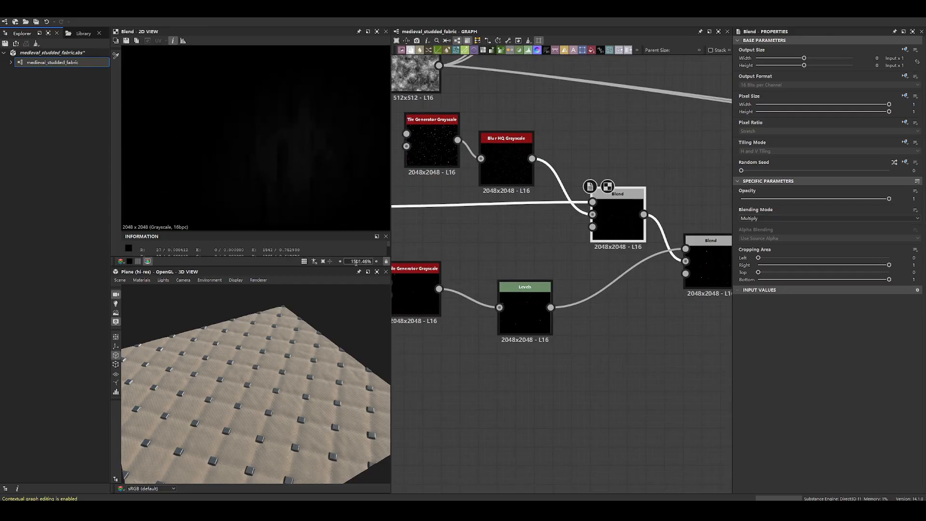
drag(353, 268, 353, 318)
middle_drag(491, 187, 429, 186)
double_click(517, 207)
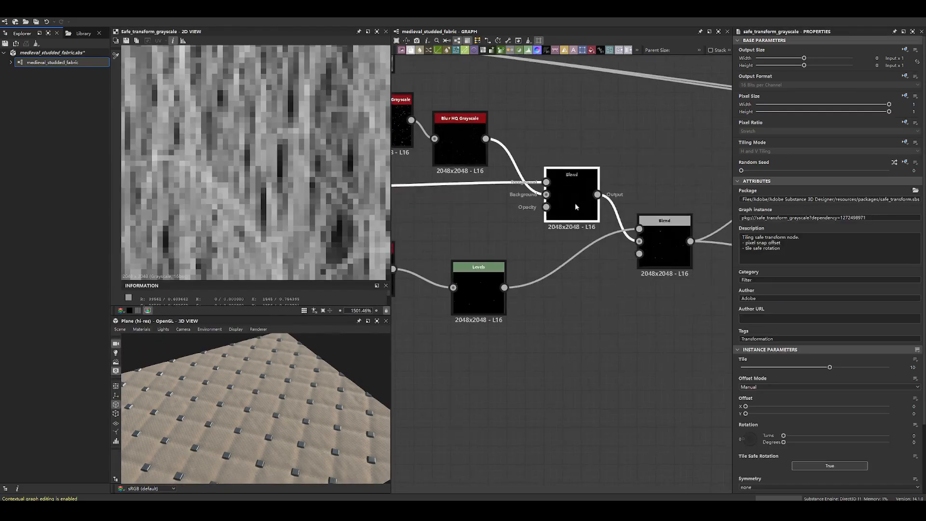
double_click(576, 204)
scroll(497, 199, down, 2)
double_click(472, 158)
scroll(297, 142, down, 10)
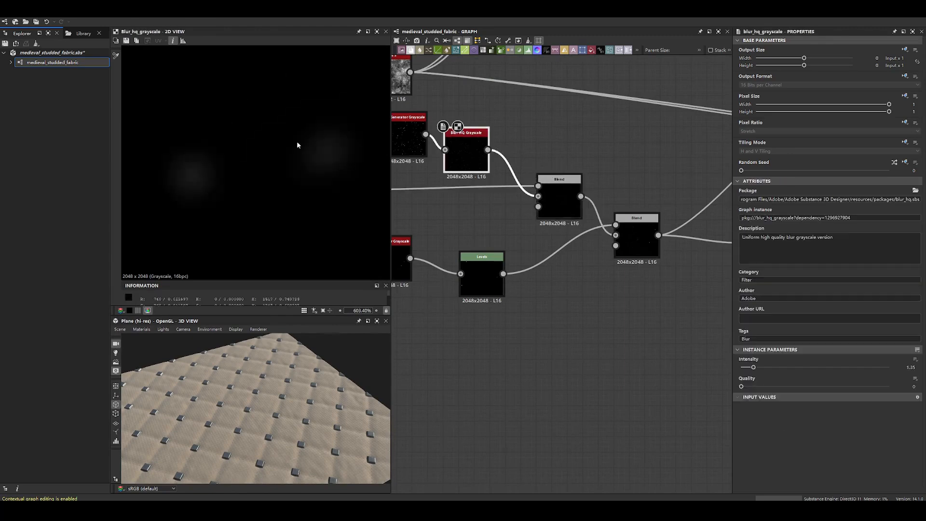
- Move the lower Tile Generator Grayscale level with its Levels node and display the Max (Lighten) Blend's output
middle_drag(460, 166, 600, 146)
drag(527, 231, 544, 246)
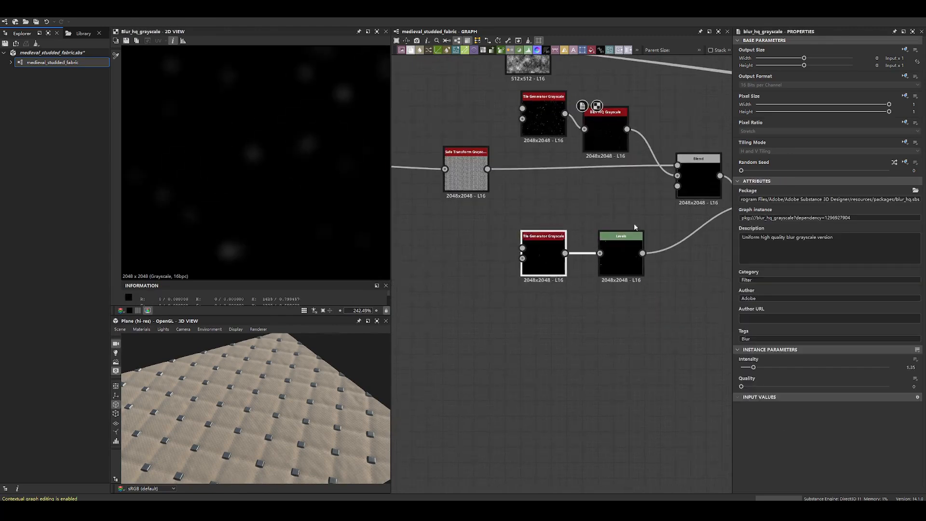
middle_drag(637, 224, 447, 256)
double_click(598, 236)
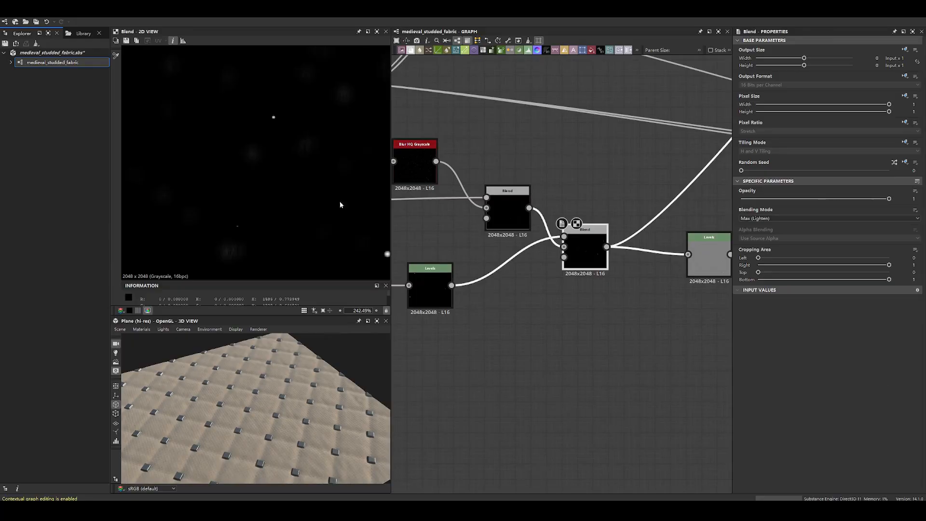
scroll(270, 135, down, 5)
- Examine the lower Tile Generator Grayscale's dots and its amount, pattern, size, position and color parameters
middle_drag(433, 213, 590, 158)
scroll(508, 189, up, 4)
double_click(515, 243)
scroll(249, 146, up, 6)
scroll(249, 144, down, 6)
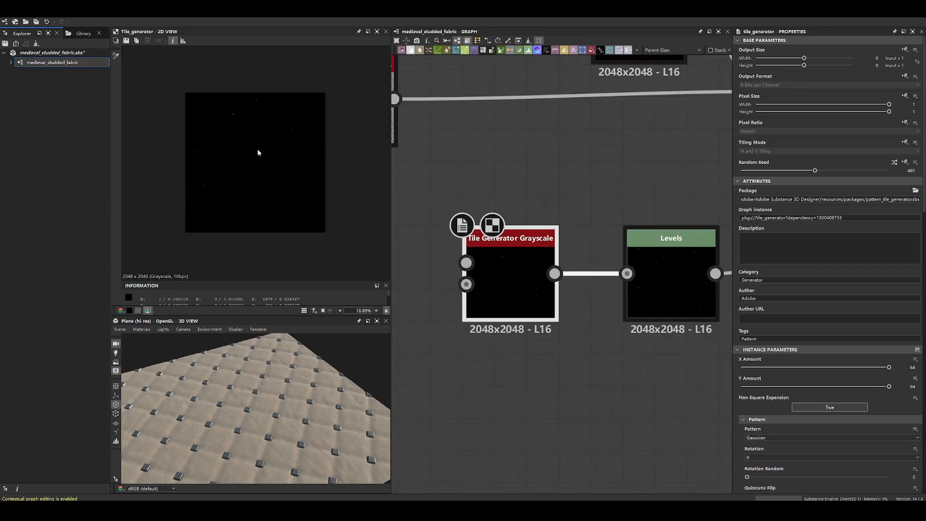
scroll(855, 412, down, 10)
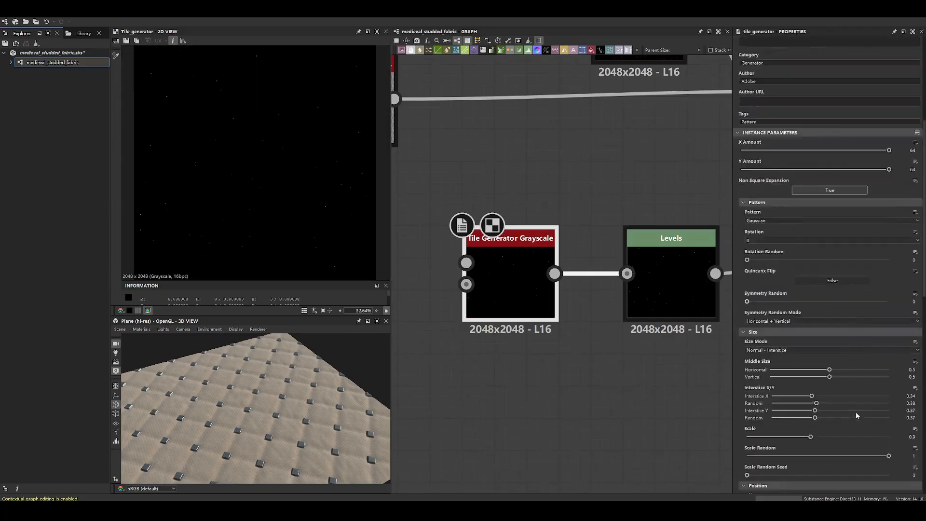
scroll(852, 414, down, 9)
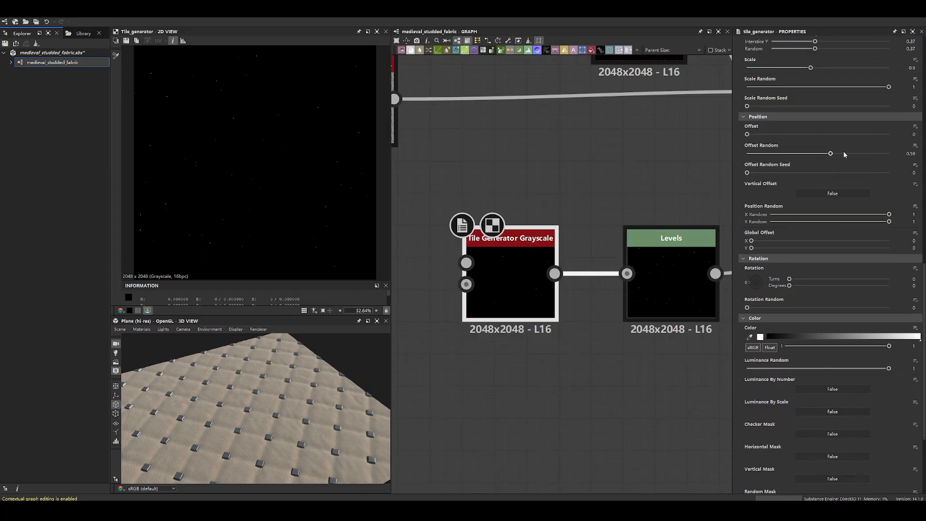
scroll(772, 177, up, 8)
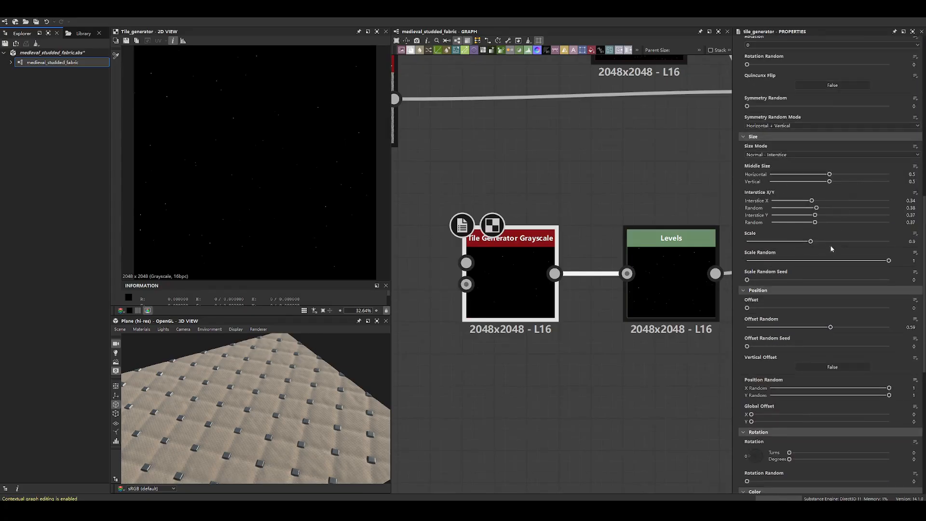
scroll(267, 112, down, 6)
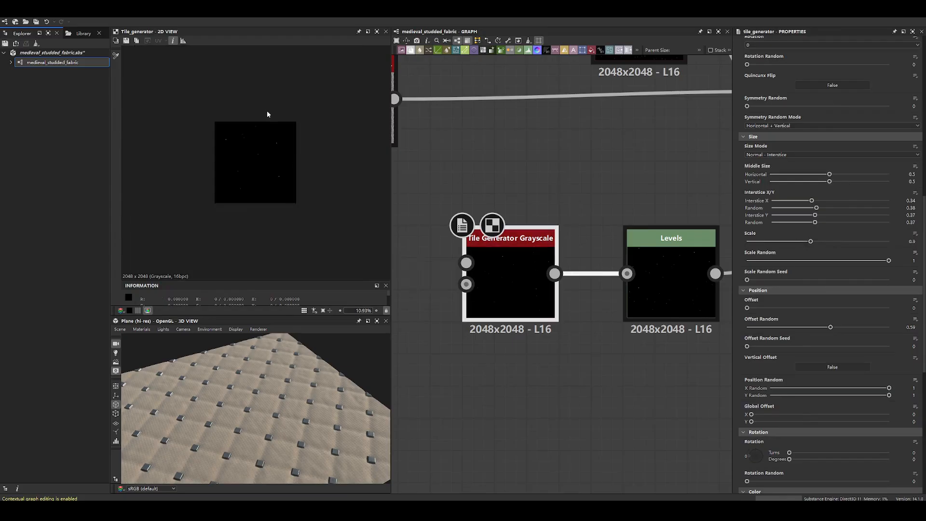
scroll(294, 126, up, 10)
- Compare the lower Tile Generator Grayscale with its Levels node, checking the Levels histogram and output close up
middle_drag(564, 193, 516, 278)
scroll(575, 322, down, 4)
double_click(535, 233)
double_click(541, 355)
double_click(519, 306)
scroll(283, 217, up, 5)
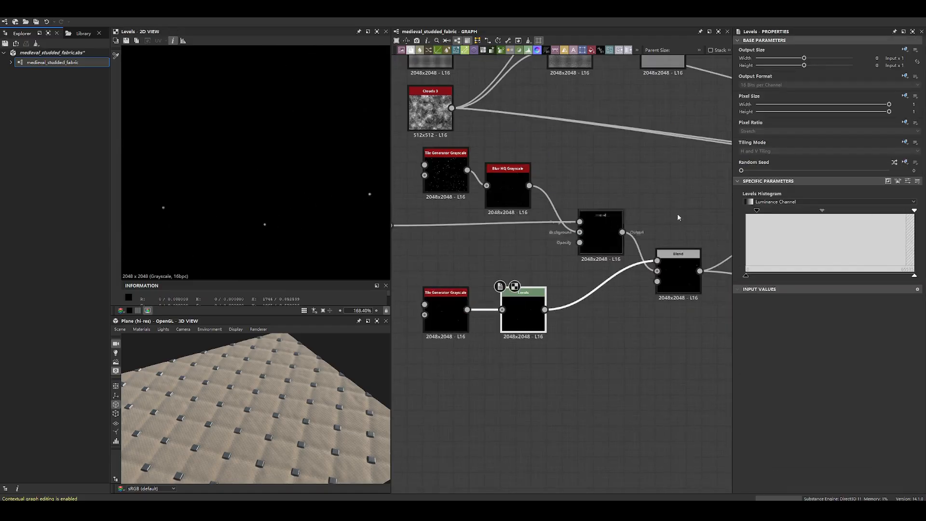
- Examine the Max (Lighten) Blend's combined sharp dots and soft fibrous spots, both close up and as a whole
double_click(595, 235)
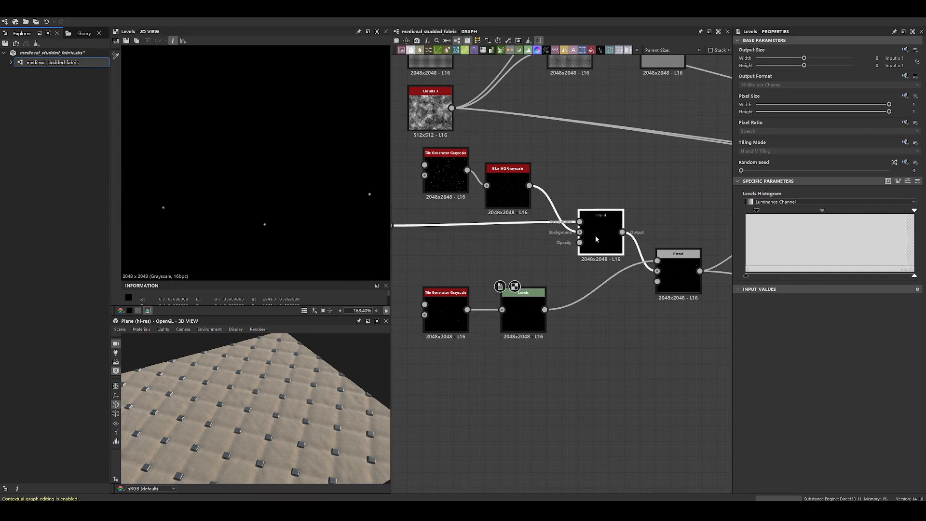
click(695, 267)
double_click(695, 267)
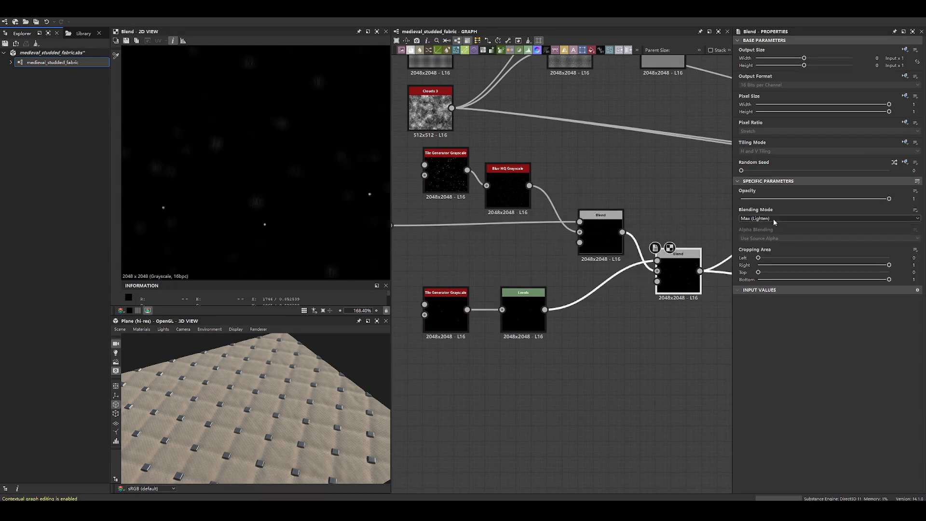
scroll(280, 194, down, 3)
scroll(290, 198, up, 6)
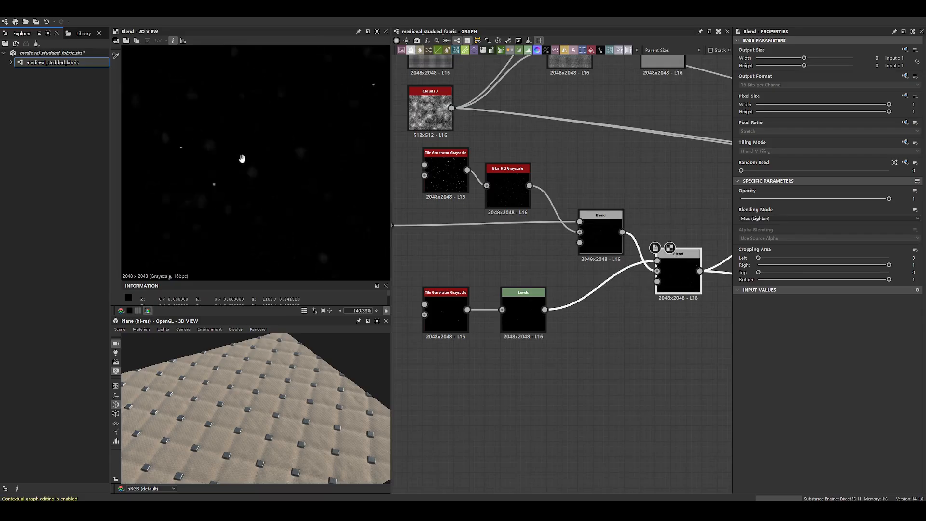
scroll(299, 220, up, 4)
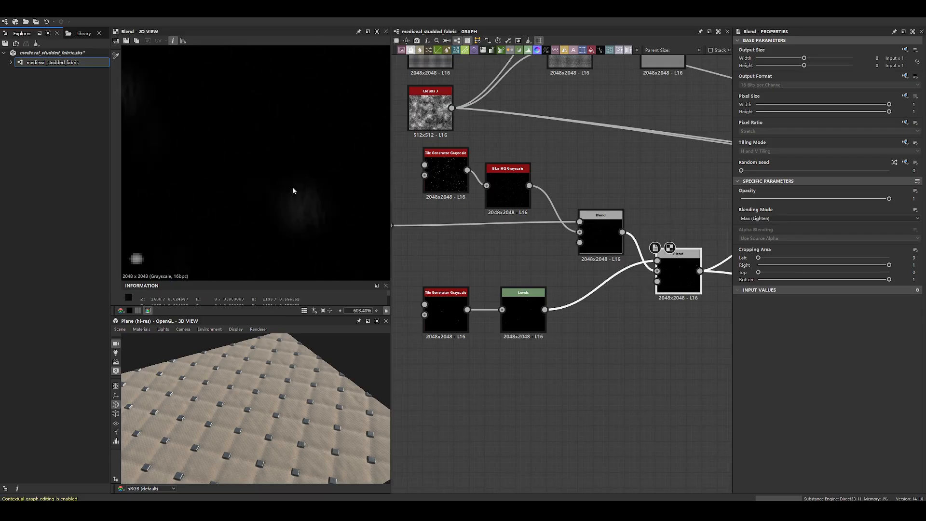
scroll(226, 178, down, 6)
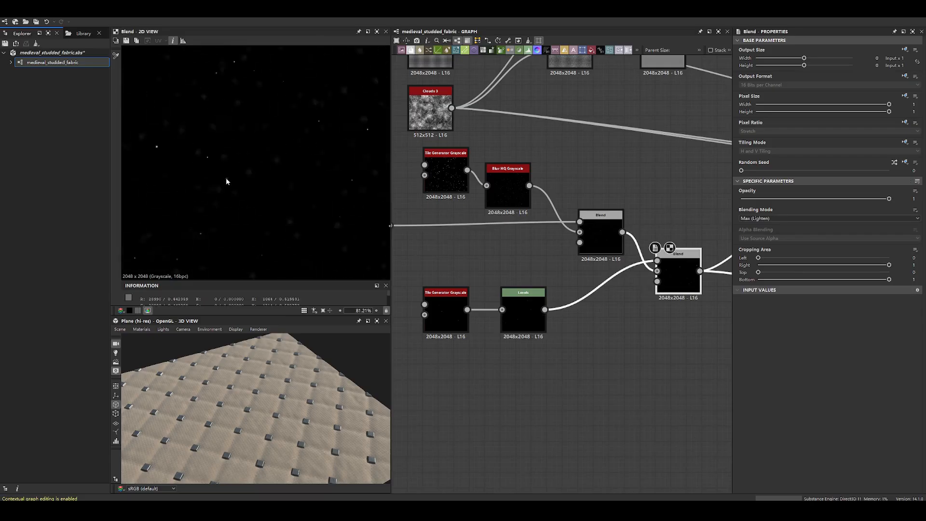
scroll(227, 182, up, 6)
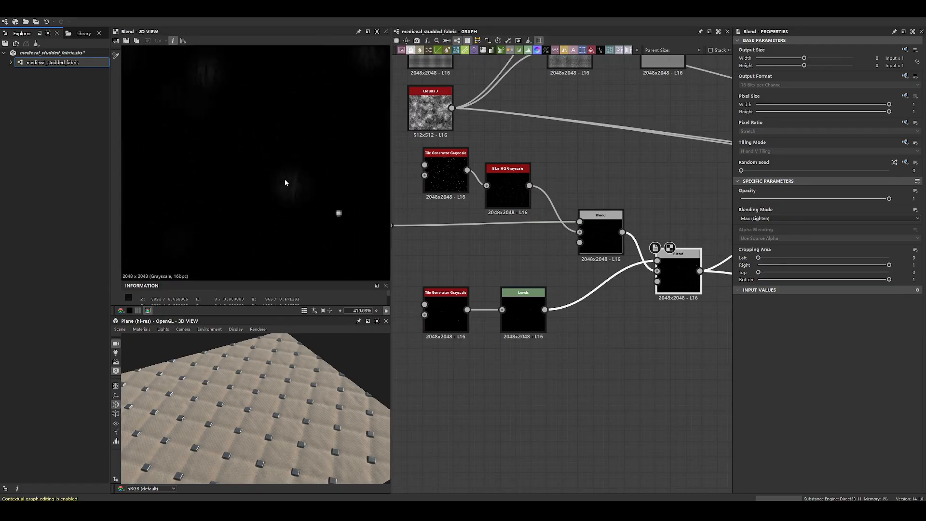
scroll(337, 212, down, 5)
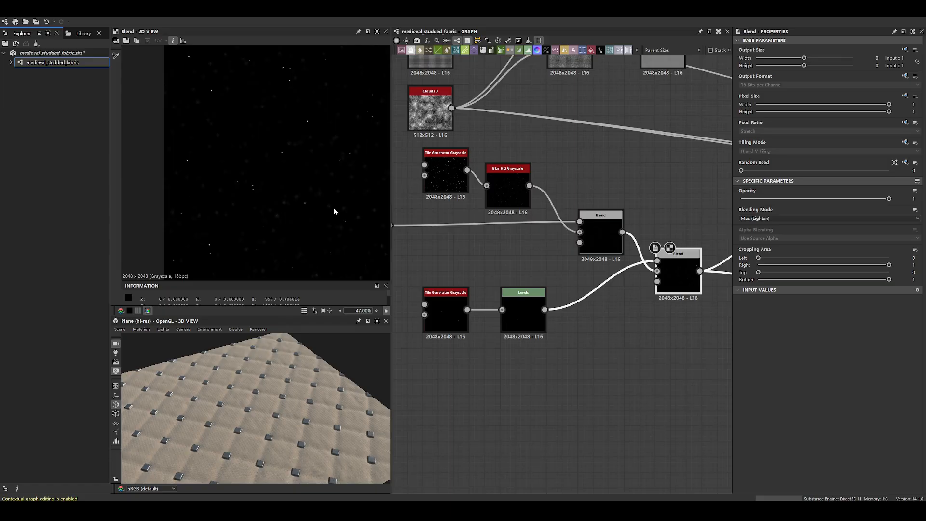
scroll(267, 249, up, 4)
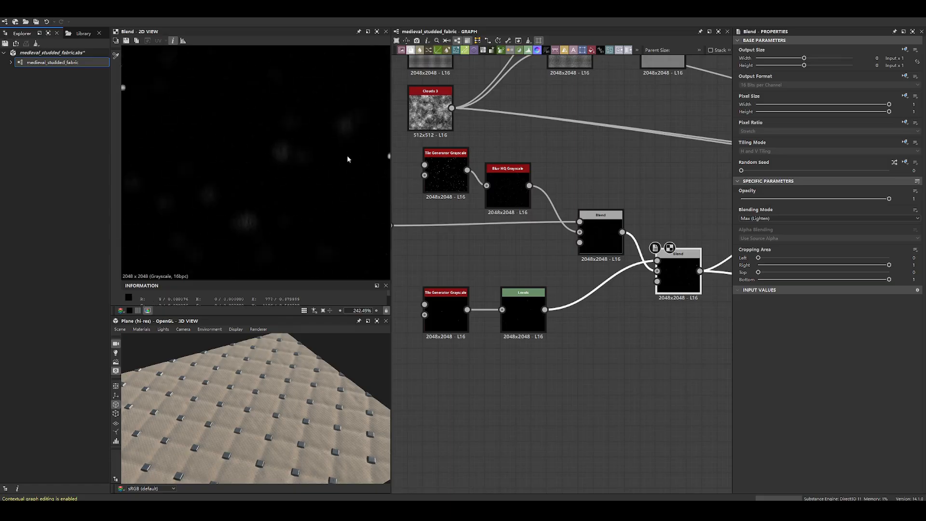
scroll(230, 190, down, 5)
- Move the Levels node farther from the Max (Lighten) Blend and highlight the Blend's connections across the graph
middle_drag(584, 202, 439, 215)
scroll(438, 215, down, 3)
drag(556, 263, 642, 256)
middle_drag(641, 235, 552, 296)
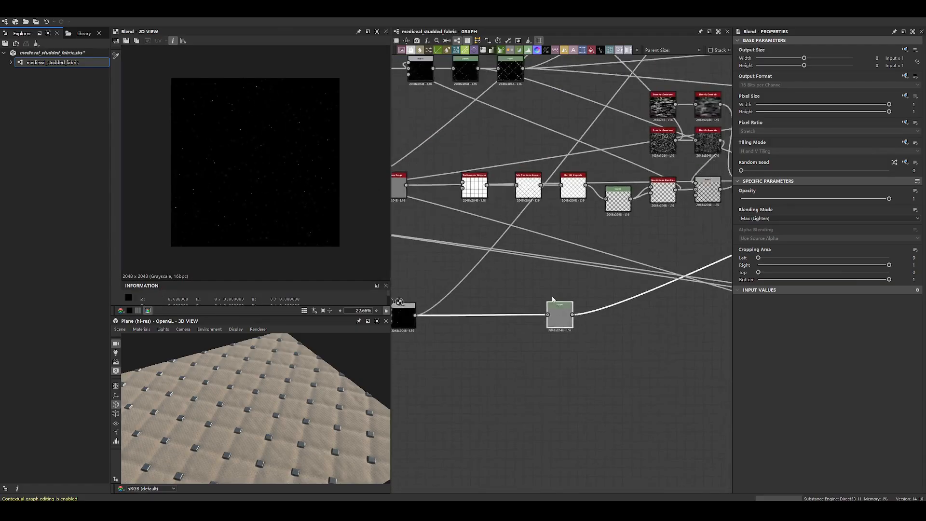
scroll(553, 299, down, 3)
click(480, 306)
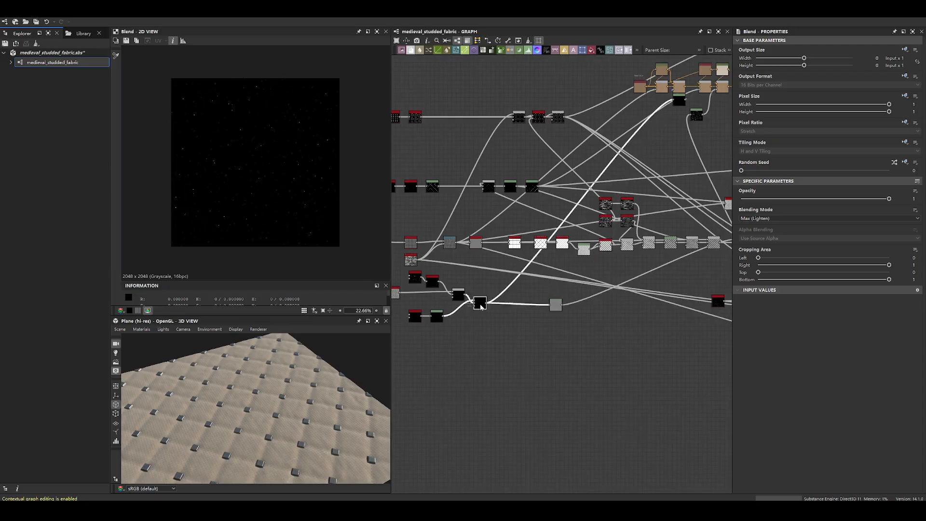
scroll(645, 297, down, 3)
middle_drag(645, 298, 553, 301)
- Examine the output and histogram of the Levels node that follows the Max (Lighten) Blend
scroll(549, 302, up, 4)
double_click(491, 290)
scroll(266, 155, up, 3)
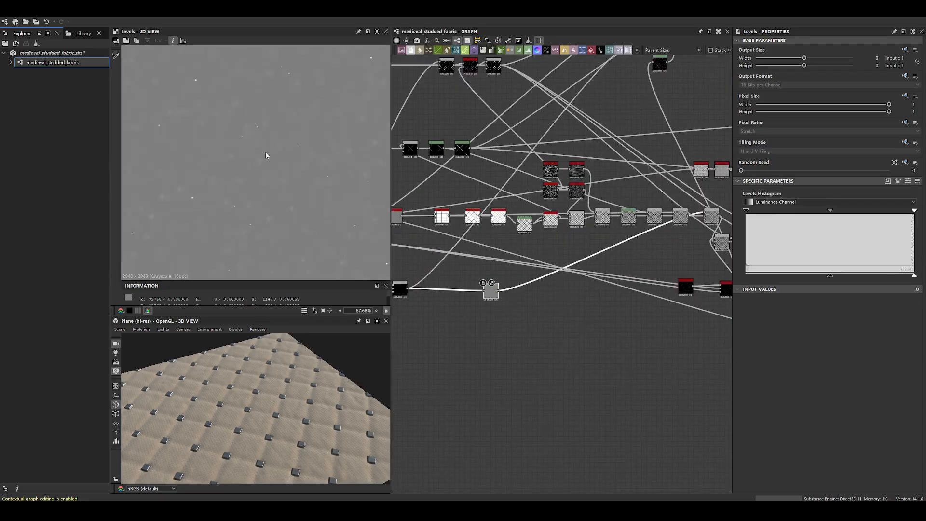
key(f)
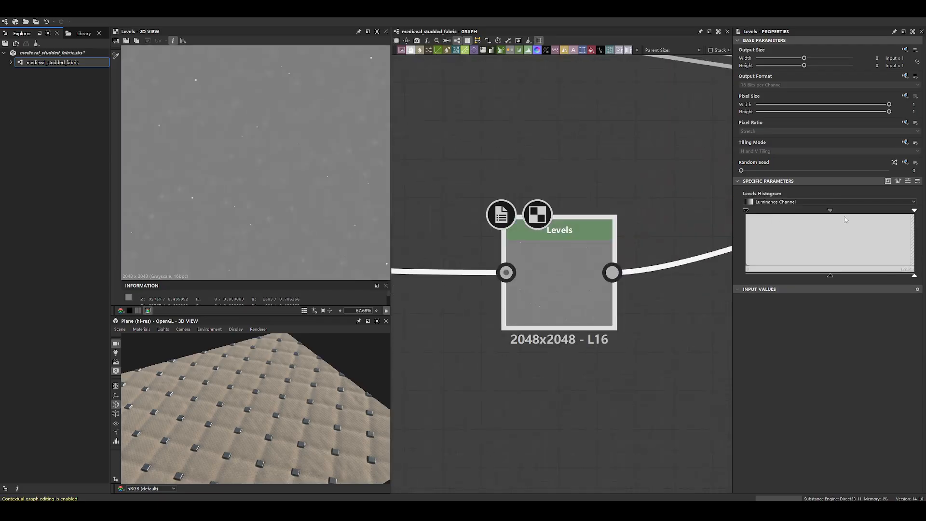
scroll(286, 158, up, 1)
key(f)
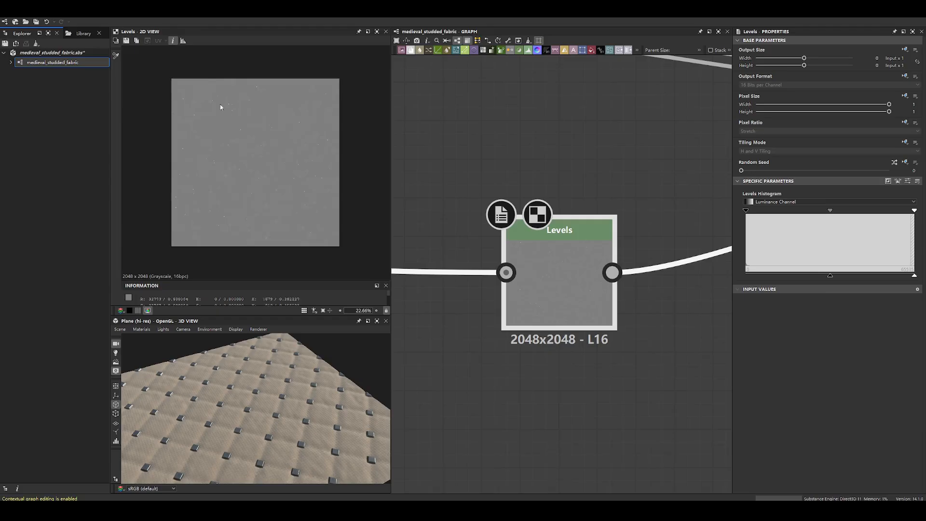
- Go to the stud-pattern branch of the graph and display its Safe Transform Grayscale output
scroll(483, 240, down, 5)
middle_drag(483, 240, 642, 271)
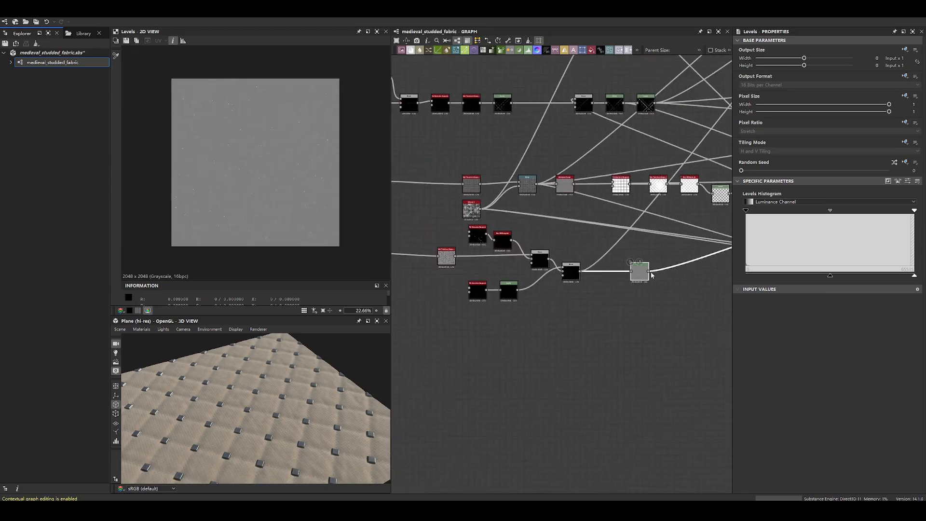
middle_drag(564, 288, 595, 292)
drag(714, 343, 509, 325)
click(705, 346)
click(680, 360)
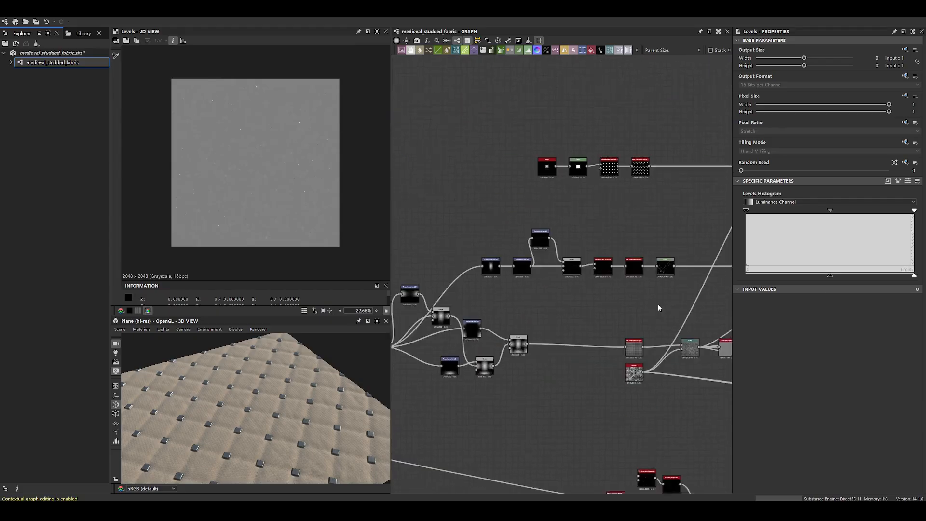
scroll(663, 168, up, 4)
click(620, 190)
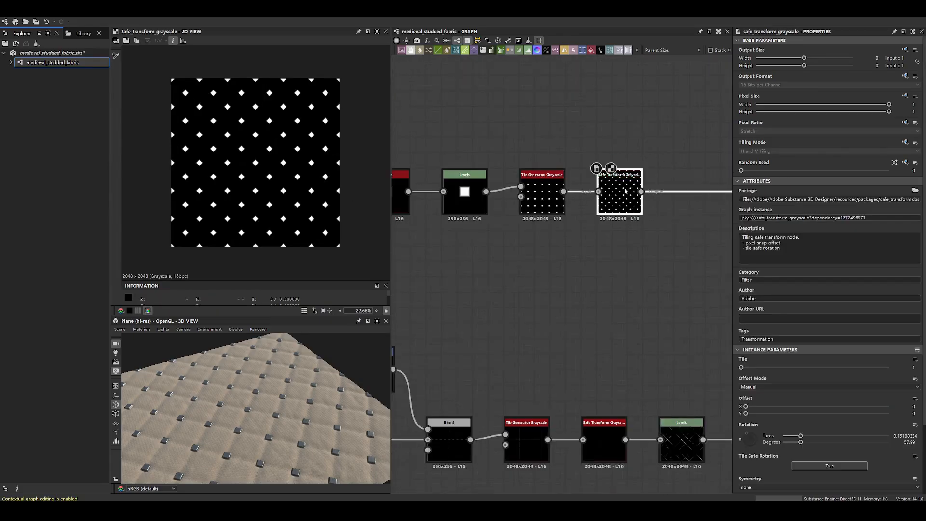
- Display the stud branch's Shape node and settings, and examine the studs close up in the 3D view
middle_drag(478, 162, 629, 161)
scroll(510, 204, up, 2)
click(510, 204)
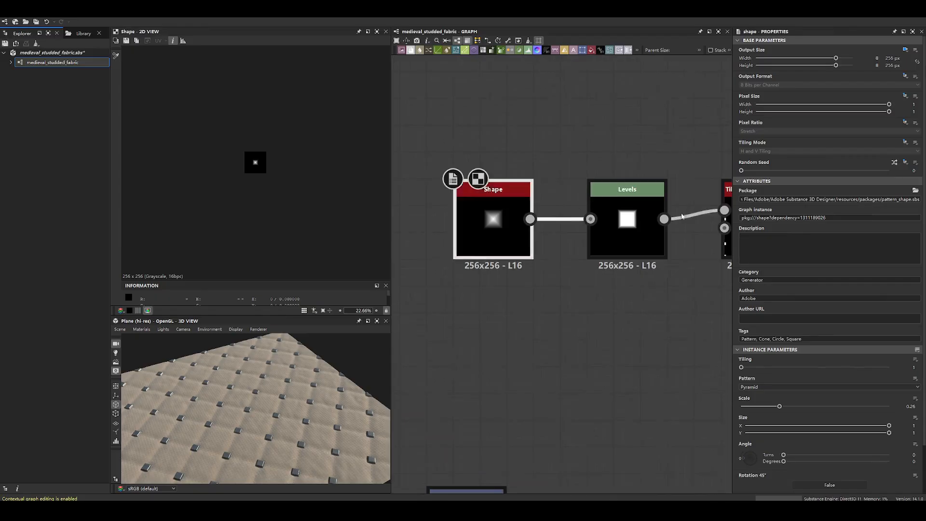
middle_drag(695, 217, 508, 218)
scroll(315, 418, up, 6)
scroll(310, 421, up, 4)
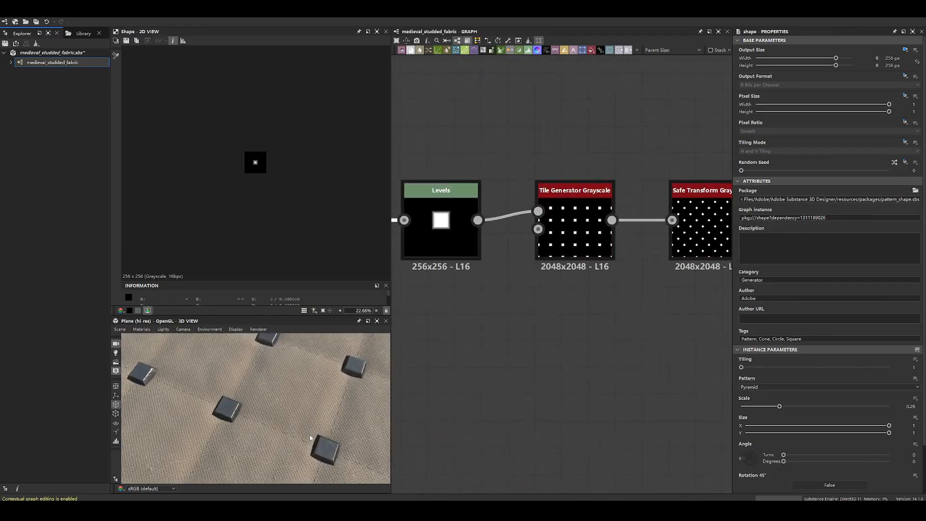
- Examine the stud Shape's pyramid output close up and display the output of the Levels node that follows it
middle_drag(505, 272, 661, 287)
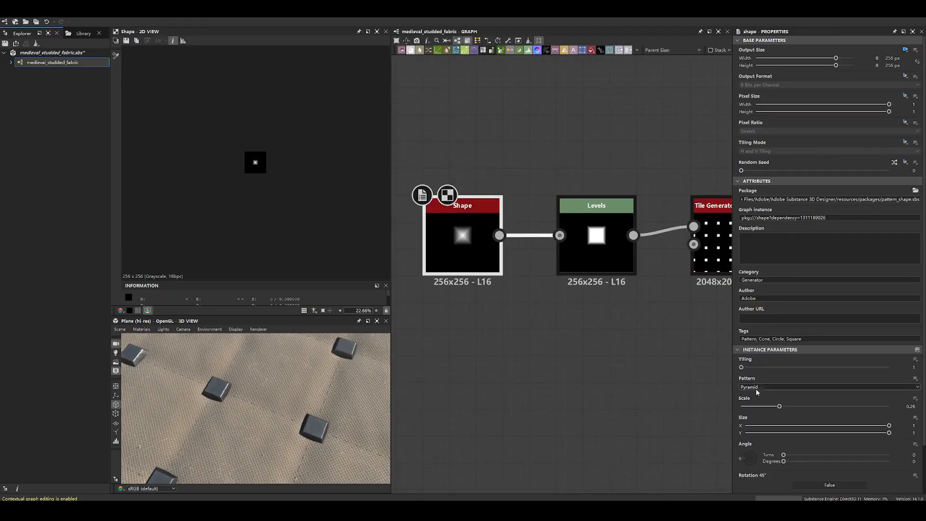
scroll(257, 163, up, 15)
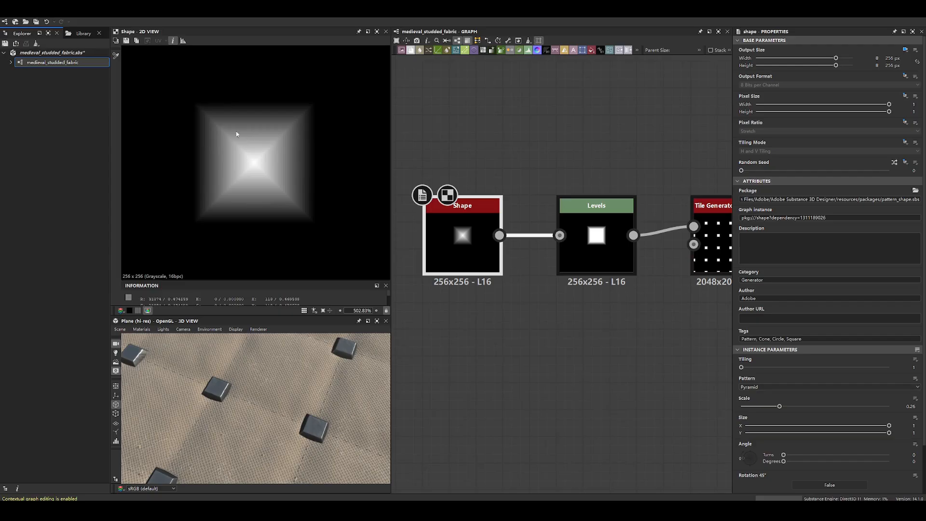
double_click(594, 227)
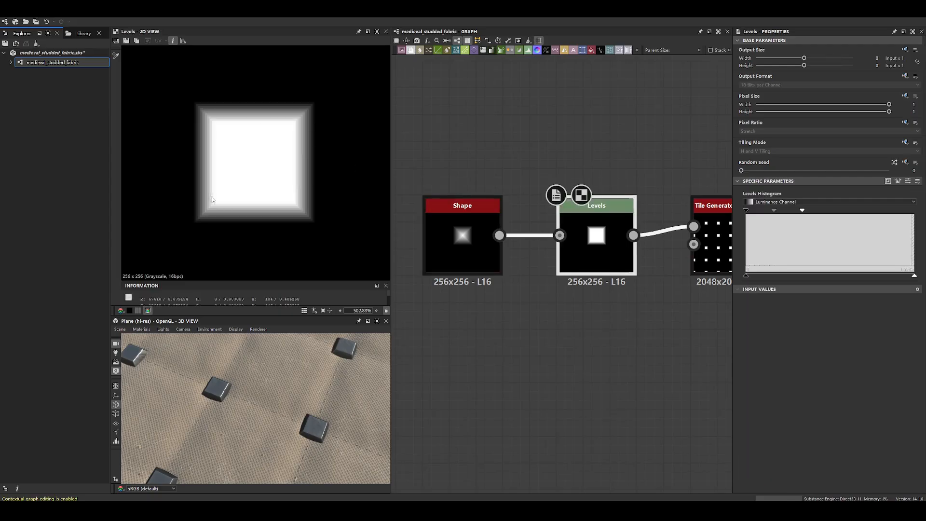
- Display the stud branch's Tile Generator Grayscale output and go through its amount, pattern, size and position settings
middle_drag(619, 171, 436, 177)
double_click(547, 211)
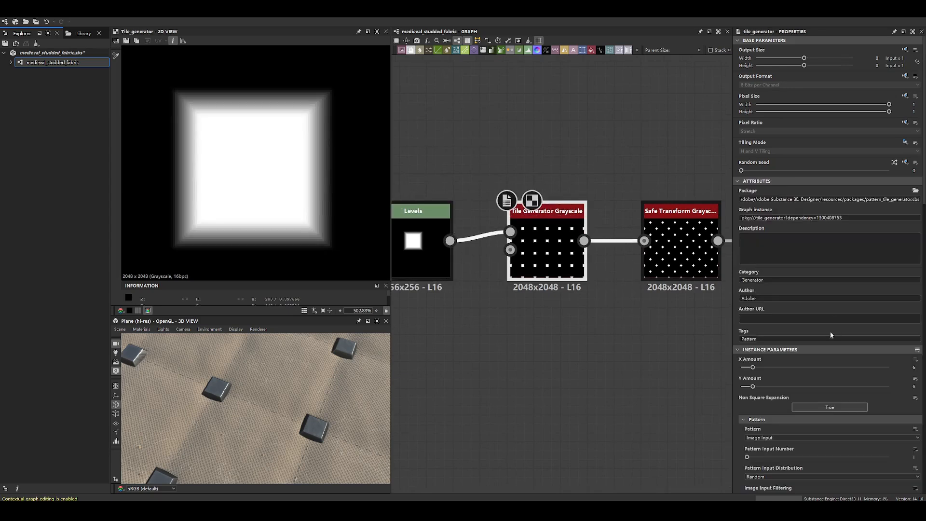
scroll(360, 221, down, 10)
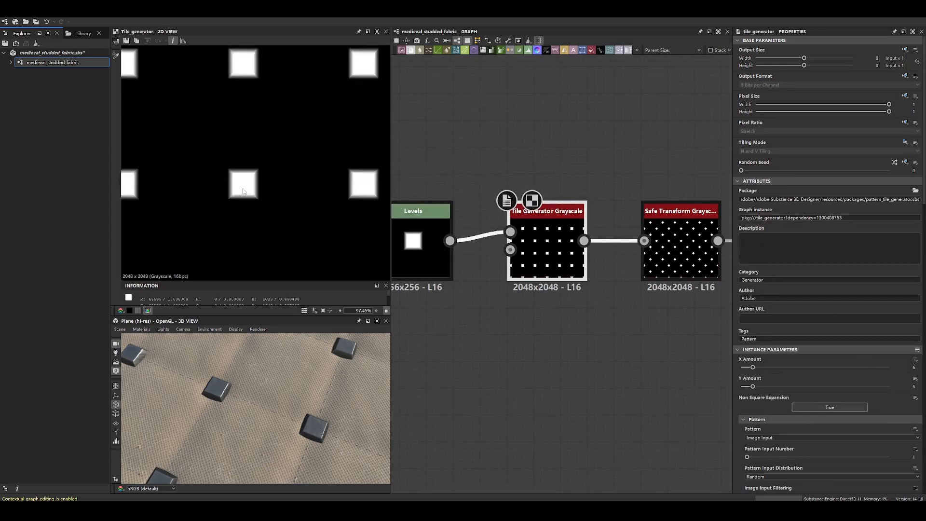
scroll(787, 404, down, 8)
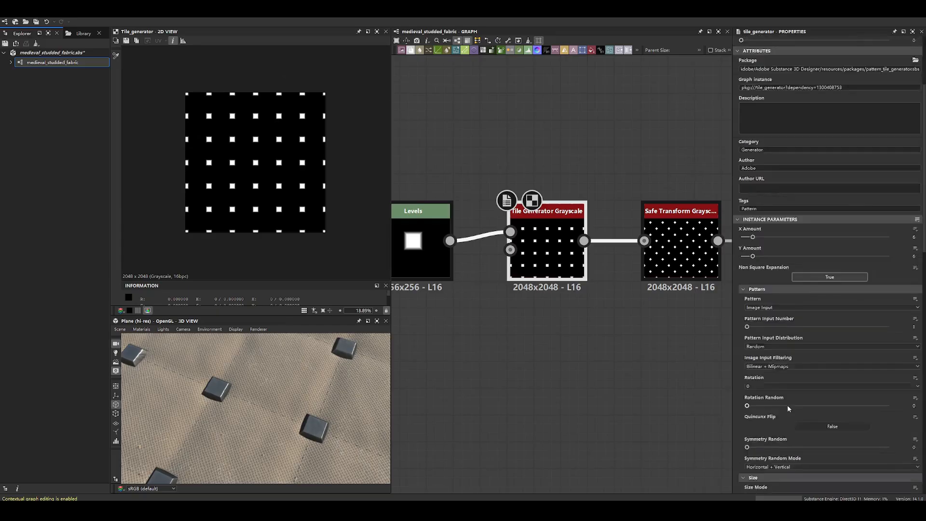
scroll(798, 395, down, 5)
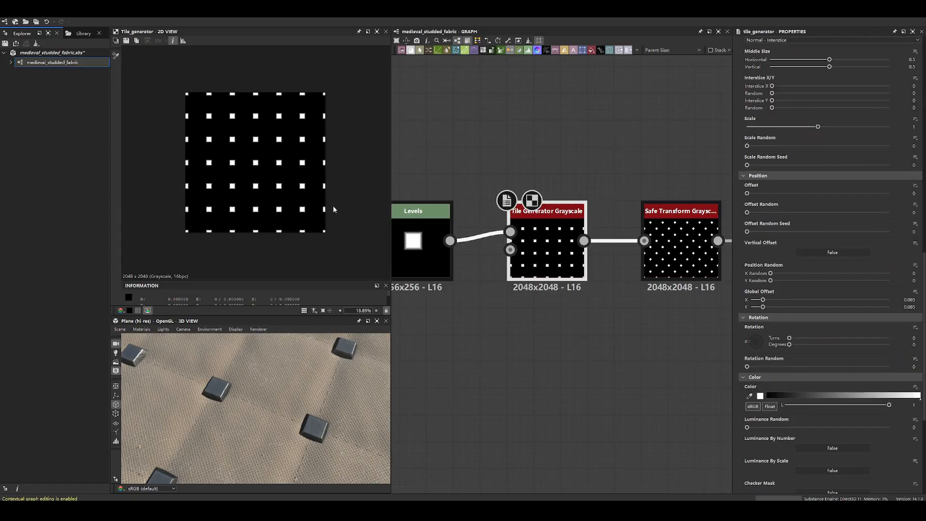
- Display the stud branch's Safe Transform Grayscale and examine its rotated stud pattern
middle_drag(678, 202, 554, 209)
double_click(555, 226)
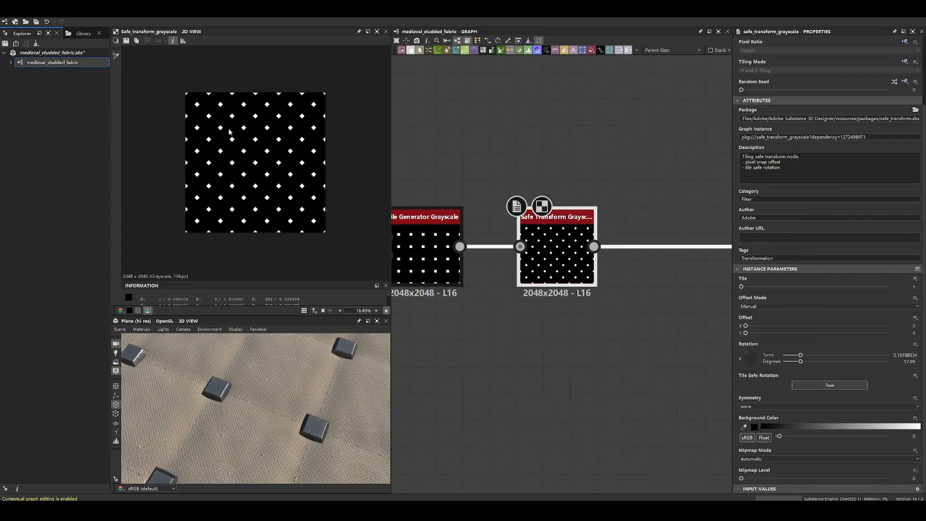
scroll(229, 131, up, 1)
scroll(550, 248, down, 3)
scroll(581, 272, up, 2)
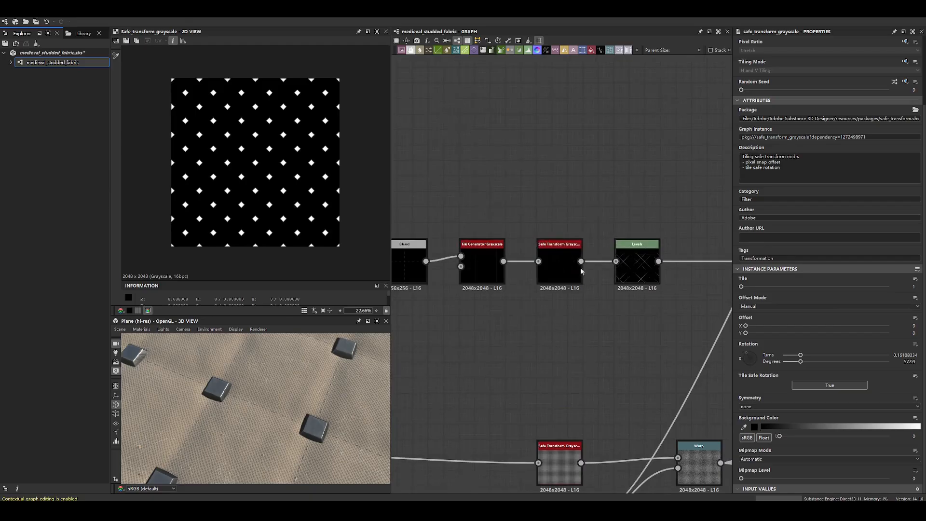
- Display the diamond-line branch's Safe Transform Grayscale and Tile Generator Grayscale, and look up the generator's Global Offset
double_click(572, 267)
scroll(558, 193, down, 7)
scroll(546, 223, up, 5)
click(546, 224)
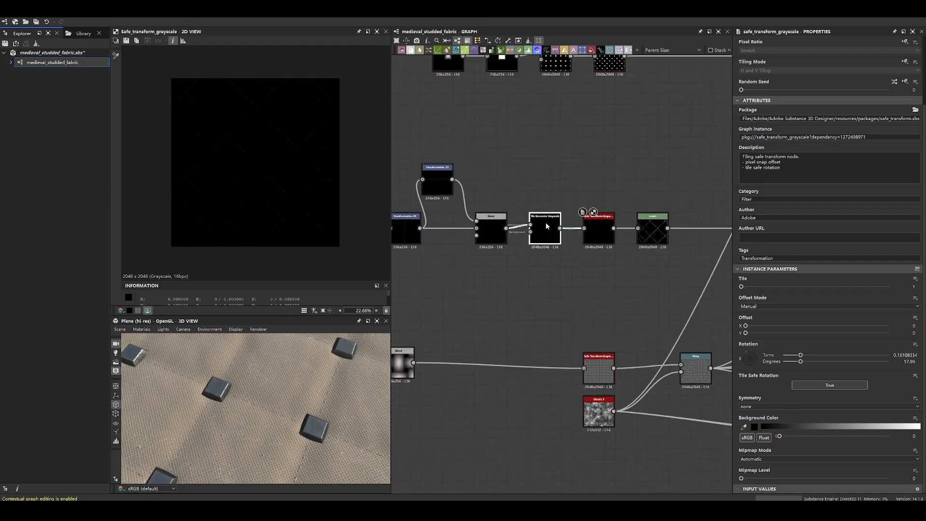
double_click(546, 226)
scroll(749, 360, down, 5)
scroll(749, 360, down, 5)
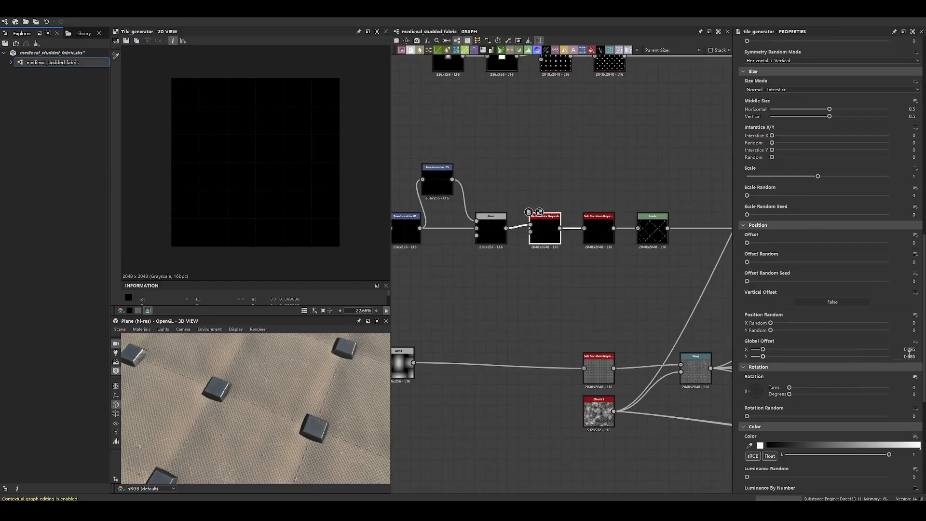
- Return to the stud branch's Tile Generator Grayscale and compare its Global Offset with the diamond-line generator's
middle_drag(557, 174, 559, 284)
click(559, 167)
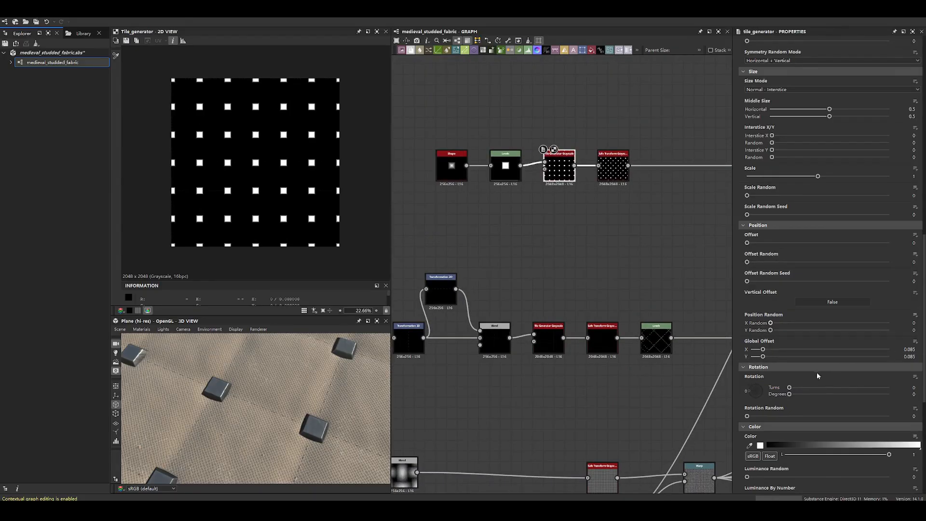
scroll(913, 300, down, 3)
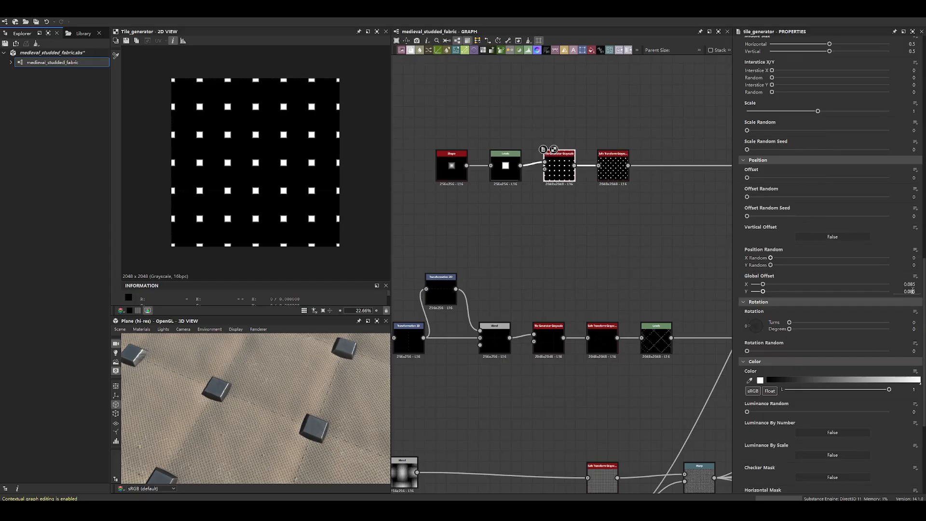
- Highlight the stud branch's Shape and Levels nodes, and examine a stud close up in an enlarged 3D view
drag(427, 140, 548, 203)
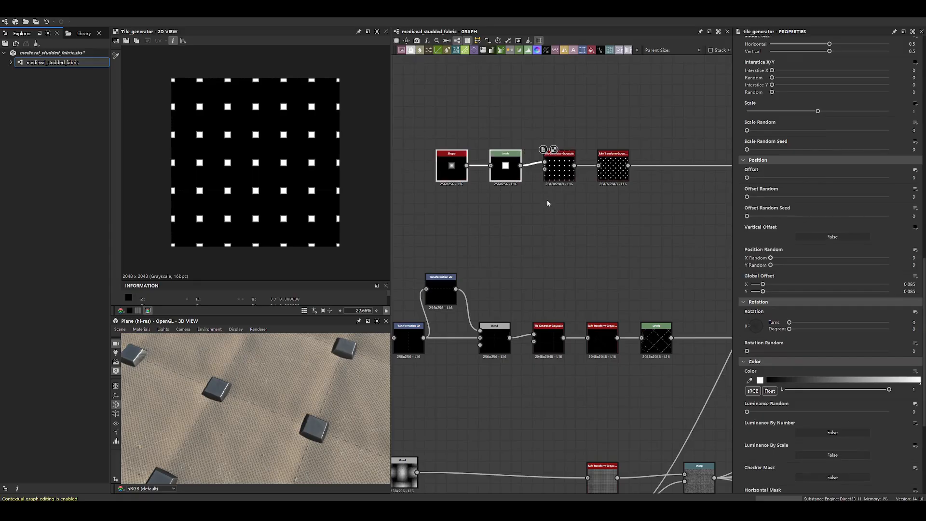
scroll(376, 369, up, 3)
middle_drag(343, 427, 325, 411)
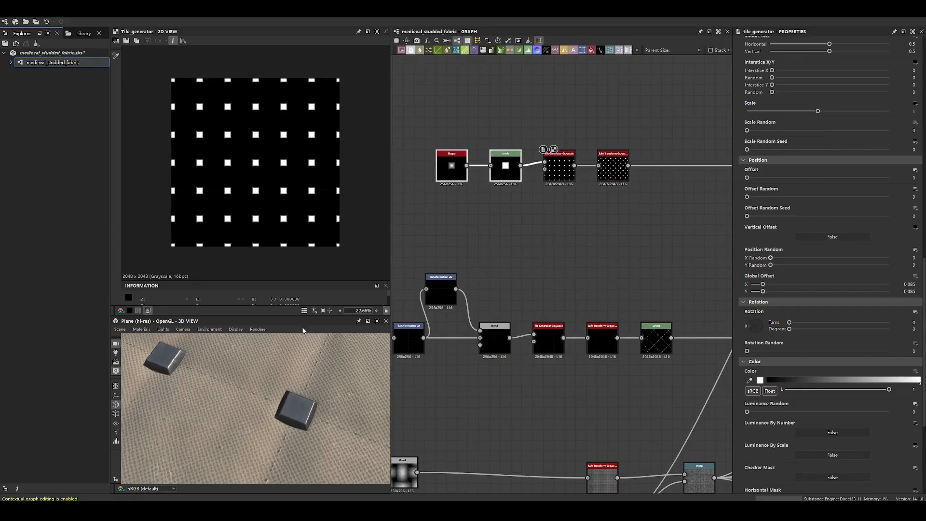
drag(297, 316, 297, 265)
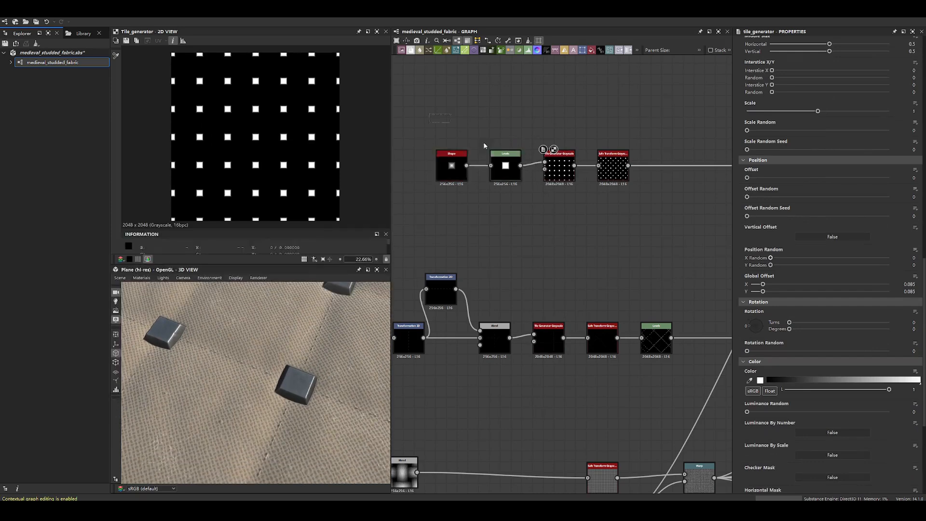
- Compare the rotation settings of the Safe Transform Grayscale nodes in the stud and diamond-line branches
drag(532, 87, 568, 391)
drag(596, 95, 626, 385)
double_click(614, 168)
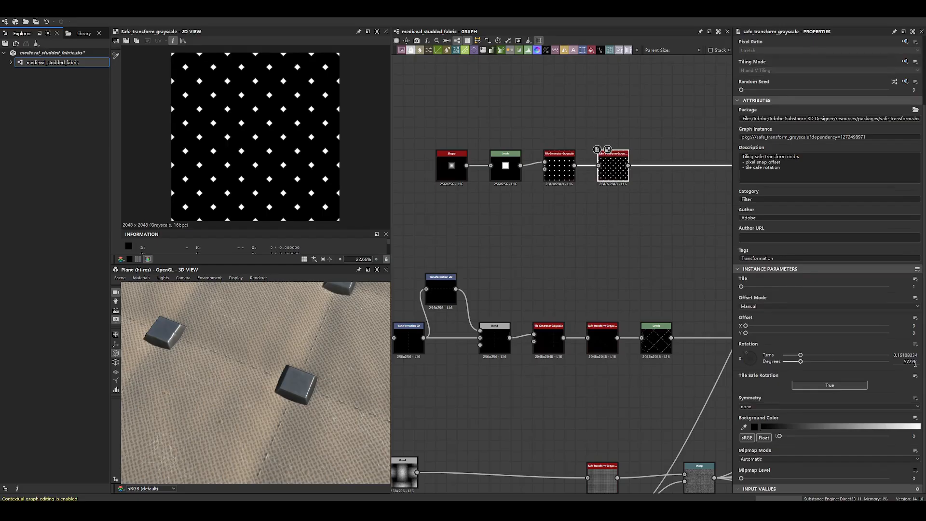
click(609, 348)
click(598, 361)
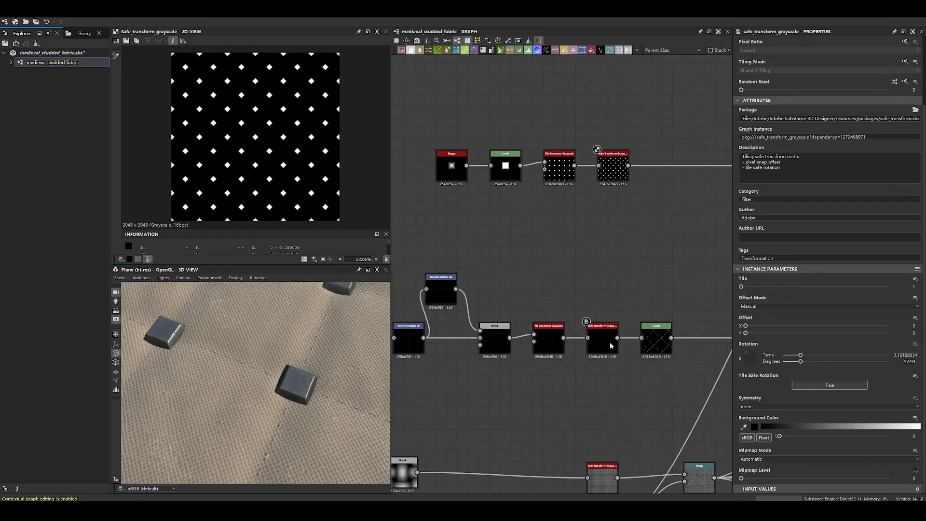
double_click(603, 341)
scroll(855, 379, down, 5)
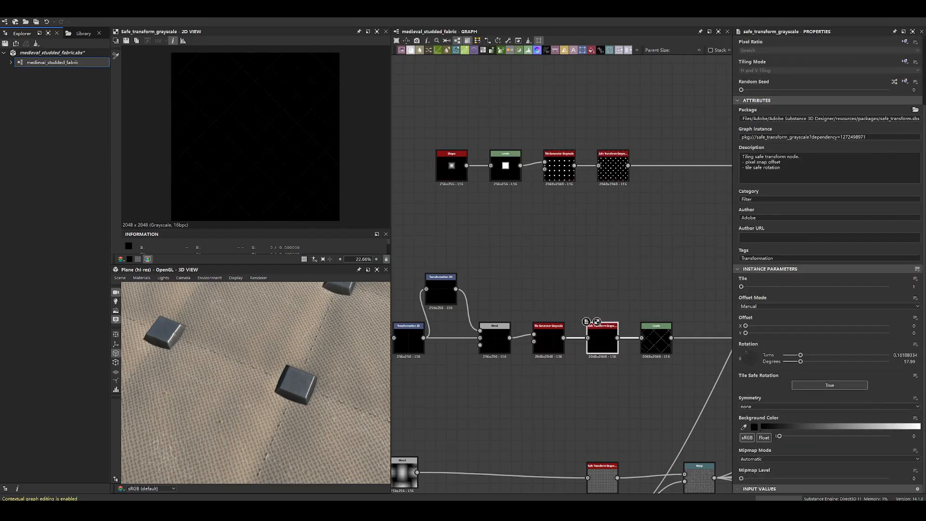
- Survey the stud, diamond-line and weave branches in the overall graph
click(620, 172)
scroll(687, 305, down, 2)
middle_drag(686, 305, 584, 249)
scroll(480, 291, down, 3)
drag(491, 128, 572, 136)
drag(464, 199, 588, 202)
drag(493, 290, 518, 272)
middle_drag(561, 303, 513, 256)
drag(527, 261, 548, 201)
click(600, 362)
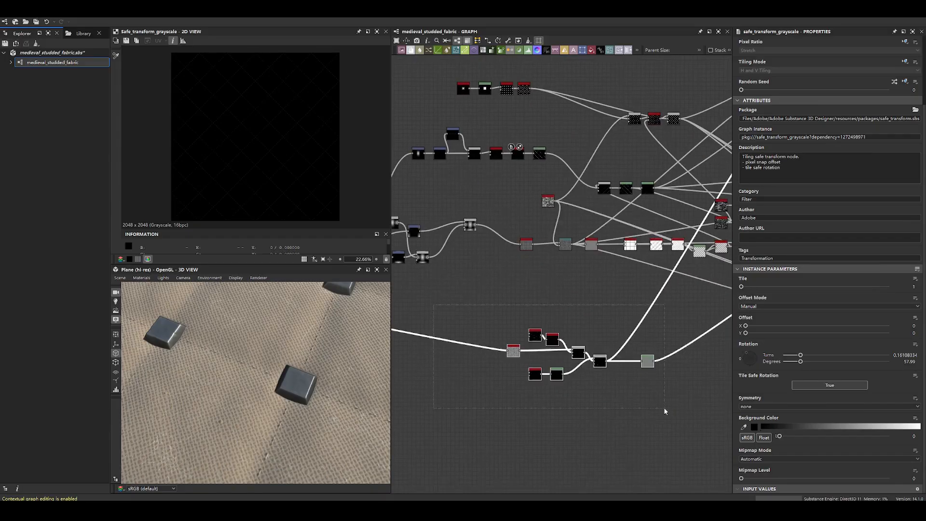
- Highlight the separate group of nodes below the weave branch and follow its connections through the rest of the graph
drag(603, 365, 551, 395)
middle_drag(491, 188, 640, 222)
drag(422, 232, 627, 302)
drag(621, 258, 619, 265)
drag(499, 147, 600, 189)
mouse_move(586, 99)
mouse_down()
mouse_move(705, 139)
mouse_move(603, 95)
mouse_up()
drag(522, 385, 728, 474)
drag(697, 426, 575, 426)
middle_drag(622, 247, 447, 259)
- Go to the weave branch and display the output and settings of its Safe Transform Grayscale node
scroll(519, 258, up, 2)
scroll(520, 258, up, 3)
middle_drag(519, 300, 603, 294)
scroll(603, 295, down, 4)
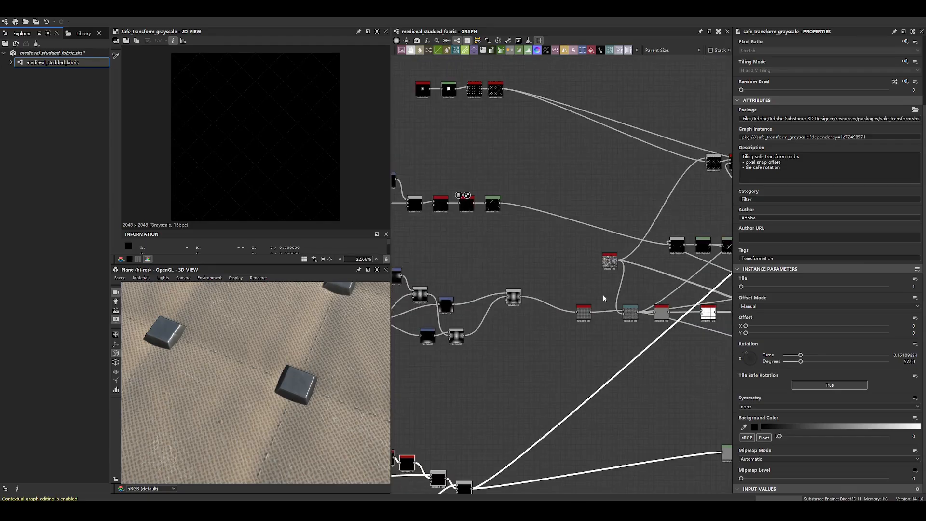
scroll(638, 295, down, 5)
middle_drag(638, 295, 603, 294)
scroll(600, 293, up, 8)
double_click(536, 329)
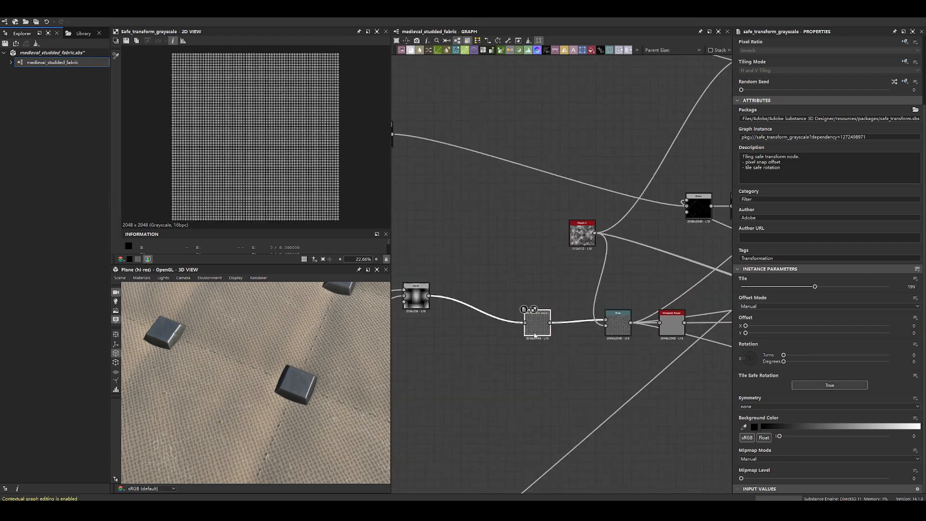
- Check the weave Safe Transform's Tile setting and examine its woven thread pattern at several magnifications
scroll(792, 315, up, 2)
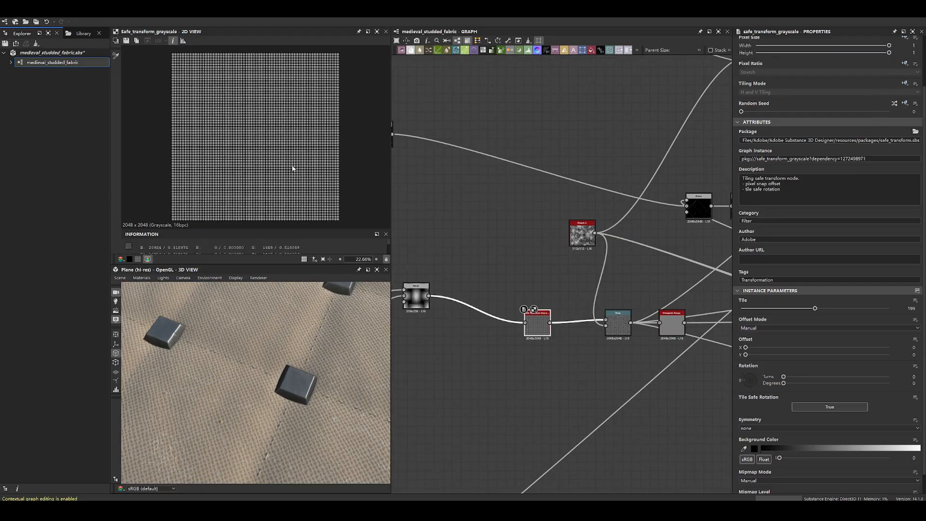
scroll(294, 167, up, 4)
scroll(524, 319, up, 6)
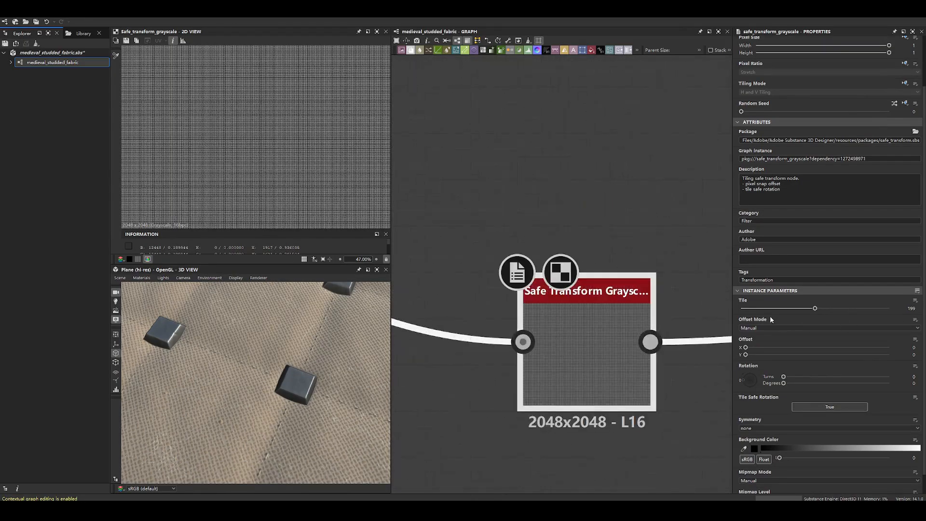
scroll(755, 359, down, 1)
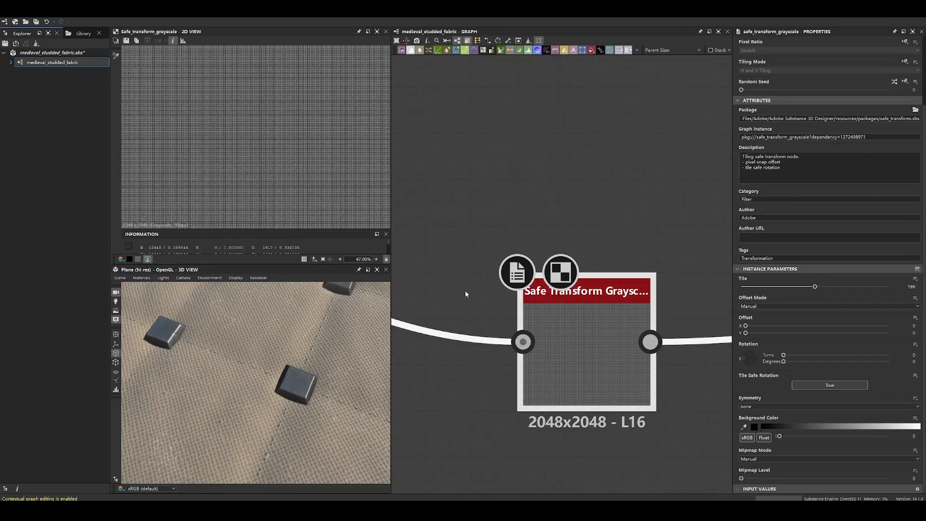
scroll(282, 108, up, 13)
scroll(279, 109, up, 6)
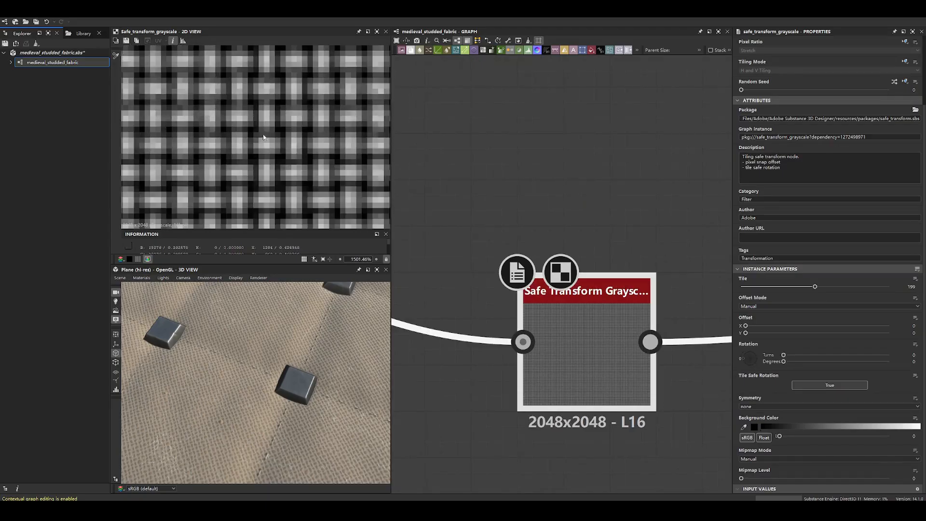
scroll(279, 151, up, 5)
scroll(252, 130, down, 12)
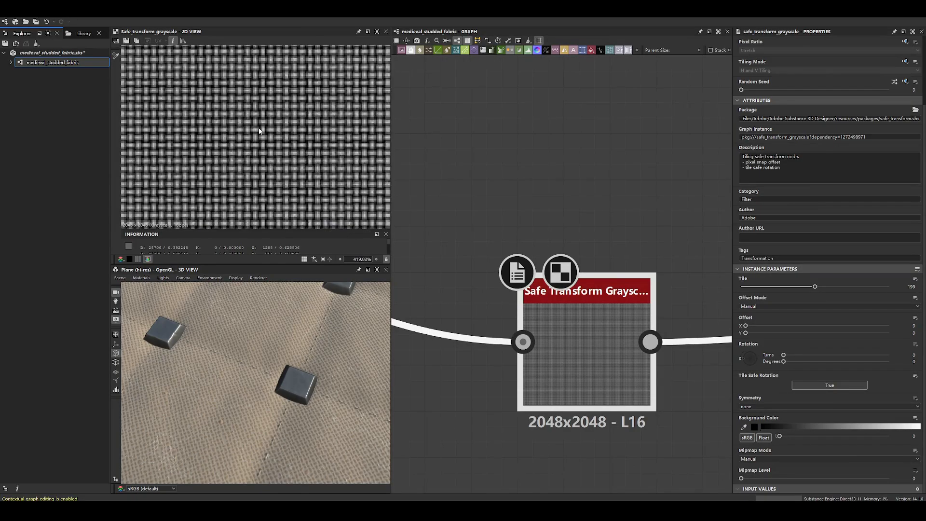
scroll(259, 130, down, 14)
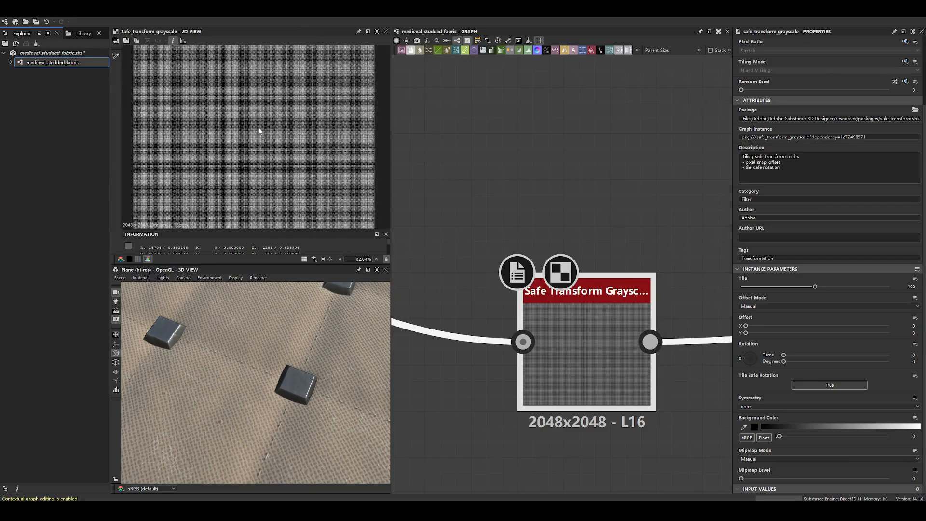
- Display the Warp node that follows the weave's Safe Transform and examine its distorted threads close up
scroll(663, 226, down, 9)
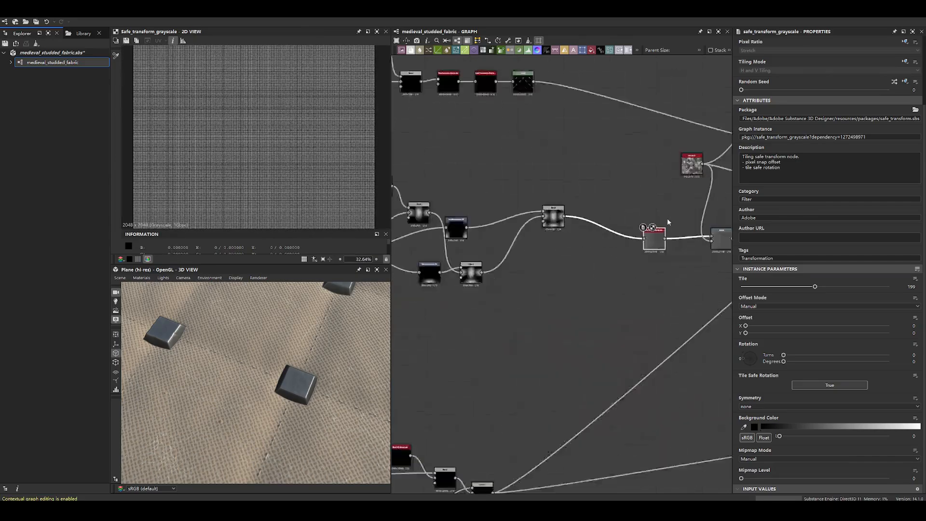
middle_drag(668, 218, 550, 240)
scroll(572, 230, up, 4)
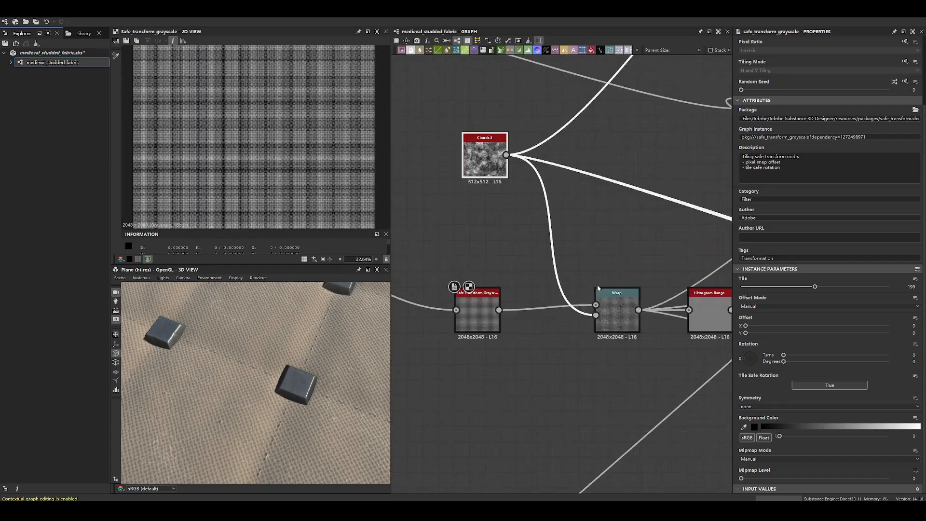
double_click(617, 313)
scroll(320, 161, up, 6)
scroll(319, 162, up, 4)
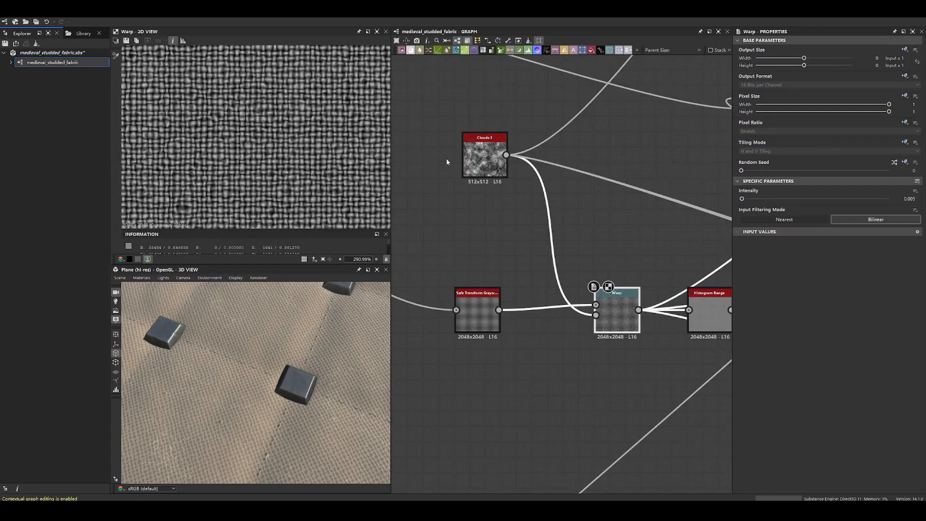
- Compare the Warp with the Clouds 3 noise that drives it, and examine the noise close up
double_click(484, 155)
double_click(623, 303)
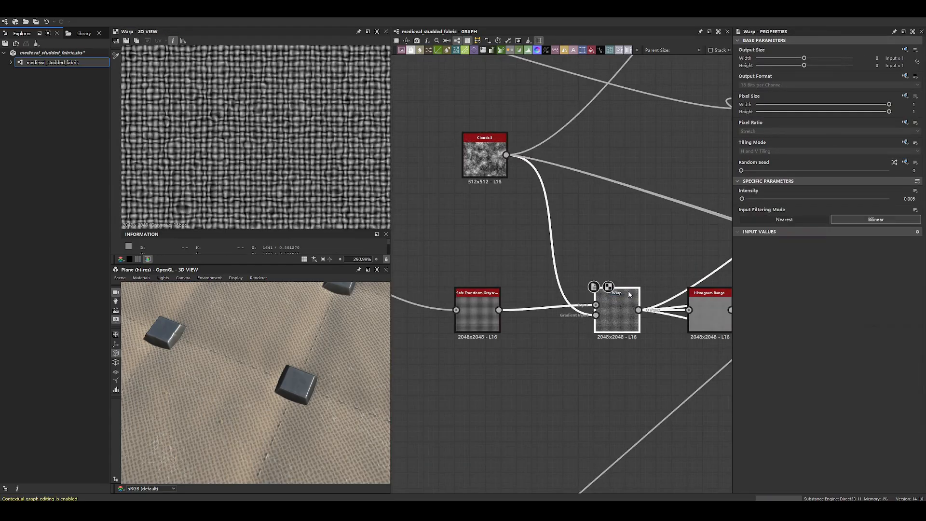
double_click(482, 149)
scroll(320, 172, up, 3)
scroll(320, 171, up, 3)
scroll(297, 132, up, 3)
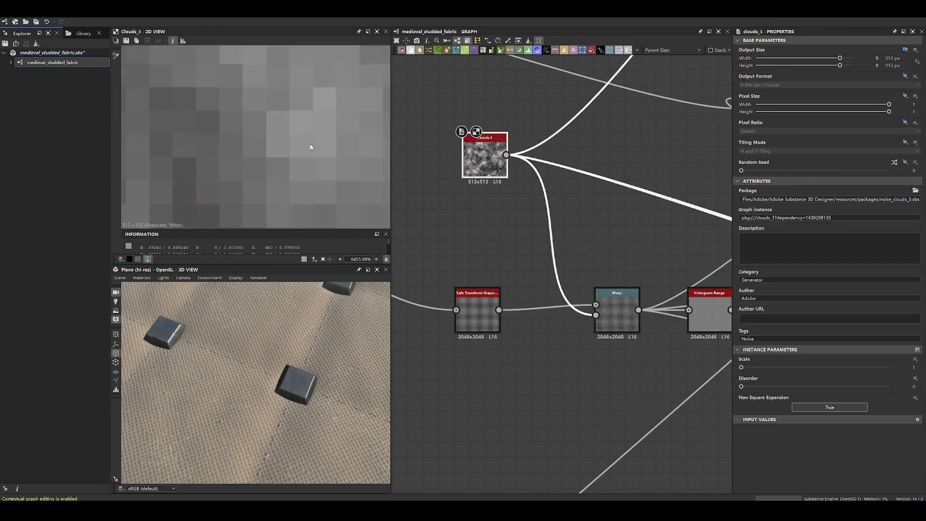
scroll(191, 173, down, 10)
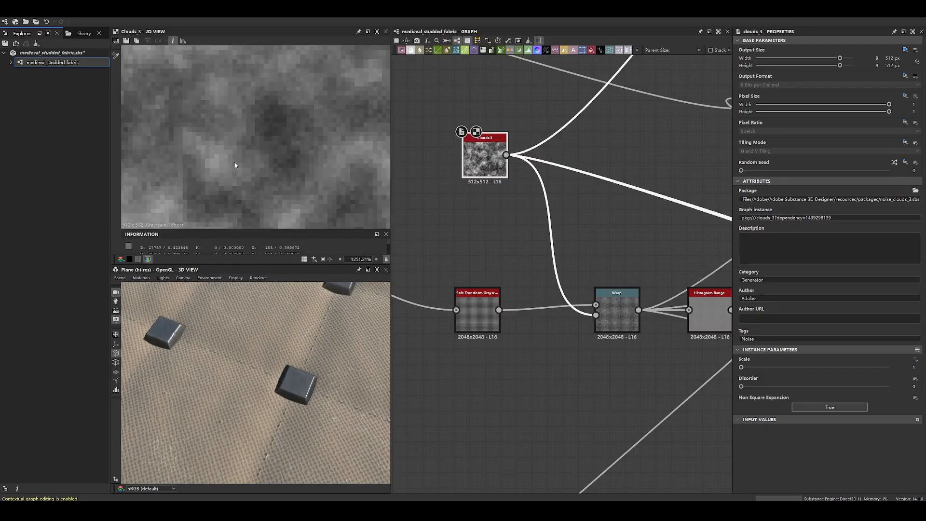
scroll(223, 163, up, 8)
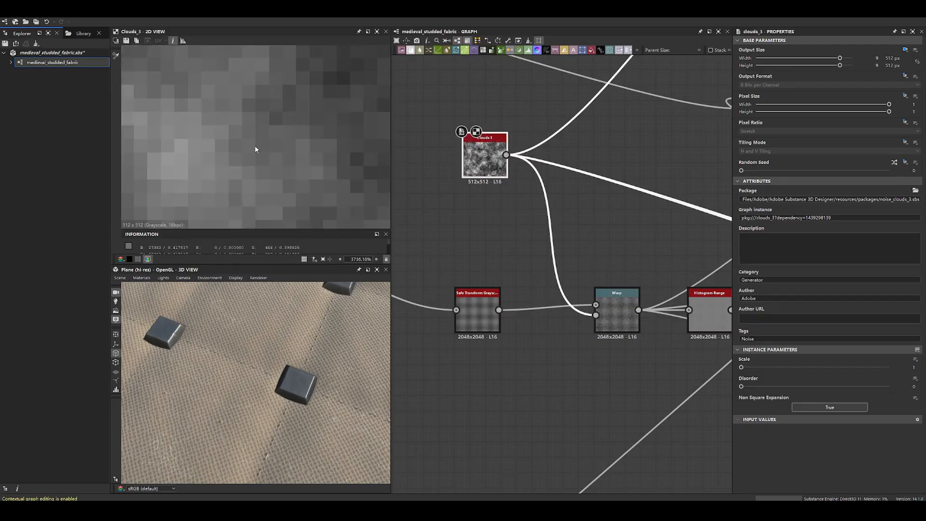
- Display the Warp output zoomed in on its distorted threads and pin a screen capture of it over the graph
double_click(613, 311)
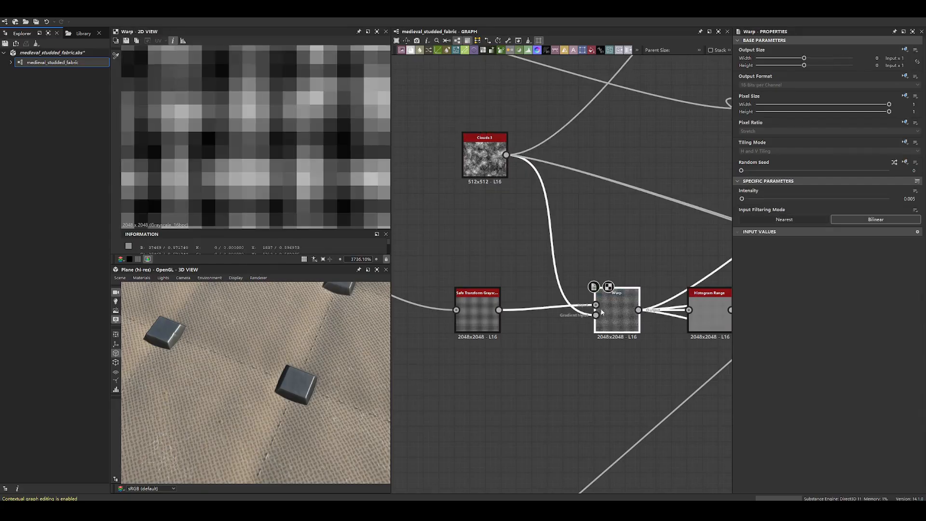
scroll(308, 164, down, 8)
scroll(296, 154, up, 3)
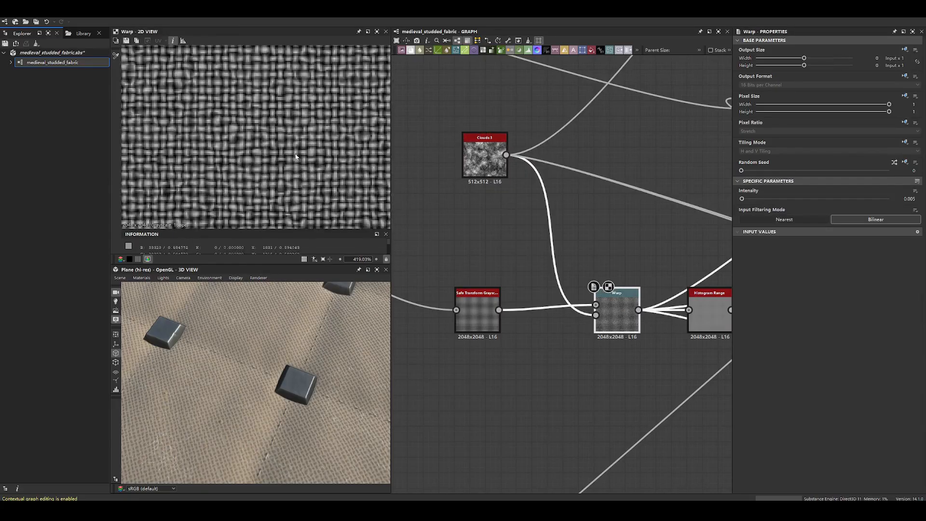
key(F1)
drag(177, 63, 351, 236)
key(ctrl+t)
drag(273, 164, 683, 157)
- Display the weave's Safe Transform Grayscale output and pin a capture of its undistorted threads beside the warped capture
double_click(482, 304)
key(F1)
drag(171, 49, 351, 221)
key(ctrl+t)
drag(308, 174, 541, 203)
drag(688, 123, 694, 147)
- Mark matching threads on both pinned captures with freehand blue circles and strokes, and close the annotation
key(F1)
mouse_move(356, 63)
mouse_down()
mouse_move(457, 115)
mouse_move(868, 277)
mouse_up()
click(742, 286)
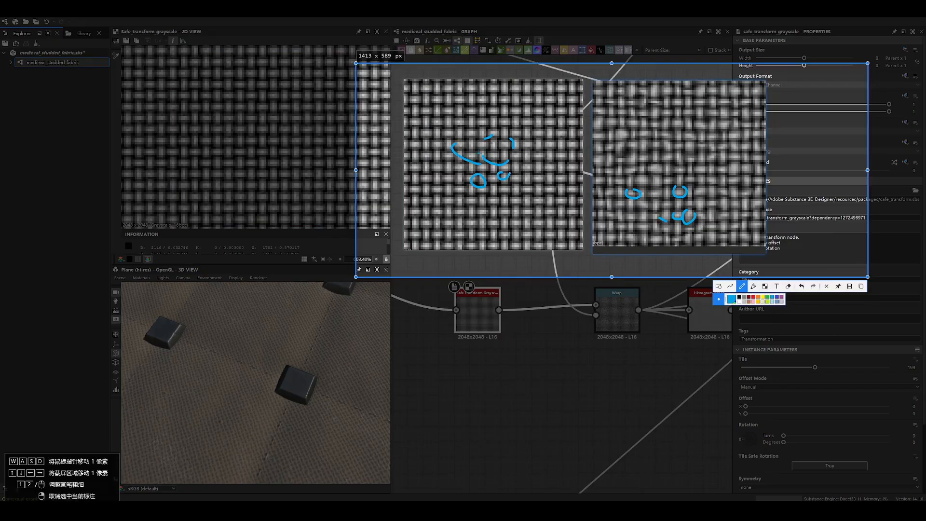
key(Escape)
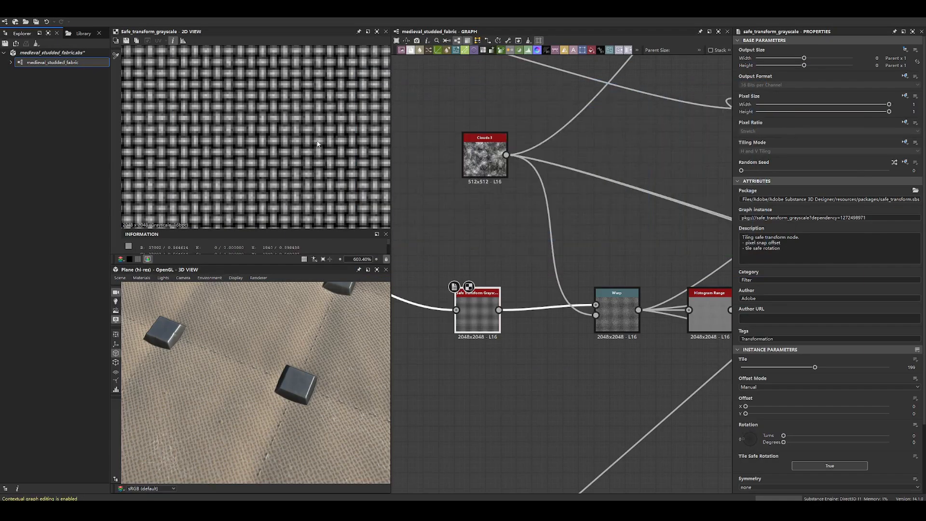
- View the Clouds 3 noise again and add a BnW Spots 1 node below it as an alternative noise
click(485, 155)
scroll(311, 147, down, 5)
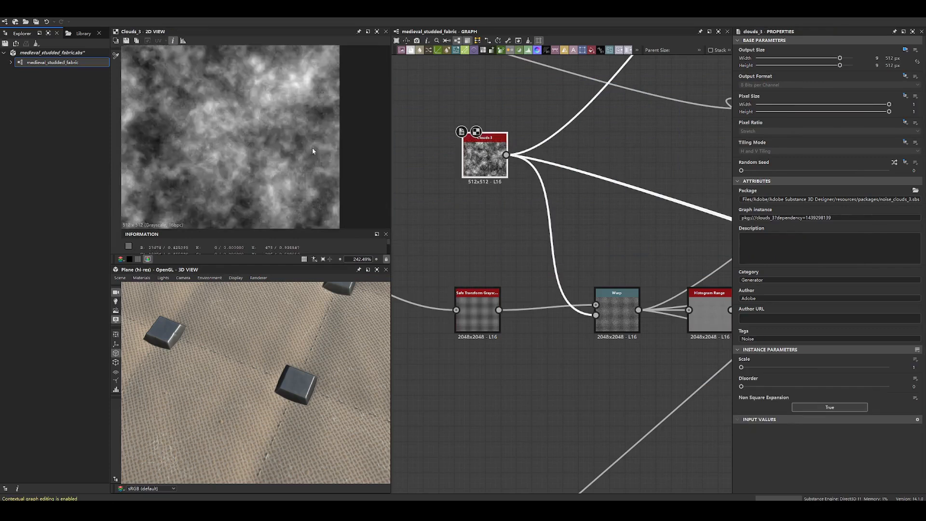
key(space)
text(no)
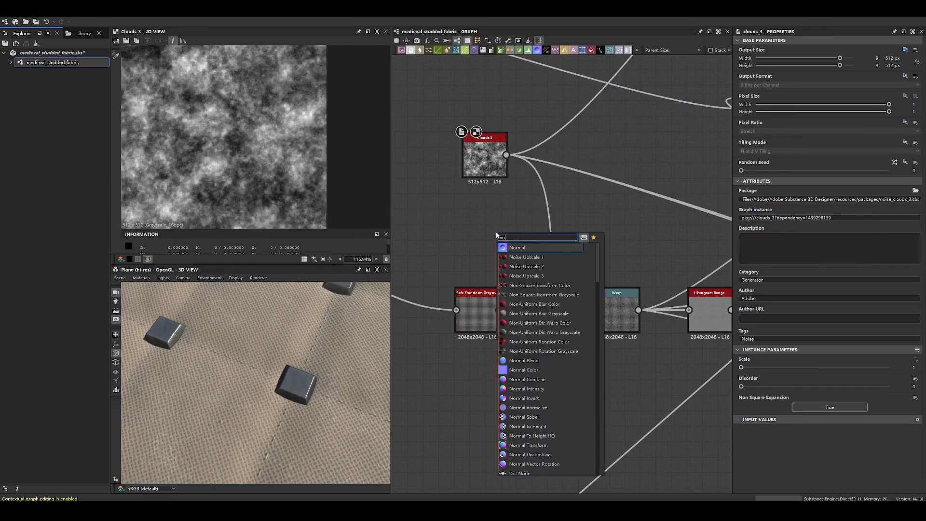
key(BackSpace)
key(BackSpace)
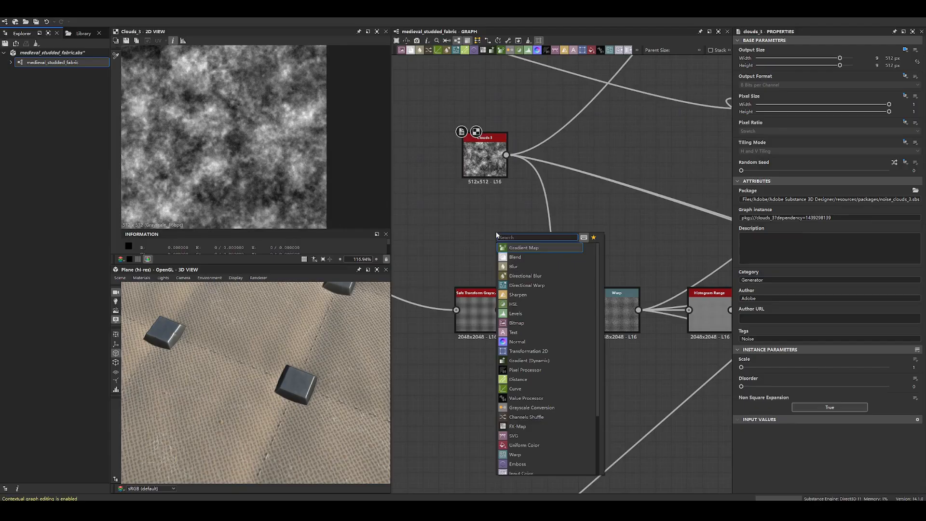
text(bn)
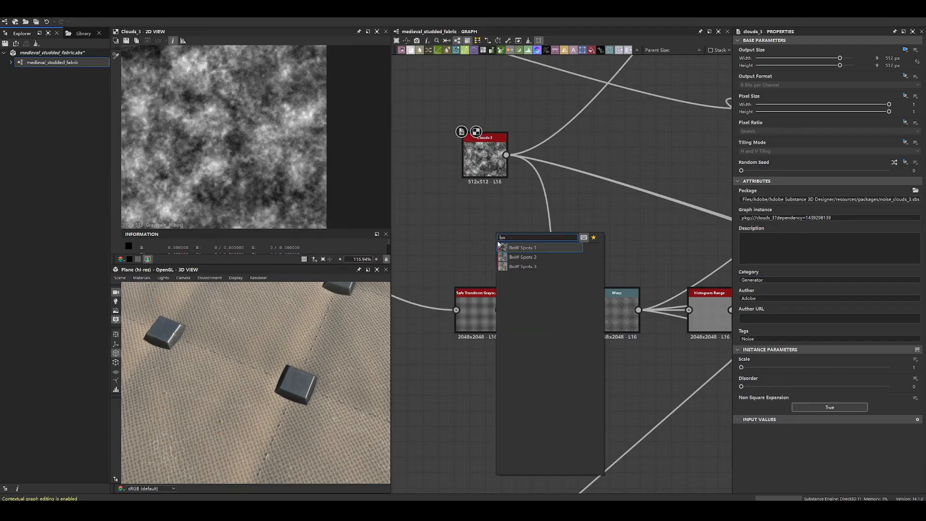
click(504, 248)
scroll(264, 144, down, 3)
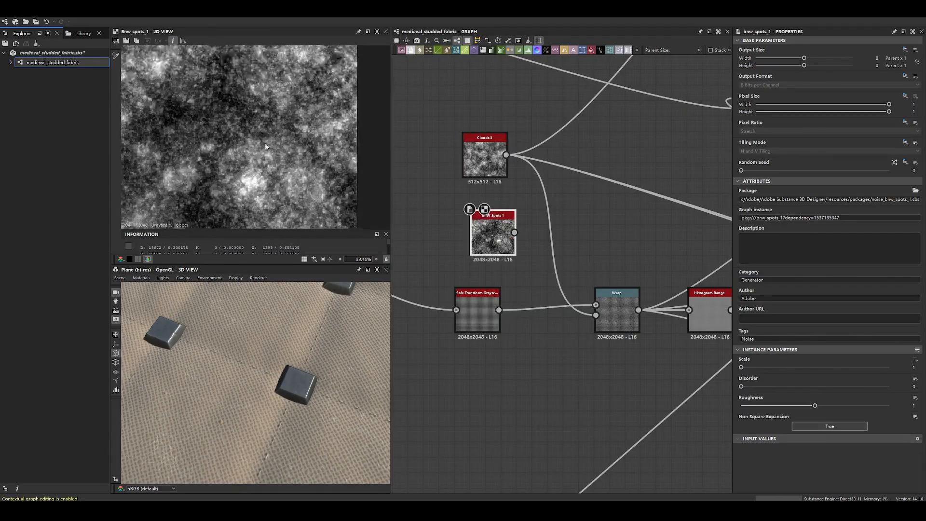
- Add a BnW Spots 2 node beside BnW Spots 1 and inspect its noise
key(space)
text(bnw)
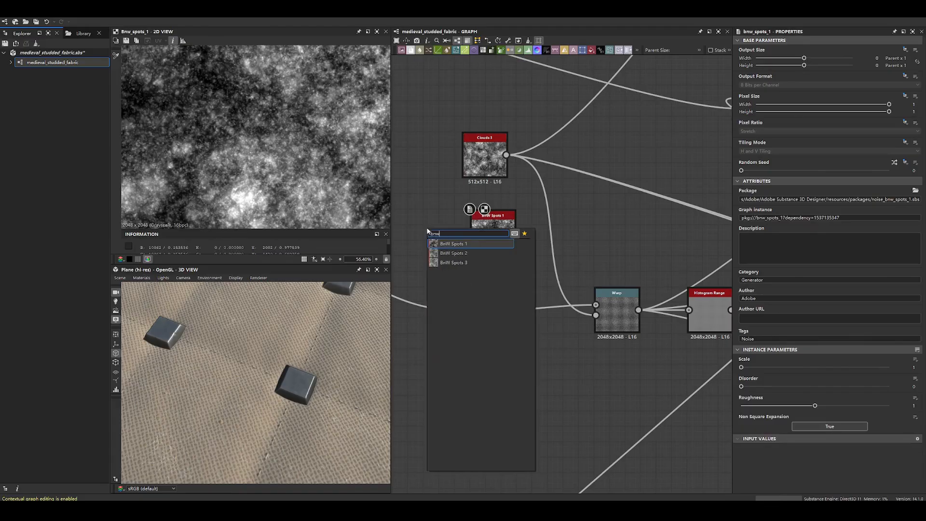
click(454, 254)
scroll(336, 168, up, 5)
- Add a Blur HQ Grayscale after BnW Spots 2 and set its intensity to 1.01
key(space)
text(blur)
key(Return)
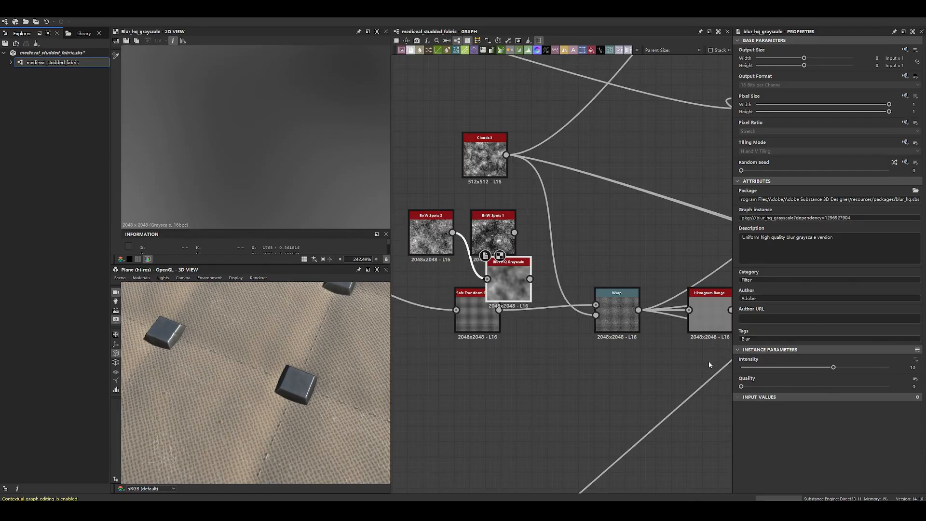
drag(833, 368, 752, 369)
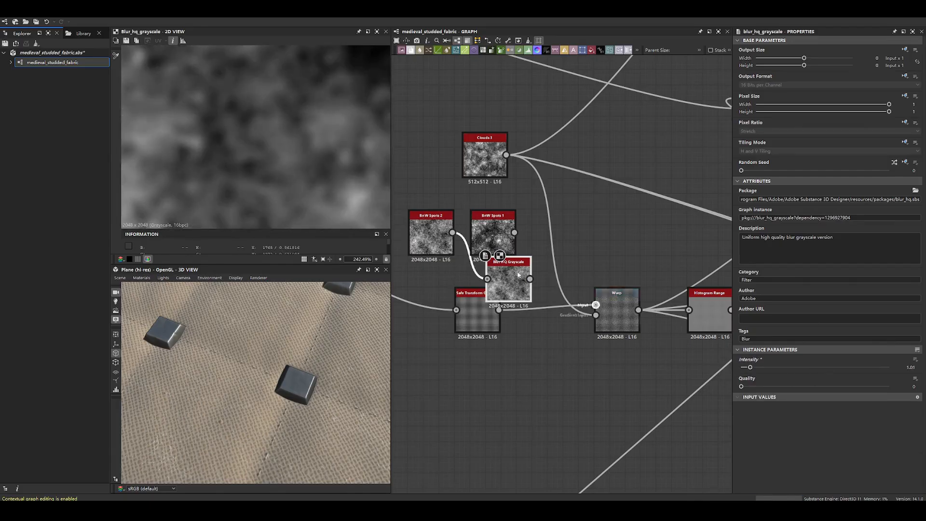
scroll(345, 201, down, 4)
- Delete the two BnW Spots test nodes and the Blur HQ Grayscale node
drag(404, 196, 517, 248)
key(Delete)
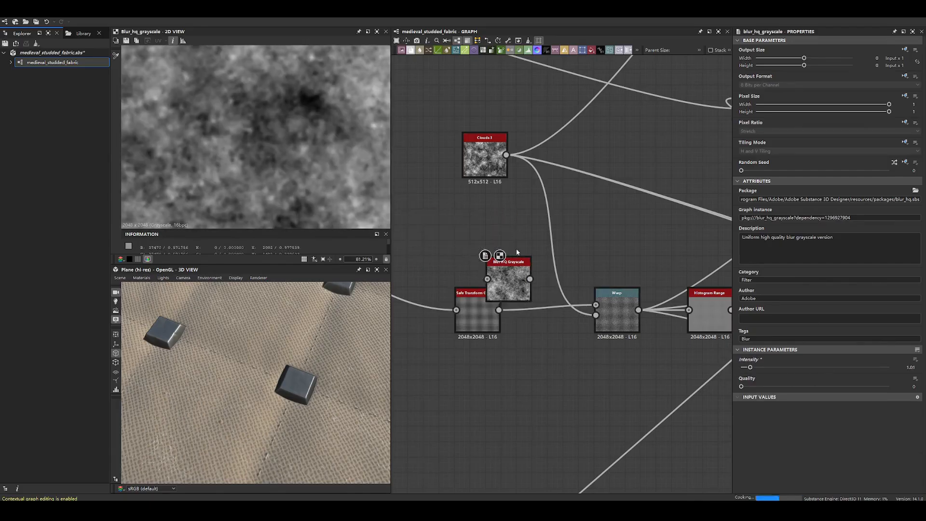
click(510, 267)
key(Delete)
- Shift the Clouds 3 node slightly left and move the Histogram Range fed by the Warp to a clear area below it
scroll(638, 267, down, 4)
drag(567, 215, 535, 214)
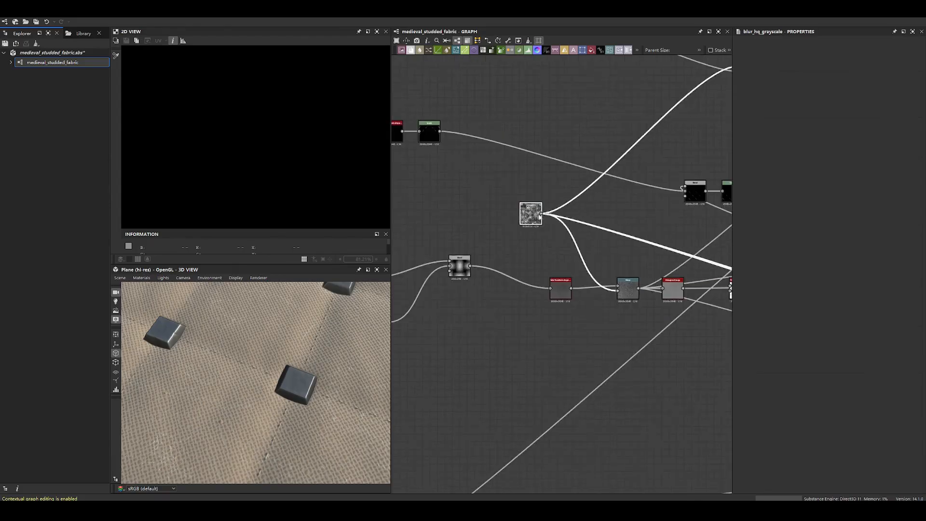
scroll(563, 225, down, 4)
scroll(608, 256, up, 7)
scroll(604, 258, down, 4)
drag(584, 263, 578, 276)
drag(527, 262, 521, 288)
middle_drag(633, 262, 509, 283)
drag(495, 280, 536, 359)
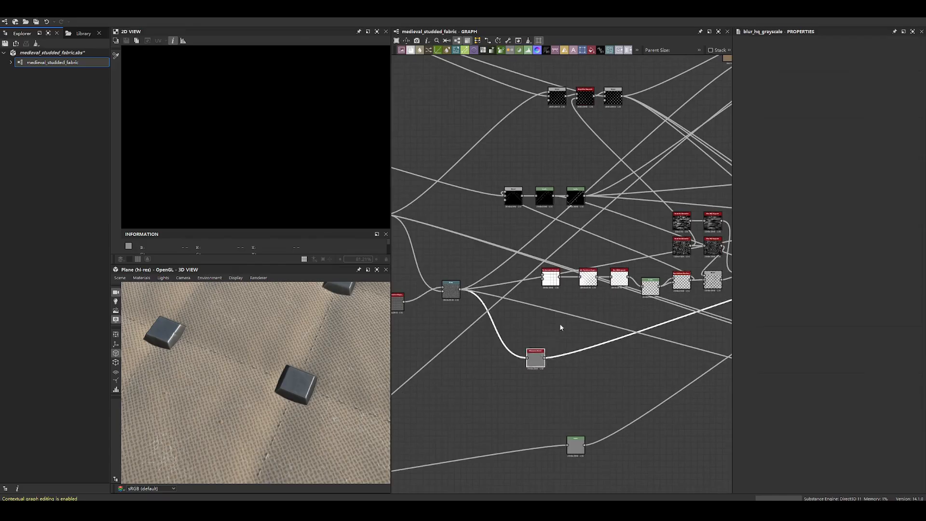
- Move the Blend node of the diamond-line branch left, away from the two Levels nodes it feeds
scroll(560, 324, down, 5)
middle_drag(561, 337, 437, 318)
drag(426, 322, 446, 327)
middle_drag(418, 263, 589, 277)
scroll(588, 276, up, 1)
scroll(589, 276, up, 2)
drag(588, 259, 569, 259)
scroll(578, 271, down, 3)
middle_drag(578, 271, 610, 283)
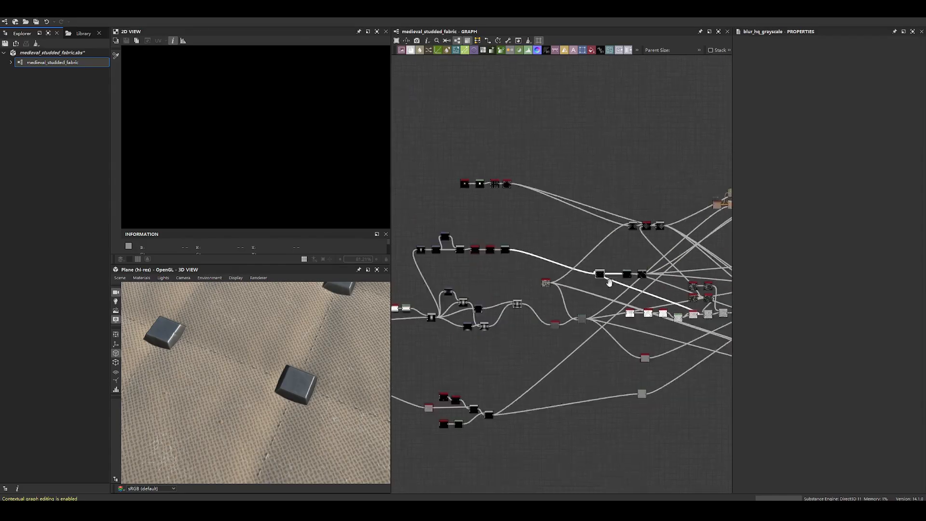
- Move the chain of white pattern nodes down and left to sit below the Warp's connections
middle_drag(673, 325, 615, 295)
scroll(615, 295, up, 3)
drag(539, 273, 525, 366)
middle_drag(682, 329, 638, 300)
scroll(638, 300, down, 3)
- Select the Clouds 3, Safe Transform and Warp nodes together and move them left toward the weave chain
middle_drag(513, 272, 623, 247)
scroll(623, 247, up, 3)
drag(568, 172, 664, 294)
drag(660, 259, 607, 260)
scroll(581, 242, down, 3)
- Select the four nodes of the stud chain and put a frame around them
middle_drag(581, 242, 636, 250)
drag(497, 219, 633, 281)
drag(543, 115, 648, 160)
right_click(598, 148)
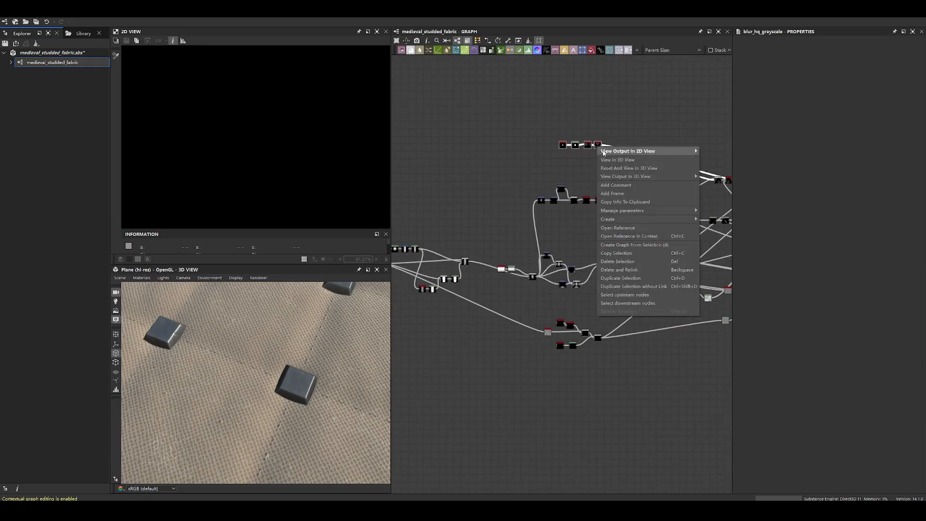
click(616, 185)
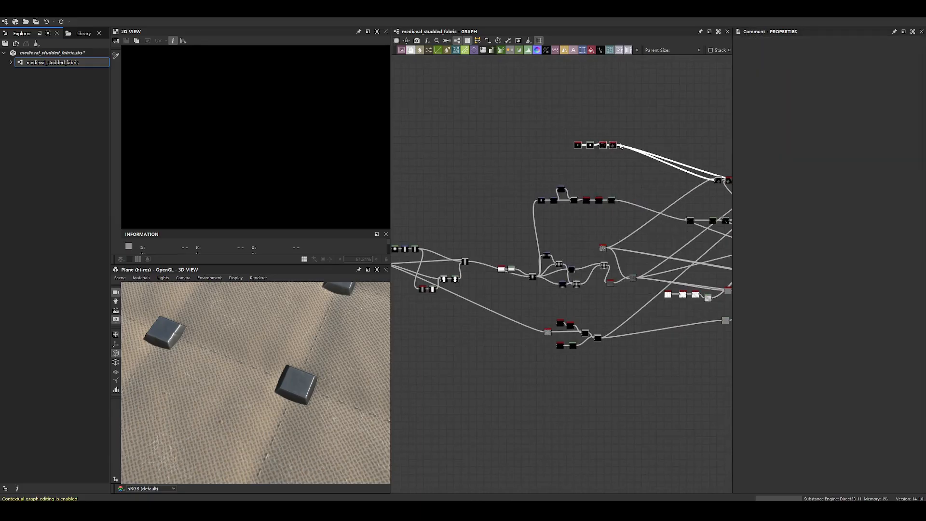
right_click(620, 146)
click(638, 192)
- Select the diamond-line chain below the stud frame and put a frame around it
drag(479, 170, 572, 179)
right_click(612, 201)
click(635, 241)
- Tighten the weave chain by moving its final Blend left, and space it from the Clouds 3, Safe Transform and Warp nodes
drag(587, 135, 548, 114)
scroll(537, 243, up, 3)
middle_drag(476, 277, 490, 235)
drag(478, 194, 638, 300)
drag(667, 245, 652, 254)
middle_drag(673, 243, 592, 236)
drag(598, 268, 633, 264)
click(606, 224)
drag(604, 236, 569, 245)
middle_drag(563, 235, 644, 223)
- Select all weave-building nodes up to the final Blend and put a frame around them
drag(456, 181, 646, 279)
right_click(653, 236)
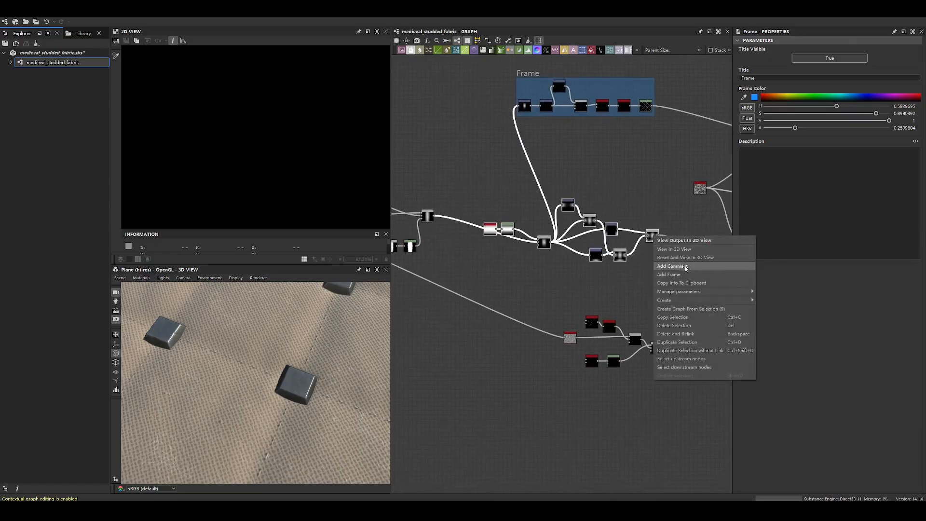
click(682, 275)
- Move the lowest branch's final node closer to its chain and put a frame around the whole branch
click(657, 348)
right_click(653, 344)
click(639, 300)
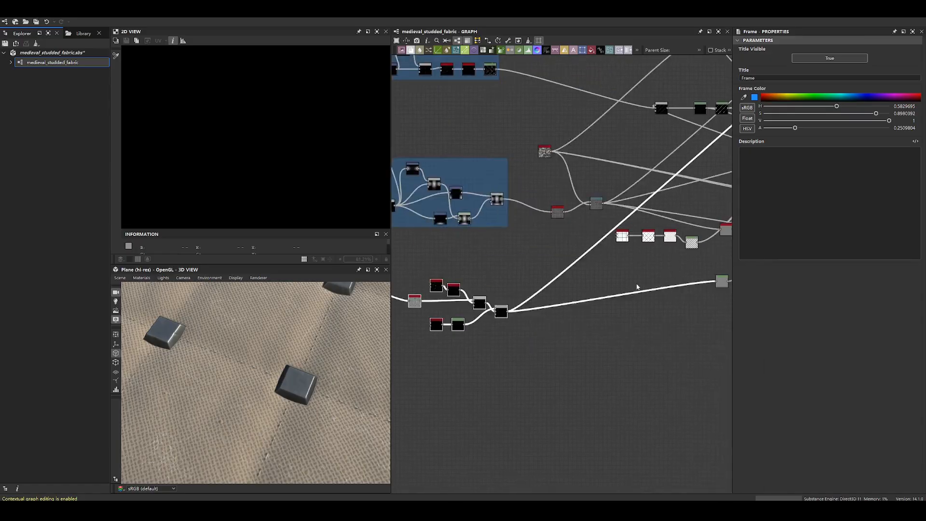
middle_drag(715, 288, 569, 279)
drag(570, 279, 415, 305)
middle_drag(465, 300, 683, 294)
drag(438, 254, 633, 319)
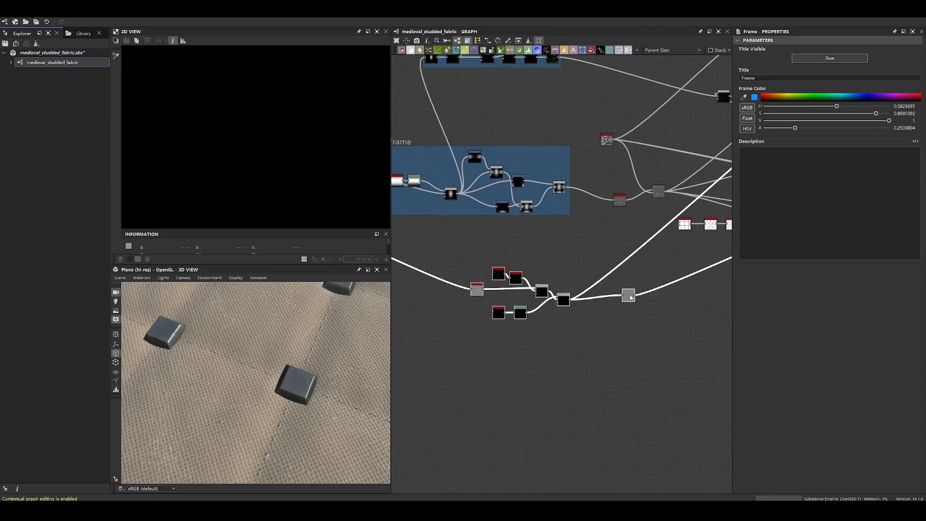
right_click(630, 294)
click(649, 333)
- Go to the start of the graph and delete the unconnected noise node there
click(575, 266)
middle_drag(574, 252, 696, 356)
scroll(685, 328, down, 3)
scroll(466, 293, up, 3)
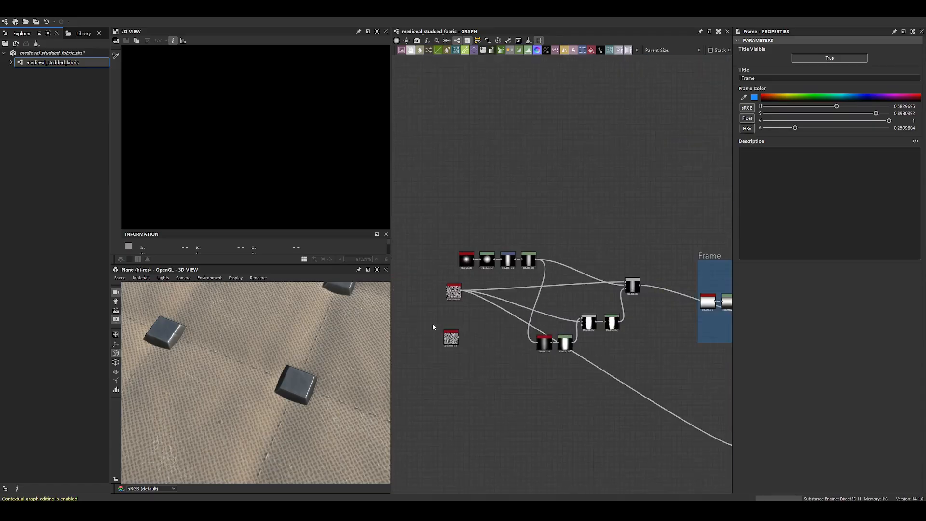
drag(433, 324, 468, 351)
key(Delete)
- Move the starting node chain left, away from the weave frame, and place its source noise node lower
drag(417, 211, 666, 389)
drag(635, 291, 591, 290)
click(438, 333)
drag(410, 291, 396, 378)
middle_drag(581, 379, 593, 340)
scroll(583, 379, down, 4)
scroll(548, 341, up, 3)
- Select the whole starting chain with its source noise and put a frame around it
drag(418, 232, 574, 364)
right_click(560, 286)
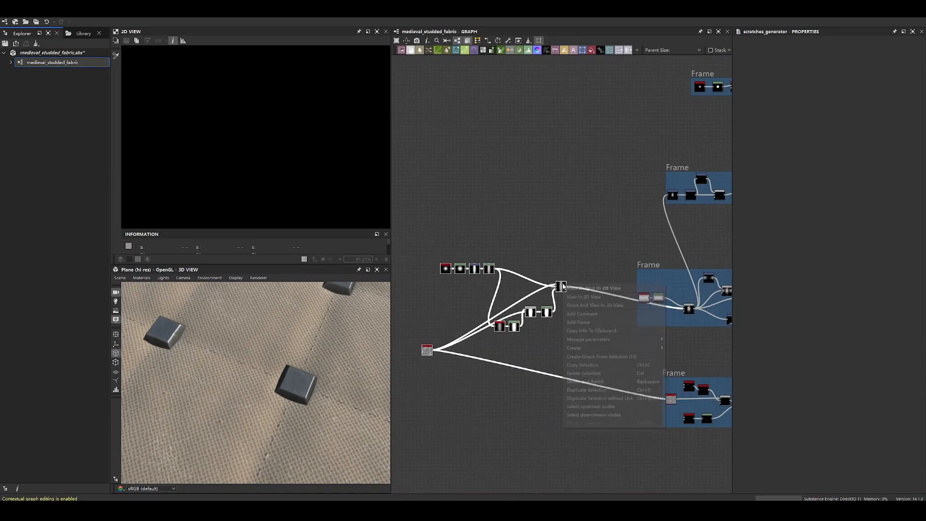
click(595, 320)
drag(542, 262, 528, 259)
scroll(607, 215, down, 3)
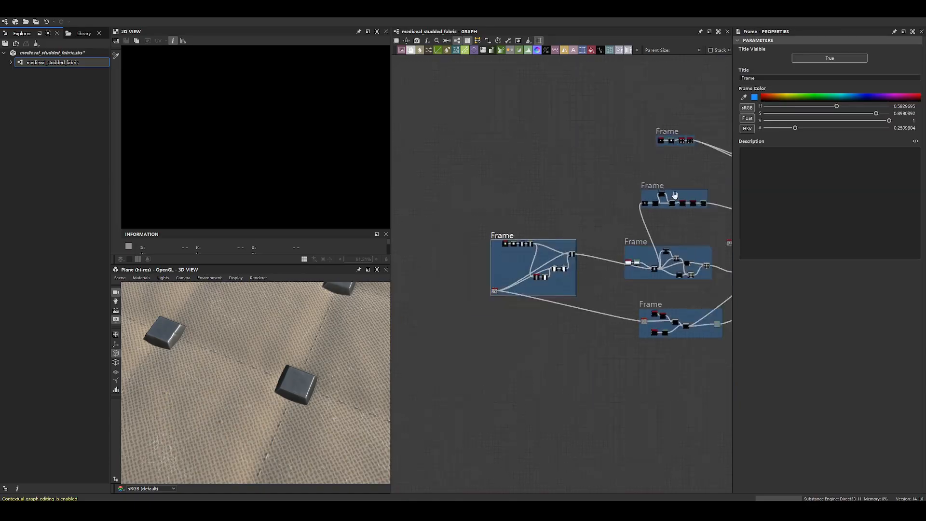
- Display the Clouds 3 noise and follow its connection to the Blend at the start of the stud branch
middle_drag(727, 218, 513, 242)
scroll(511, 255, up, 4)
mouse_move(517, 276)
mouse_down()
mouse_move(530, 263)
mouse_move(521, 264)
mouse_up()
scroll(641, 234, up, 1)
middle_drag(641, 234, 598, 297)
double_click(450, 336)
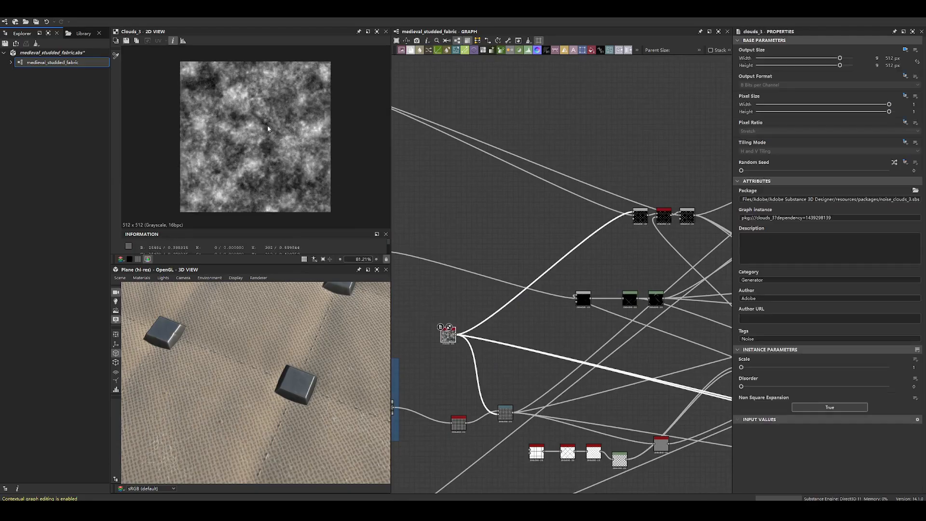
scroll(448, 342, up, 3)
scroll(483, 307, down, 3)
scroll(516, 306, up, 3)
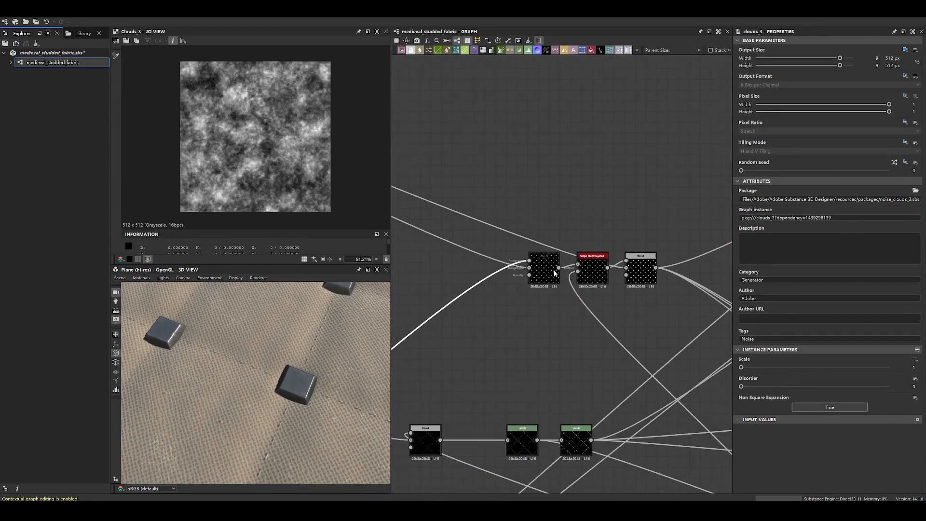
- Display the stud branch's first Blend and check its inputs, blending mode and opacity
double_click(544, 269)
scroll(226, 114, up, 5)
scroll(539, 258, up, 5)
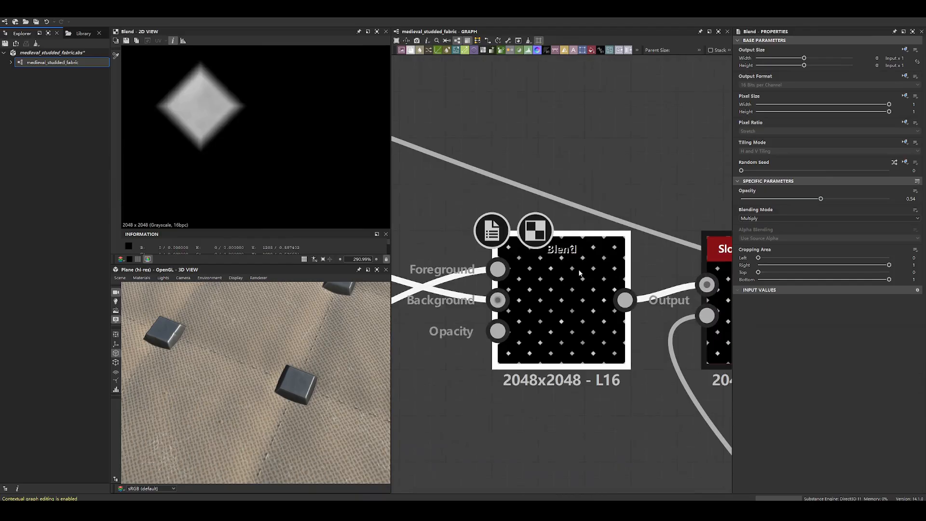
scroll(299, 169, down, 6)
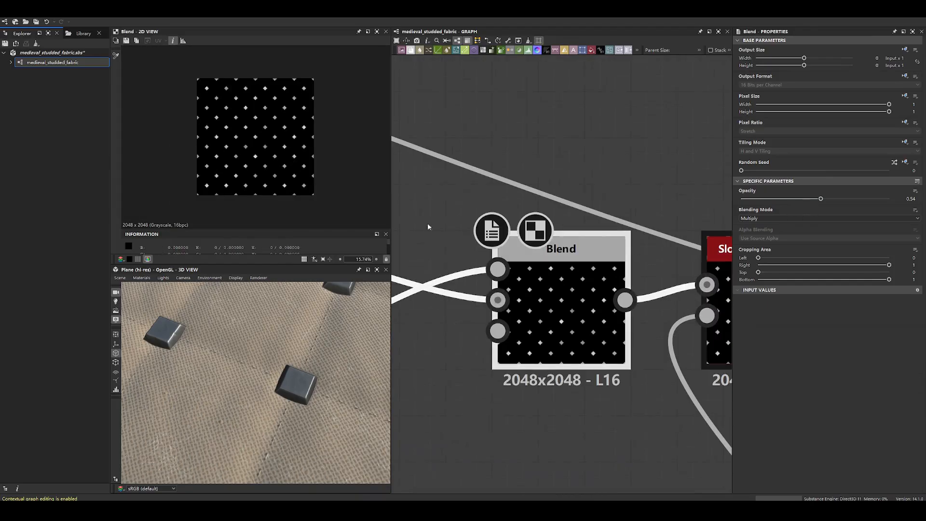
scroll(595, 245, down, 6)
scroll(593, 243, up, 5)
- Compare the stud Blend's output with its foreground and background inputs, zoomed in on the studs
double_click(606, 216)
scroll(334, 155, up, 5)
double_click(606, 248)
double_click(639, 254)
scroll(319, 221, up, 6)
double_click(606, 248)
double_click(638, 253)
scroll(305, 152, down, 3)
scroll(279, 128, up, 4)
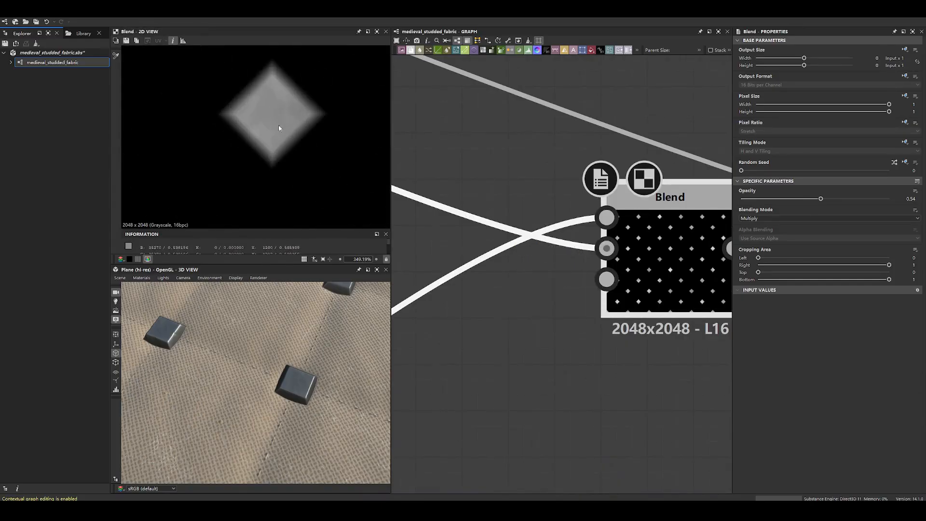
- Enlarge the pixel information area and examine the grey values of individual studs in the Blend output
scroll(260, 111, up, 4)
scroll(270, 135, down, 8)
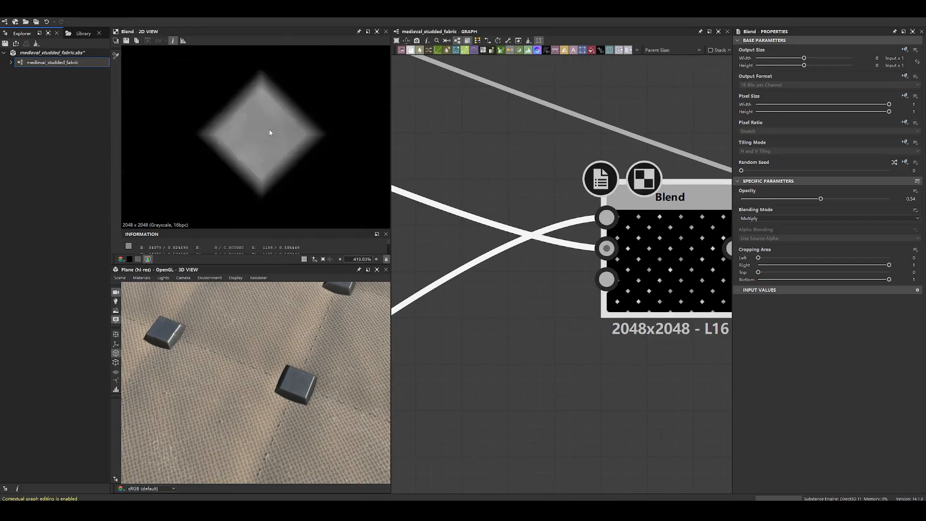
scroll(284, 140, down, 3)
scroll(236, 133, up, 7)
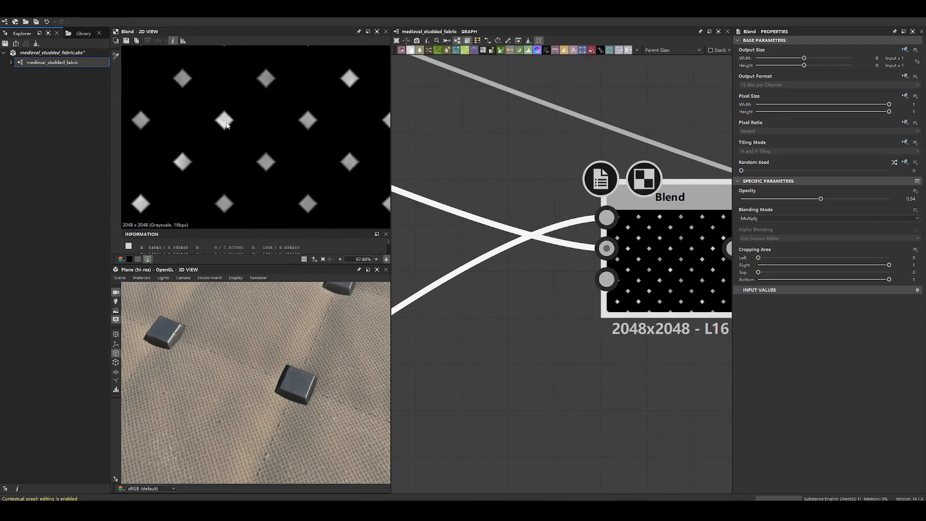
drag(285, 230, 285, 192)
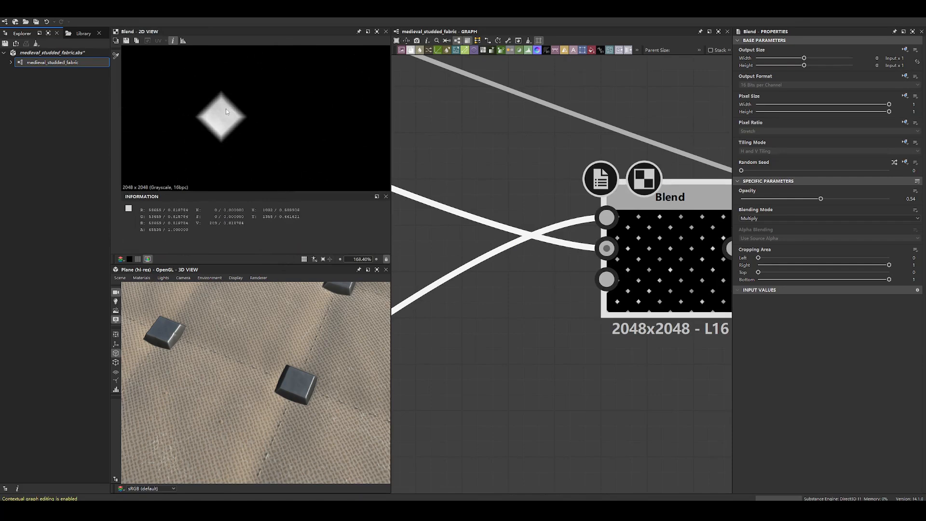
scroll(264, 103, down, 4)
scroll(264, 104, up, 4)
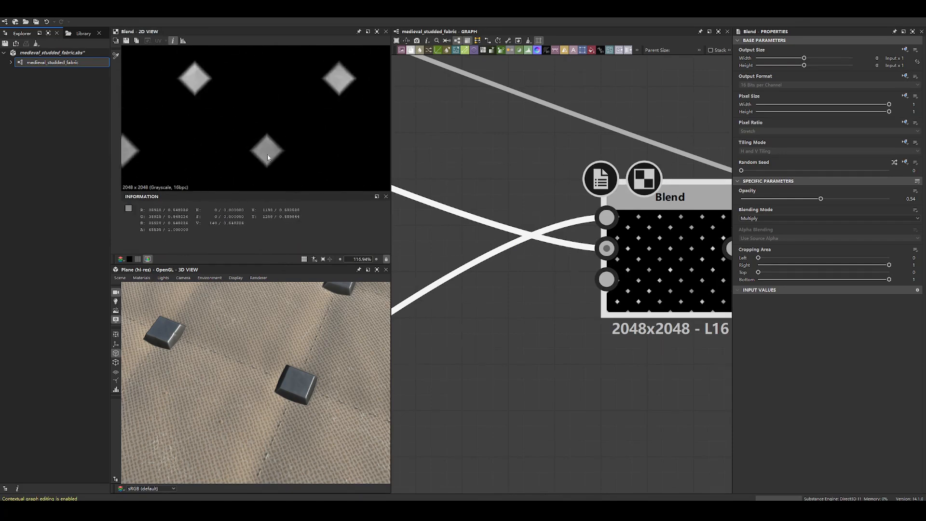
scroll(545, 239, down, 10)
- Display the Clouds 3 noise once more and return to the output of the stud Blend it drives
middle_drag(499, 273, 553, 255)
scroll(553, 254, up, 3)
scroll(578, 263, down, 6)
middle_drag(441, 347, 517, 315)
double_click(520, 310)
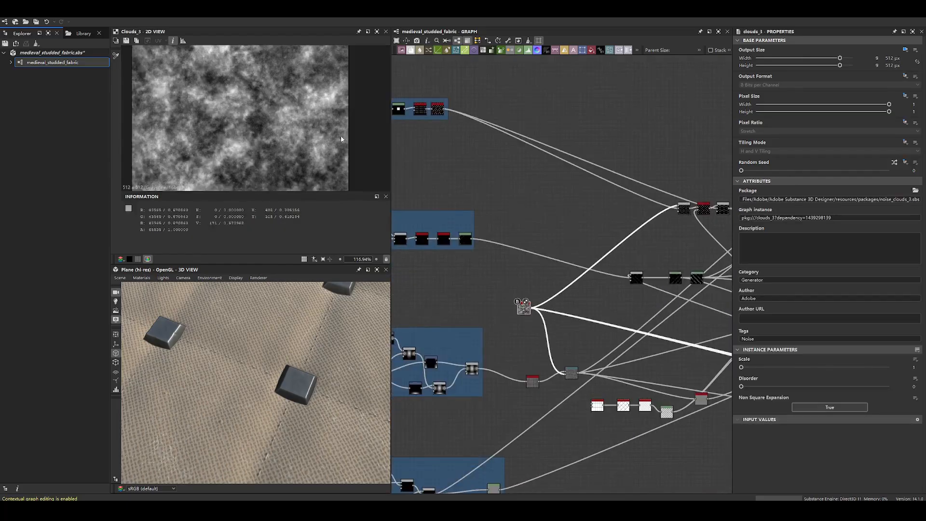
middle_drag(709, 224, 523, 254)
scroll(524, 252, up, 4)
double_click(472, 220)
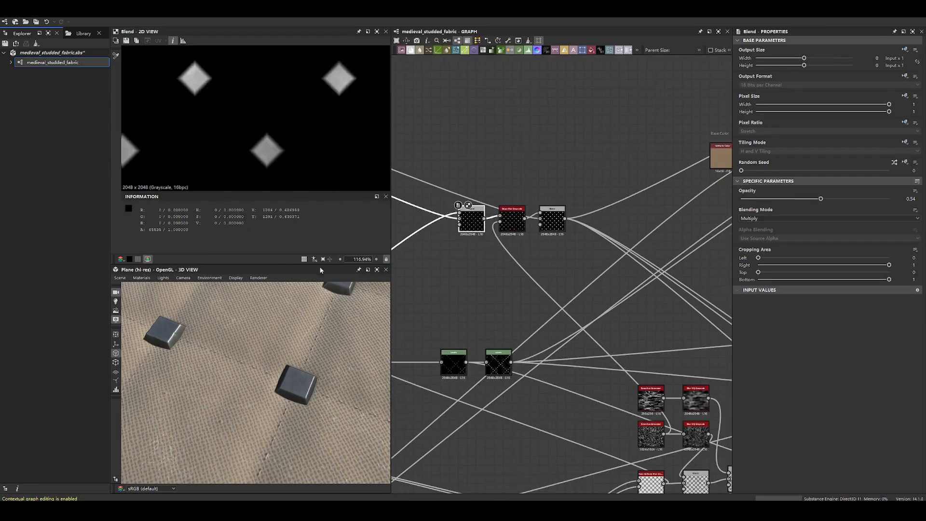
- Examine a metal stud up close on the 3D plane and survey the framed stud branch feeding the Blend
scroll(279, 350, up, 3)
drag(273, 356, 354, 359)
scroll(484, 236, up, 1)
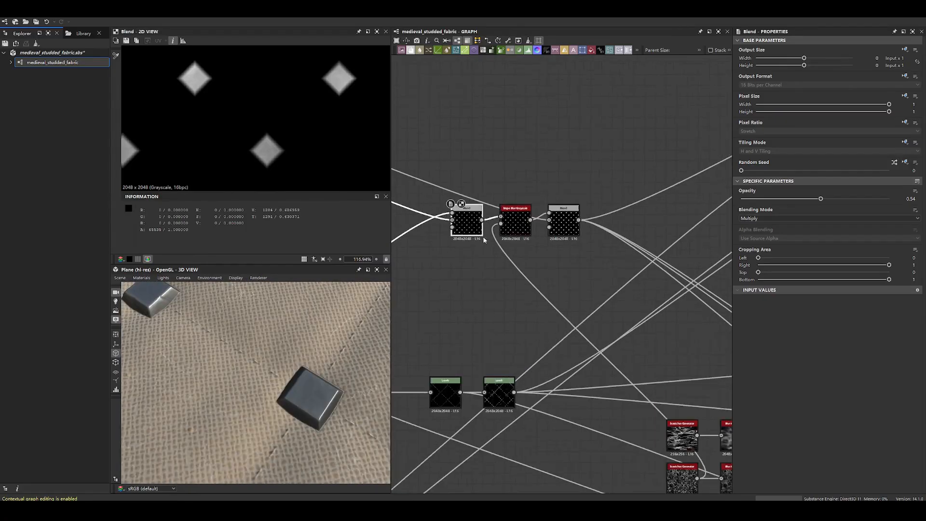
middle_drag(484, 237, 649, 240)
scroll(642, 237, down, 4)
scroll(564, 190, down, 4)
middle_drag(556, 192, 566, 231)
scroll(461, 182, up, 2)
drag(462, 184, 523, 183)
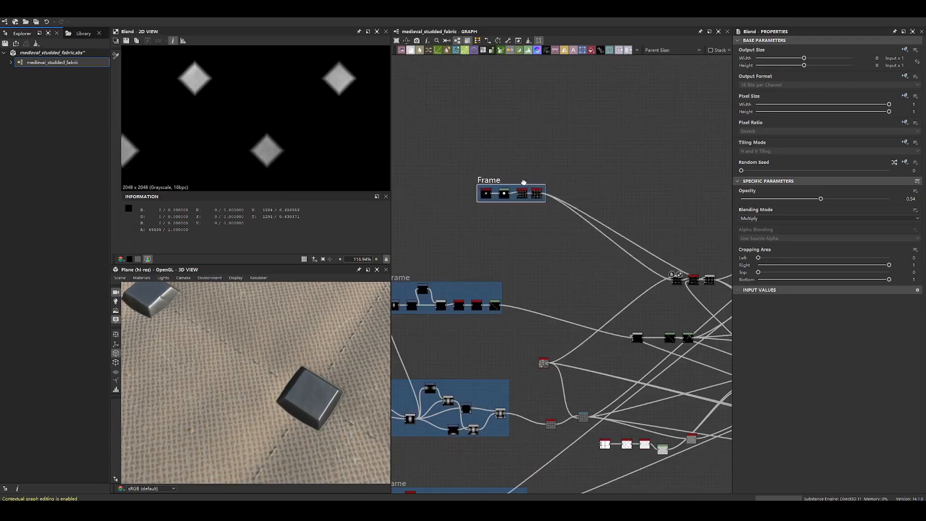
- Display the stud branch's Slope Blur Grayscale and check its samples, intensity and mode
middle_drag(674, 279, 554, 258)
scroll(553, 258, up, 4)
drag(558, 262, 521, 263)
scroll(579, 263, up, 4)
drag(623, 268, 575, 285)
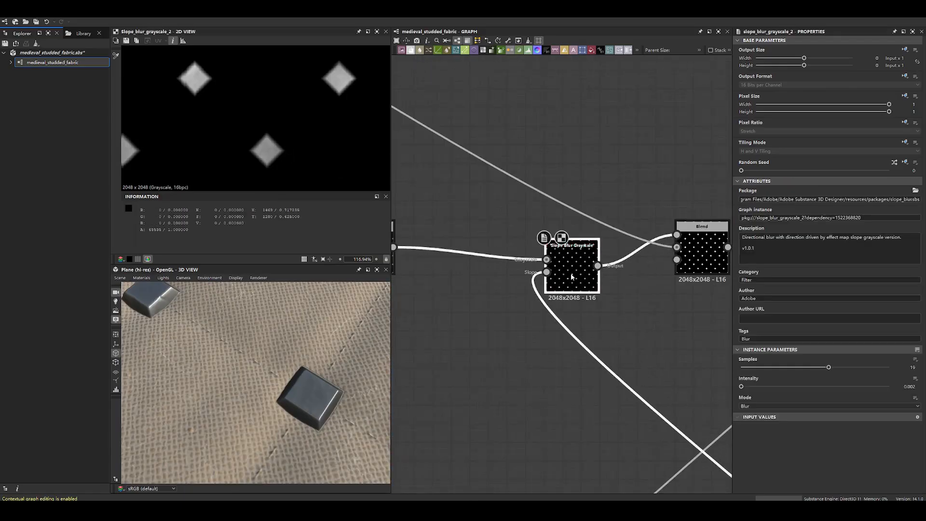
scroll(267, 122, down, 4)
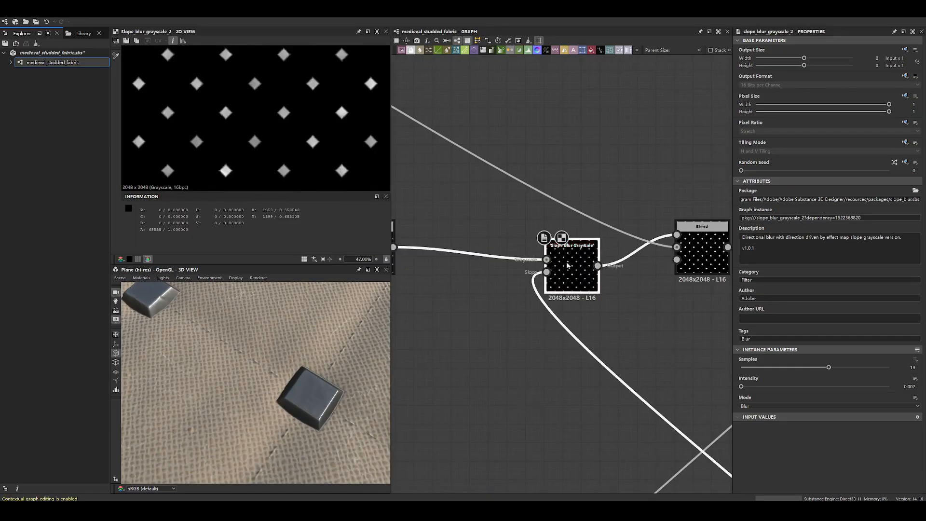
- Compare the Slope Blur's grayscale and scratches slope inputs with its own output
double_click(546, 261)
double_click(547, 273)
scroll(277, 129, up, 7)
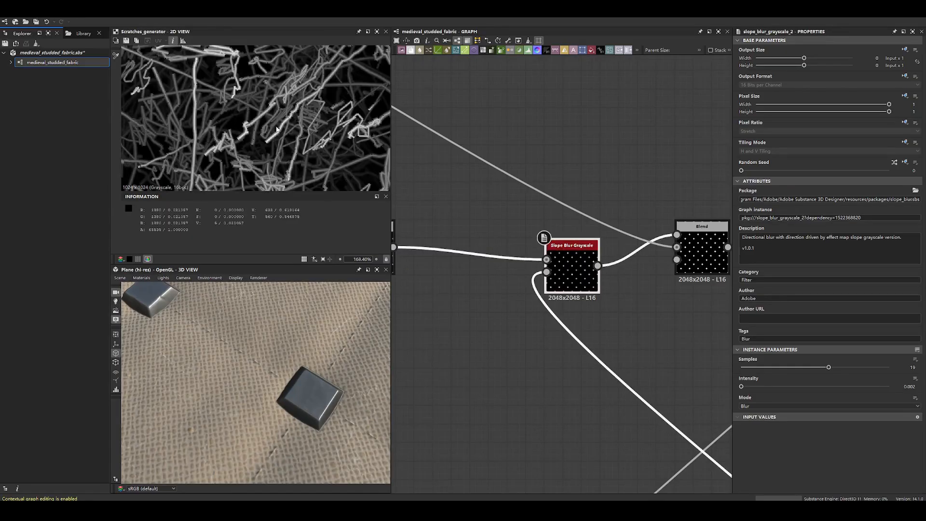
double_click(566, 273)
scroll(281, 136, down, 5)
scroll(593, 200, down, 6)
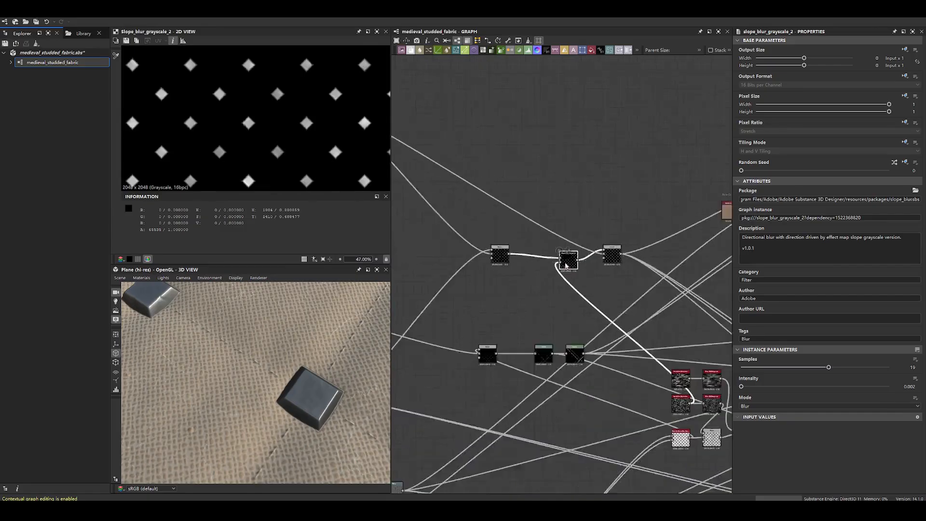
- Display the weave branch's Safe Transform Grayscale, Warp and Histogram Range outputs in turn
scroll(593, 200, up, 2)
scroll(560, 213, down, 1)
middle_drag(560, 214, 507, 201)
scroll(625, 287, up, 2)
middle_drag(624, 287, 690, 223)
middle_drag(480, 256, 609, 257)
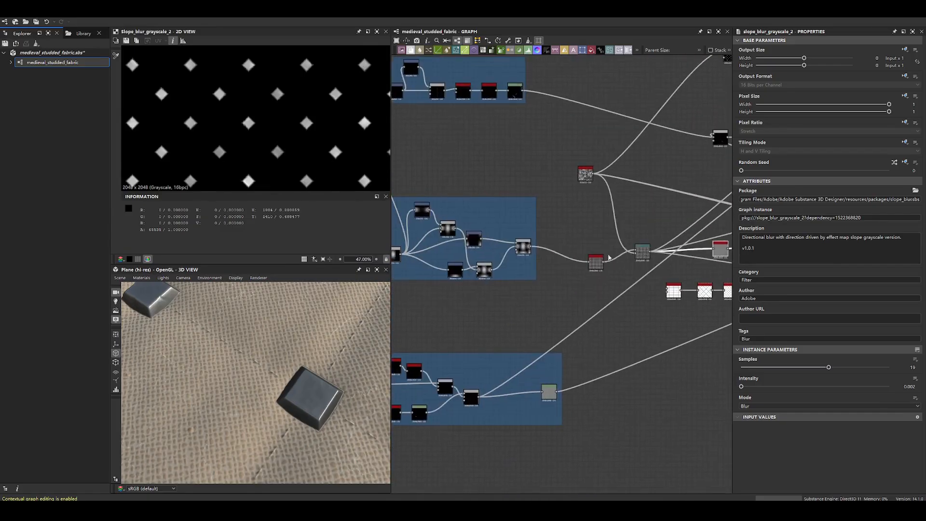
double_click(599, 252)
scroll(627, 249, up, 3)
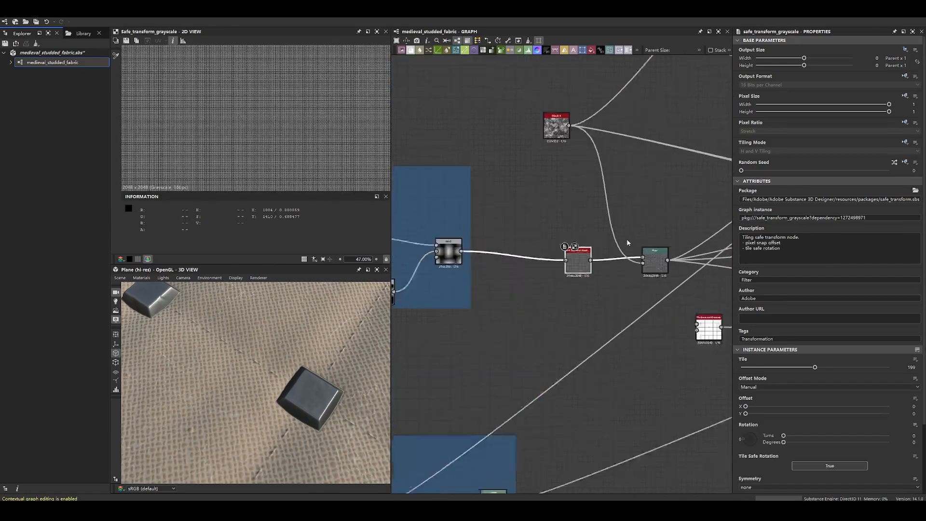
middle_drag(642, 222, 415, 241)
double_click(437, 282)
double_click(605, 282)
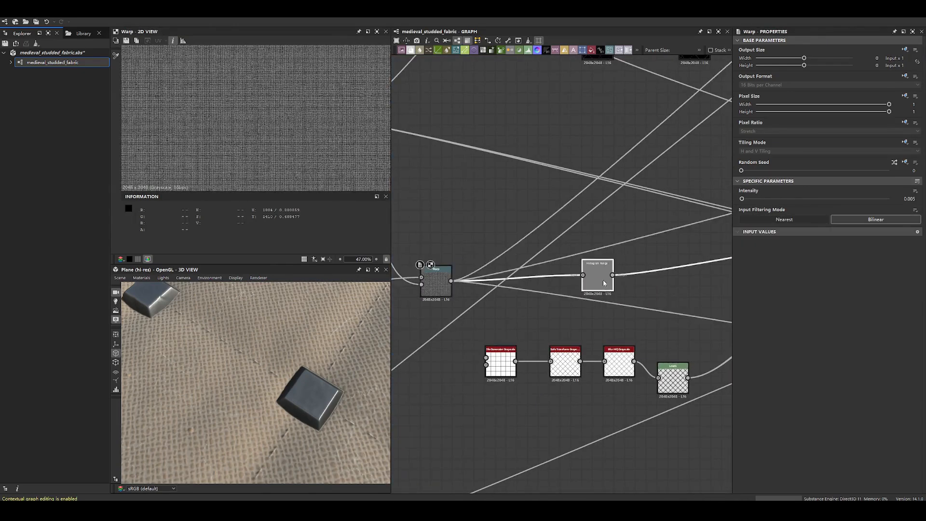
- Move the Histogram Range node farther from the weave Warp, and shift the Warp up and away from its Safe Transform
middle_drag(643, 278, 478, 312)
scroll(478, 312, down, 3)
mouse_move(545, 257)
middle_down()
mouse_move(490, 317)
mouse_move(521, 252)
mouse_move(555, 254)
middle_up()
drag(459, 290, 558, 288)
middle_drag(498, 281, 585, 267)
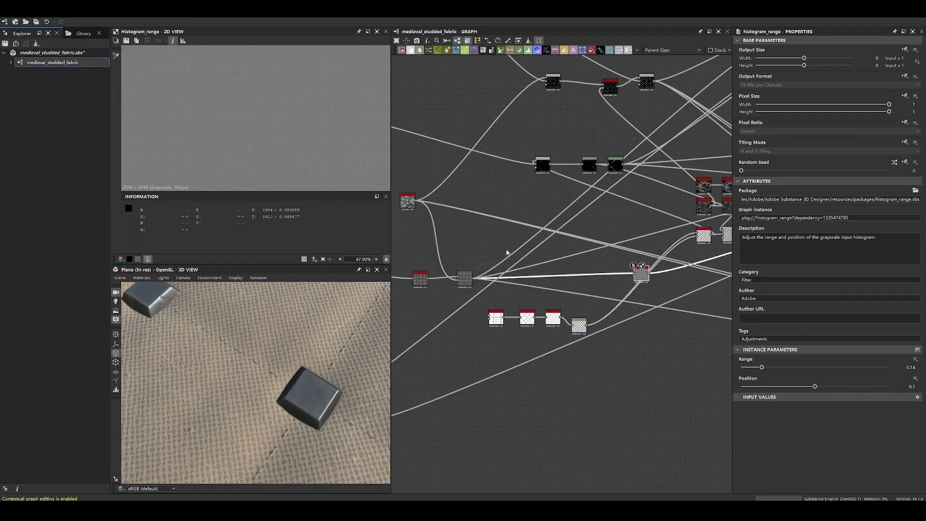
drag(467, 283, 511, 256)
- Trace the connections running from the weave and stud branches to the downstream scratch, blend and material nodes
middle_drag(724, 217, 518, 245)
scroll(542, 244, up, 1)
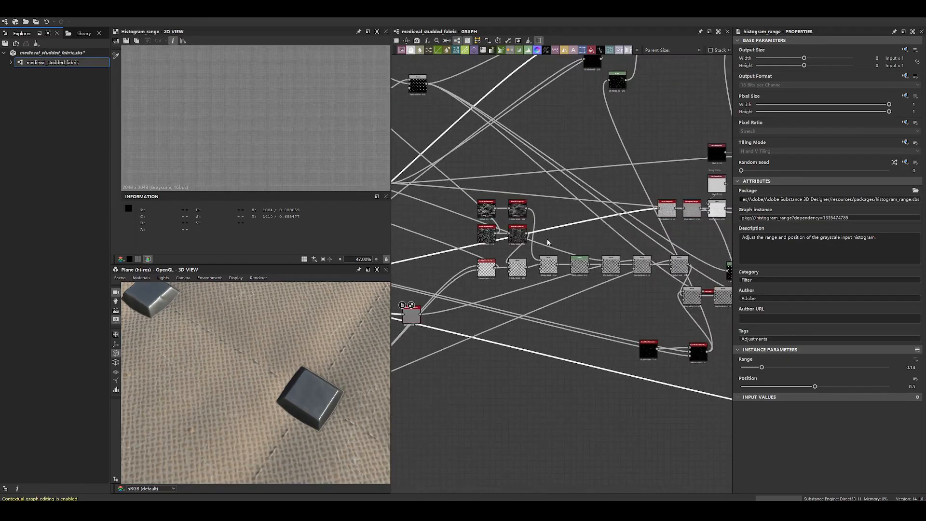
middle_drag(687, 212, 556, 227)
middle_drag(419, 225, 608, 219)
scroll(608, 219, up, 5)
middle_drag(547, 212, 663, 209)
drag(685, 309, 438, 225)
middle_drag(394, 183, 661, 236)
scroll(555, 223, down, 5)
drag(657, 235, 574, 212)
drag(638, 223, 649, 212)
middle_drag(650, 212, 598, 205)
- Move the Histogram Range, the scratch generators with their blurs, and the Non Uniform Blur closer to the weave Warp
click(606, 307)
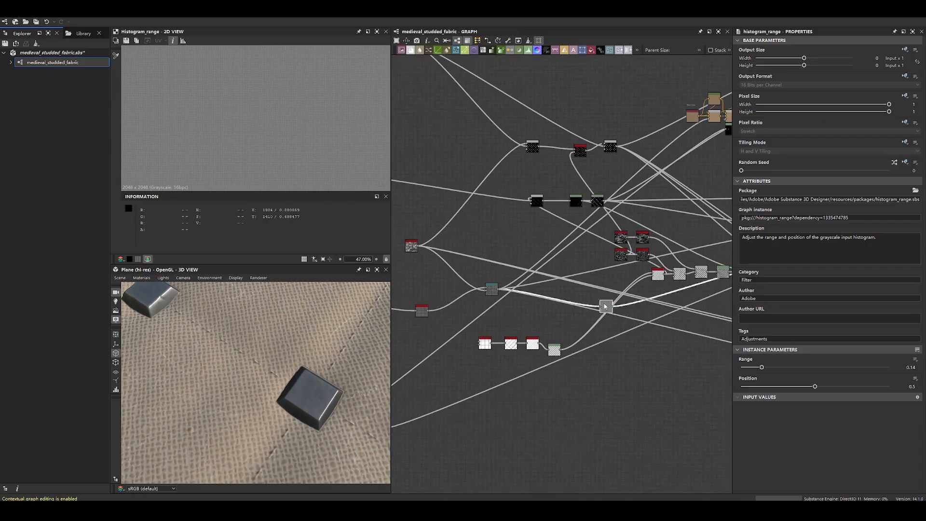
drag(658, 277, 545, 225)
click(586, 236)
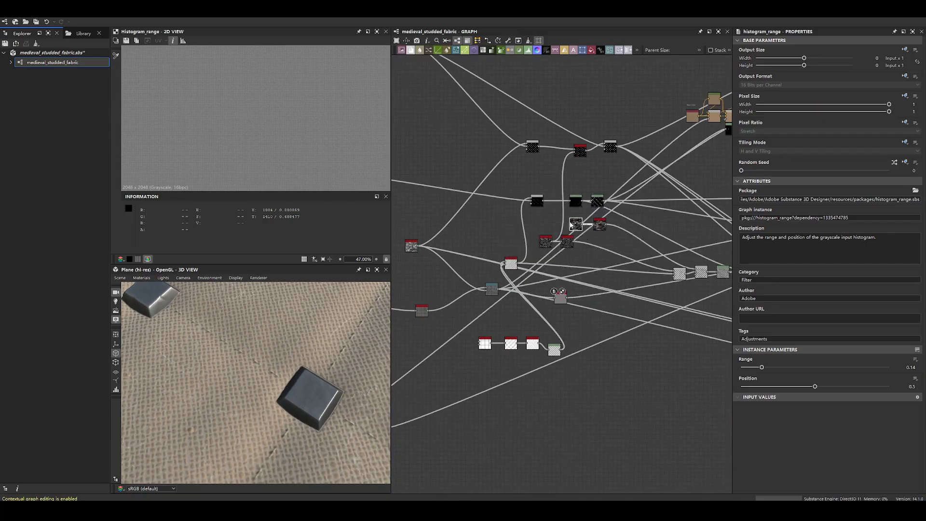
click(601, 224)
drag(543, 226, 568, 247)
middle_drag(539, 255, 577, 223)
drag(509, 295, 521, 324)
scroll(521, 324, up, 4)
scroll(521, 324, up, 1)
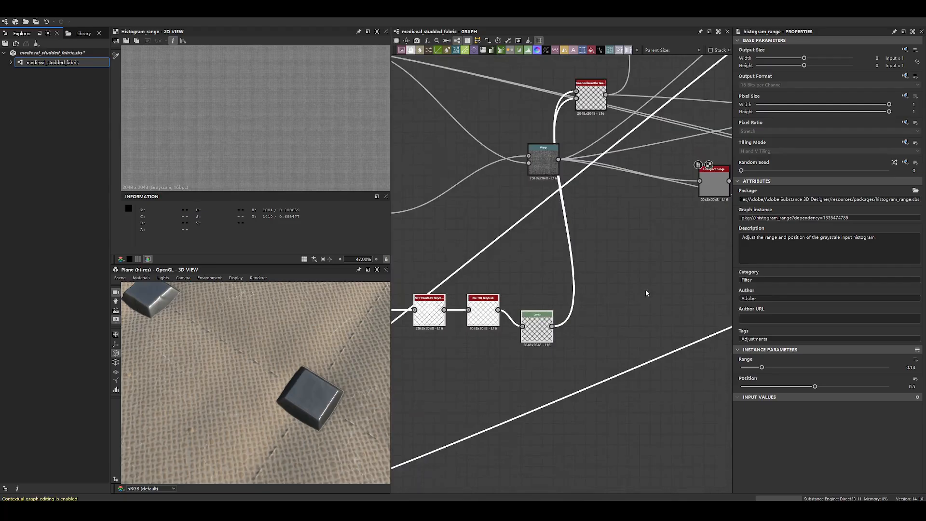
- Select the Tile Generator, Safe Transform, Blur HQ and Levels chain and add a frame around it
middle_drag(498, 290, 605, 260)
click(592, 248)
double_click(474, 281)
scroll(559, 246, down, 3)
drag(504, 248, 622, 271)
right_click(581, 262)
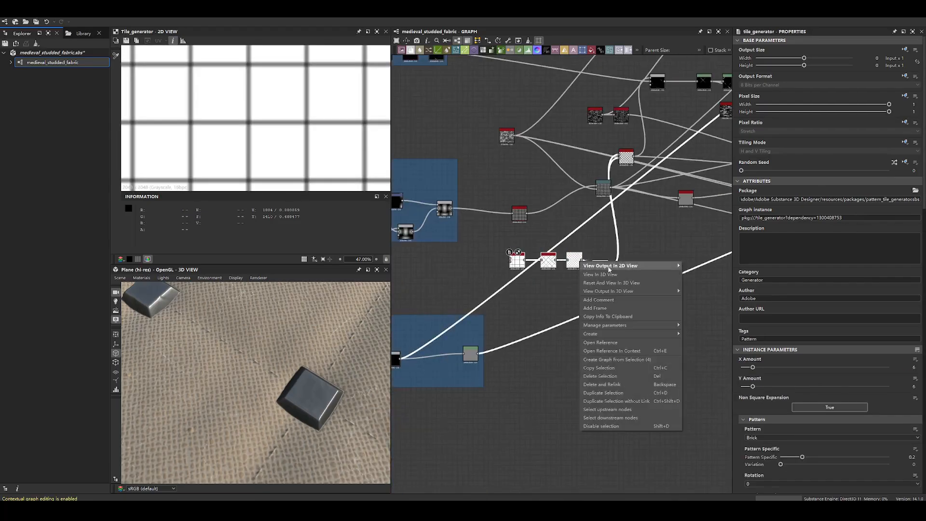
click(612, 309)
- Examine the framed Tile Generator's square grid pattern as a whole and close up on its blurred lines
scroll(487, 244, up, 2)
scroll(316, 129, down, 1)
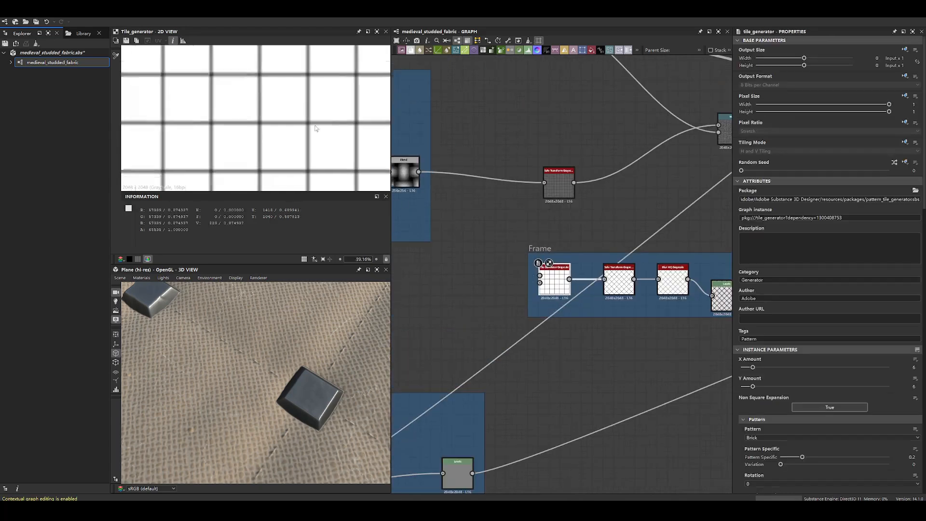
scroll(316, 129, down, 6)
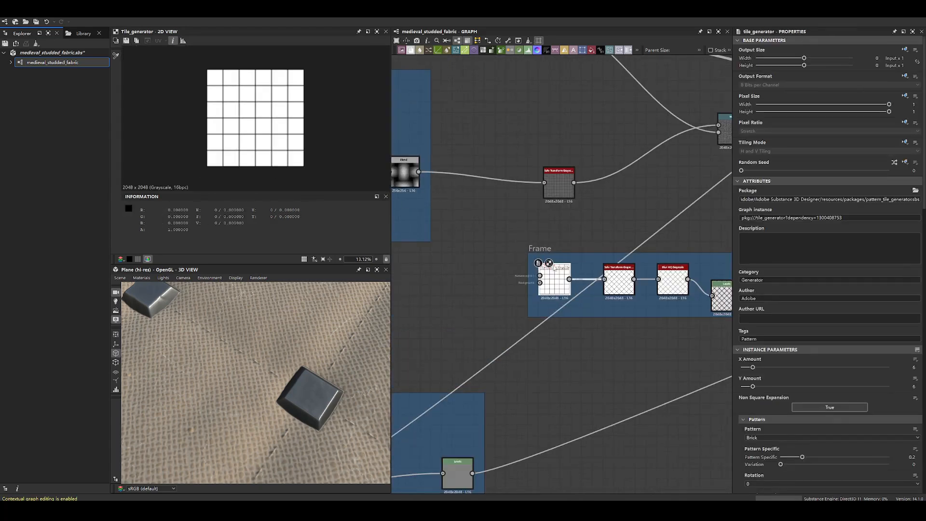
scroll(557, 270, up, 5)
click(589, 288)
scroll(299, 133, up, 10)
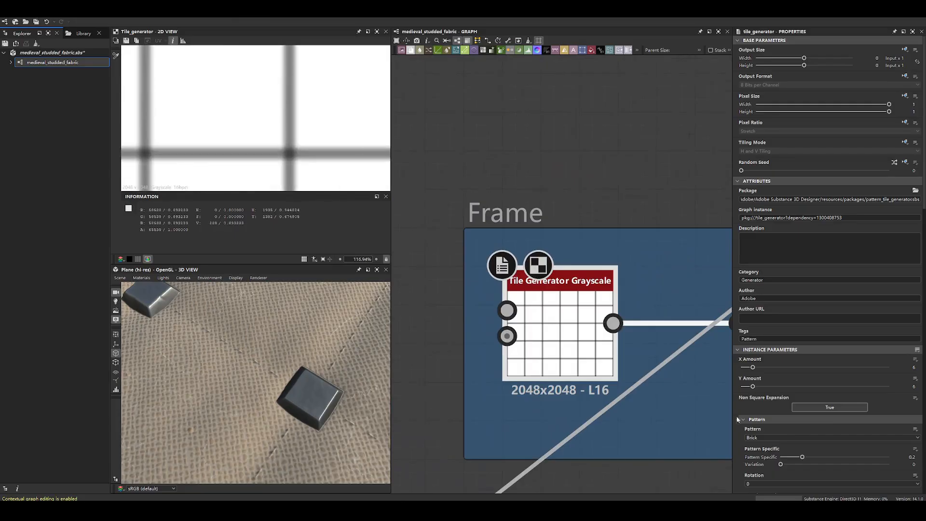
- Review the Tile Generator's instance parameters from the tile amounts and pattern through size, position, rotation and colour
scroll(752, 438, down, 3)
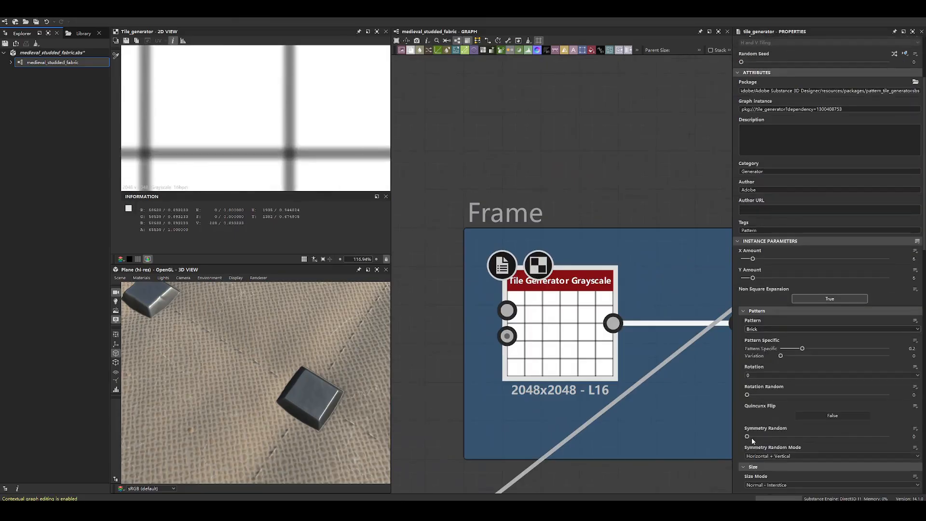
scroll(752, 437, down, 2)
scroll(751, 436, down, 5)
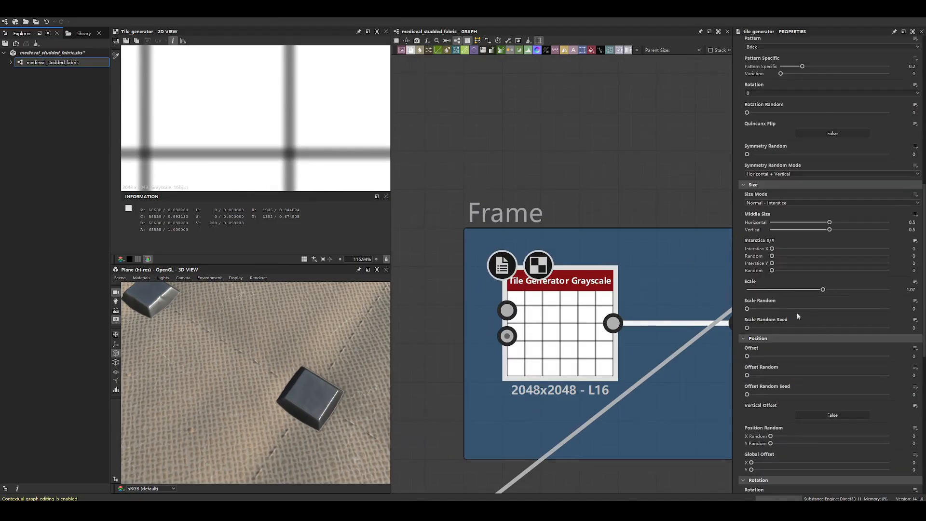
scroll(766, 349, down, 7)
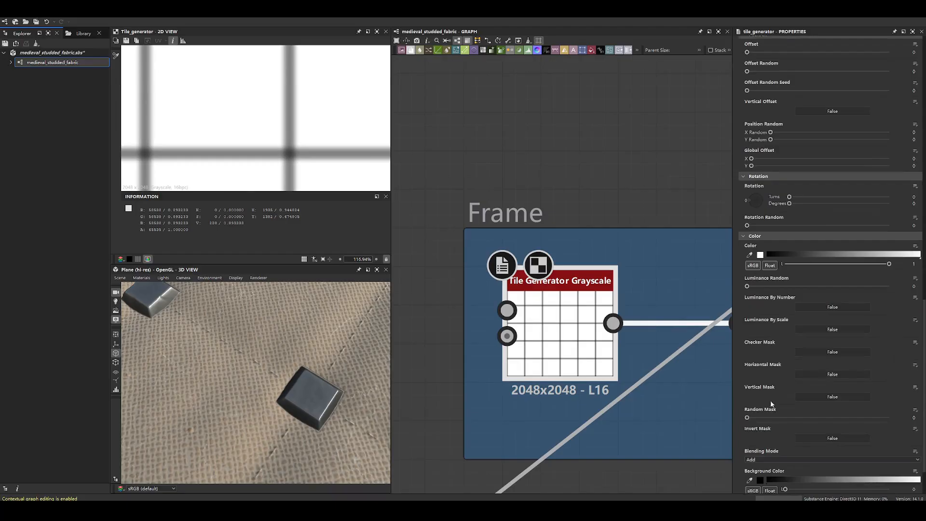
scroll(767, 425, up, 9)
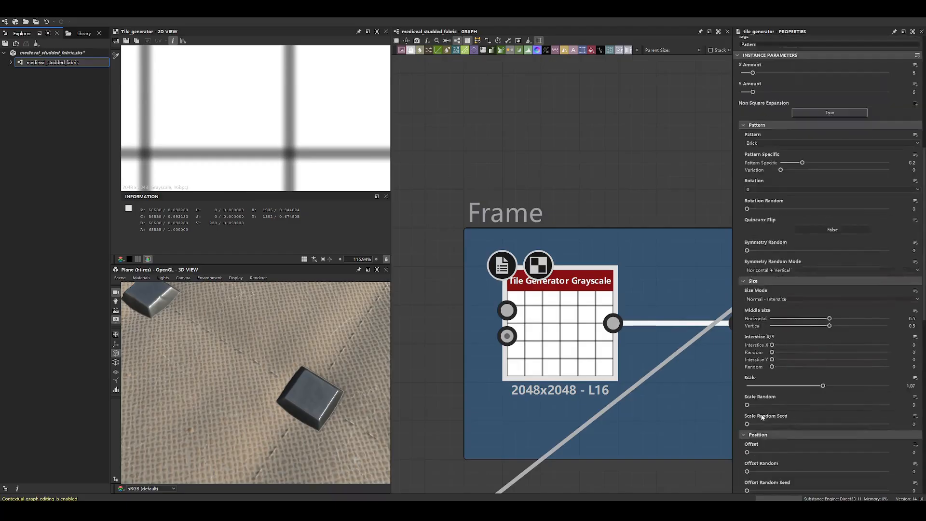
scroll(763, 417, up, 5)
scroll(195, 137, down, 5)
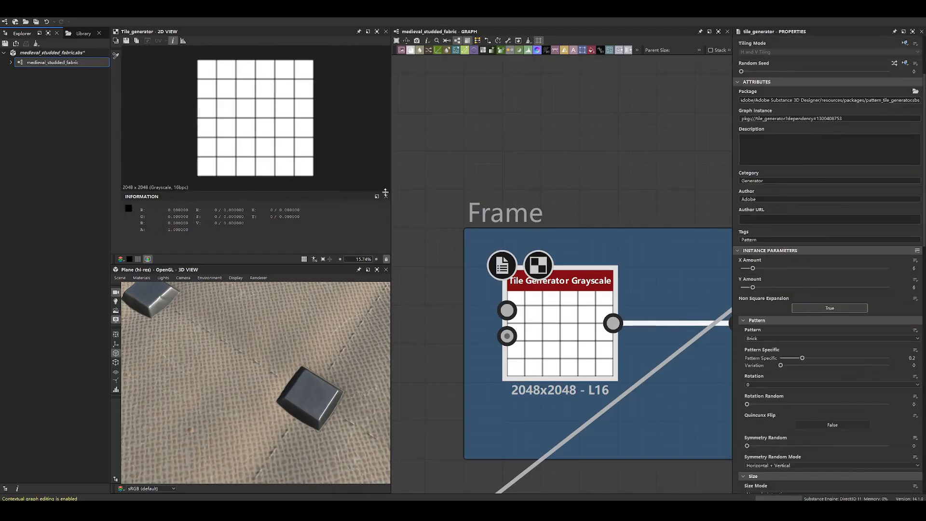
- Display the outputs of the framed Safe Transform, Blur HQ Grayscale and Levels nodes in sequence
middle_drag(590, 266, 388, 223)
double_click(586, 285)
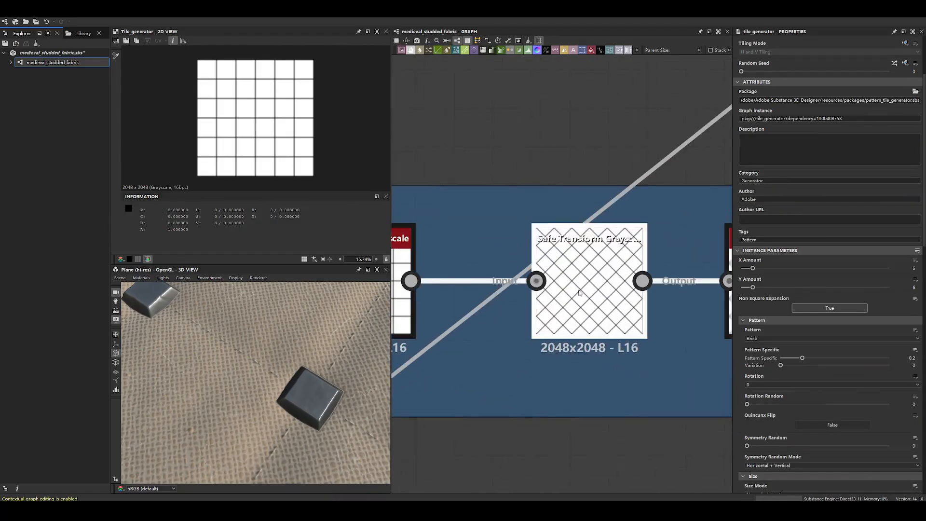
middle_drag(696, 295, 533, 278)
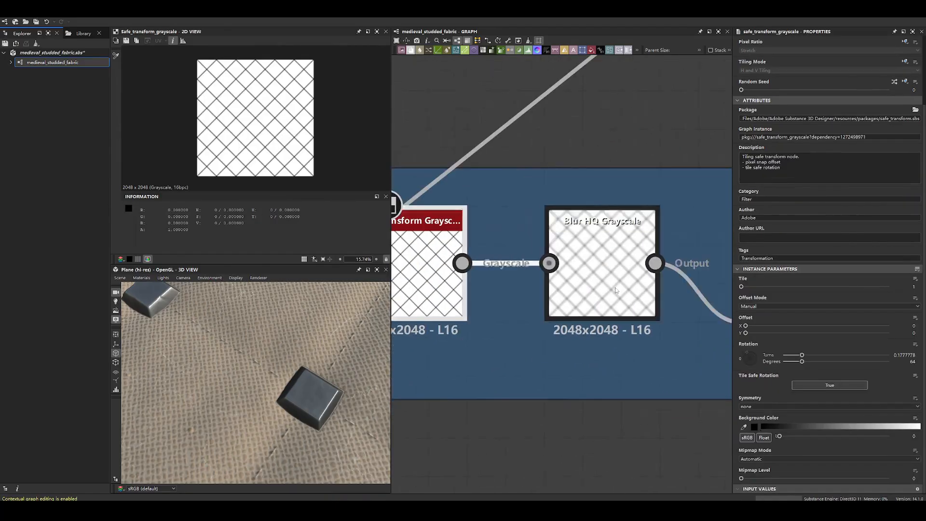
double_click(604, 283)
scroll(600, 265, down, 5)
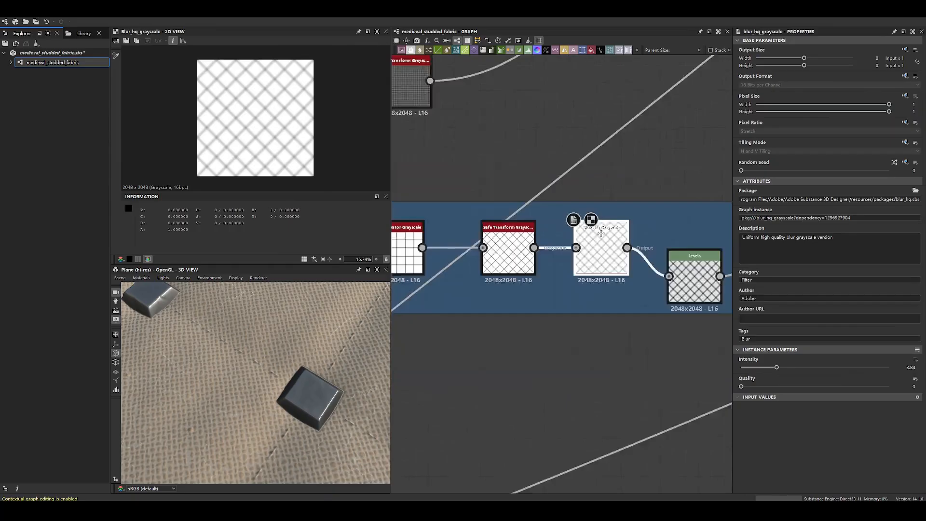
double_click(583, 266)
scroll(249, 133, up, 5)
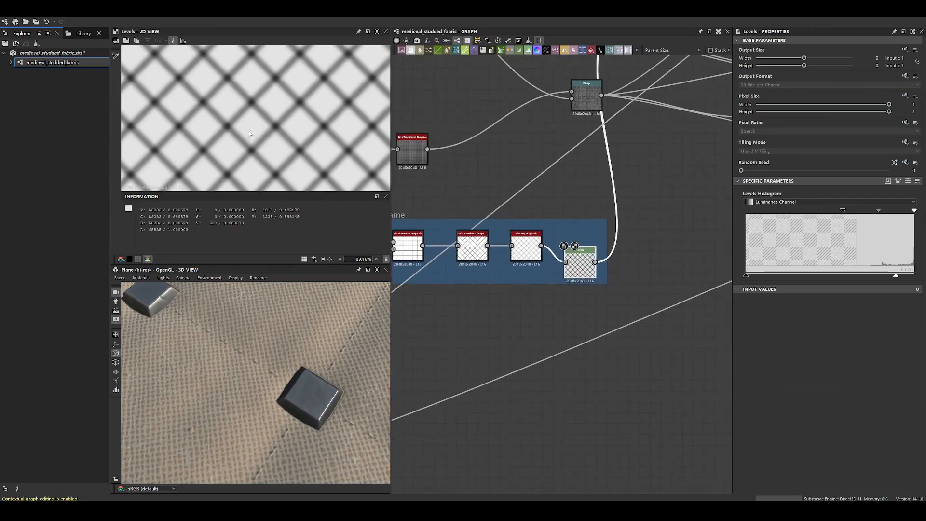
- Display the Non Uniform Blur Grayscale fed by the new frame and move the node down between the frame and the Histogram Range
scroll(529, 292, down, 3)
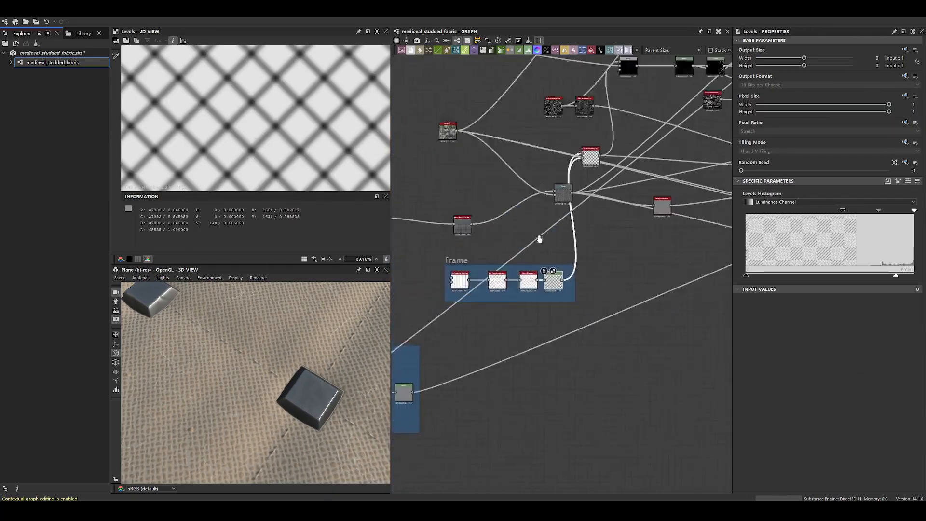
scroll(580, 157, up, 5)
double_click(598, 169)
scroll(246, 134, up, 5)
scroll(599, 202, down, 3)
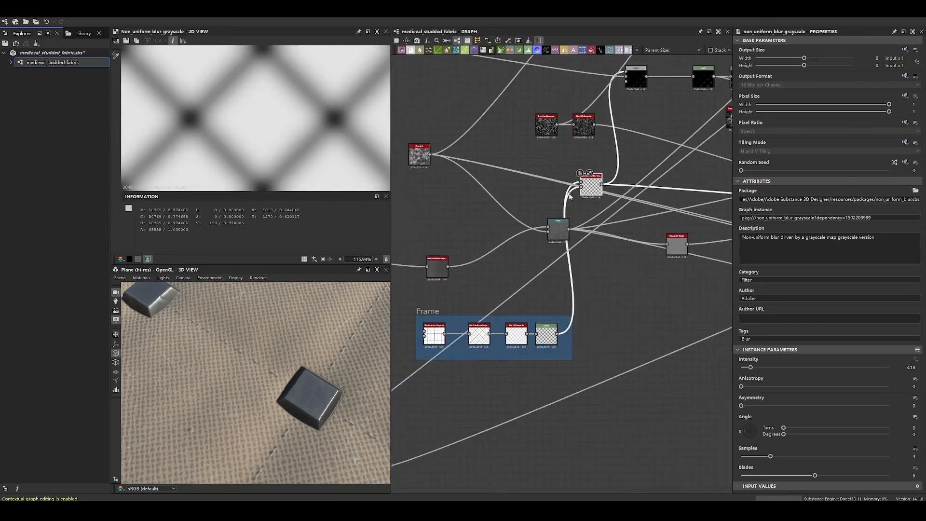
drag(599, 188, 625, 266)
- Examine the fabric's raised padding from a lower angle in 3D and display the stitch branch's final Levels output
drag(265, 378, 242, 316)
drag(244, 351, 251, 372)
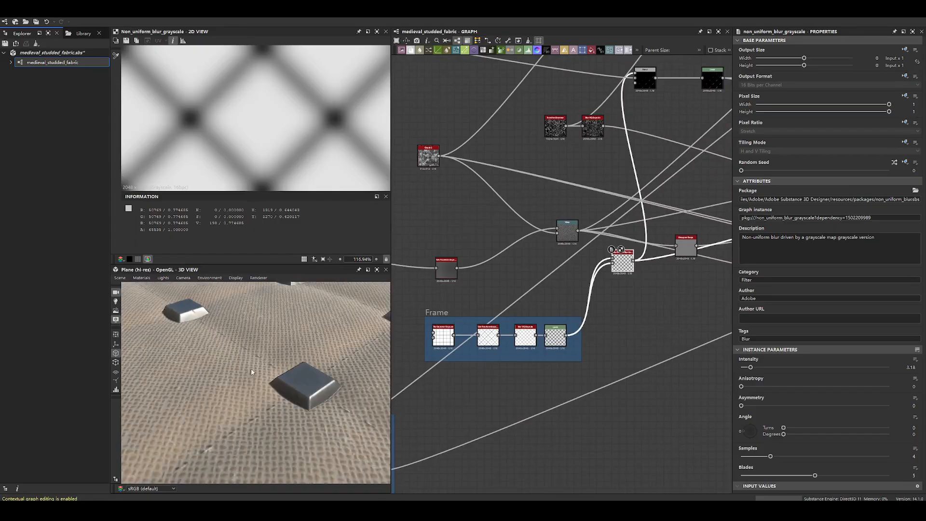
middle_drag(485, 276, 685, 410)
middle_drag(514, 201, 553, 203)
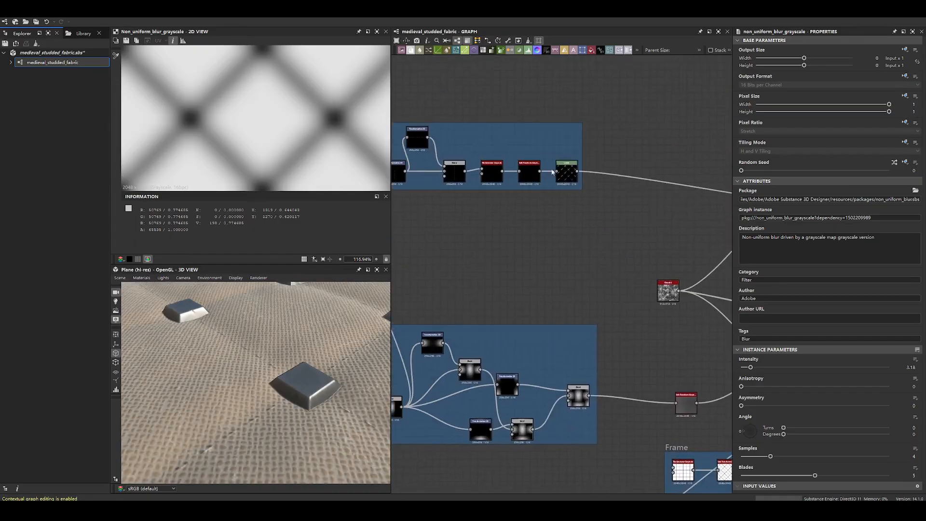
double_click(565, 173)
scroll(211, 78, down, 6)
- Display the framed grid's Tile Generator again, recheck its parameters and view the whole pattern
middle_drag(697, 422, 507, 282)
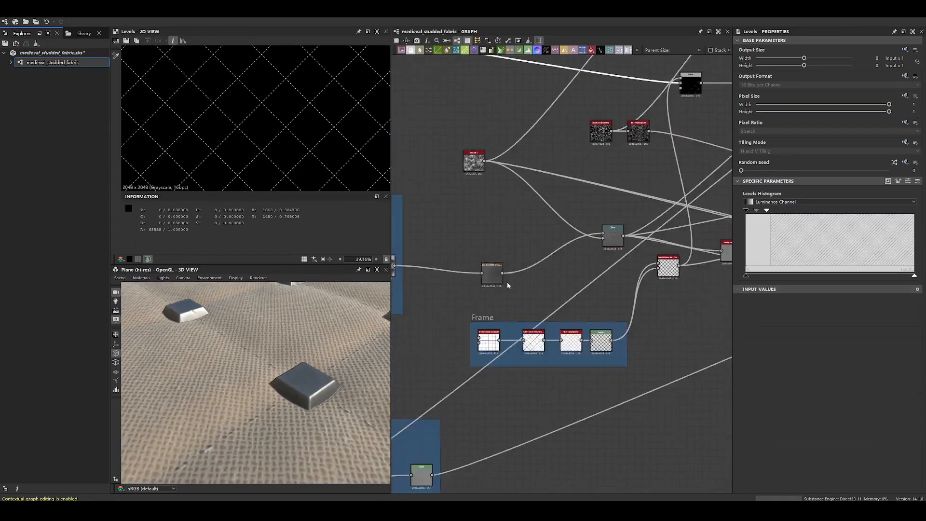
scroll(507, 282, up, 5)
double_click(567, 405)
double_click(468, 399)
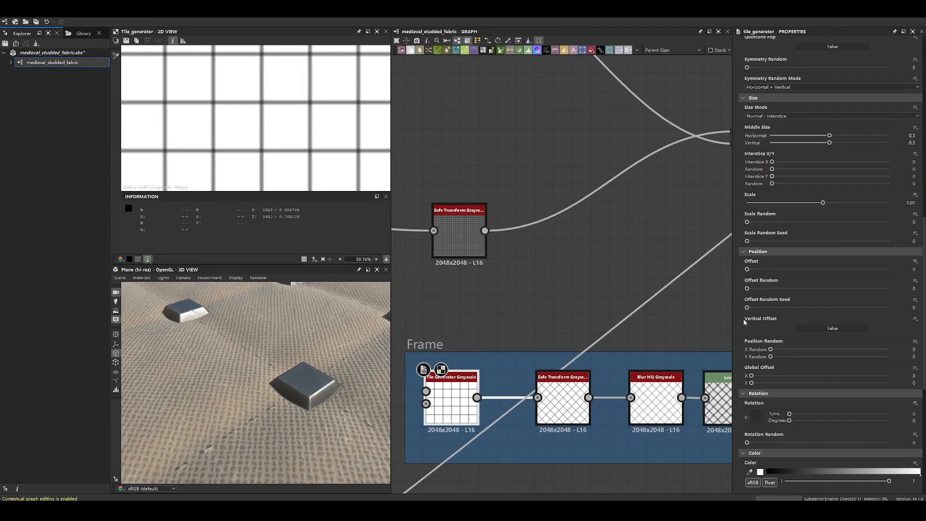
scroll(747, 305, up, 10)
scroll(532, 175, down, 5)
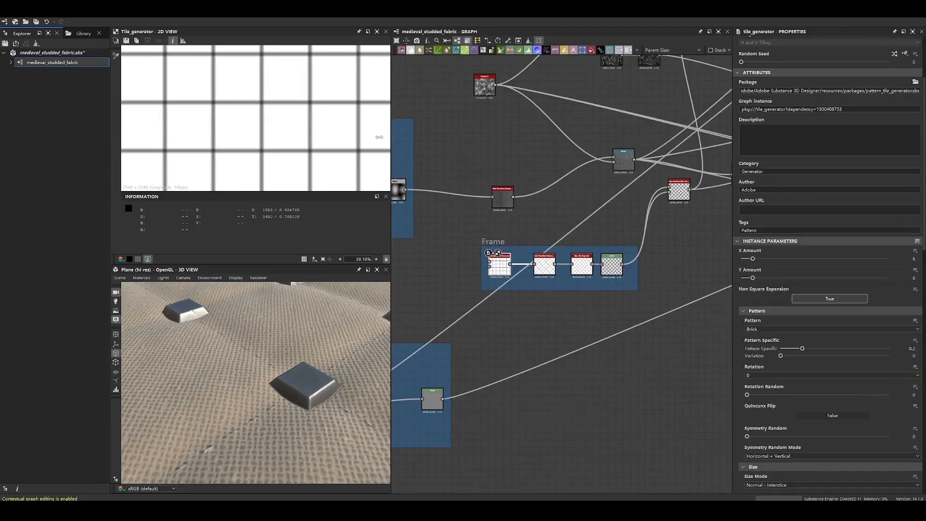
key(f)
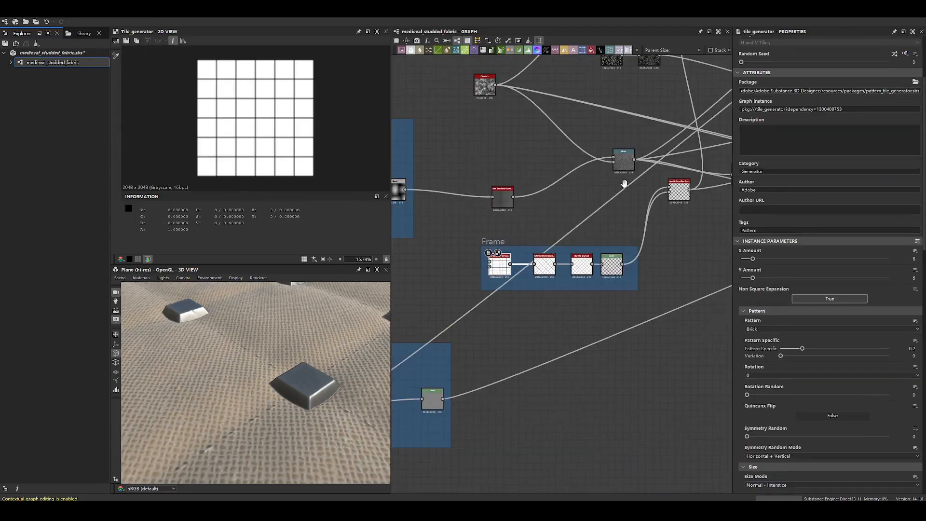
- Compare the padding frame's final Levels output with the Non Uniform Blur Grayscale result across the whole diamond pattern
scroll(625, 184, up, 4)
click(702, 231)
scroll(283, 144, up, 6)
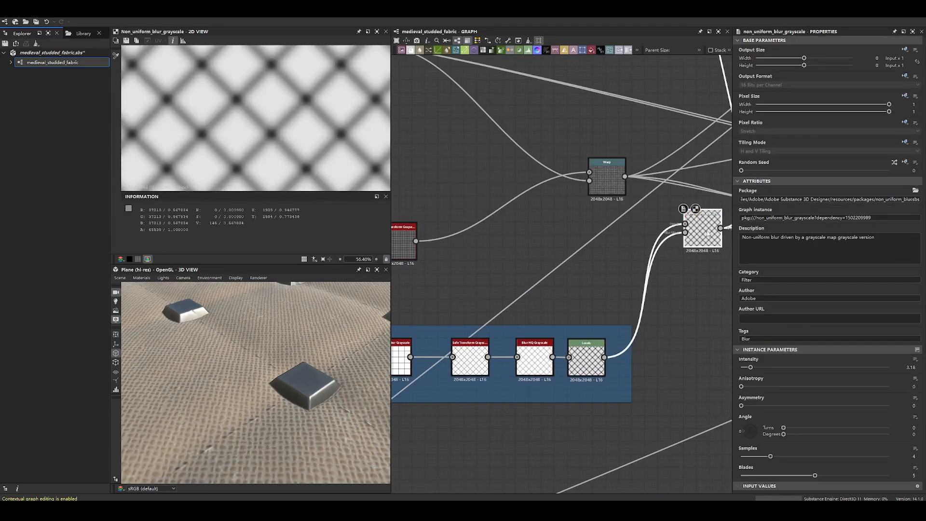
double_click(685, 226)
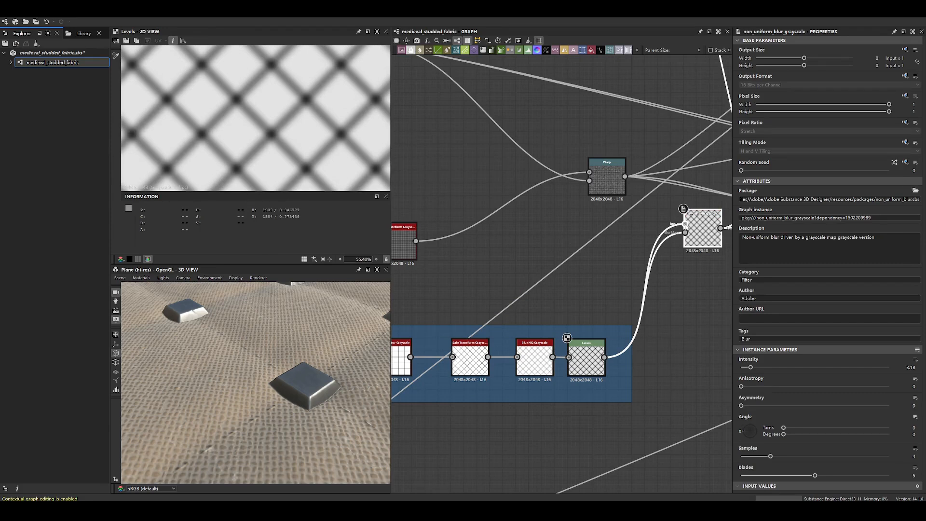
double_click(688, 227)
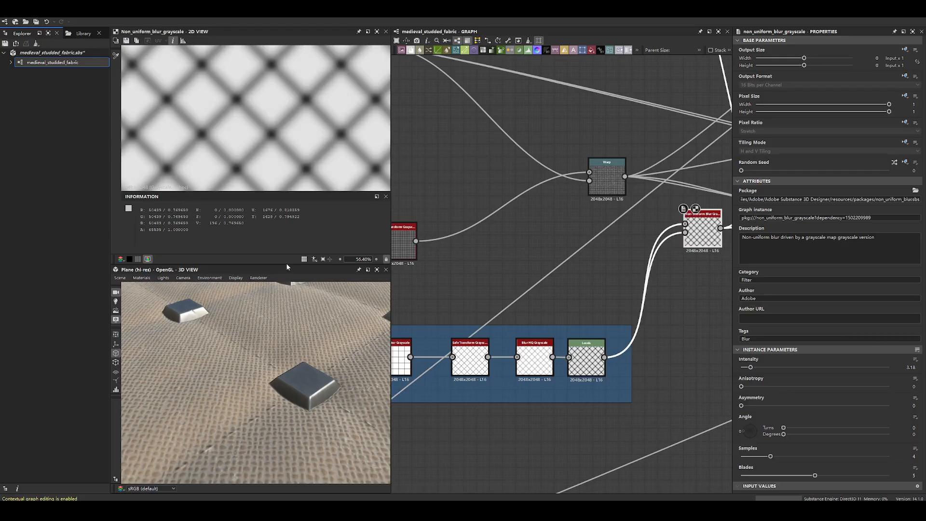
scroll(282, 148, down, 7)
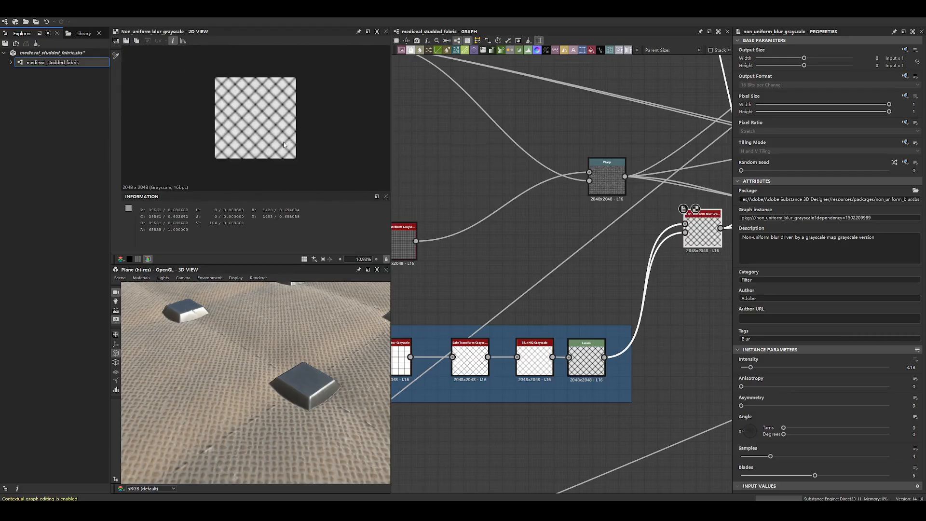
drag(308, 267, 309, 288)
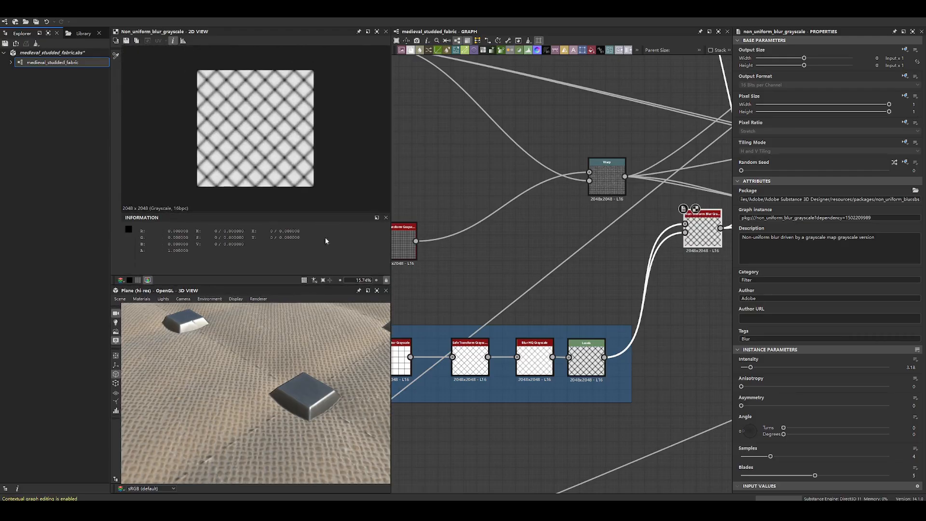
middle_drag(650, 225, 468, 244)
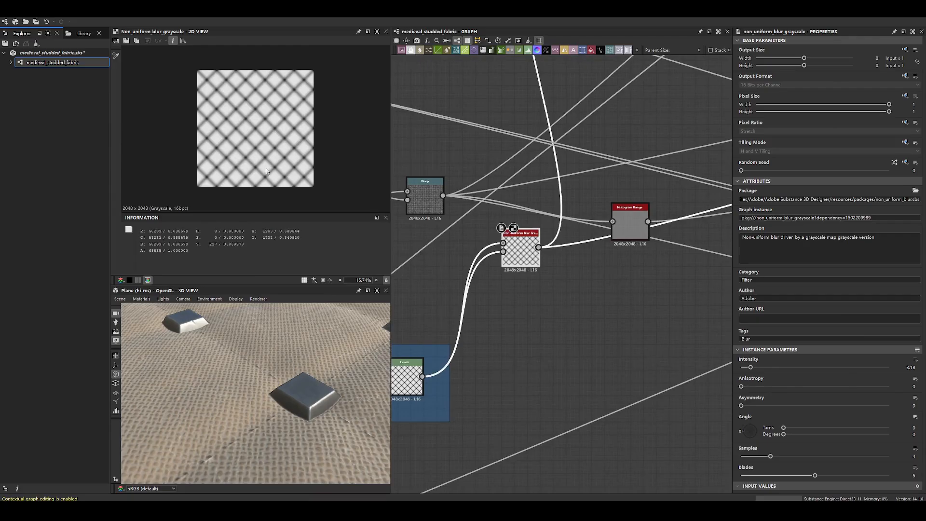
- Try to lower the Non Uniform Blur Grayscale's Intensity to 0.85 and undo the change
scroll(265, 164, up, 2)
scroll(265, 164, down, 1)
drag(751, 367, 743, 367)
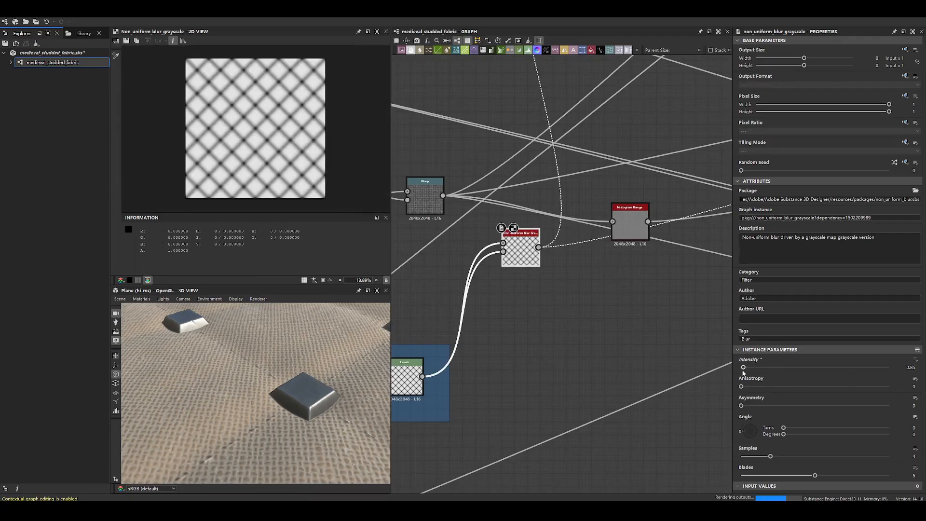
key(ctrl+z)
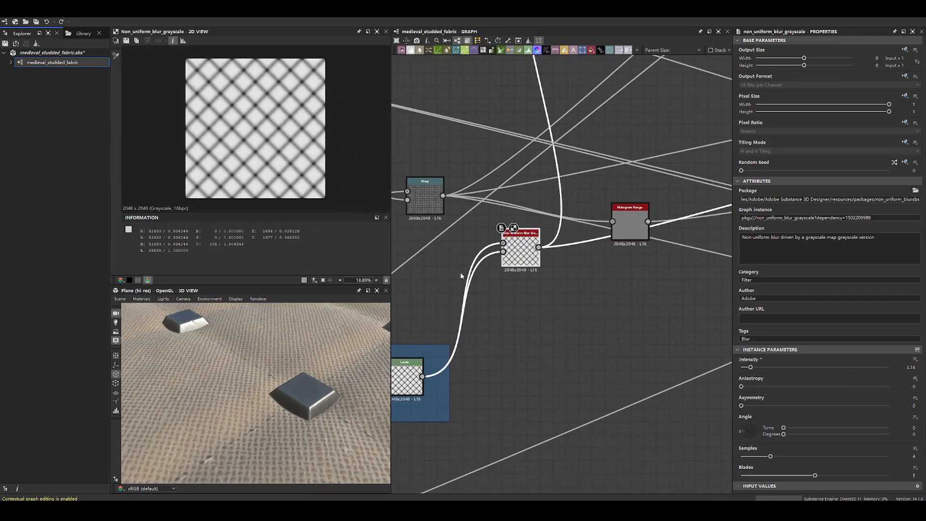
- Move the Non Uniform Blur Grayscale down beside the padding frame and display the Multiply Blend it feeds
middle_drag(518, 266, 548, 369)
scroll(547, 369, down, 3)
middle_drag(565, 178, 618, 217)
drag(623, 217, 652, 255)
double_click(652, 255)
scroll(663, 278, down, 3)
middle_drag(664, 278, 618, 268)
drag(617, 259, 613, 243)
- Locate the Clouds 3 node below the studs frame and display its noise
drag(590, 327, 580, 362)
drag(562, 311, 567, 298)
scroll(516, 297, up, 5)
click(465, 242)
drag(465, 245, 455, 245)
scroll(507, 303, down, 5)
middle_drag(487, 204, 482, 245)
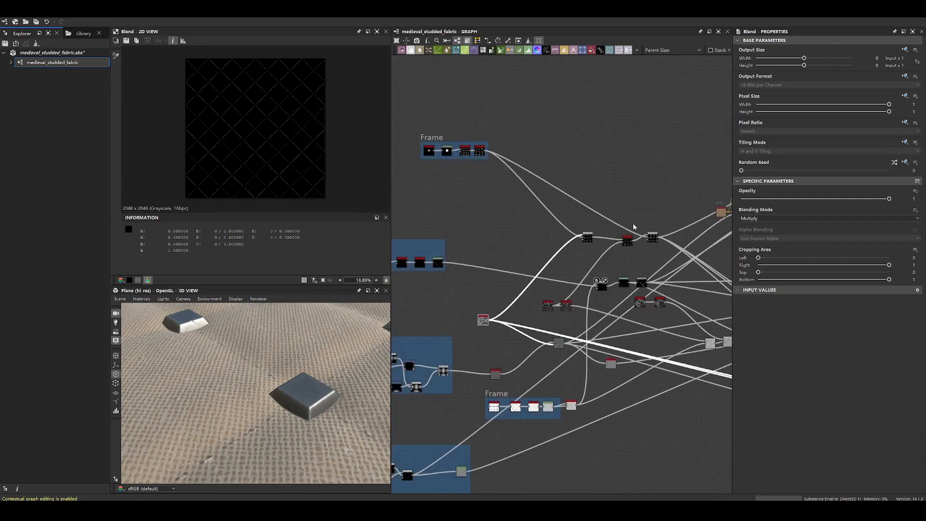
double_click(484, 320)
scroll(484, 326, up, 5)
scroll(500, 295, down, 6)
- Move the weave branch's Safe Transform Grayscale slightly up, closer in line with the Warp node
middle_drag(649, 335, 600, 331)
scroll(600, 331, up, 1)
drag(600, 331, 592, 361)
middle_drag(461, 386, 578, 315)
drag(558, 330, 573, 303)
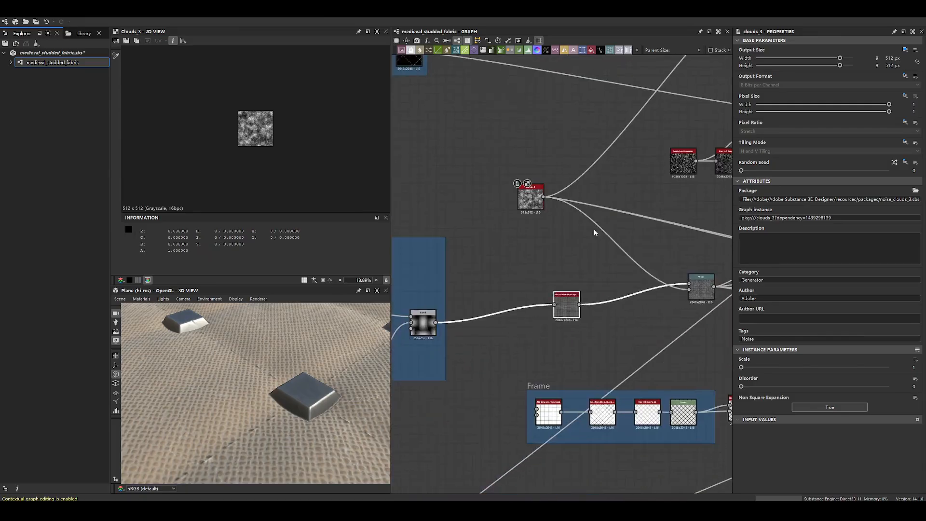
- Display the studs frame's Safe Transform Grayscale output and the Multiply Blend that mixes it with the clouds noise
scroll(594, 230, down, 4)
middle_drag(659, 114, 578, 263)
double_click(473, 159)
scroll(234, 116, up, 6)
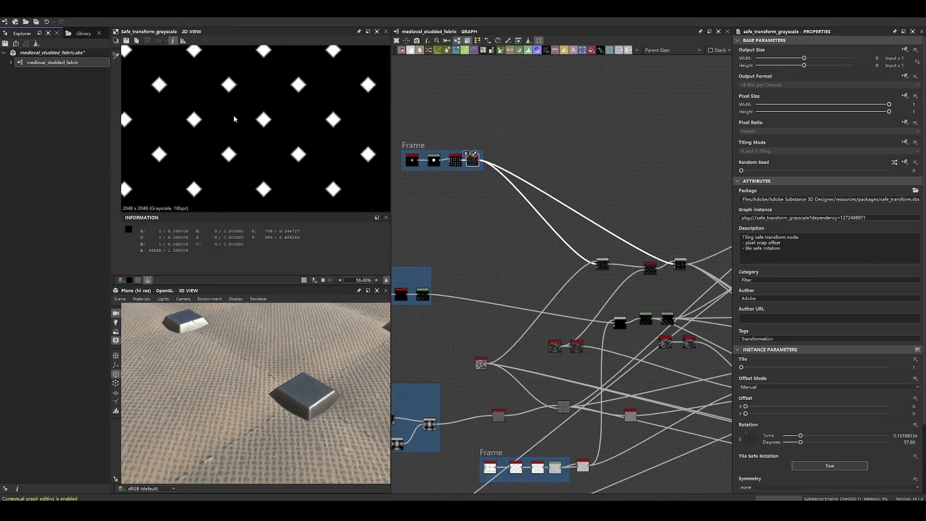
double_click(602, 267)
scroll(628, 258, up, 3)
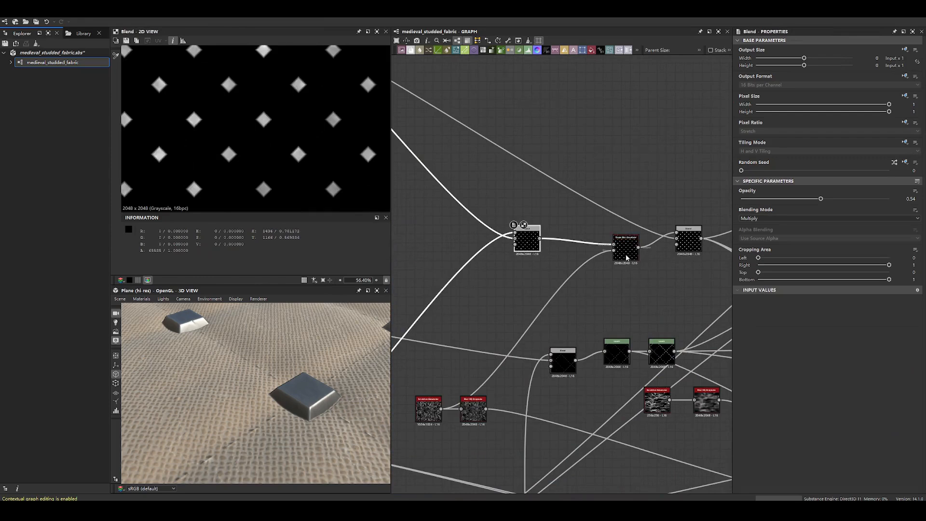
scroll(255, 116, up, 3)
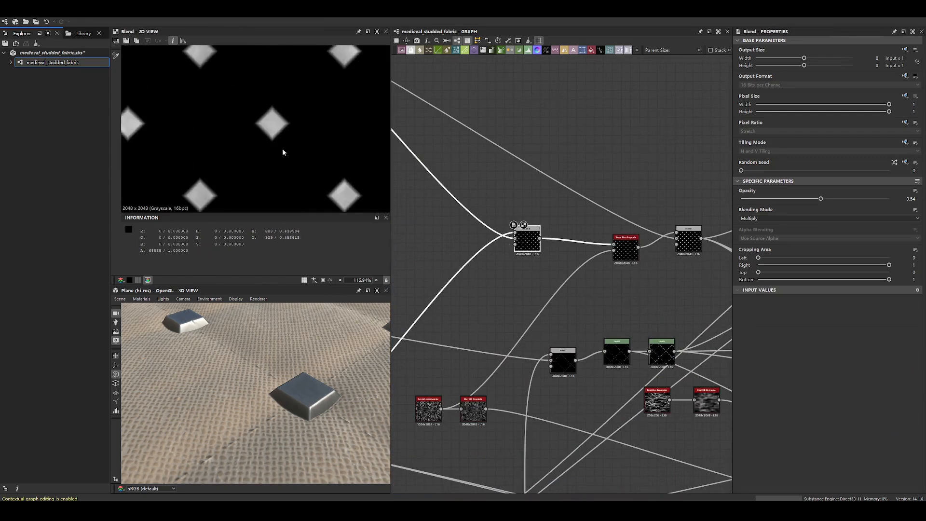
- Display the Slope Blur Grayscale after the studs Blend and examine one stud's edges up close
double_click(623, 258)
scroll(290, 125, up, 3)
scroll(461, 200, up, 3)
scroll(266, 123, up, 3)
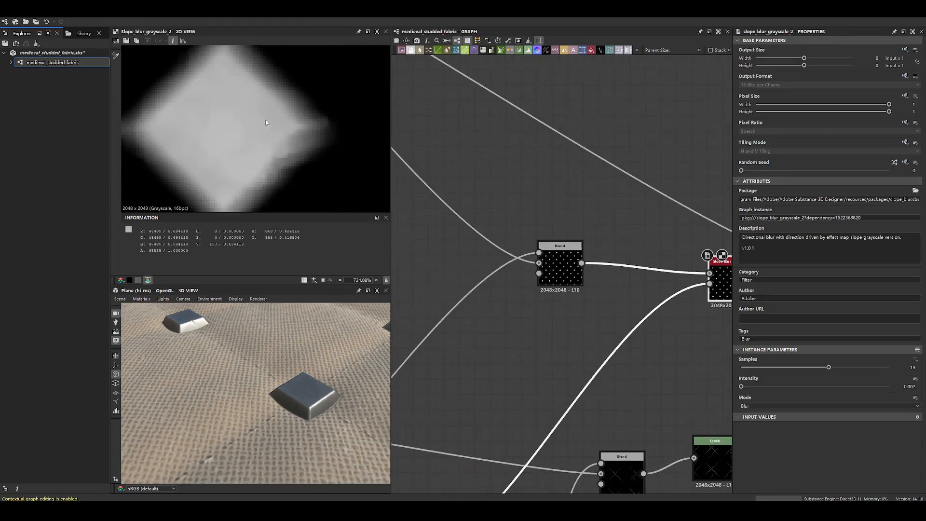
middle_drag(719, 280, 579, 236)
- Capture the magnified stud from the Slope Blur Grayscale preview as a floating reference image
double_click(425, 227)
double_click(598, 236)
key(F1)
drag(132, 44, 714, 188)
key(ctrl+t)
- Capture the Blend's unblurred stud as a second floating image, compare the two edges and close the captures
double_click(419, 225)
key(F1)
drag(120, 39, 354, 223)
key(ctrl+t)
drag(271, 135, 638, 291)
drag(665, 84, 616, 84)
double_click(616, 85)
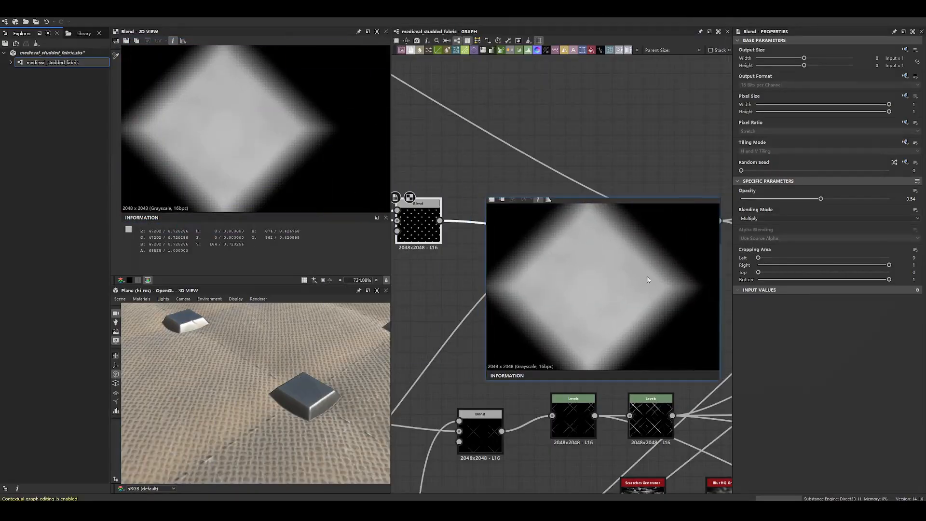
drag(649, 278, 548, 291)
middle_click(510, 275)
double_click(498, 292)
- Display the Scratches Generator that drives the studs' slope blur and examine its pattern at several magnifications
scroll(498, 291, down, 3)
middle_drag(498, 292, 658, 194)
middle_drag(537, 284, 571, 275)
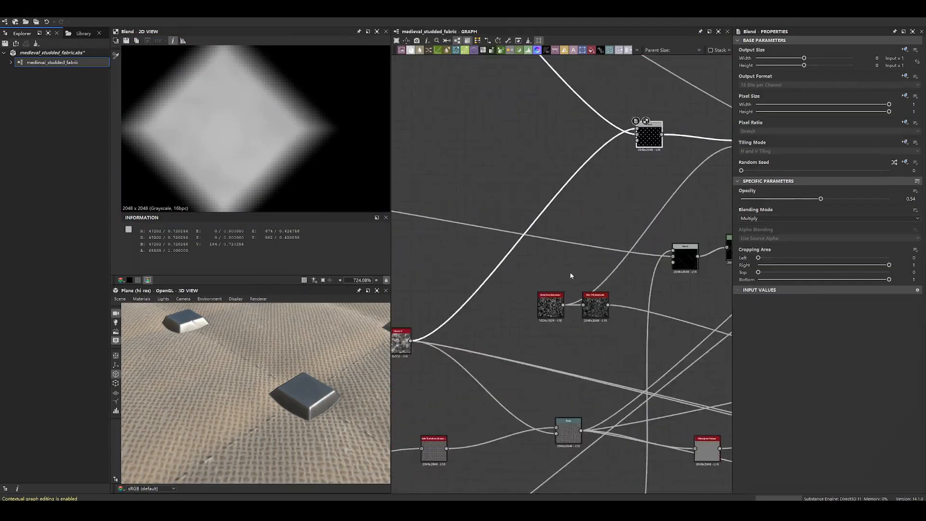
scroll(571, 275, up, 3)
double_click(534, 326)
scroll(259, 143, down, 10)
scroll(261, 145, down, 5)
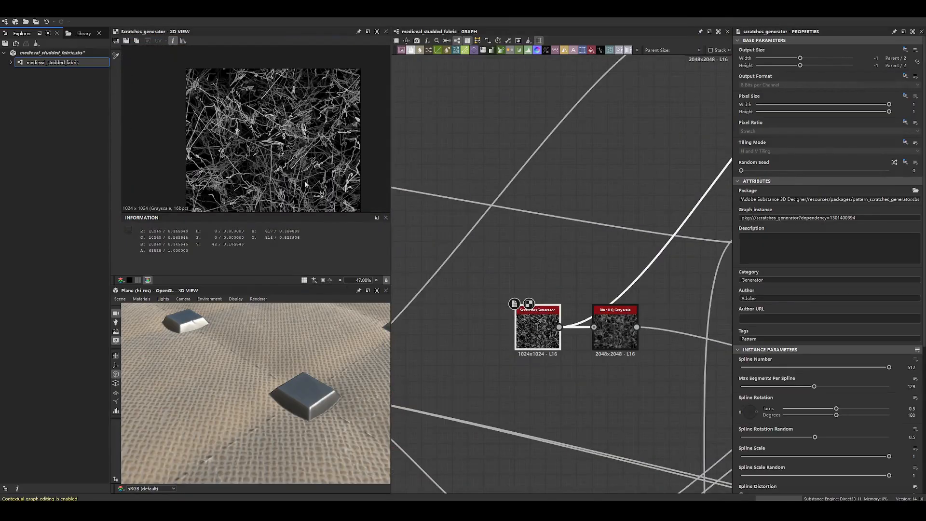
scroll(520, 319, up, 4)
middle_drag(271, 159, 250, 130)
scroll(250, 130, down, 2)
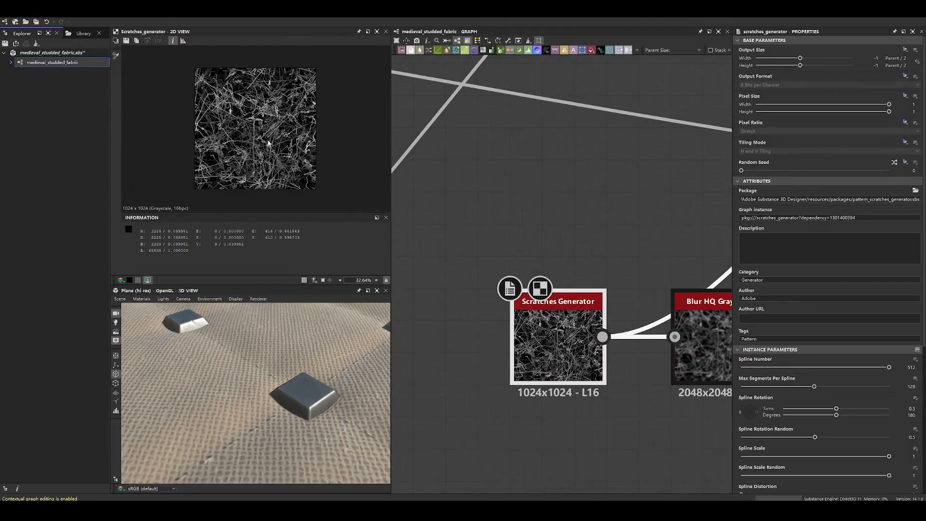
scroll(252, 129, up, 2)
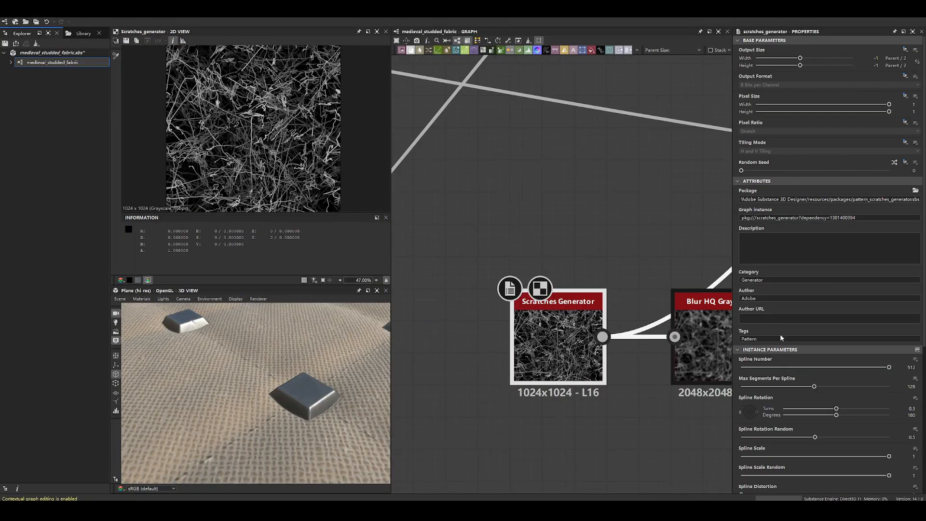
- Review the Scratches Generator's spline rotation, scale, distortion and width parameters
scroll(780, 333, down, 3)
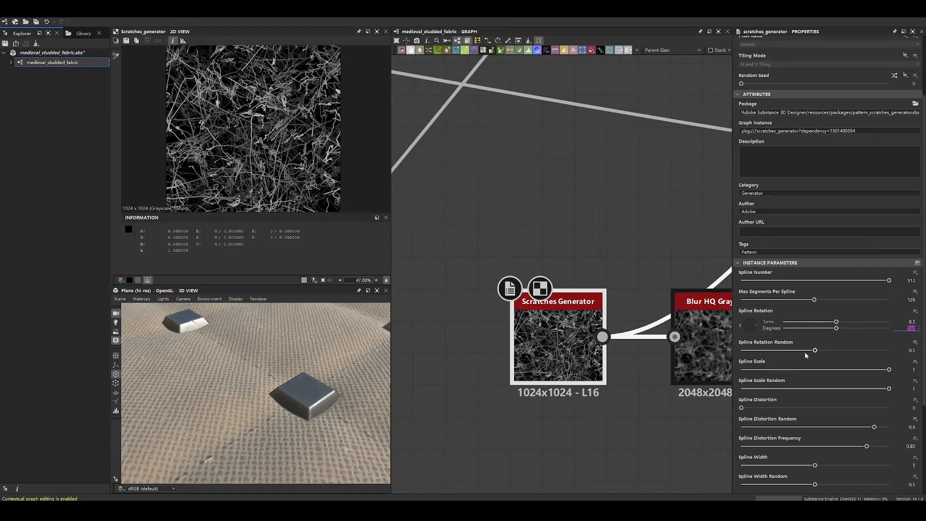
middle_drag(471, 300, 612, 305)
scroll(612, 305, down, 3)
scroll(612, 305, up, 2)
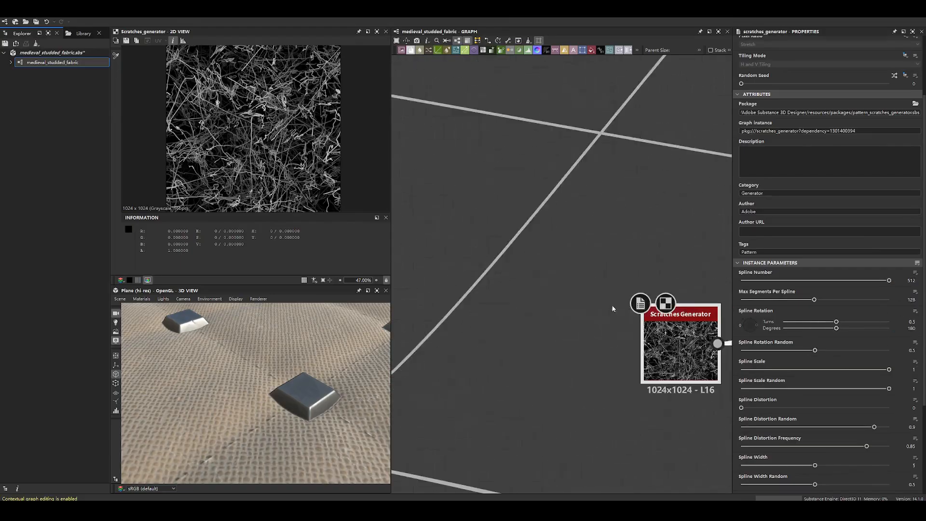
scroll(612, 305, down, 4)
scroll(682, 319, up, 4)
scroll(844, 365, down, 4)
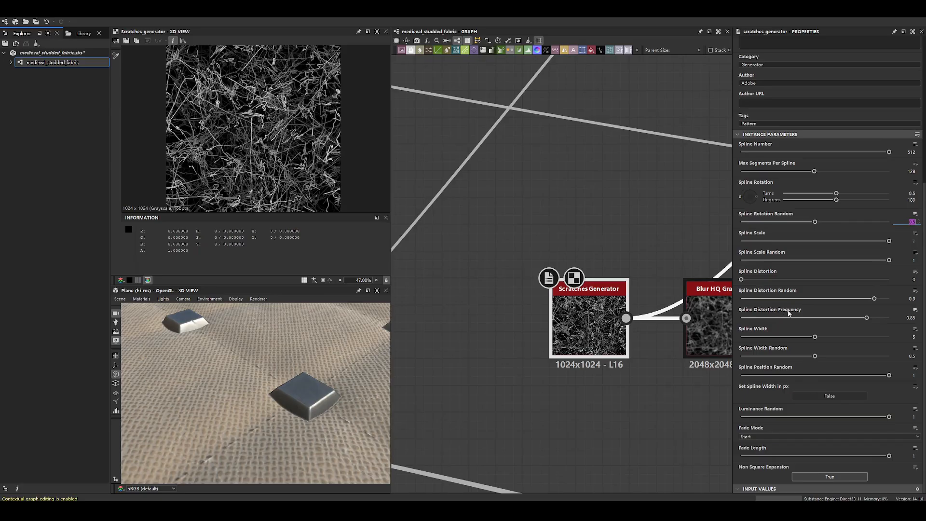
- Duplicate the Scratches Generator and try different Spline Distortion Frequency values on the original and copy, undoing each
drag(867, 318, 833, 317)
key(ctrl+z)
click(616, 416)
key(ctrl+v)
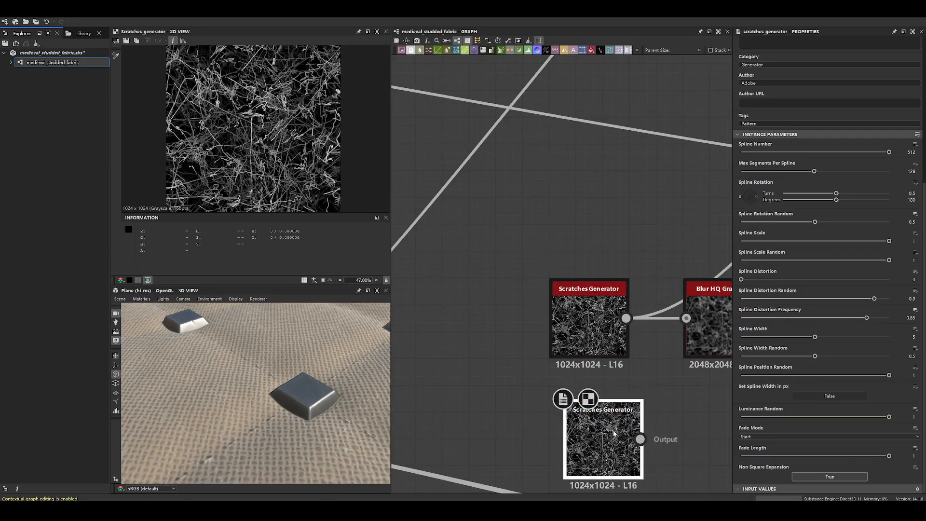
drag(867, 318, 898, 322)
key(ctrl+z)
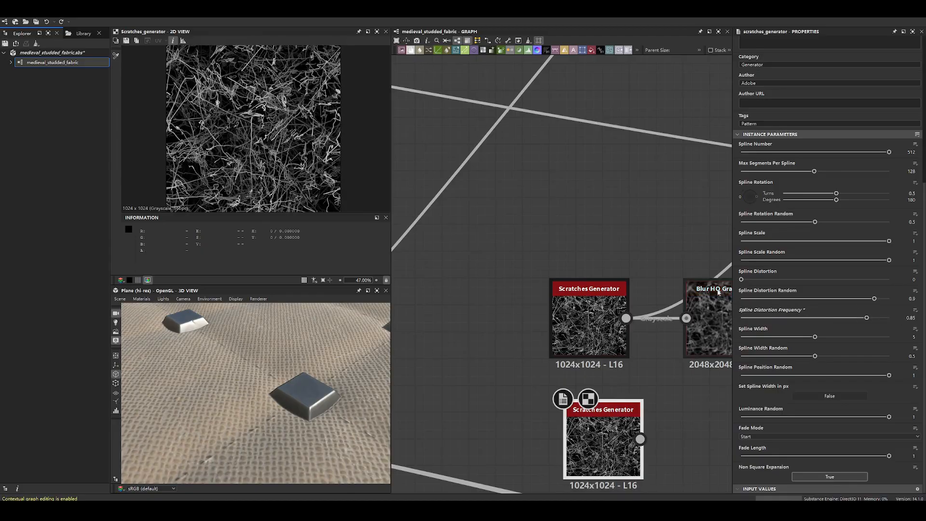
- Try Spline Distortion Random 0.67, Spline Distortion Frequency 0.83 and a larger Spline Width on the copied Scratches Generator, and delete the copy
drag(874, 299, 841, 300)
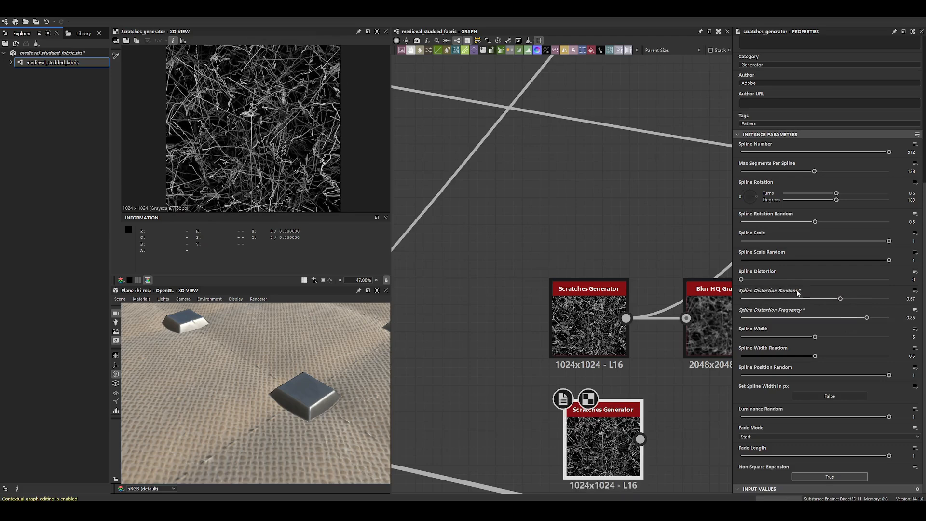
mouse_move(867, 318)
mouse_down()
mouse_move(772, 318)
mouse_move(865, 321)
mouse_up()
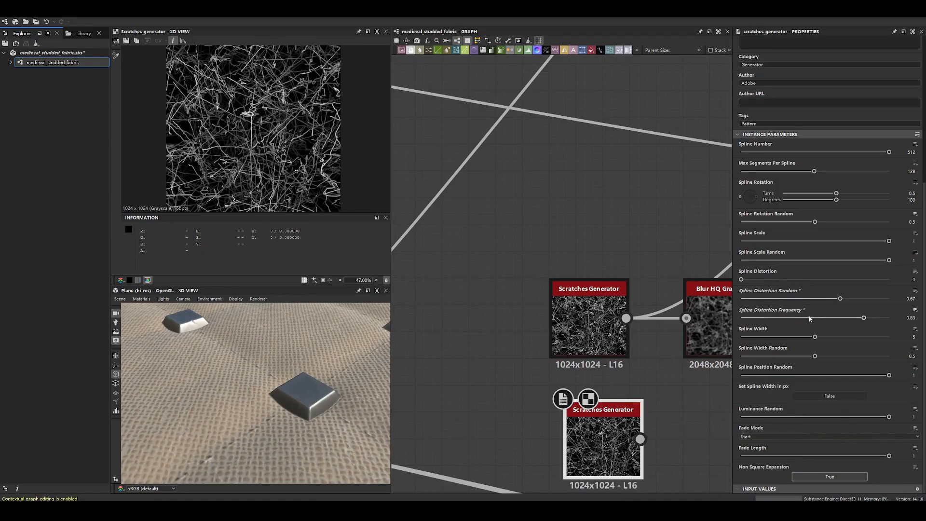
drag(815, 337, 852, 336)
key(ctrl+z)
drag(880, 262, 923, 264)
drag(642, 409, 575, 394)
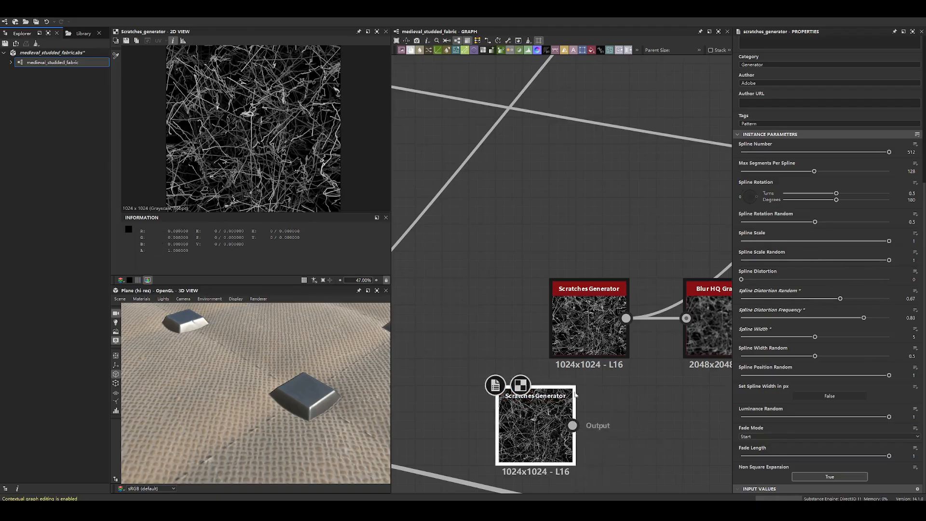
key(Delete)
- Display the Blur HQ Grayscale fed by the scratches, move it slightly down and display the Scratches Generator again
middle_drag(624, 348, 476, 356)
scroll(476, 355, down, 3)
double_click(529, 348)
drag(529, 348, 544, 364)
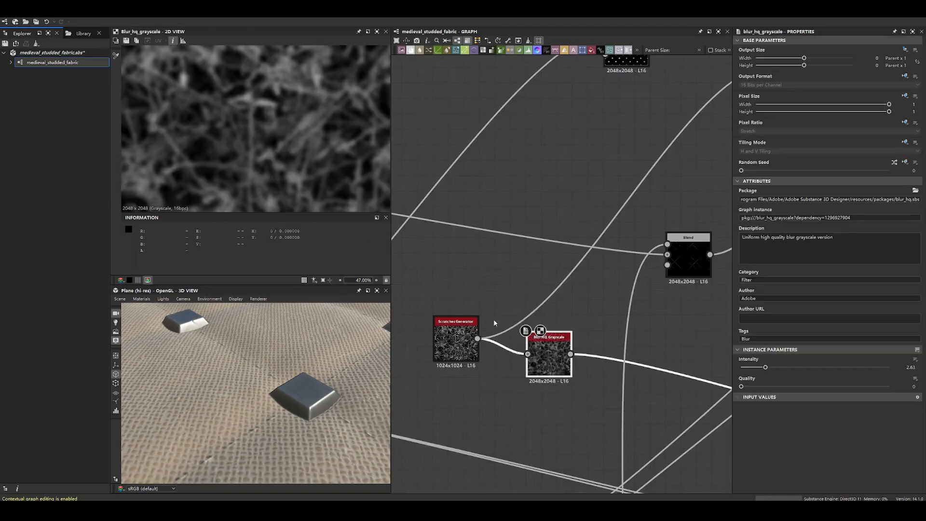
scroll(494, 321, down, 3)
double_click(470, 331)
- Display the studs' Slope Blur Grayscale again and examine a single stud's worn edges
middle_drag(671, 191, 649, 282)
scroll(649, 279, up, 5)
double_click(650, 266)
scroll(282, 157, up, 6)
scroll(281, 158, up, 8)
middle_drag(333, 140, 300, 96)
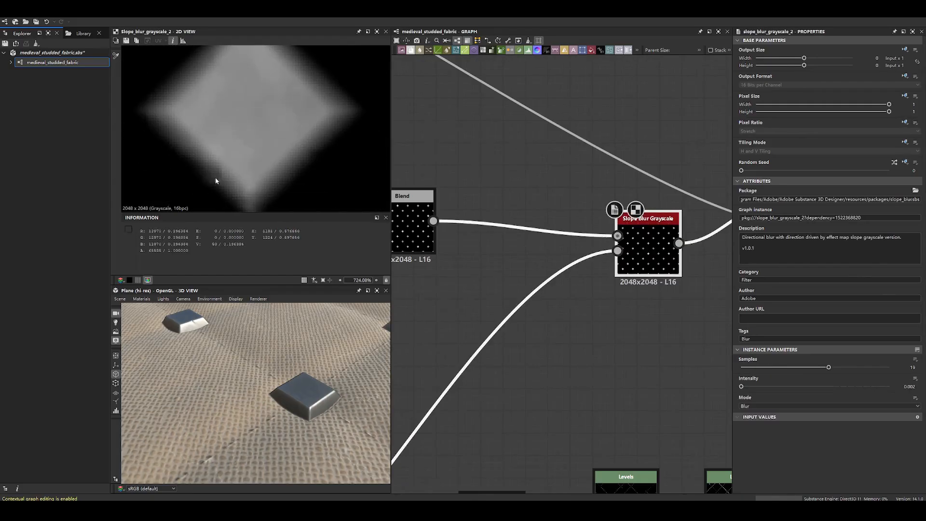
- View a stud from above in 3D and set the graph's parent size to 4096 by 4096
drag(302, 373, 297, 443)
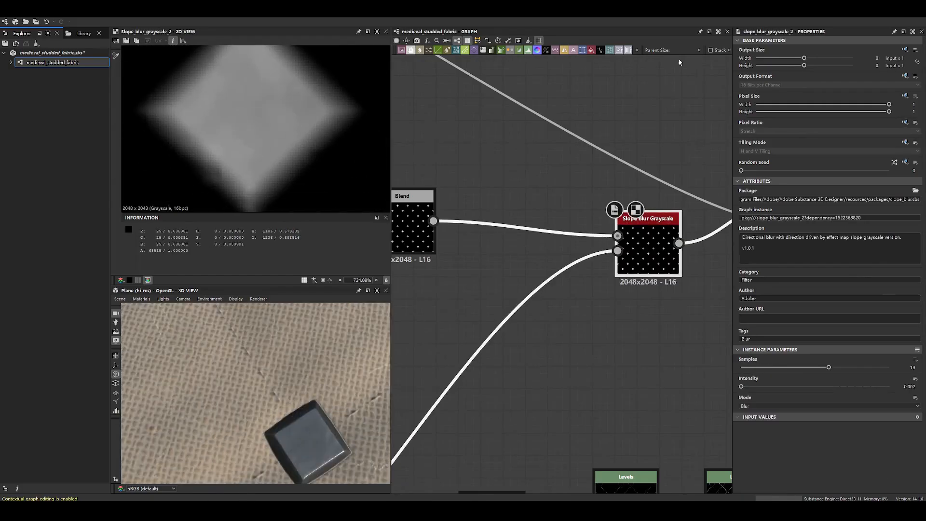
click(698, 50)
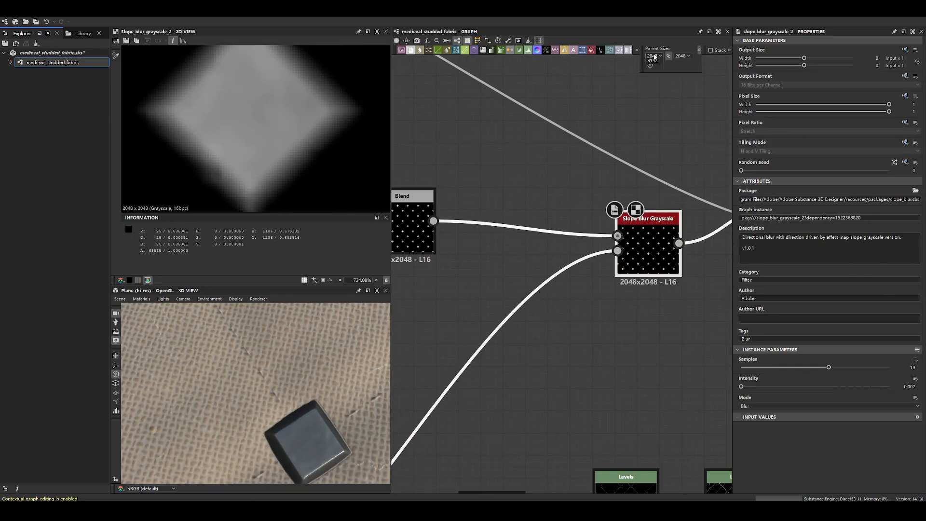
click(652, 112)
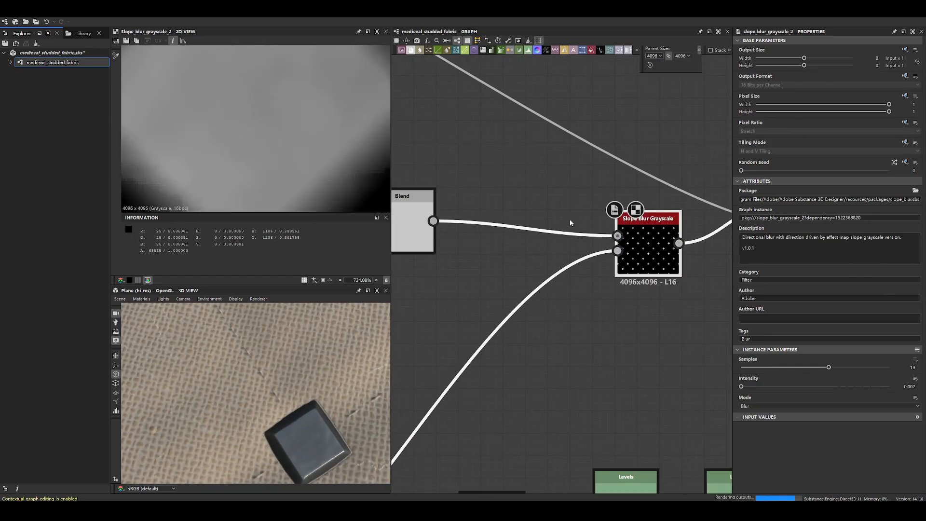
- Examine the metal stud's edges and sides up close from low angles in 3D
drag(301, 446, 284, 361)
scroll(284, 361, down, 10)
scroll(283, 361, down, 4)
middle_drag(328, 343, 318, 389)
scroll(318, 389, up, 3)
middle_drag(377, 367, 338, 375)
scroll(340, 420, up, 7)
middle_drag(340, 425, 316, 419)
drag(316, 418, 312, 353)
scroll(305, 430, up, 2)
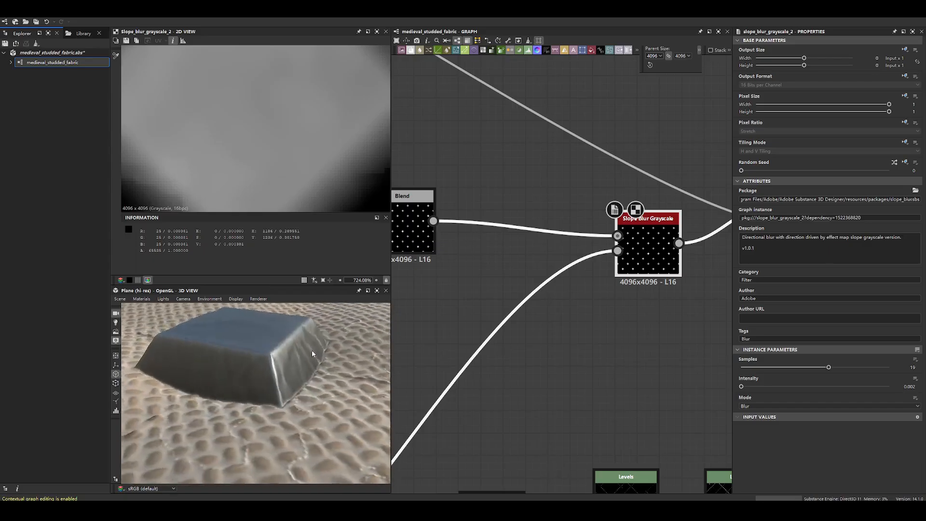
scroll(311, 353, up, 5)
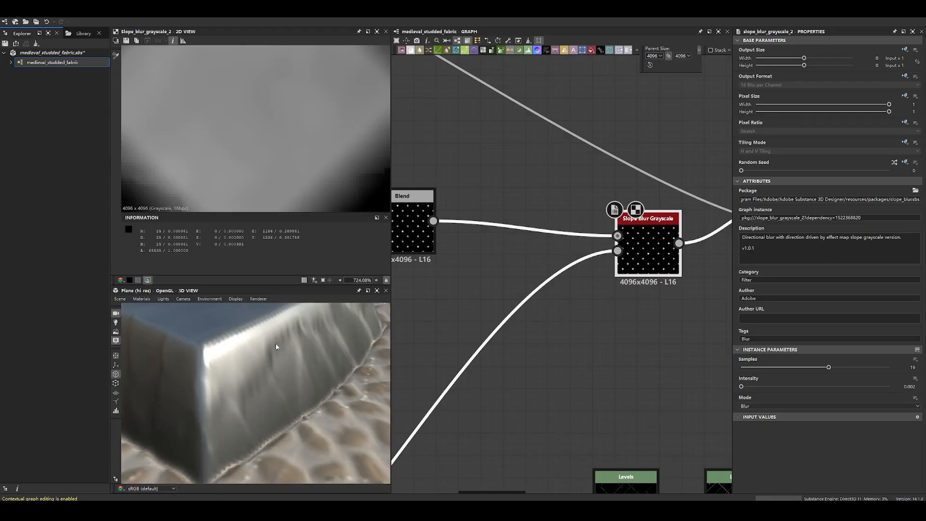
- Display the Scratches Generator feeding the slope blur at the new graph resolution
scroll(419, 386, down, 3)
middle_drag(419, 386, 617, 222)
double_click(496, 341)
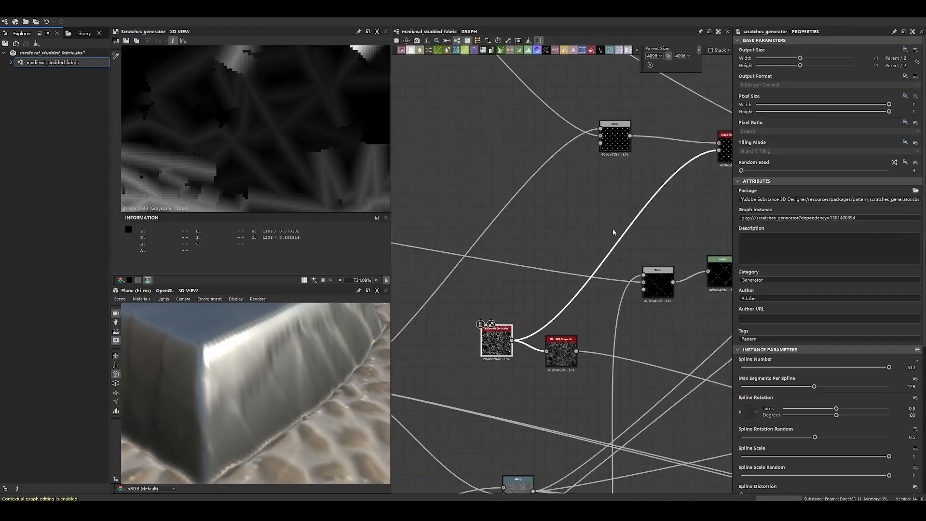
- Compare the studs' Slope Blur Grayscale output with the Scratches Generator pattern that drives it
middle_drag(726, 160, 605, 239)
double_click(604, 239)
middle_drag(438, 351, 560, 264)
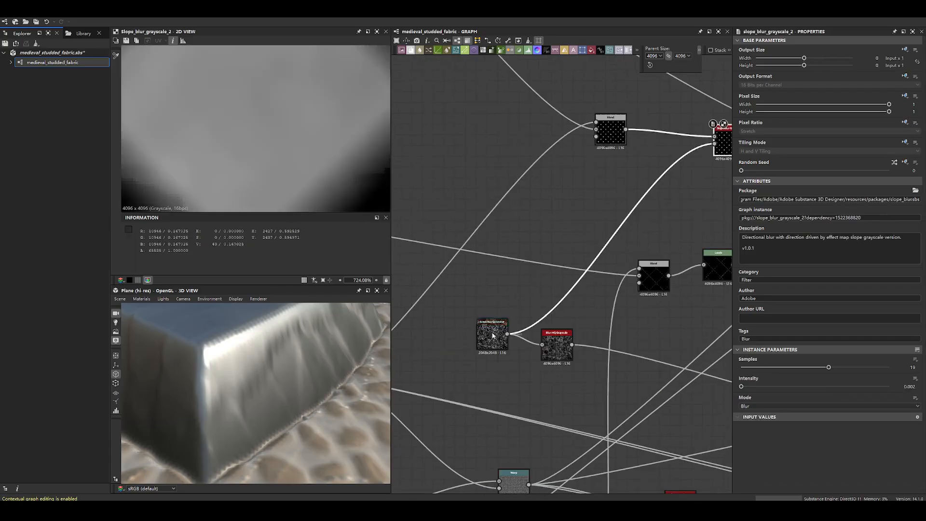
double_click(493, 334)
middle_drag(569, 134, 485, 230)
double_click(638, 239)
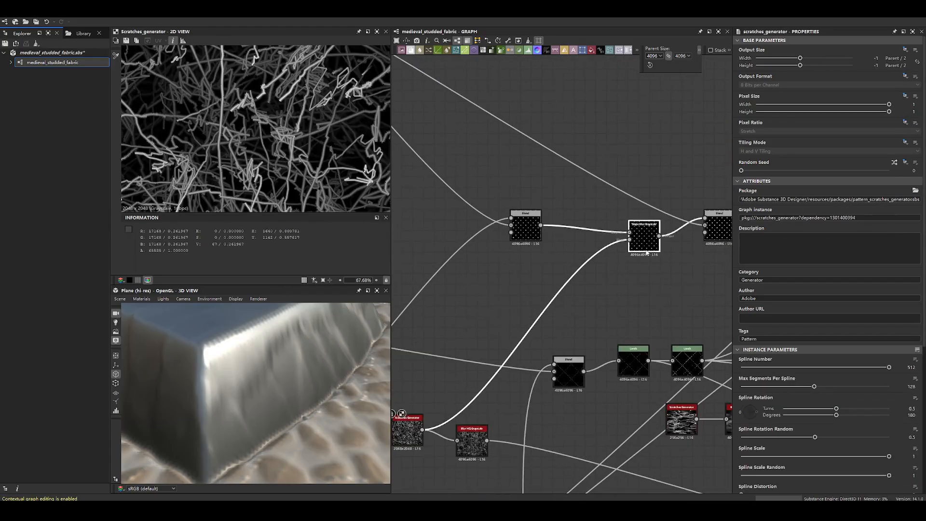
- Display the studs' Slope Blur Grayscale and examine the worn edges on one stud in 2D and across the fabric in 3D
double_click(630, 240)
double_click(636, 236)
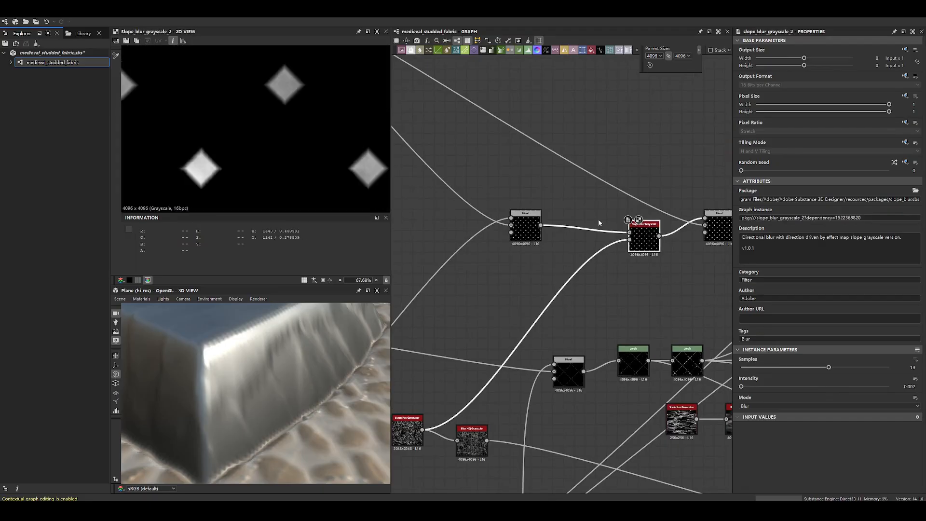
scroll(294, 80, up, 6)
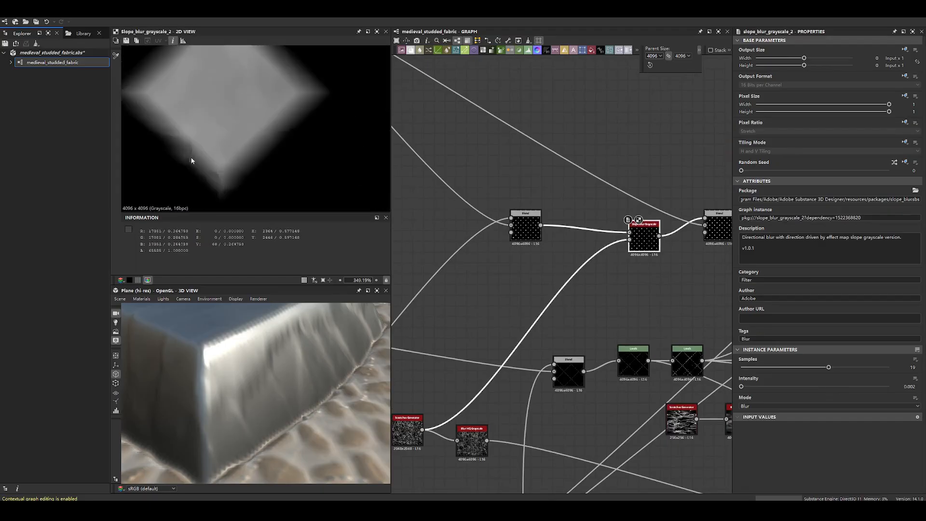
scroll(232, 336, down, 5)
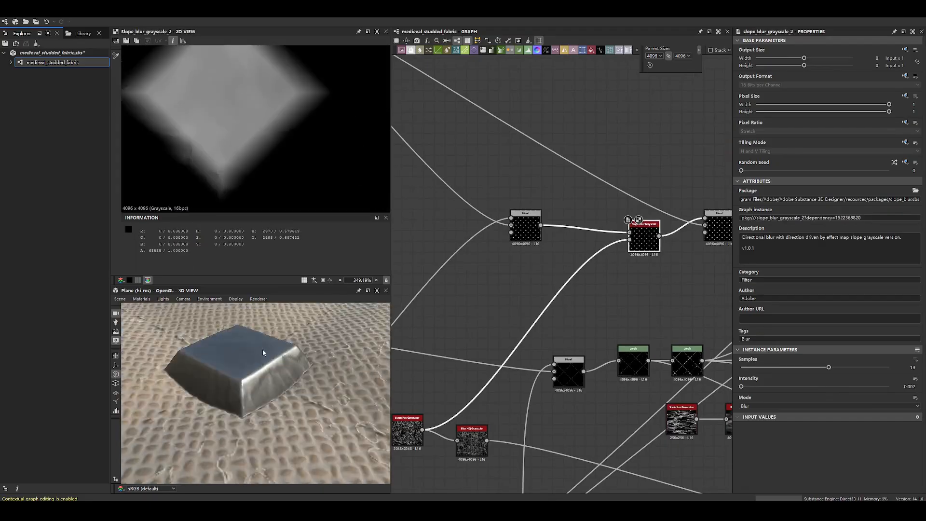
drag(263, 349, 278, 412)
scroll(279, 413, down, 6)
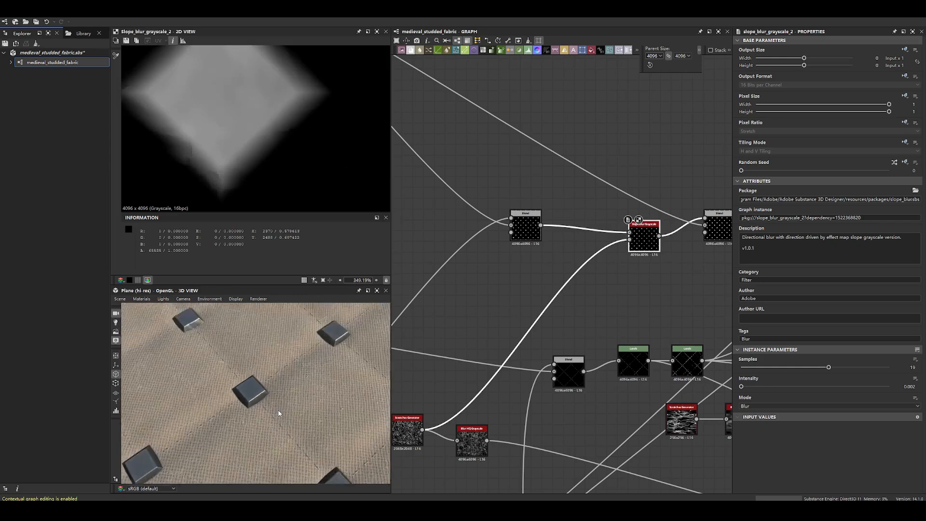
- Line up the Slope Blur Grayscale node with its neighbouring Blend nodes and inspect individual studs in 2D
drag(644, 239, 606, 231)
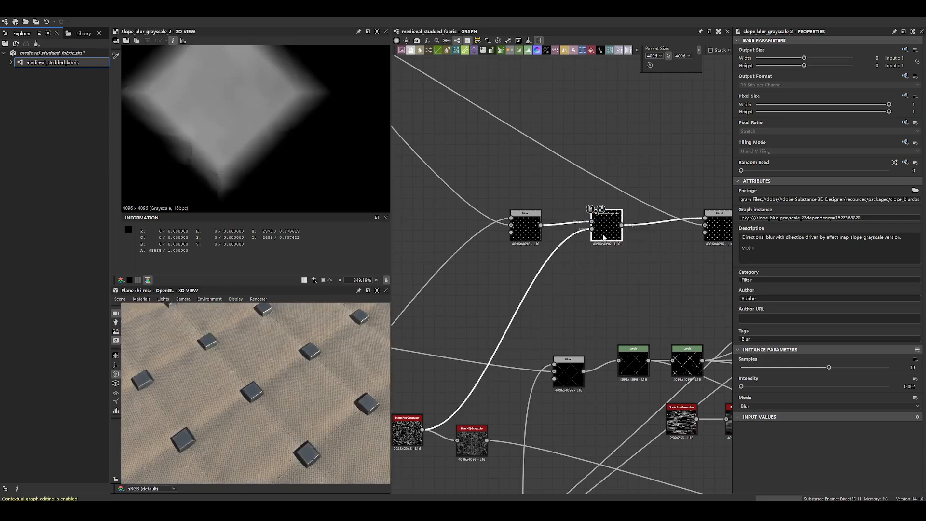
scroll(606, 250, down, 1)
scroll(289, 125, down, 2)
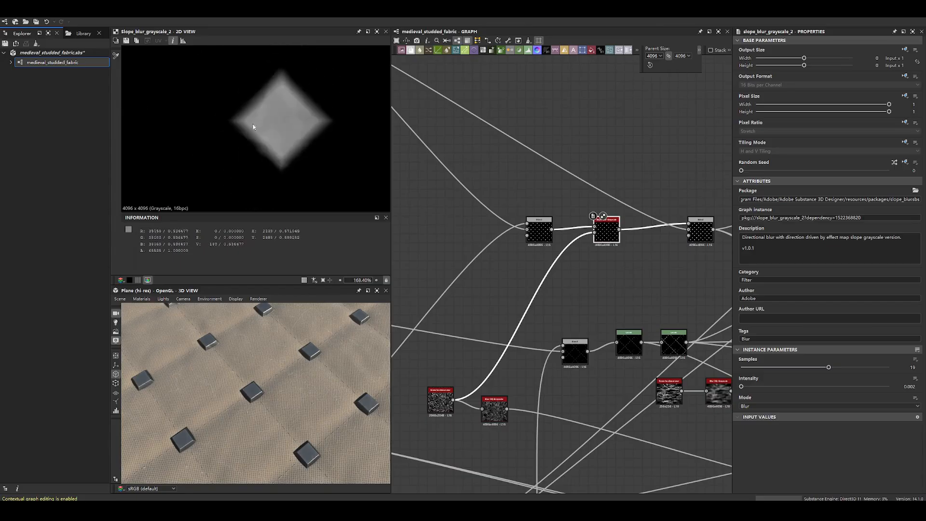
scroll(262, 167, up, 4)
scroll(238, 133, down, 14)
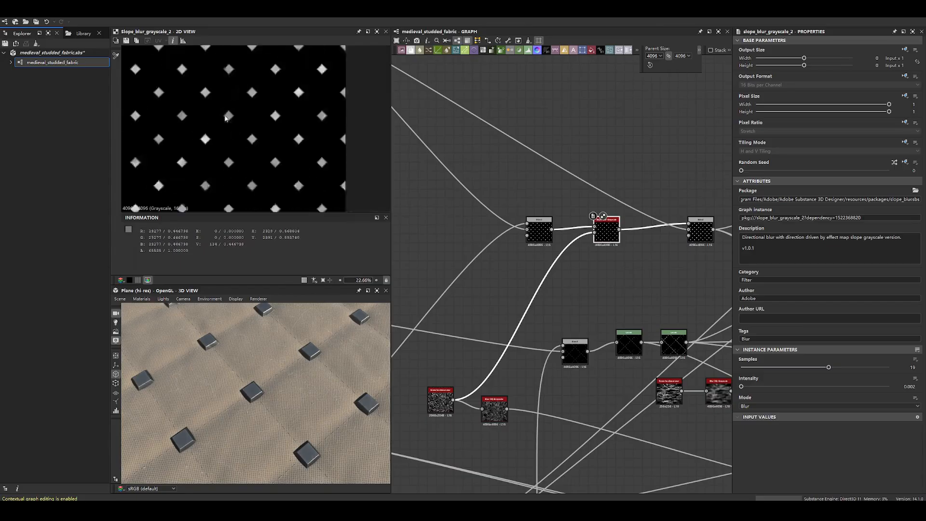
scroll(252, 128, up, 9)
middle_drag(215, 168, 232, 139)
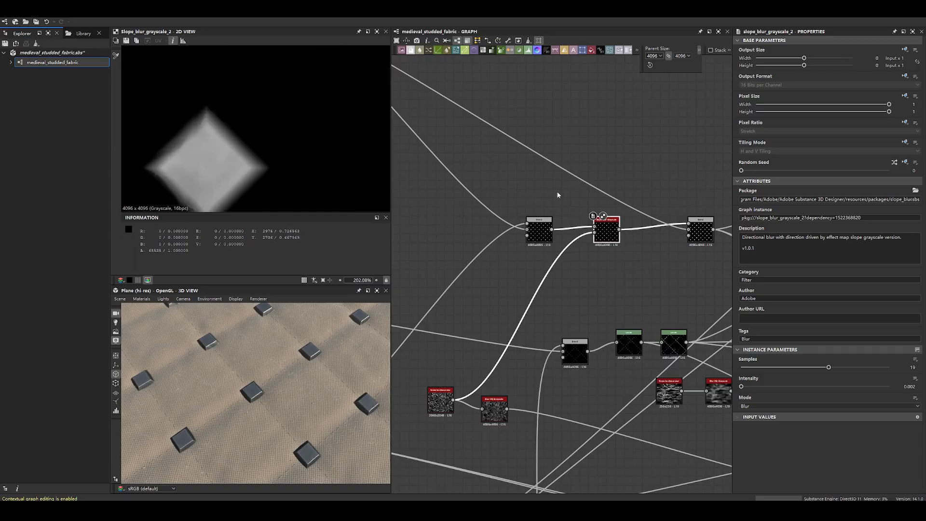
- Move the Blur HQ Grayscale node farther from the Scratches Generator and display the Blend that follows the studs' slope blur
middle_drag(519, 374, 523, 306)
drag(505, 348, 584, 355)
scroll(584, 241, down, 2)
middle_drag(580, 236, 548, 301)
scroll(548, 302, down, 5)
scroll(612, 276, up, 6)
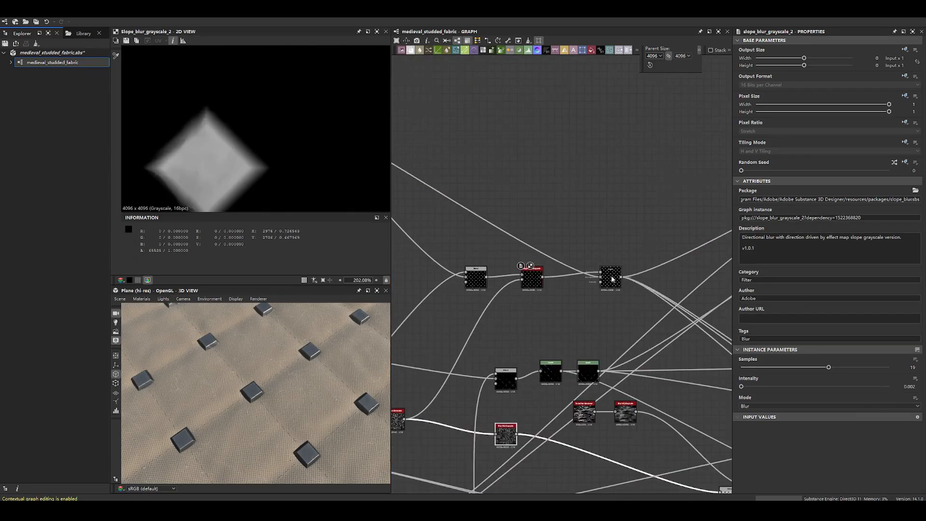
click(612, 276)
scroll(379, 208, down, 3)
drag(614, 282, 607, 262)
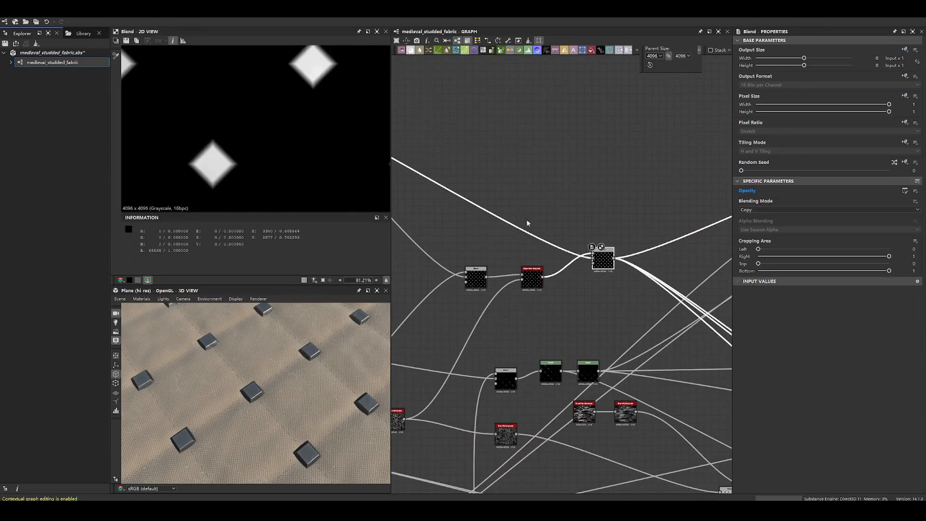
- Display the clean Safe Transform Grayscale stud pattern and trace its connection to the Blend's background
scroll(526, 219, down, 4)
middle_drag(526, 219, 650, 250)
scroll(544, 198, up, 4)
scroll(543, 198, up, 2)
click(545, 215)
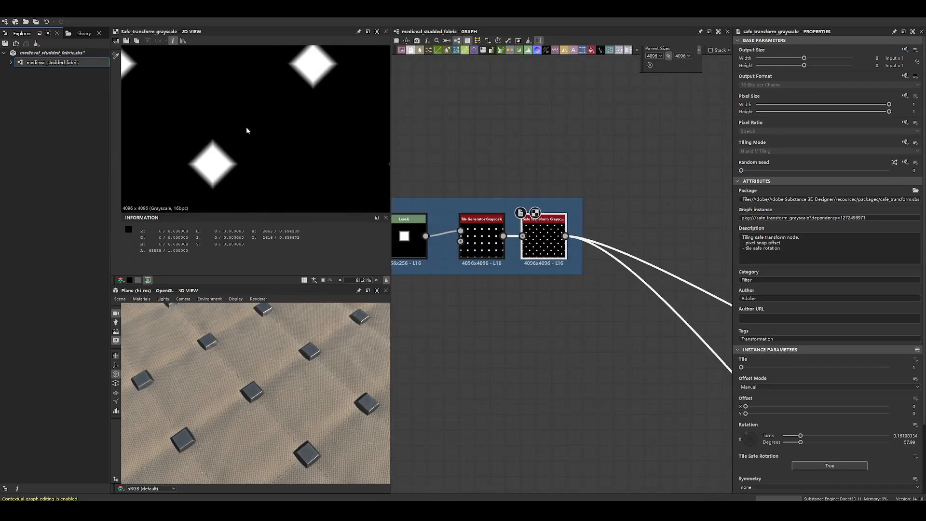
scroll(560, 207, up, 4)
middle_drag(561, 207, 490, 193)
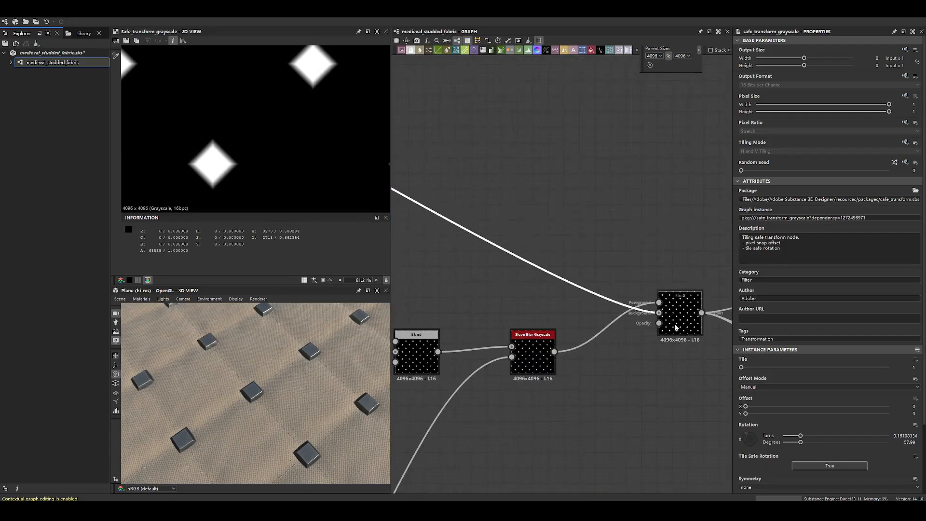
- Display the Blend that mixes clean and damaged studs and examine one stud up close in 2D
click(685, 311)
middle_drag(673, 218, 587, 165)
scroll(565, 256, up, 3)
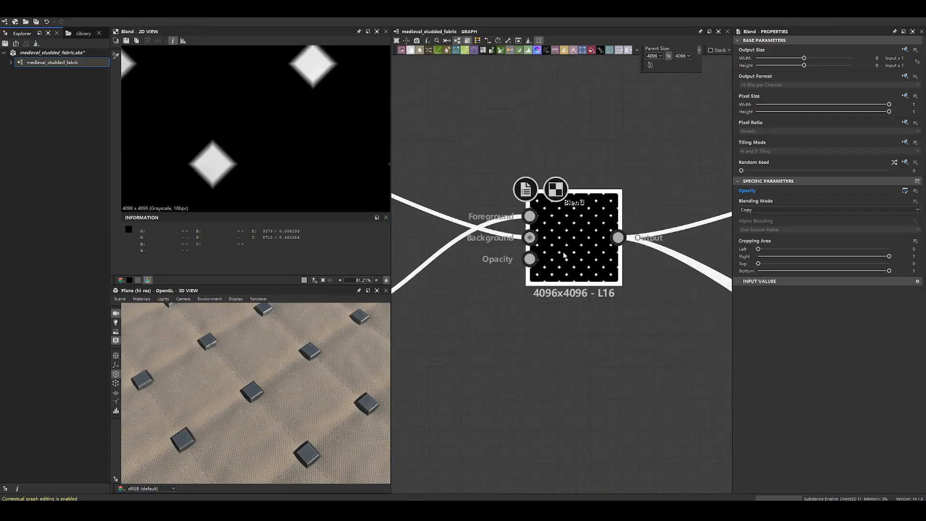
scroll(205, 176, up, 8)
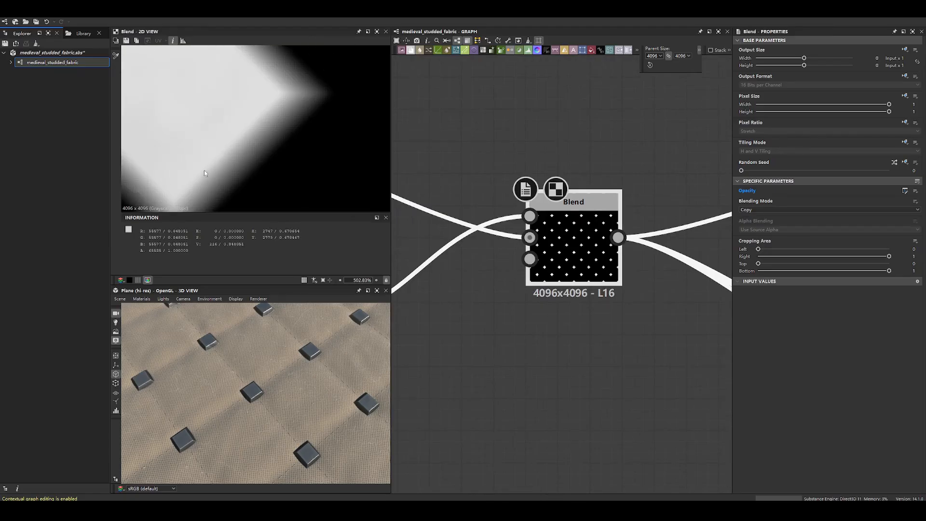
- Reset the stud Blend's exposed opacity parameter and examine a stud up close in 3D
click(906, 195)
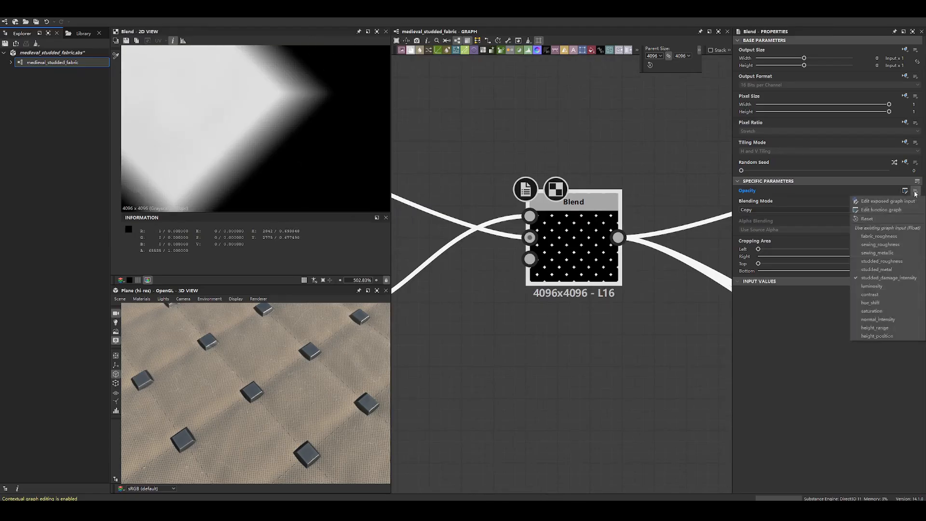
click(887, 215)
drag(885, 199, 702, 202)
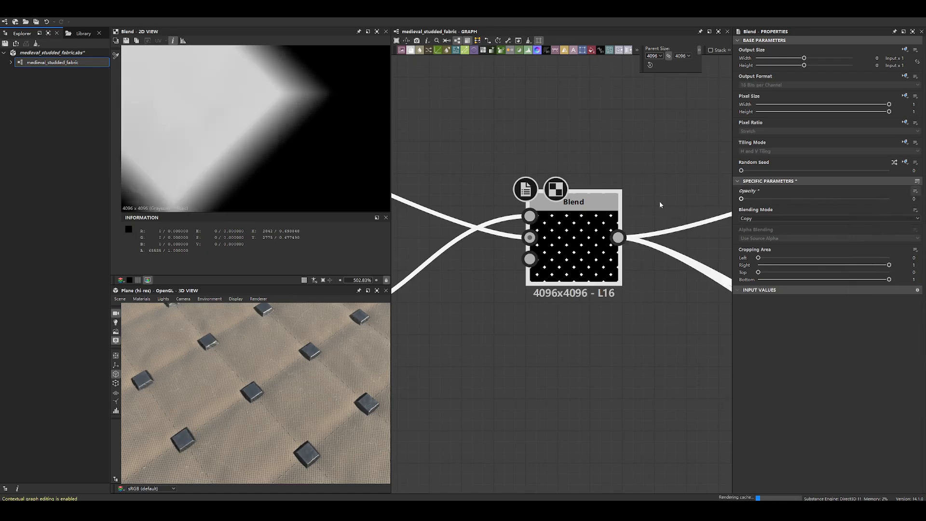
scroll(267, 395, up, 10)
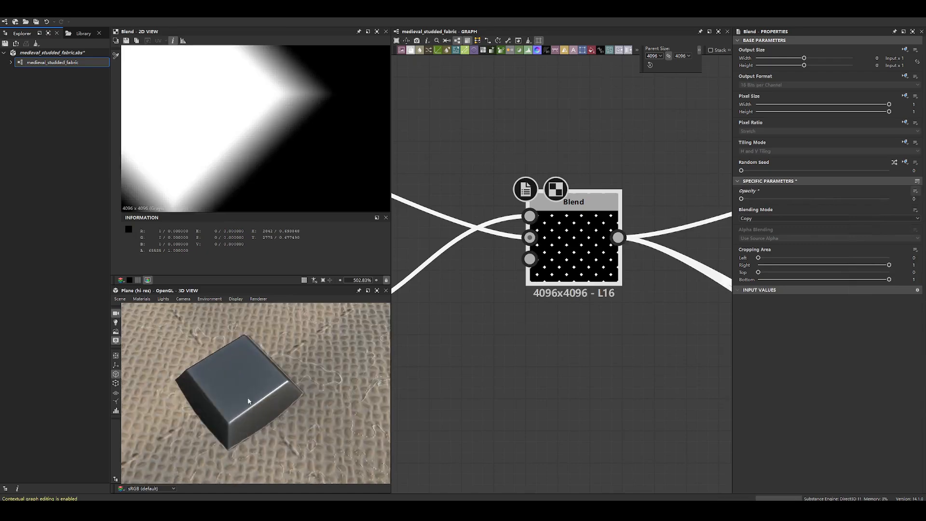
scroll(253, 426, up, 3)
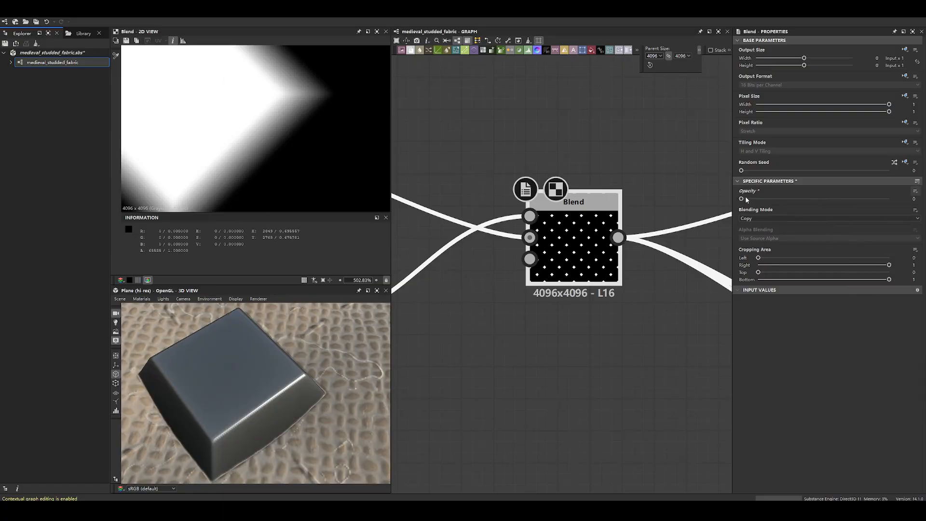
- Set the stud Blend's opacity to 0.72 and examine the stud's edge damage in 3D
drag(742, 199, 848, 200)
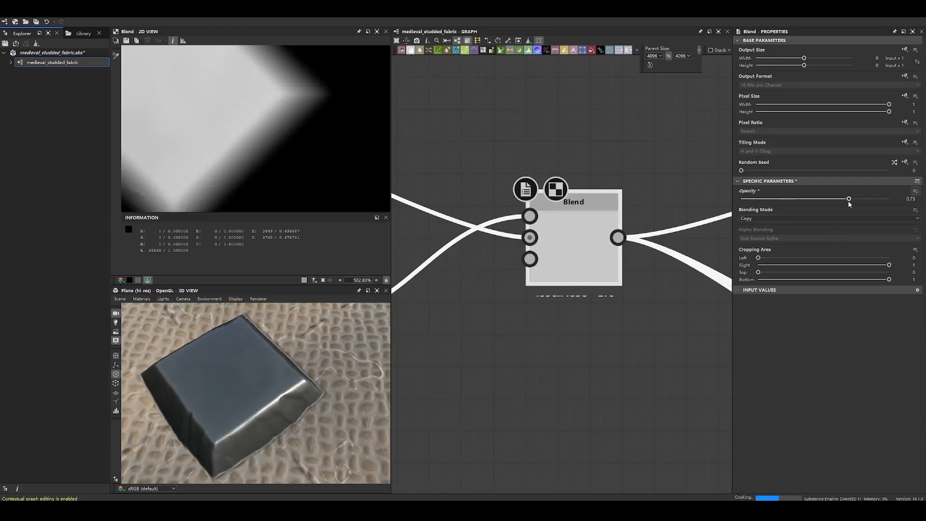
drag(158, 382, 296, 425)
scroll(329, 359, up, 6)
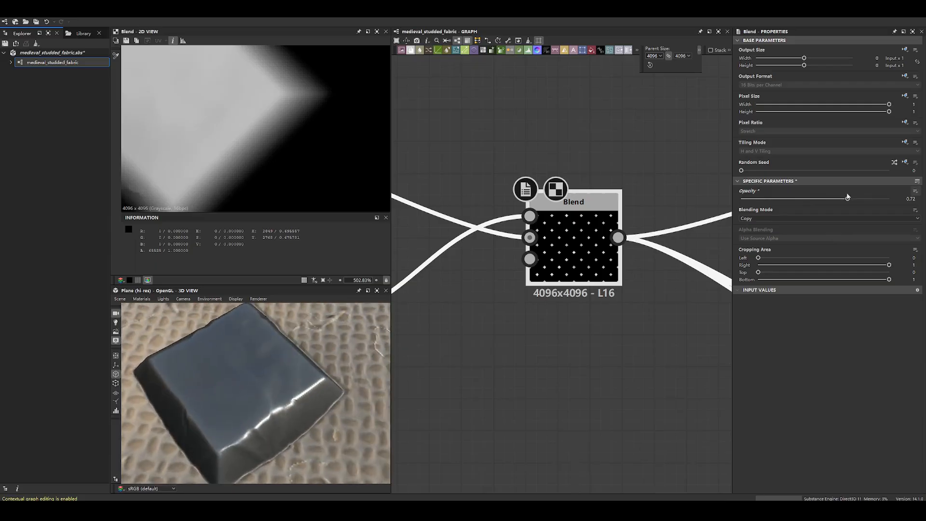
- Compare the stud Blend's background and foreground inputs in the 2D view
double_click(530, 237)
scroll(195, 137, down, 5)
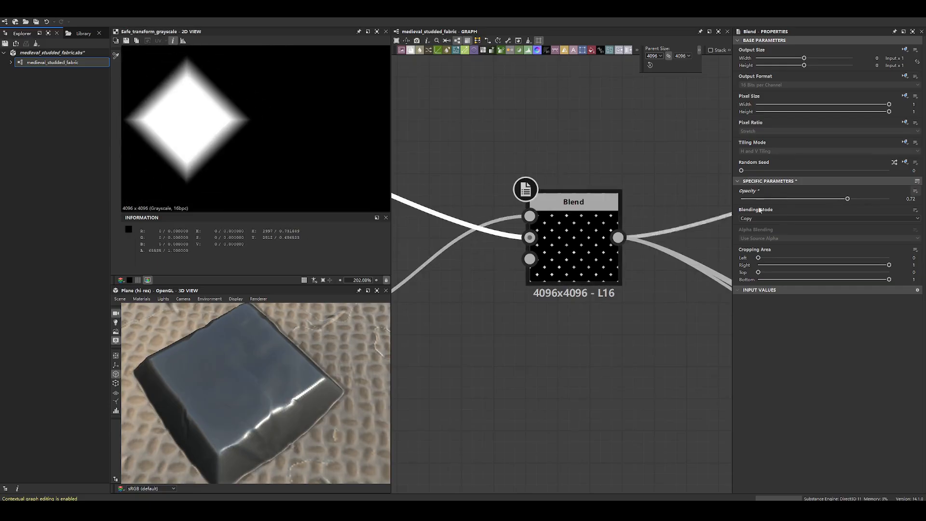
double_click(535, 217)
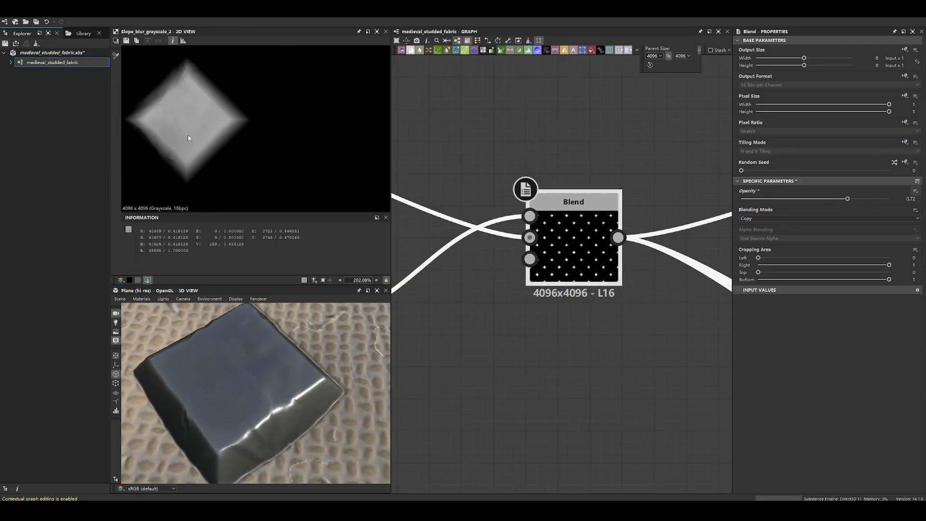
- Line up the final stud Blend with its branch and add a frame around the Slope Blur Grayscale and both Blend nodes
scroll(539, 322, down, 8)
middle_drag(566, 328, 531, 281)
scroll(677, 215, down, 4)
drag(524, 272, 531, 280)
middle_drag(530, 280, 520, 237)
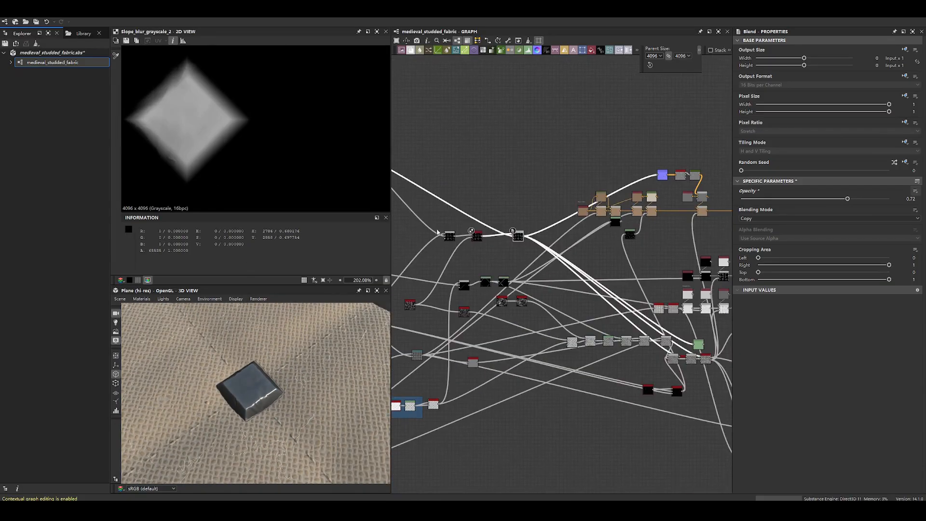
scroll(449, 212, down, 1)
middle_drag(449, 213, 574, 261)
drag(574, 261, 665, 298)
right_click(656, 289)
click(671, 327)
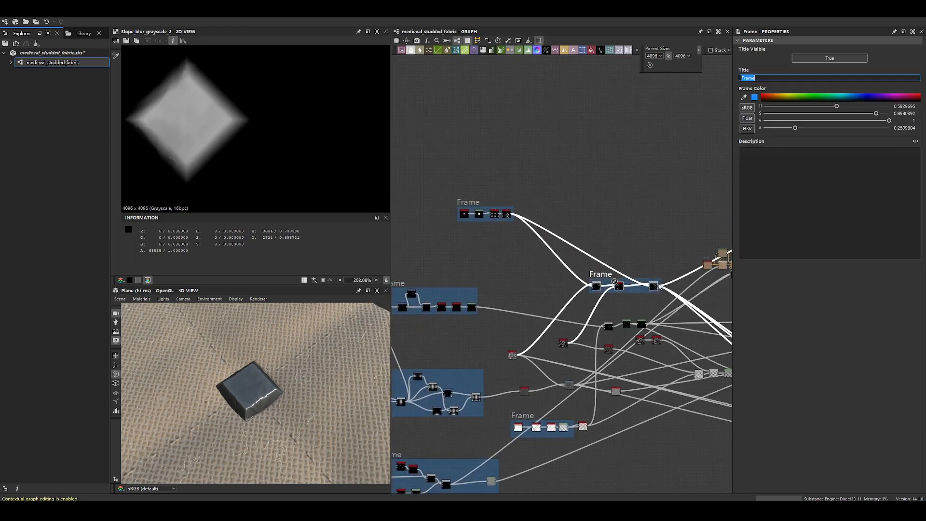
- Display the Scratches Generator and the Blur HQ Grayscale node it feeds
scroll(574, 386, up, 5)
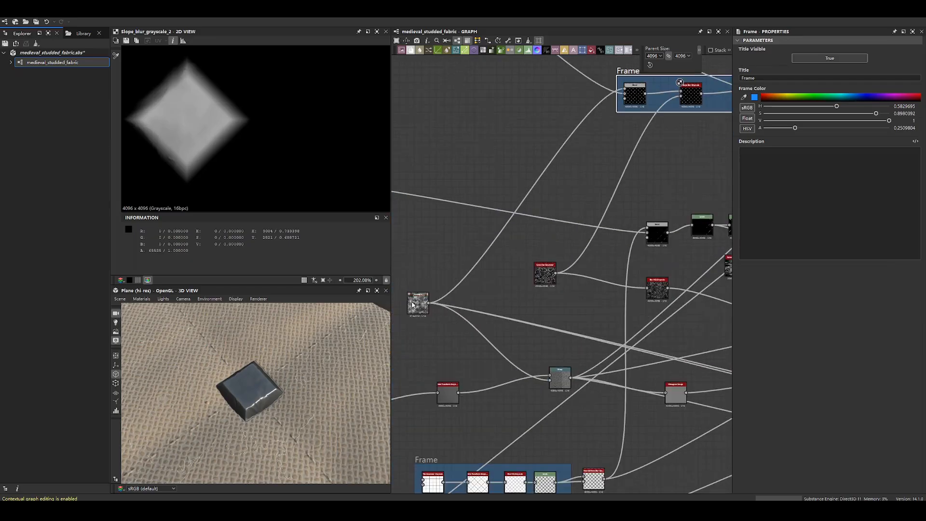
click(545, 274)
middle_drag(650, 274, 561, 267)
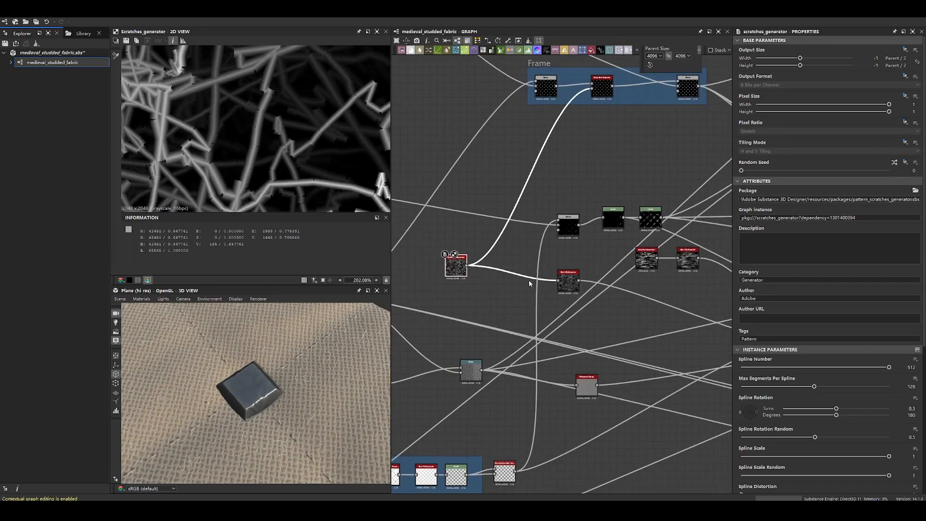
drag(566, 273, 562, 273)
click(569, 224)
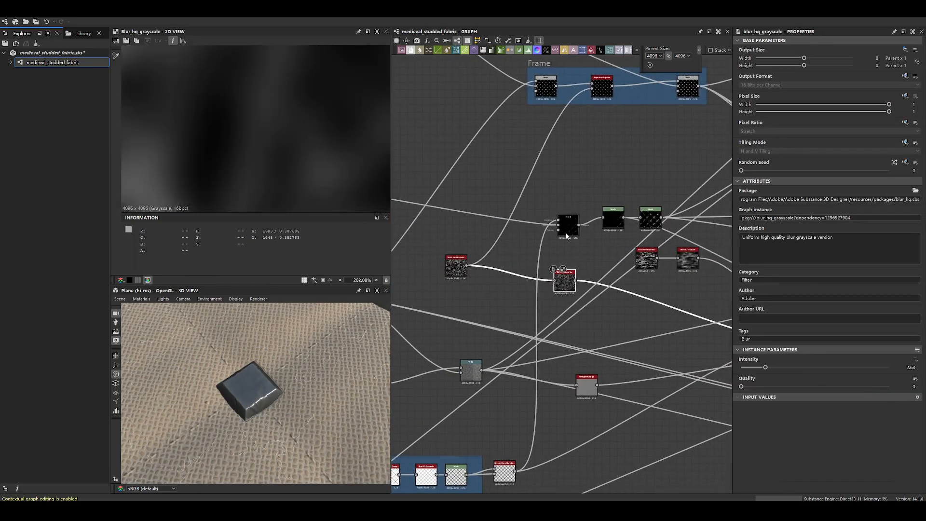
click(456, 266)
- Move the Warp node slightly higher in the graph, away from the crossing connections around it
middle_drag(663, 64, 650, 176)
click(553, 190)
middle_drag(567, 400, 540, 262)
scroll(541, 262, up, 1)
click(526, 260)
scroll(594, 304, down, 2)
scroll(595, 305, down, 2)
middle_drag(596, 309, 553, 282)
middle_drag(473, 302, 526, 293)
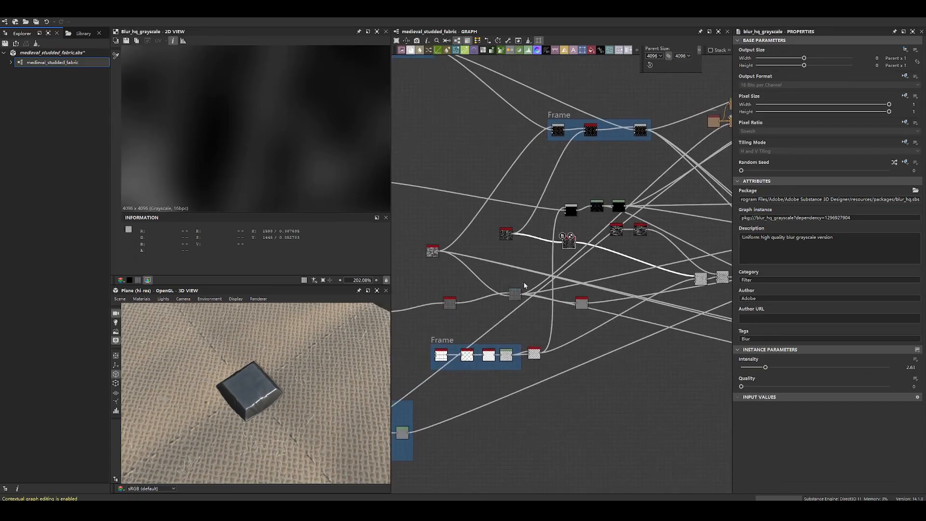
drag(516, 296, 518, 272)
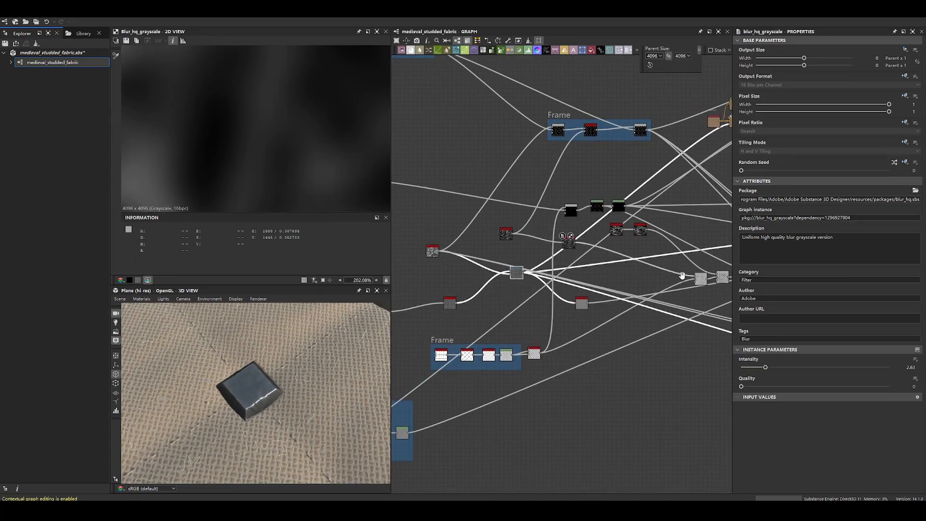
- Display the Subtract Blend that combines the blurred scratches with the padding pattern
middle_drag(671, 285, 561, 304)
click(592, 296)
scroll(265, 131, down, 10)
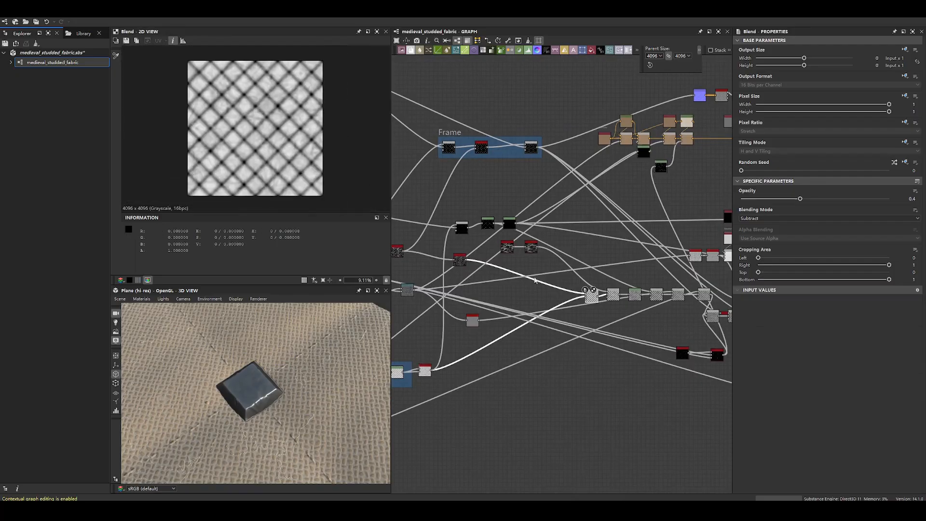
- Examine the Blur HQ Grayscale scratches in 2D and trace their connection to the padding's Subtract Blend
middle_drag(474, 270, 579, 267)
scroll(580, 267, up, 1)
scroll(580, 269, up, 3)
click(420, 228)
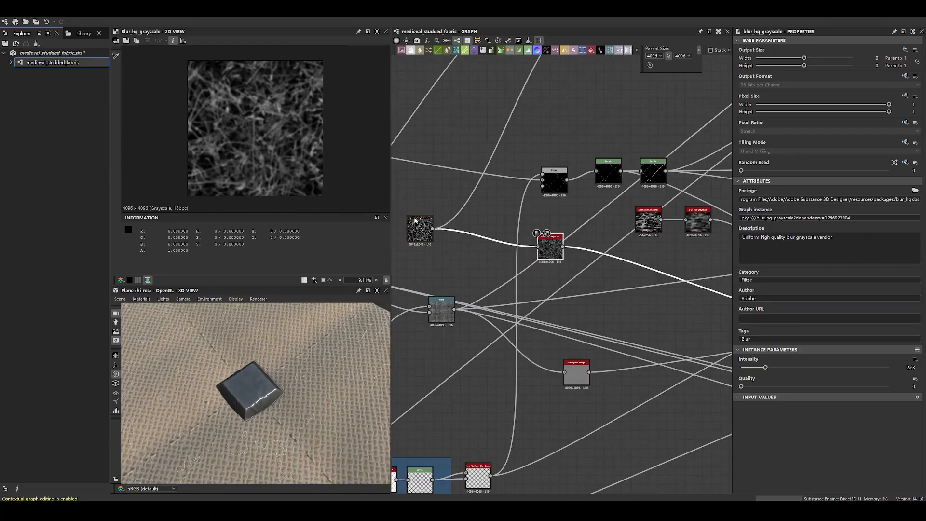
scroll(266, 140, up, 4)
double_click(557, 244)
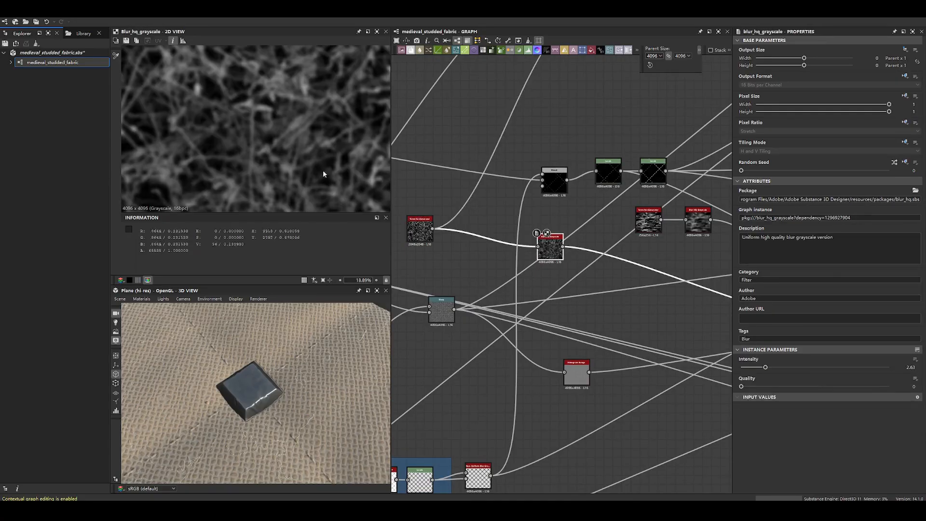
middle_drag(636, 284, 505, 222)
scroll(504, 222, down, 3)
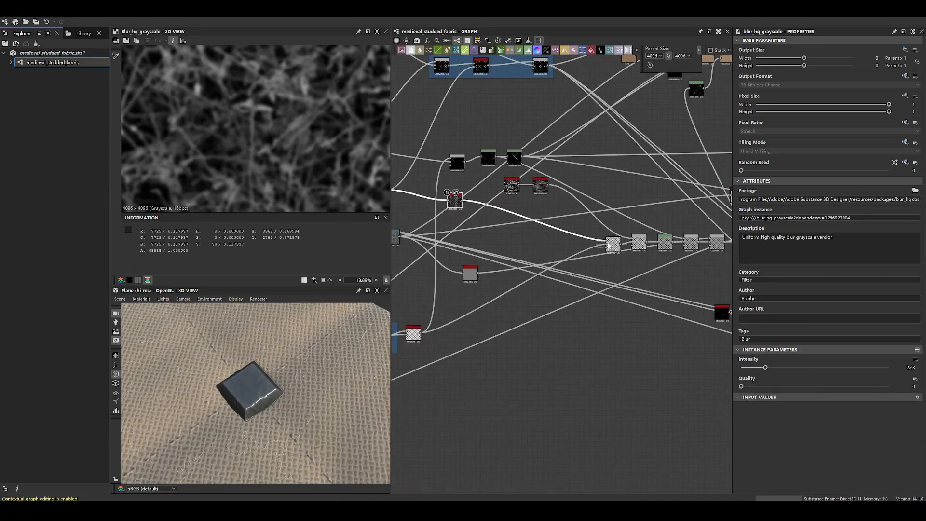
- Display the padding's 0.4-opacity Subtract Blend and follow its connection back to the Non-Uniform Blur Grayscale node
double_click(608, 246)
middle_drag(443, 279, 559, 240)
middle_drag(607, 263, 494, 303)
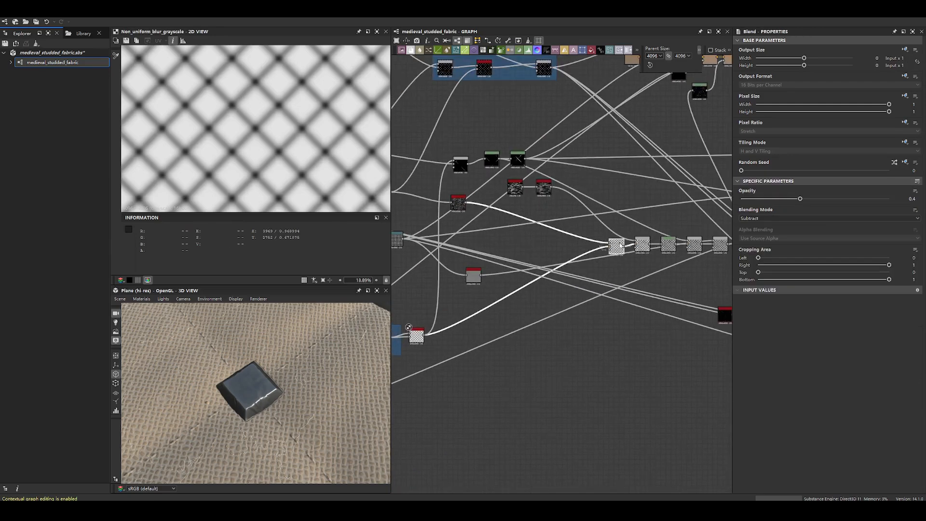
double_click(619, 244)
scroll(503, 284, up, 5)
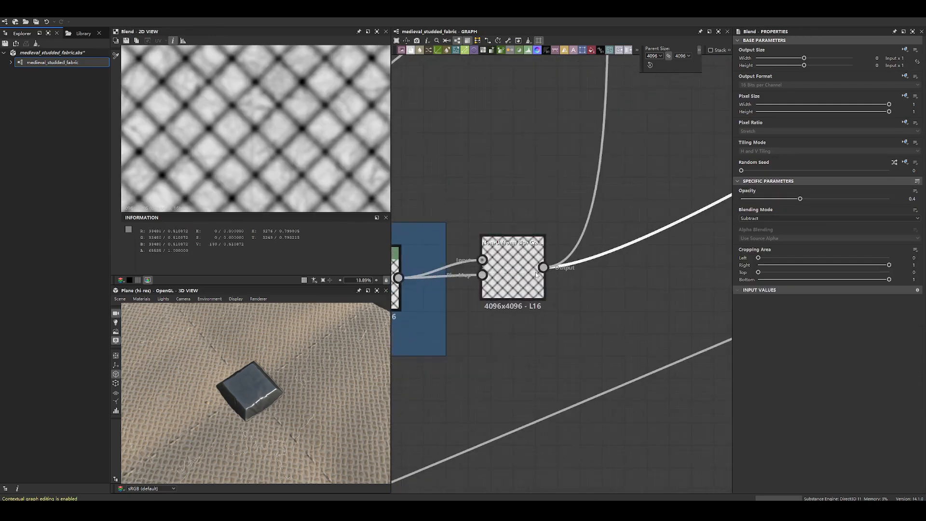
- Display the Non-Uniform Blur Grayscale padding and inspect its smooth diamond pattern both close up and as a whole
double_click(536, 272)
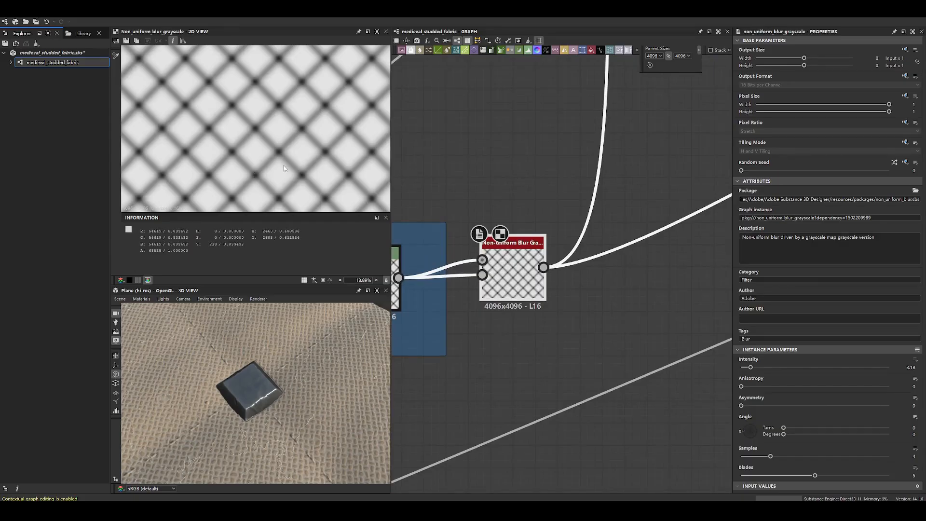
scroll(283, 166, up, 6)
middle_drag(280, 169, 268, 103)
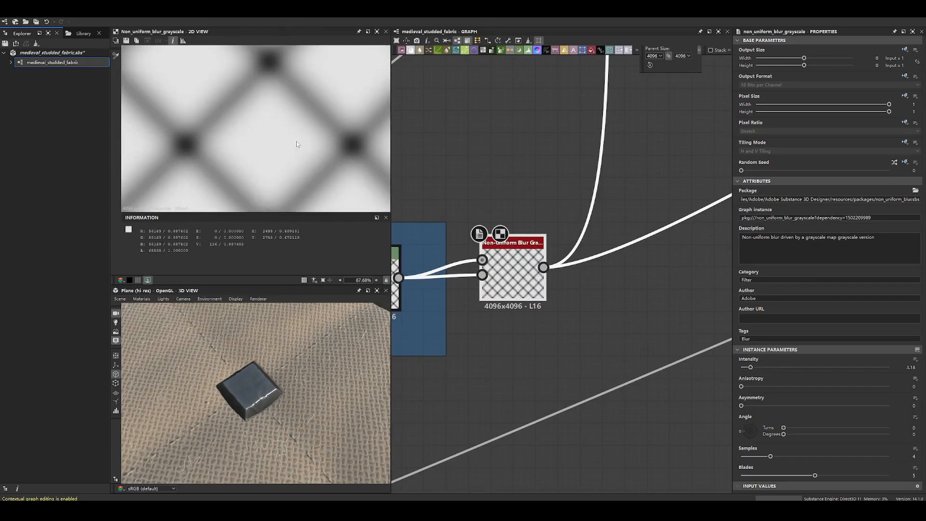
scroll(266, 135, down, 8)
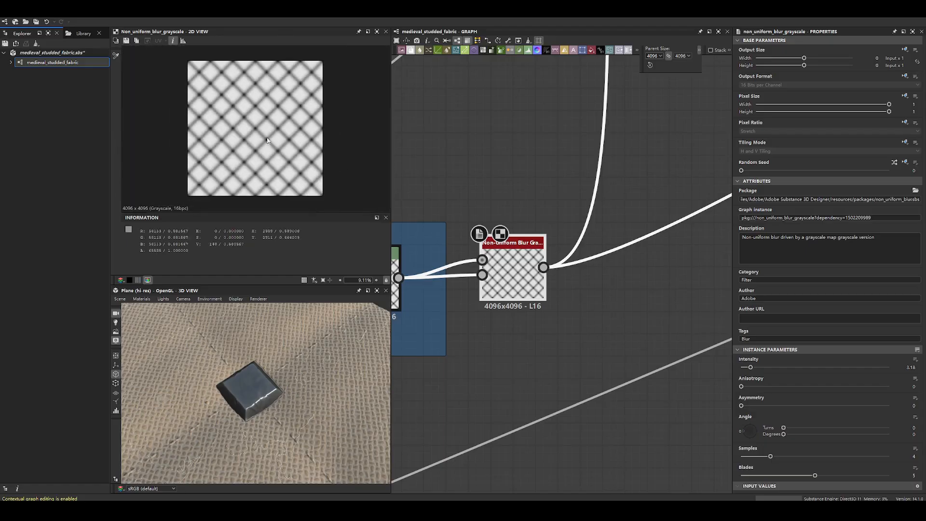
- Follow the Non-Uniform Blur Grayscale output through the graph and display the Subtract Blend it feeds
middle_drag(556, 204, 442, 317)
scroll(328, 383, down, 3)
drag(328, 384, 321, 346)
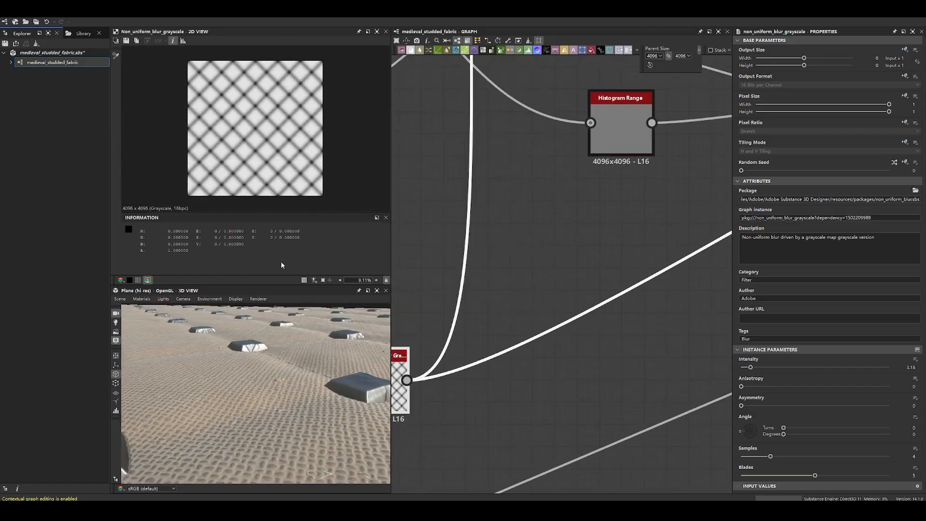
middle_drag(548, 155, 480, 306)
scroll(493, 290, down, 4)
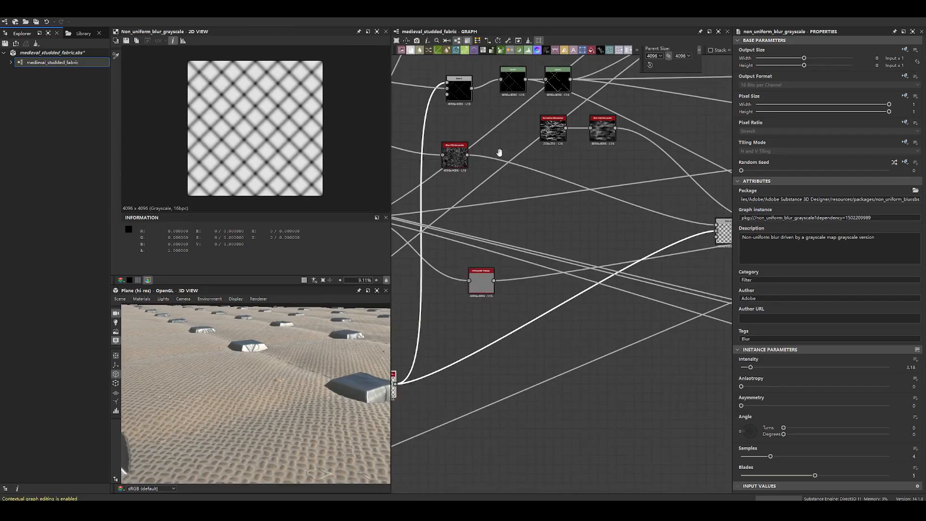
middle_drag(499, 153, 540, 245)
scroll(541, 246, down, 3)
middle_drag(651, 285, 565, 277)
scroll(564, 277, up, 4)
double_click(596, 286)
- Examine the creases that the blurred scratches subtract from the padding diamonds in the 2D view
scroll(244, 148, up, 6)
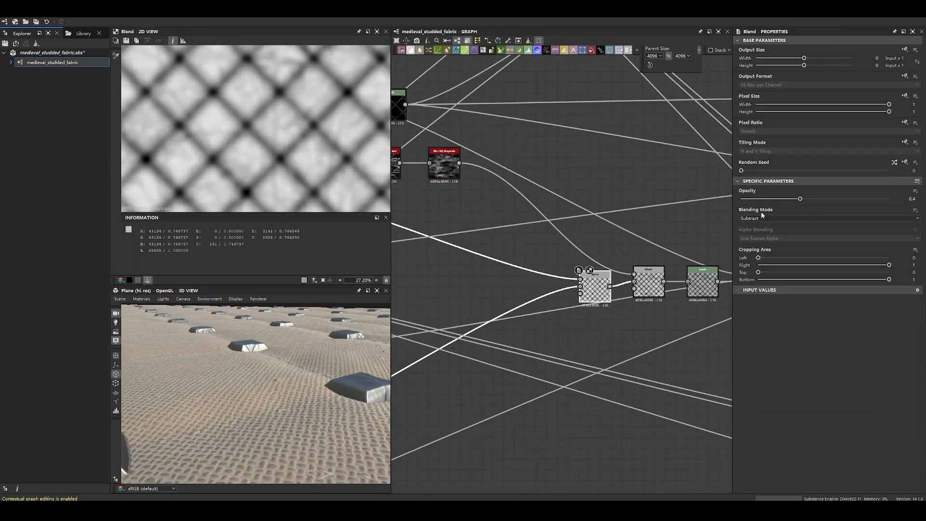
scroll(298, 100, up, 4)
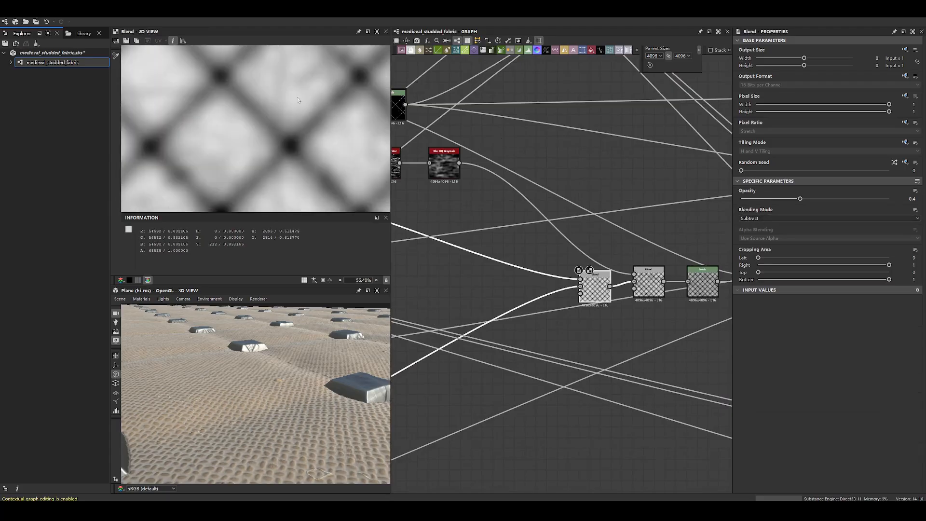
scroll(283, 90, down, 10)
scroll(243, 88, up, 5)
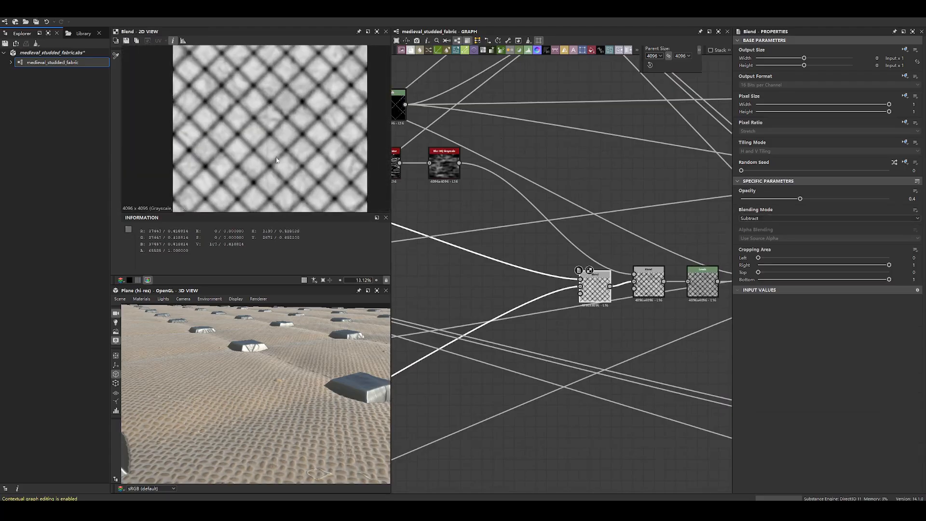
scroll(243, 87, up, 2)
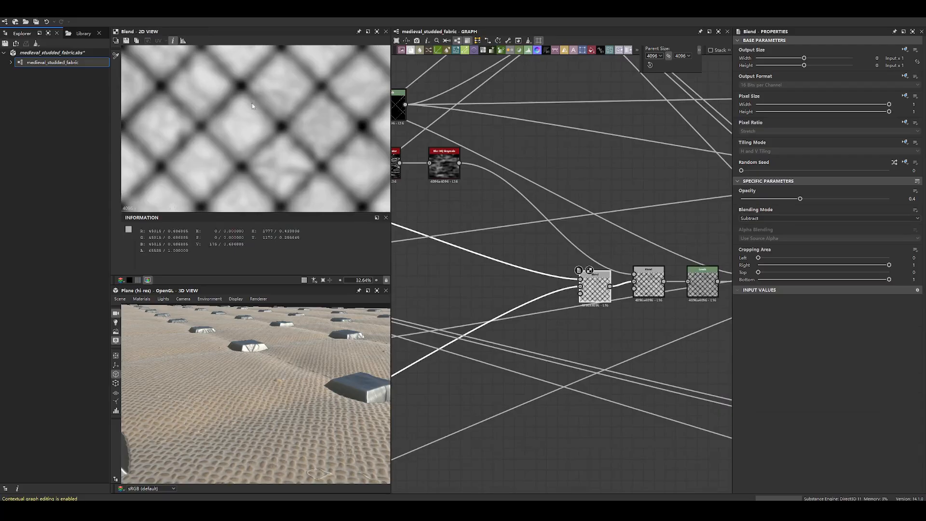
- Raise the padding's Subtract Blend opacity to 0.89, with a wide stretch of the fabric in the 3D view
drag(297, 384, 334, 372)
middle_drag(613, 244, 560, 245)
drag(543, 288, 531, 283)
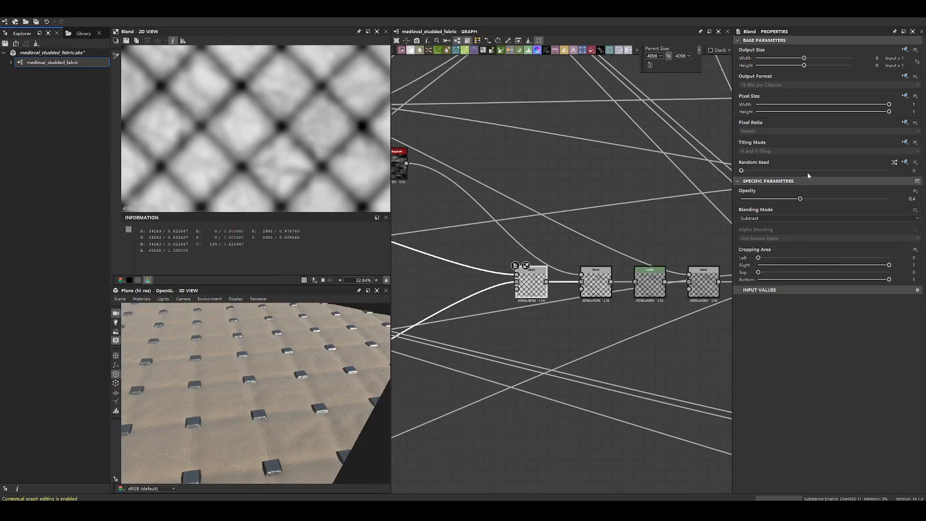
drag(800, 199, 852, 199)
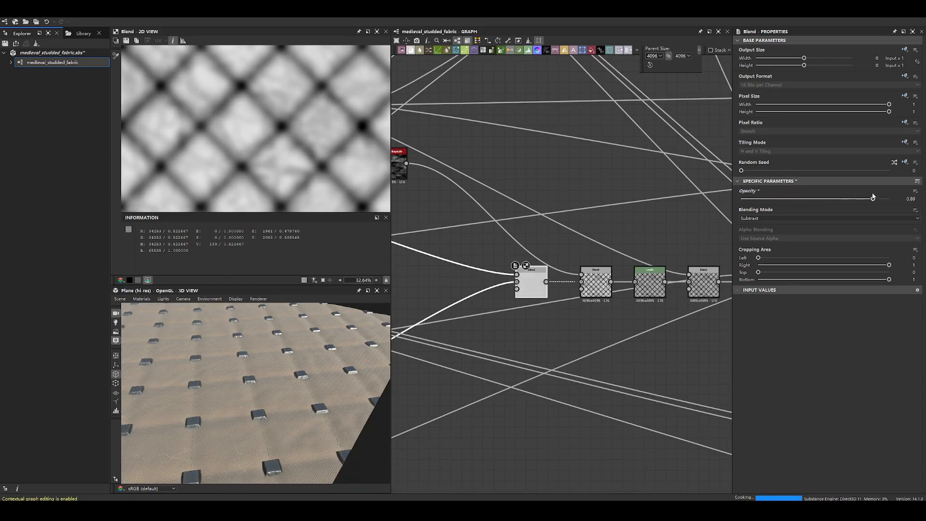
- Inspect the wrinkles around the studs in the 3D view from above, both close up and farther away
drag(218, 404, 251, 418)
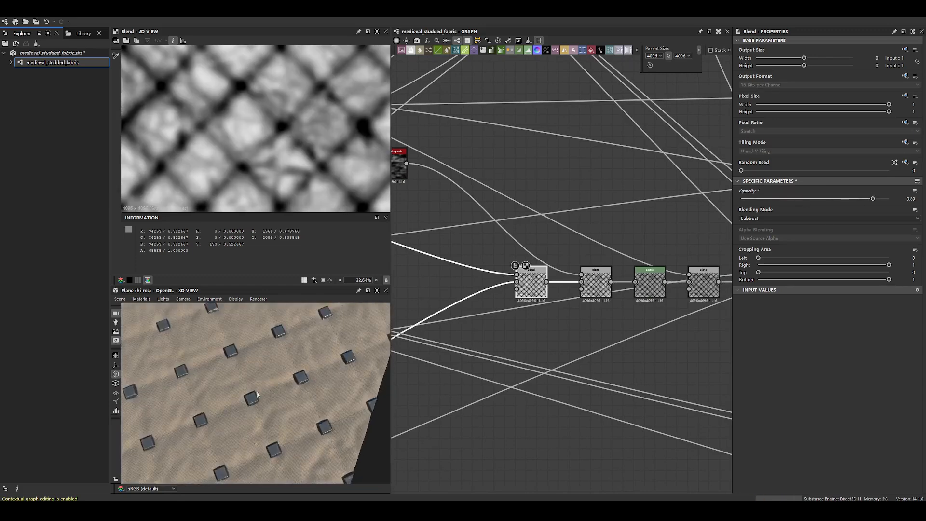
scroll(263, 369, up, 5)
middle_drag(262, 370, 277, 379)
scroll(277, 379, down, 5)
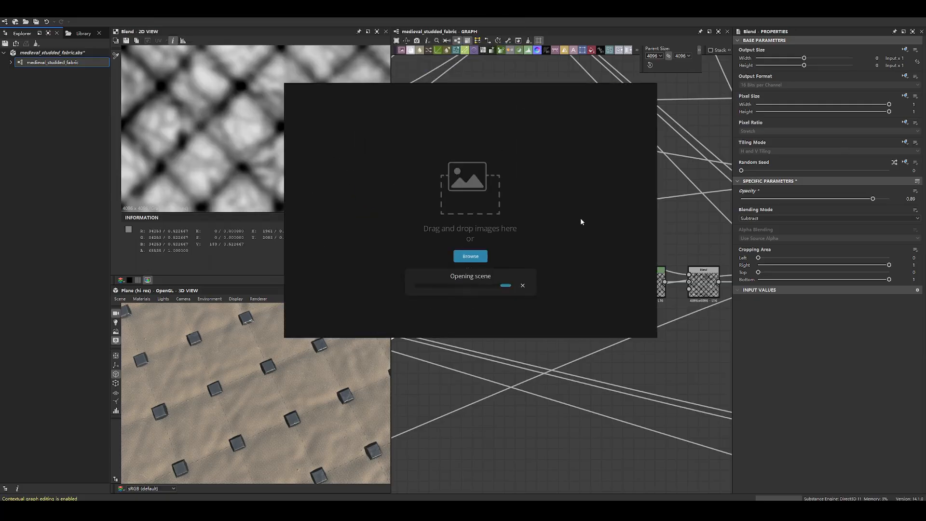
- Enlarge the image reference board's window and survey its groups of images
drag(656, 337, 785, 481)
middle_drag(496, 315, 597, 218)
scroll(597, 218, down, 6)
middle_drag(694, 333, 613, 275)
middle_drag(720, 355, 612, 255)
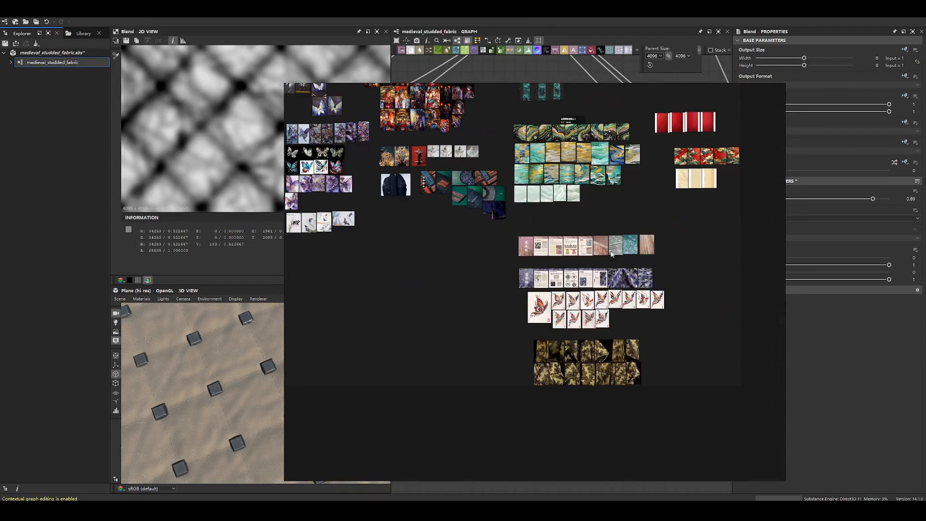
- Search the reference board for images of padded or stitched fabric
middle_drag(628, 173, 557, 319)
scroll(502, 208, up, 5)
middle_drag(629, 206, 595, 331)
middle_drag(391, 97, 573, 281)
middle_drag(487, 145, 493, 256)
middle_drag(423, 237, 557, 236)
middle_drag(457, 371, 627, 218)
middle_drag(458, 243, 628, 267)
middle_drag(501, 413, 502, 271)
middle_drag(333, 335, 448, 297)
middle_drag(576, 321, 531, 202)
middle_drag(484, 313, 563, 188)
scroll(564, 188, down, 1)
scroll(449, 244, down, 1)
- Examine the reference image of the white collar with blue floral embroidery and pearl tassels up close
middle_drag(338, 191, 490, 245)
scroll(492, 248, up, 1)
scroll(501, 255, down, 1)
middle_drag(666, 309, 511, 255)
middle_drag(672, 351, 542, 277)
middle_drag(681, 244, 530, 299)
scroll(501, 257, up, 5)
scroll(548, 227, up, 9)
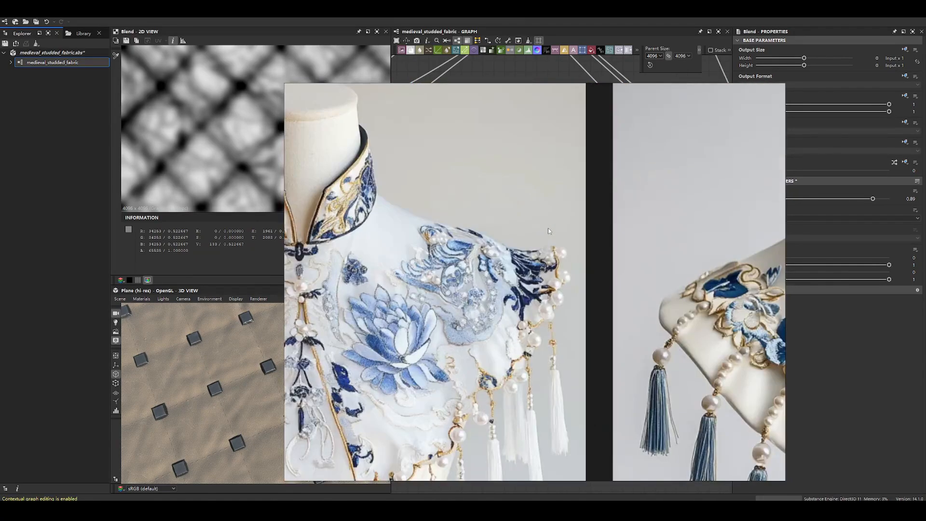
- Browse the neighbouring embroidered collar images at close and wide range
middle_drag(744, 280, 452, 229)
scroll(453, 229, down, 4)
middle_drag(742, 259, 499, 269)
scroll(537, 269, down, 10)
middle_drag(733, 288, 502, 263)
scroll(502, 263, up, 1)
scroll(502, 258, down, 5)
scroll(517, 219, down, 3)
scroll(516, 221, up, 5)
scroll(502, 226, down, 4)
scroll(498, 230, down, 2)
- Survey the butterfly, costume and textile image groups on the reference board
middle_drag(398, 114, 483, 212)
scroll(483, 212, up, 5)
middle_drag(399, 306, 525, 212)
middle_drag(377, 315, 497, 190)
middle_drag(446, 335, 505, 222)
middle_drag(362, 268, 373, 198)
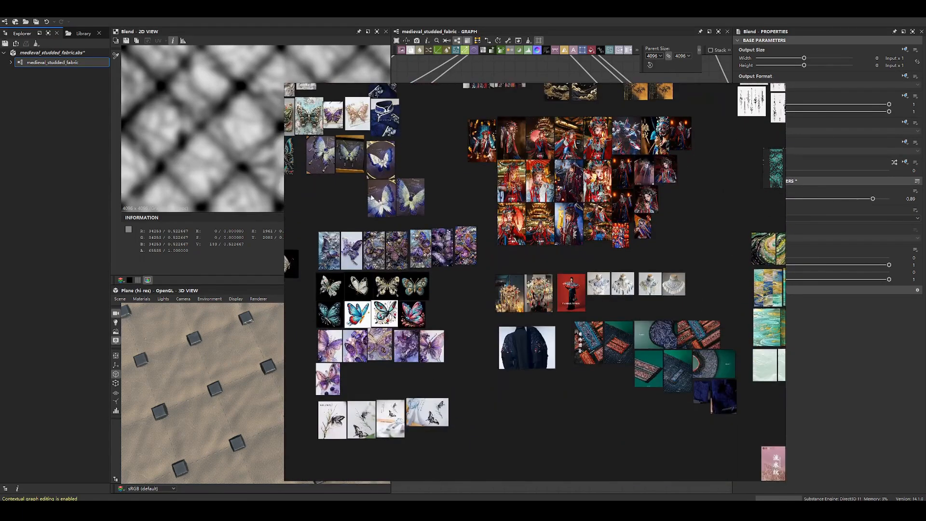
- Locate the group of Miao embroidery textile photos below the collar images on the reference board
scroll(588, 295, up, 8)
scroll(625, 251, up, 2)
scroll(435, 265, down, 5)
middle_drag(517, 353, 480, 177)
scroll(587, 304, up, 5)
scroll(587, 303, down, 5)
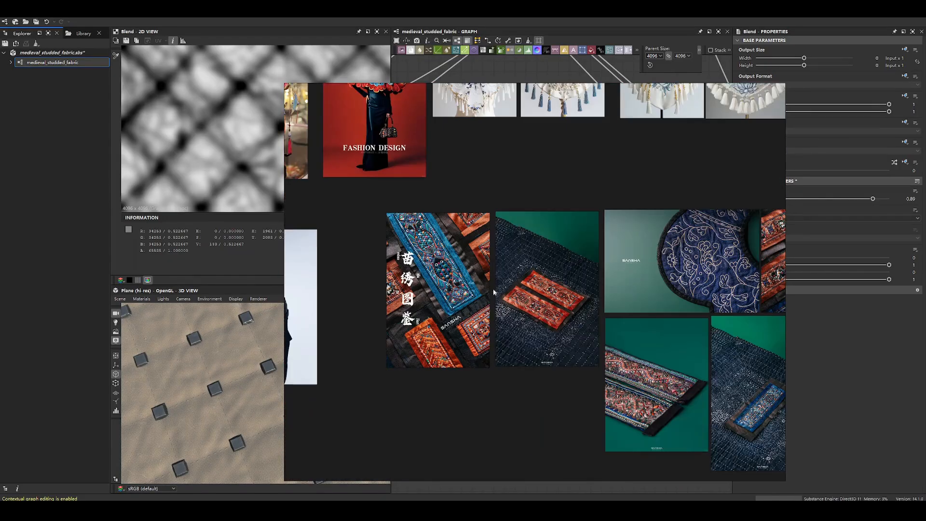
scroll(501, 250, down, 3)
scroll(468, 340, up, 10)
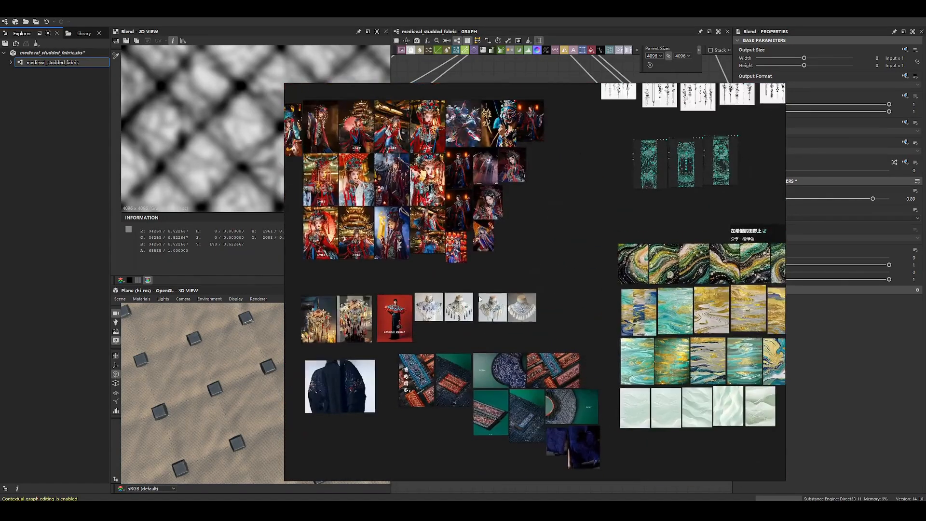
- Compare the pearl-trimmed collar with the Miao embroidery photo and the dark quilted fabric beside it
scroll(468, 340, down, 2)
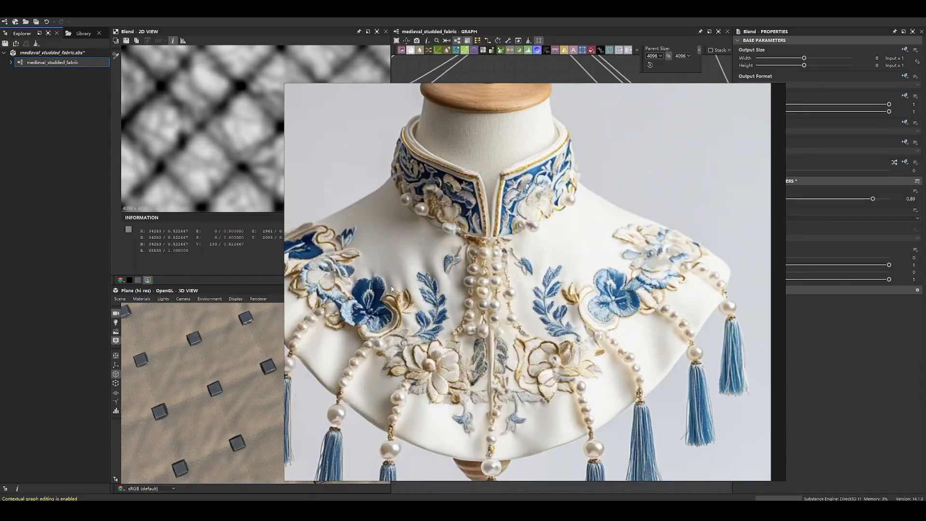
scroll(413, 281, down, 10)
middle_drag(328, 322, 499, 278)
middle_drag(519, 352, 508, 297)
scroll(508, 299, up, 8)
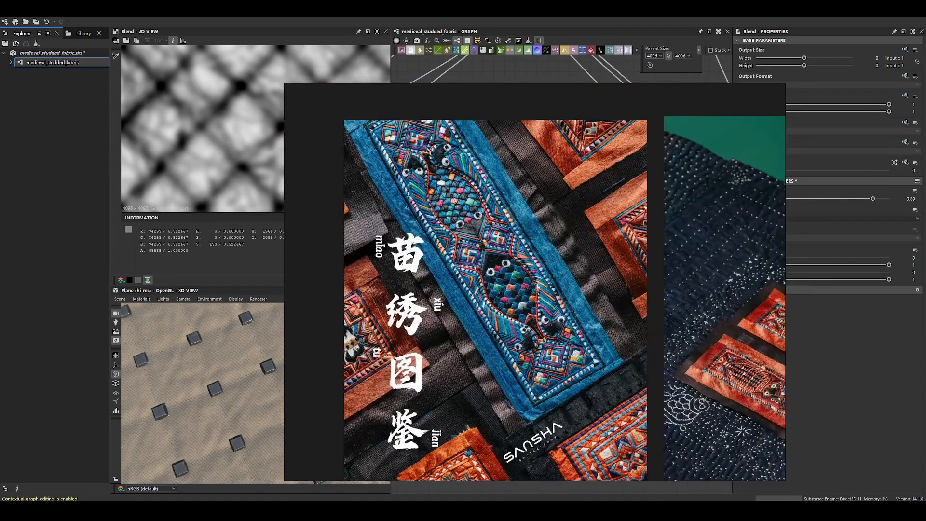
scroll(566, 278, down, 3)
scroll(405, 204, up, 4)
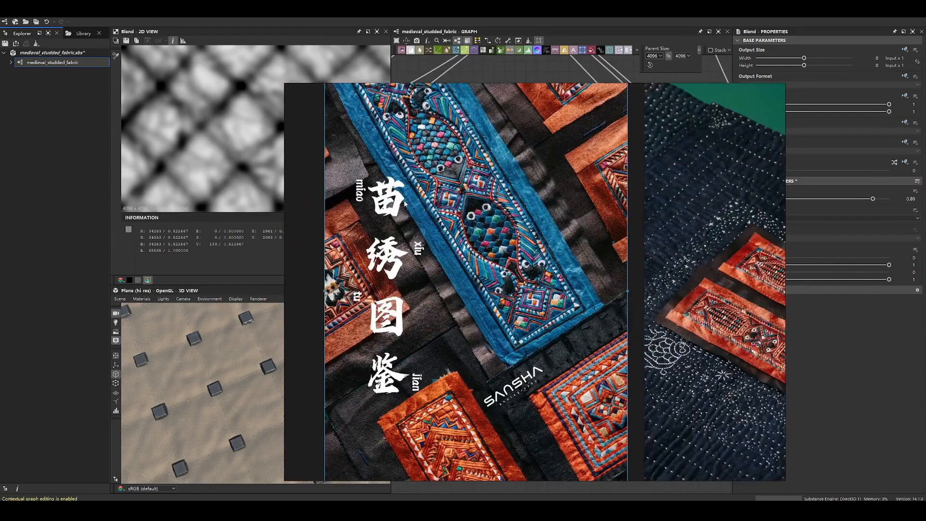
middle_drag(635, 328, 437, 273)
middle_drag(674, 405, 594, 340)
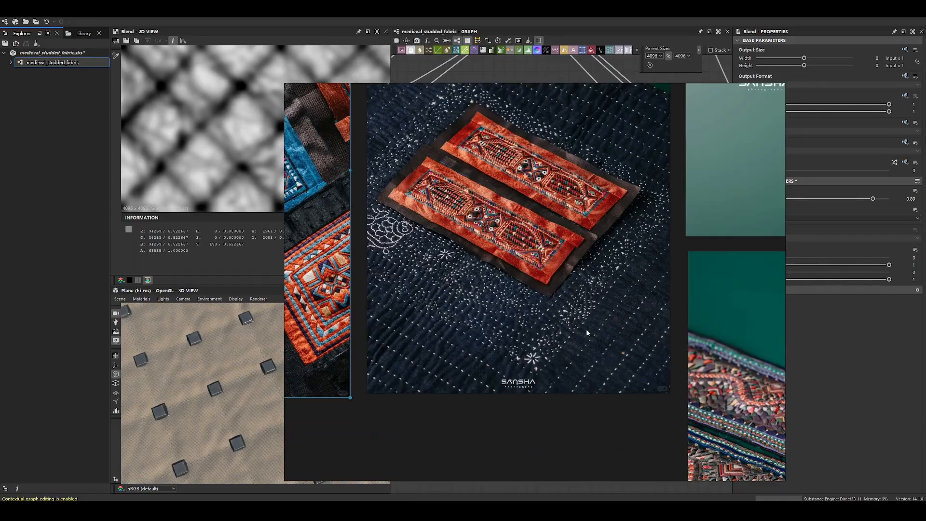
- Place the reference board window beside the 3D view and turn the studded fabric for comparison with the quilted cloth
right_drag(587, 331, 800, 323)
right_drag(329, 334, 259, 374)
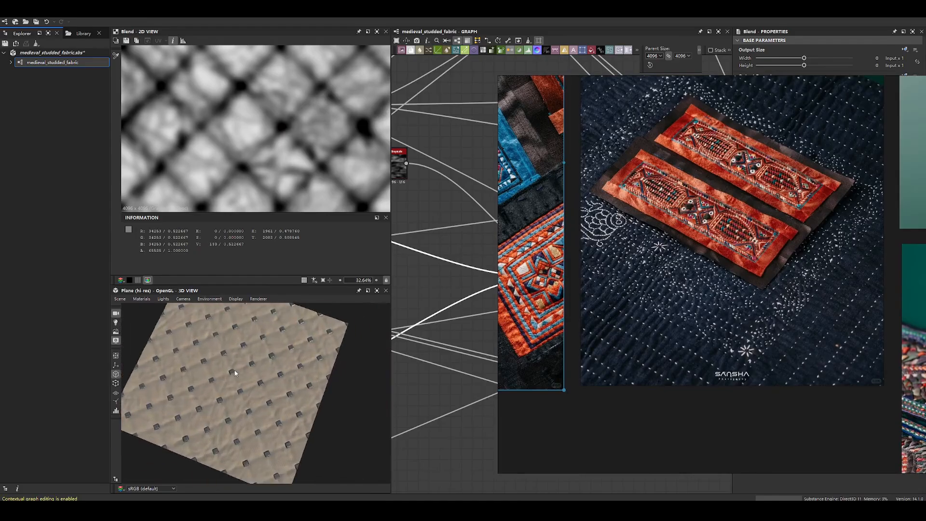
scroll(234, 373, up, 3)
right_drag(737, 276, 694, 282)
scroll(286, 366, down, 3)
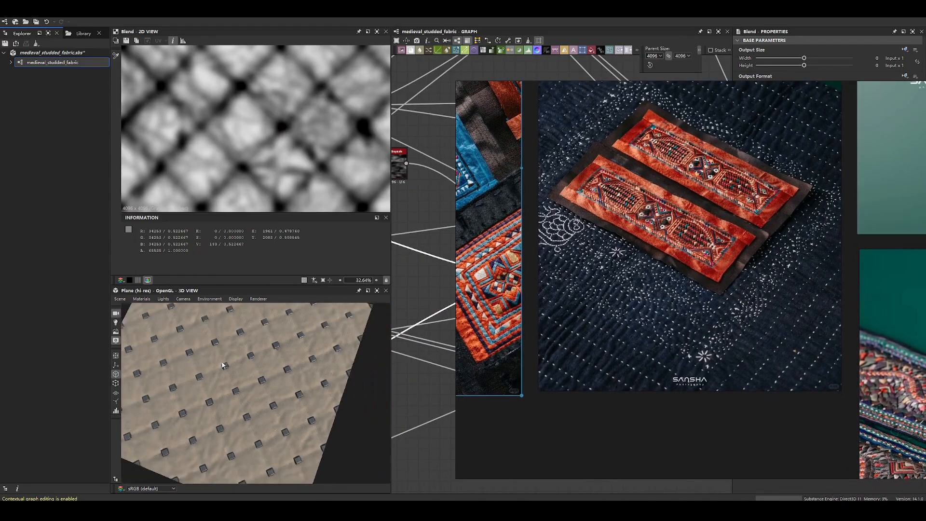
drag(224, 365, 222, 341)
right_drag(684, 274, 634, 279)
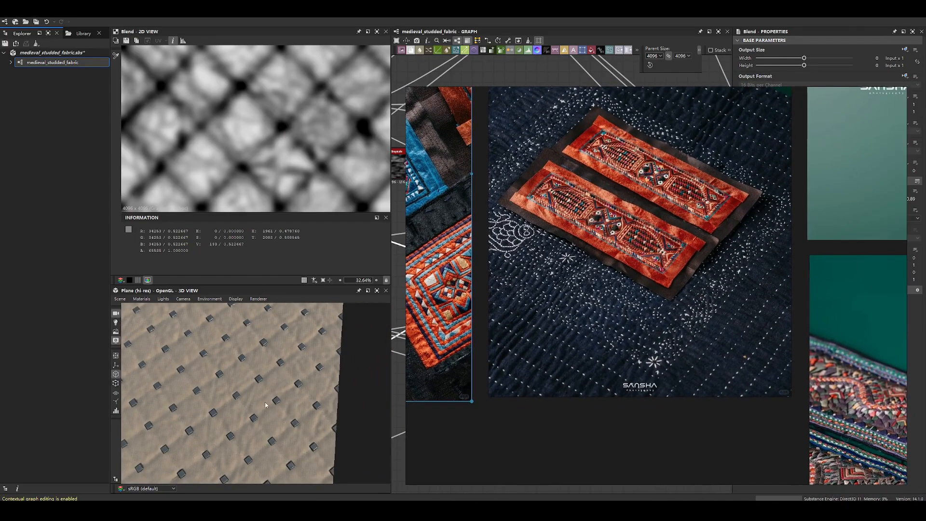
- Examine the puckers between the white stitches on the dark quilted fabric around the red embroidered strips
scroll(714, 298, up, 5)
middle_drag(822, 361, 714, 315)
scroll(714, 314, up, 1)
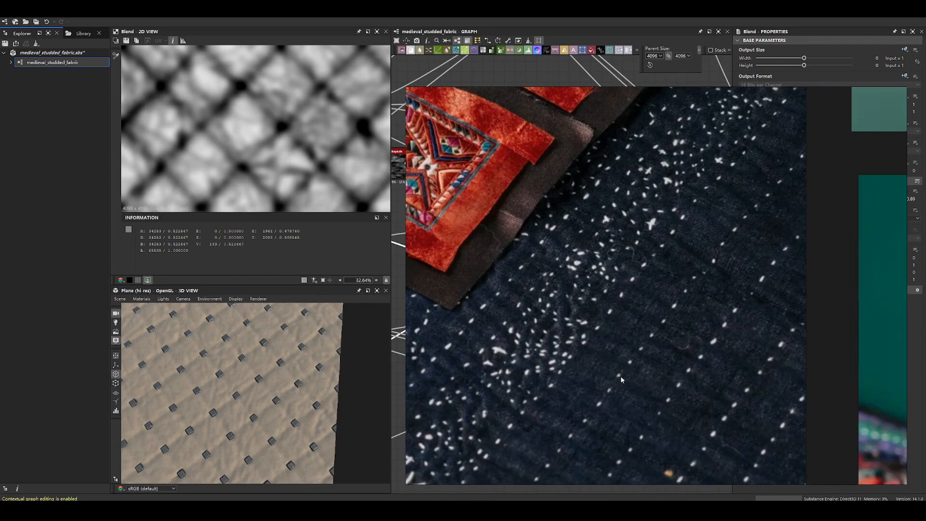
scroll(597, 262, down, 8)
middle_drag(595, 263, 619, 427)
scroll(552, 275, up, 5)
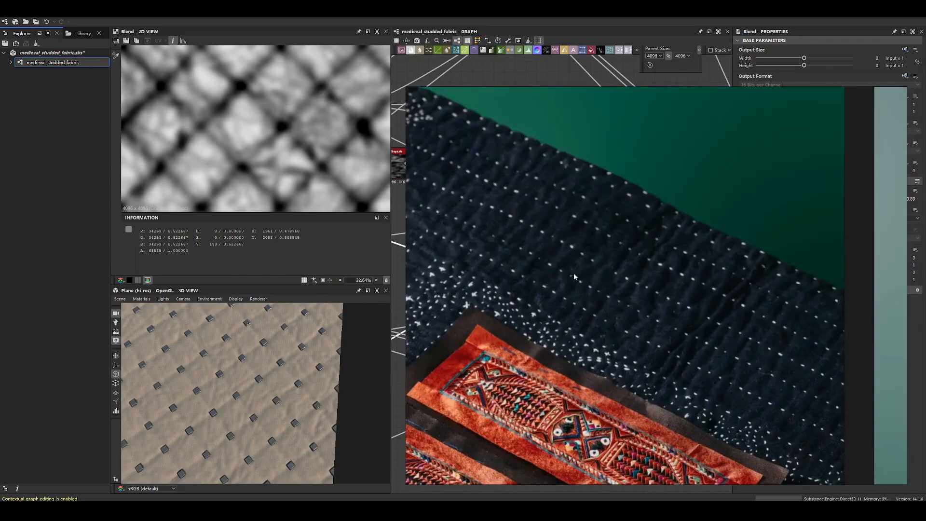
scroll(542, 275, down, 11)
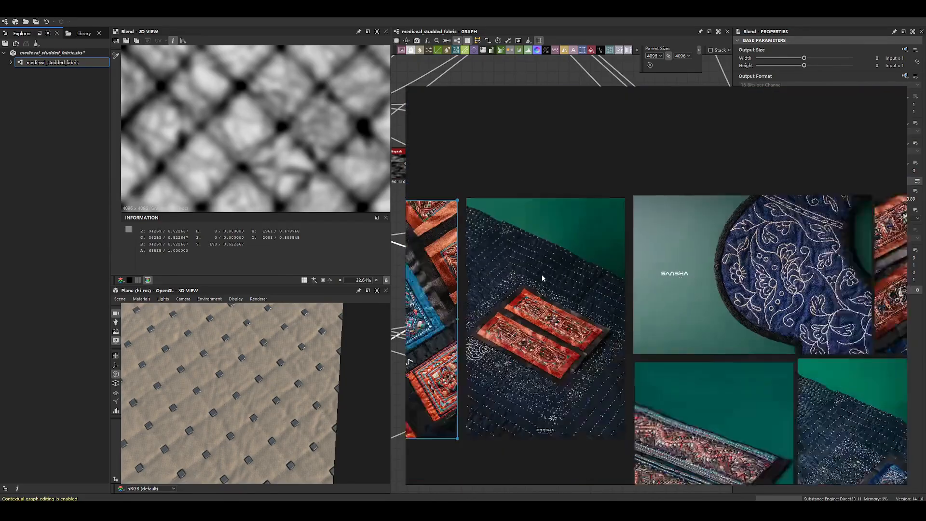
- Examine the stitch wrinkles on the navy embroidered collar and the indigo quilted pieces near it
scroll(670, 274, up, 8)
middle_drag(626, 283, 575, 262)
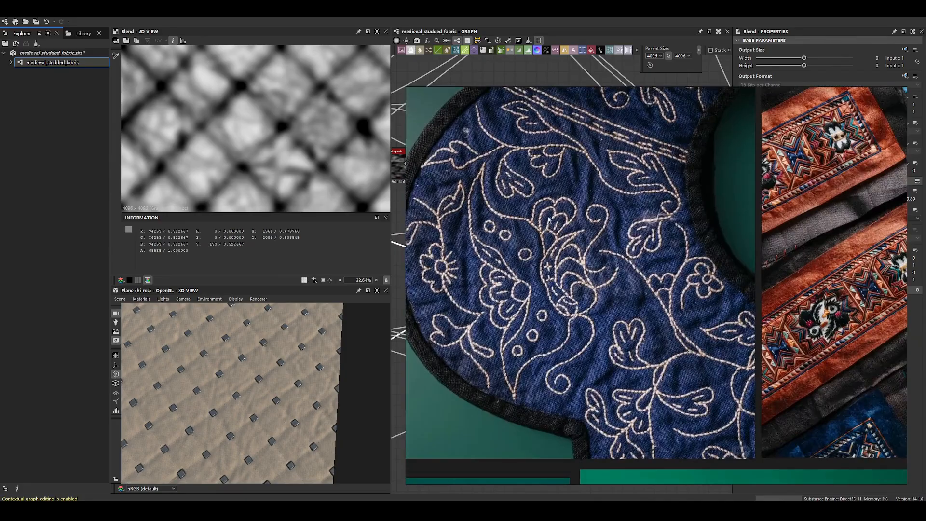
scroll(549, 220, down, 3)
click(593, 245)
scroll(585, 248, up, 3)
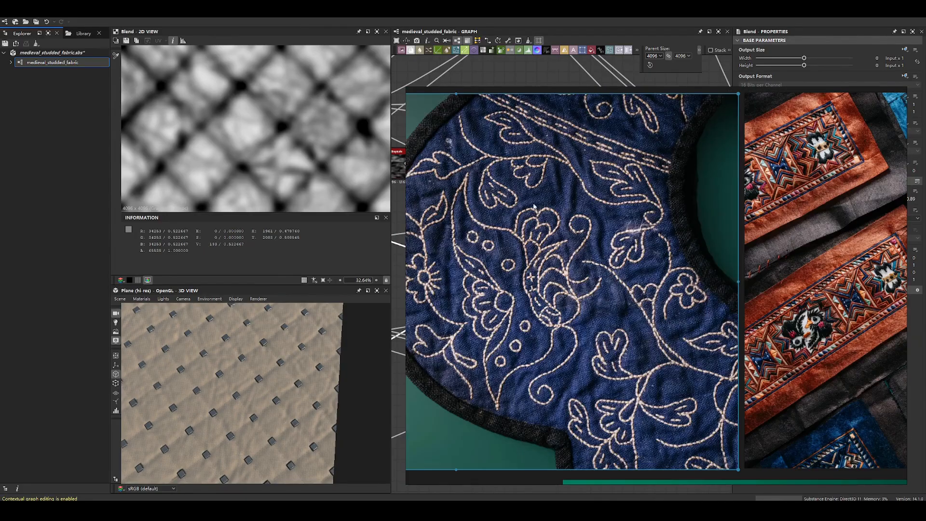
scroll(525, 252, down, 2)
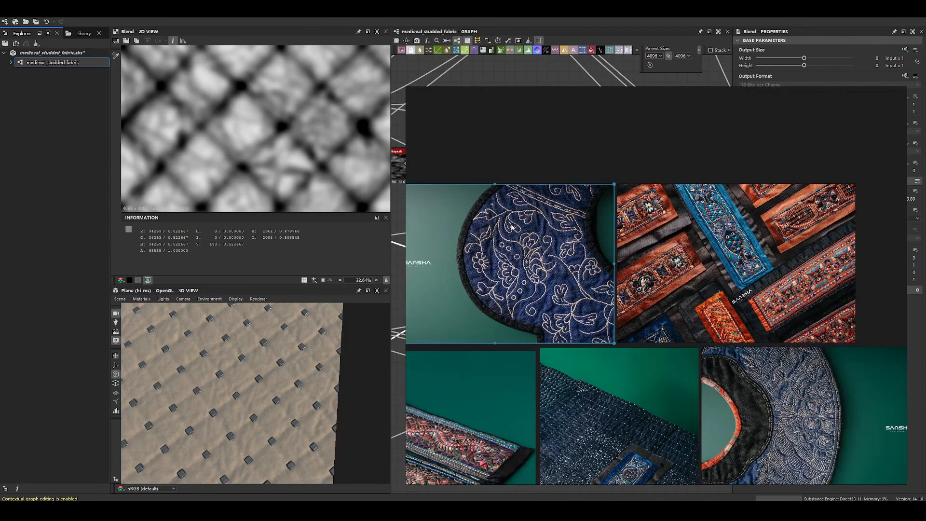
middle_drag(758, 404, 681, 249)
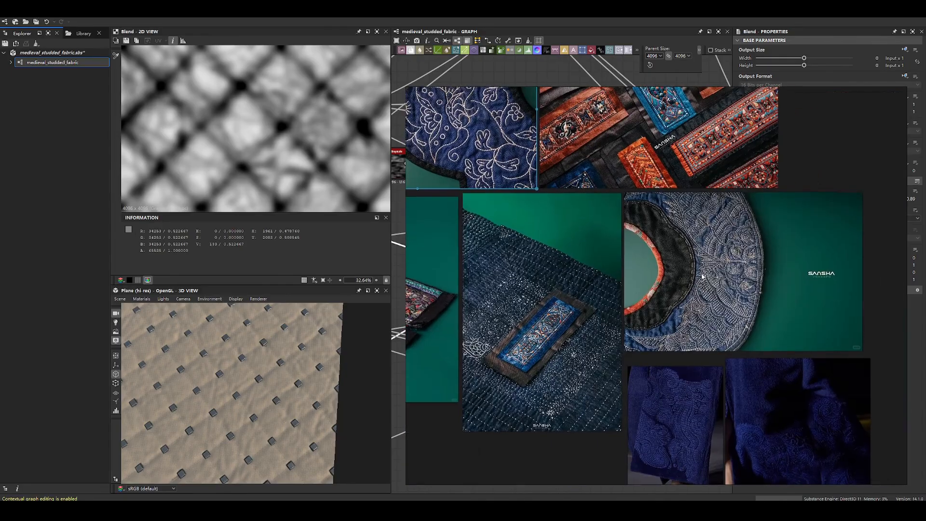
scroll(555, 232, up, 5)
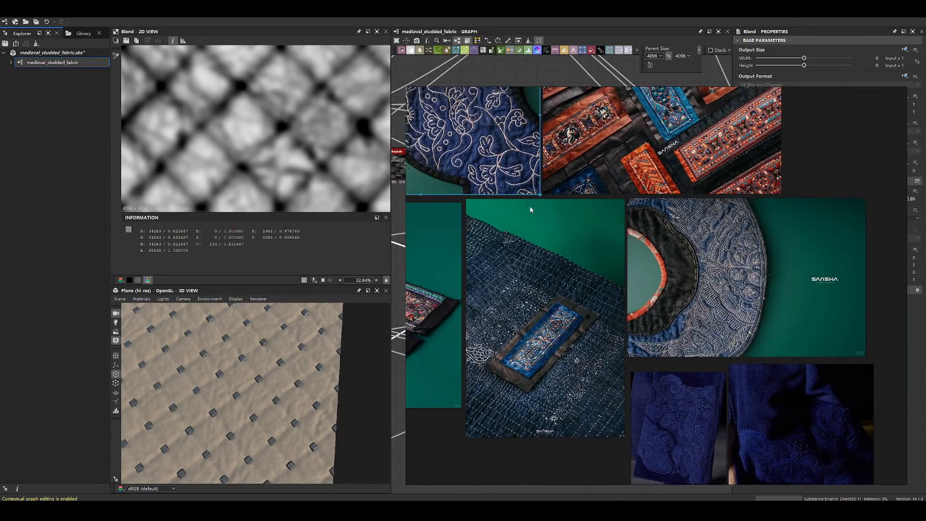
- Compare the close-up navy embroidery with the studded fabric and set the selected Subtract blend's opacity to 0.36
scroll(531, 268, up, 3)
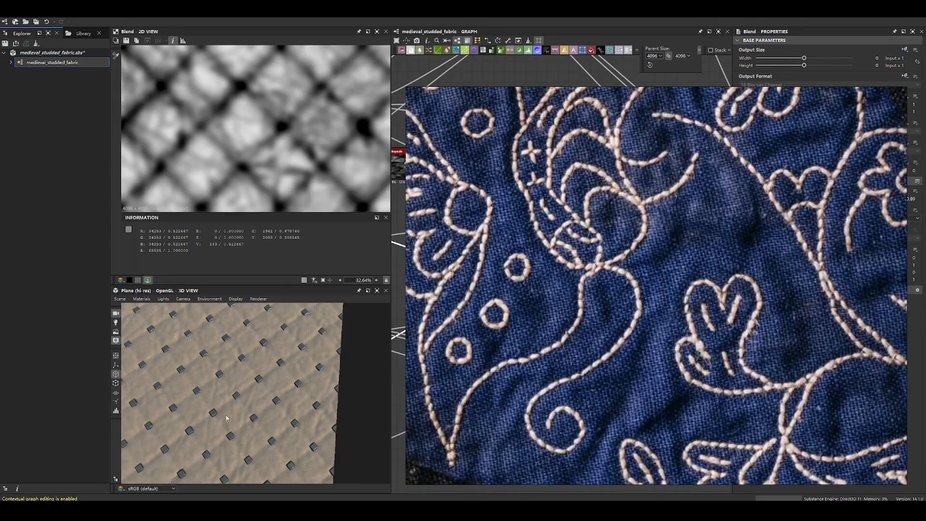
click(247, 395)
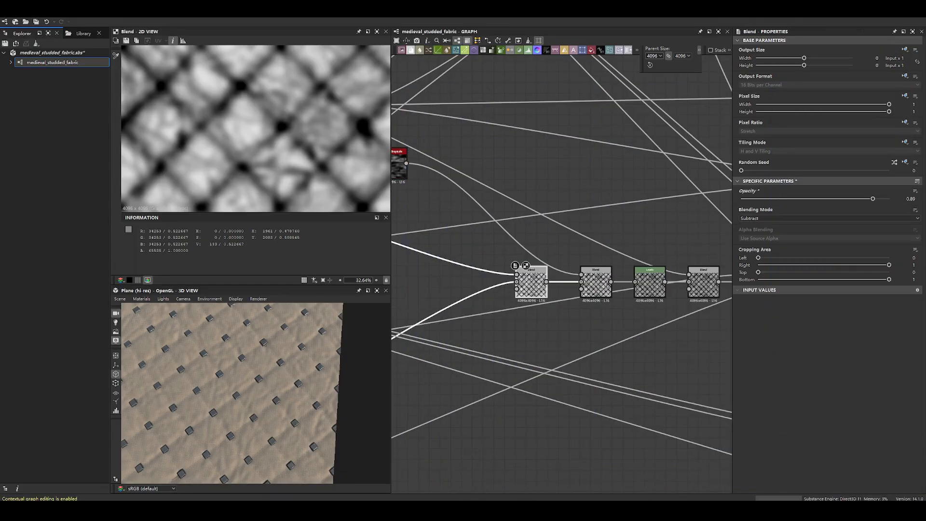
drag(873, 198, 795, 199)
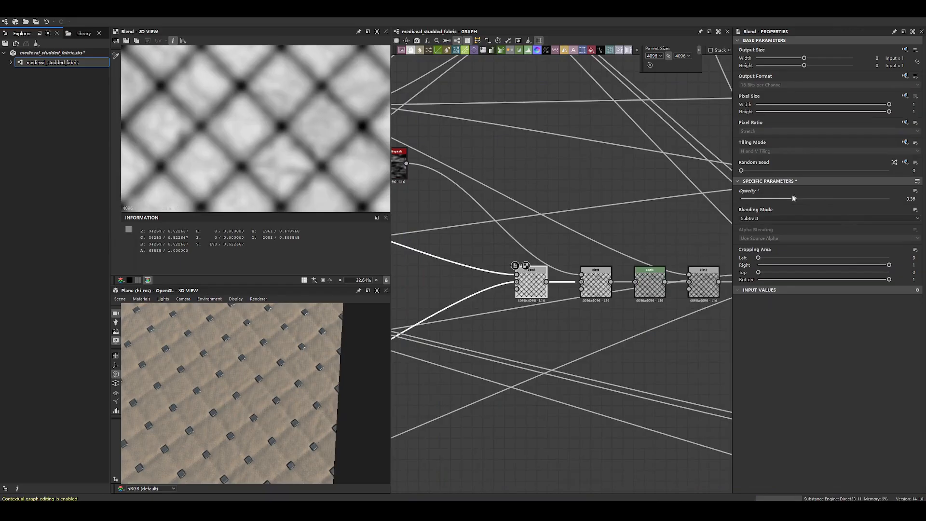
- Preview the second Subtract blend in the padding chain and inspect its whole quilted pattern
scroll(545, 285, up, 5)
double_click(682, 284)
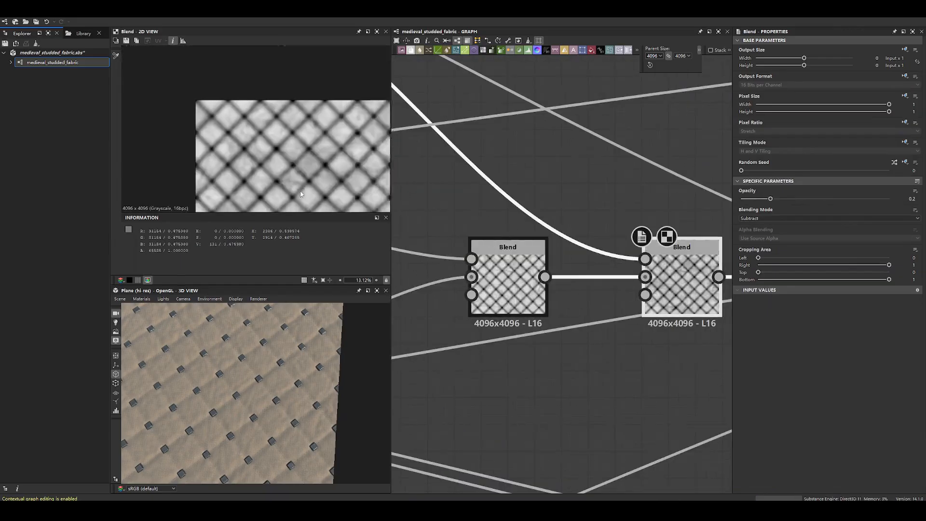
scroll(600, 259, down, 3)
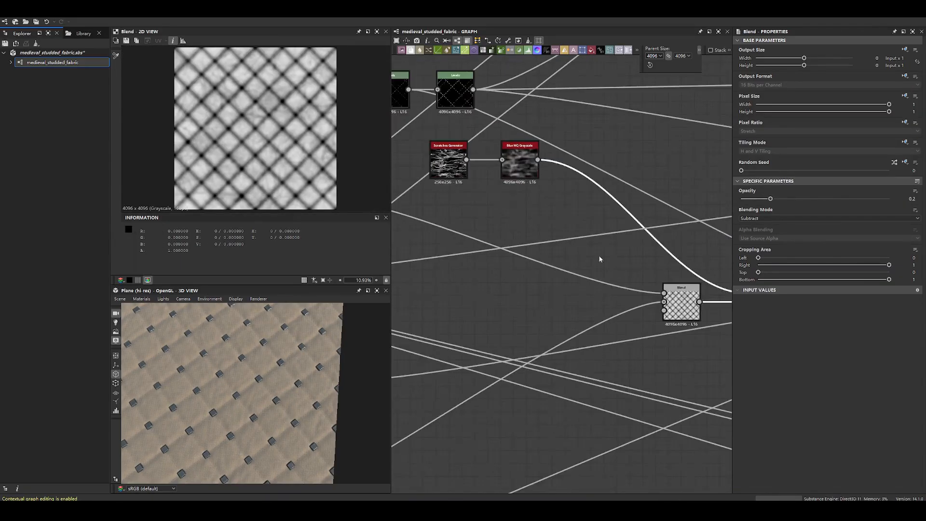
- Preview the Scratches Generator that feeds the blurred wrinkle mask and review its spline parameters
double_click(591, 302)
drag(591, 301, 584, 314)
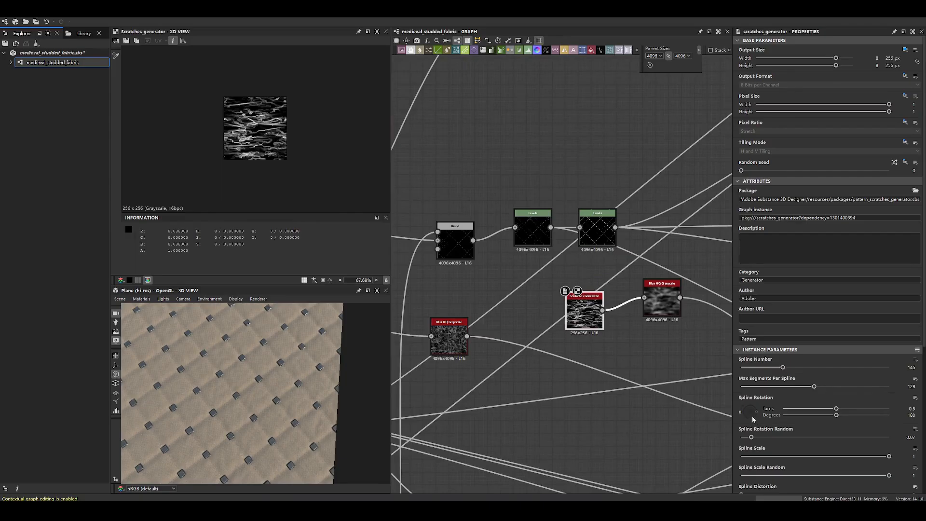
scroll(753, 419, down, 3)
scroll(781, 396, down, 4)
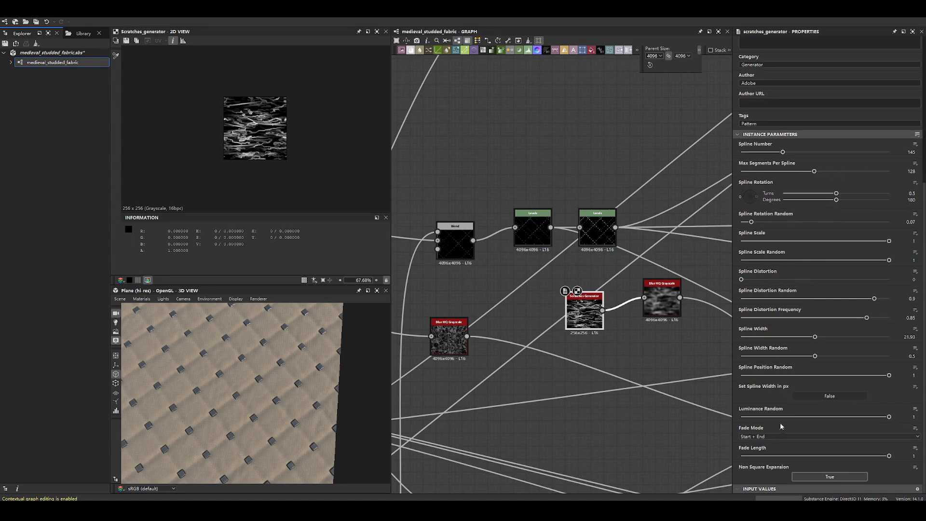
- Preview the blurred scratches mask and the Subtract blend that adds wrinkles to the quilted padding
double_click(662, 300)
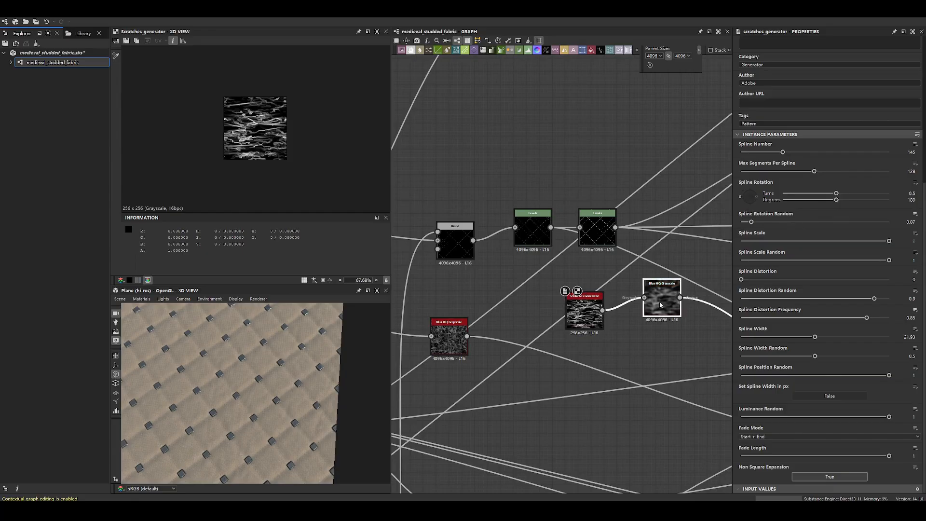
key(f)
scroll(316, 159, down, 2)
middle_drag(682, 318, 523, 259)
scroll(523, 257, down, 3)
middle_drag(574, 279, 554, 271)
scroll(634, 323, up, 4)
double_click(635, 338)
scroll(272, 135, up, 8)
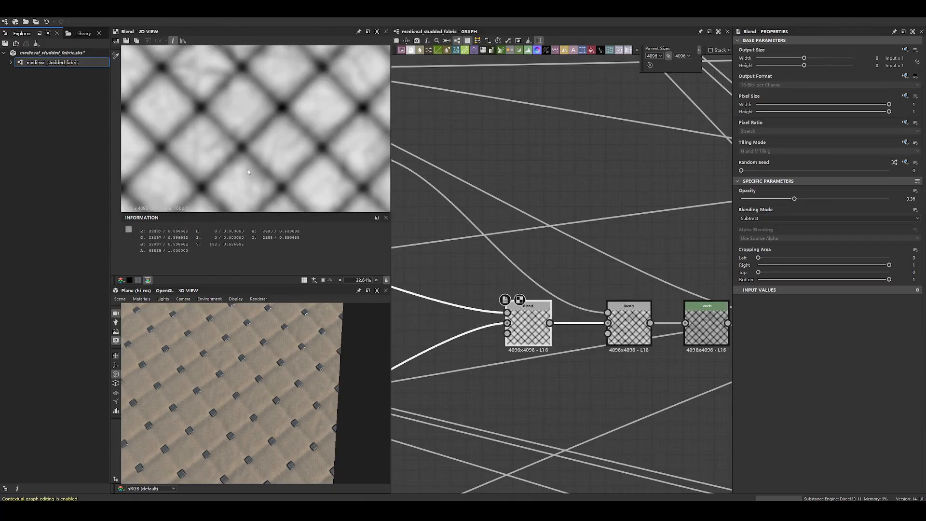
- Try an opacity of 0.81 on the second Subtract blend, inspect the fabric, and undo the change
drag(771, 198, 862, 199)
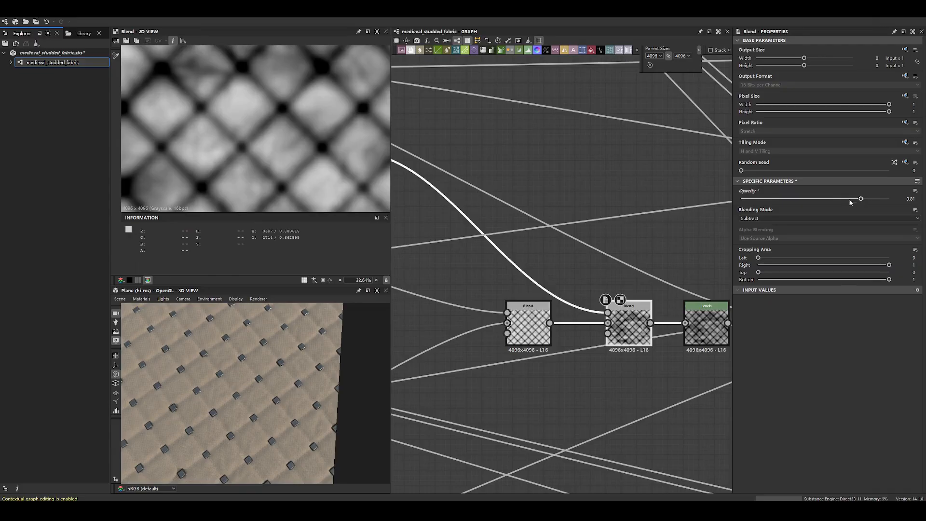
drag(246, 400, 268, 377)
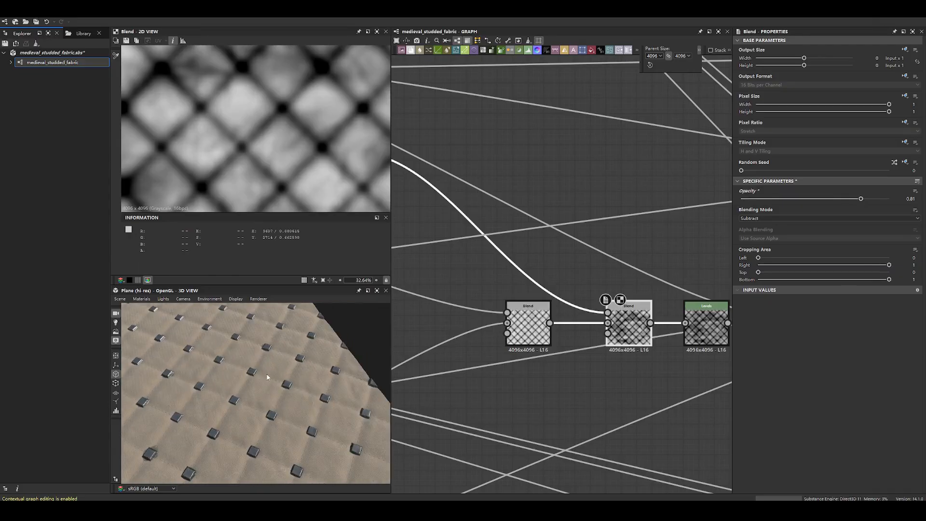
key(ctrl+z)
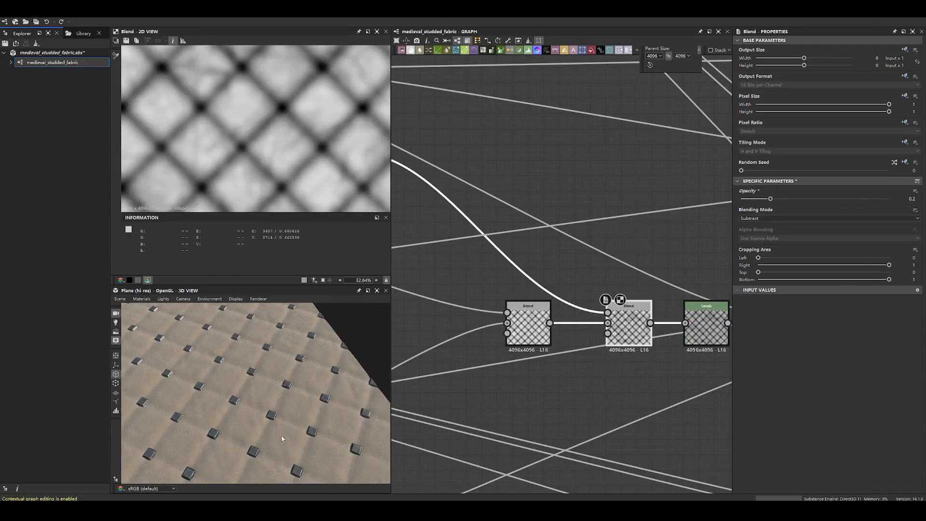
- Compare the plain blurred padding with the second Subtract blend and preview the Levels node that follows it
double_click(507, 323)
double_click(636, 324)
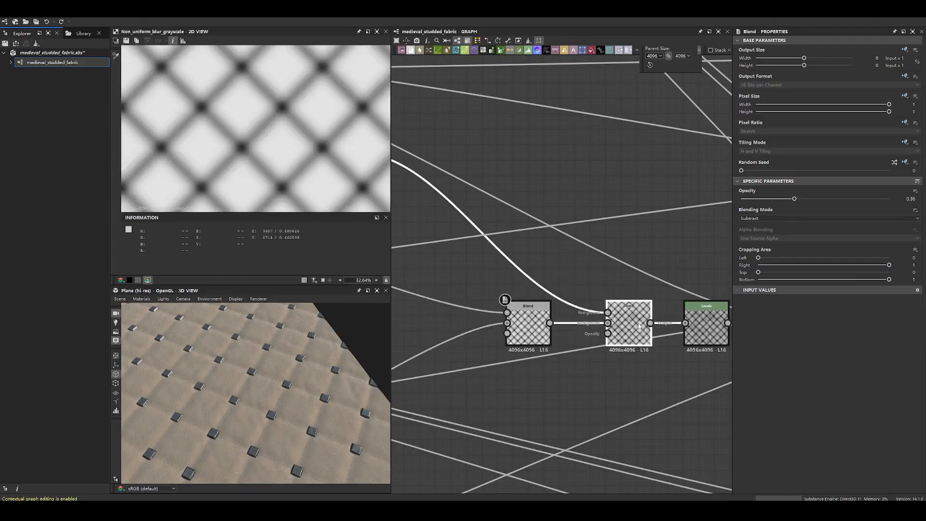
scroll(642, 278, down, 2)
middle_drag(642, 279, 518, 269)
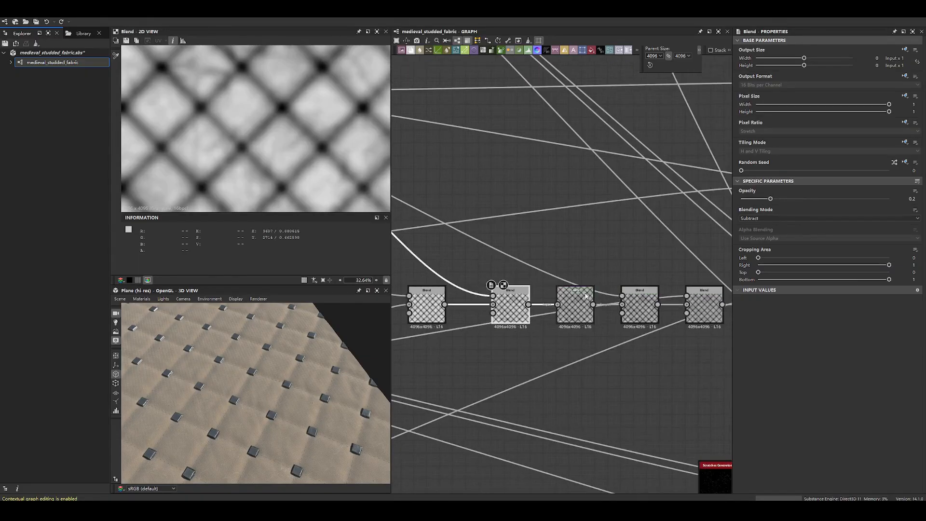
double_click(575, 301)
scroll(526, 262, down, 1)
scroll(526, 262, down, 2)
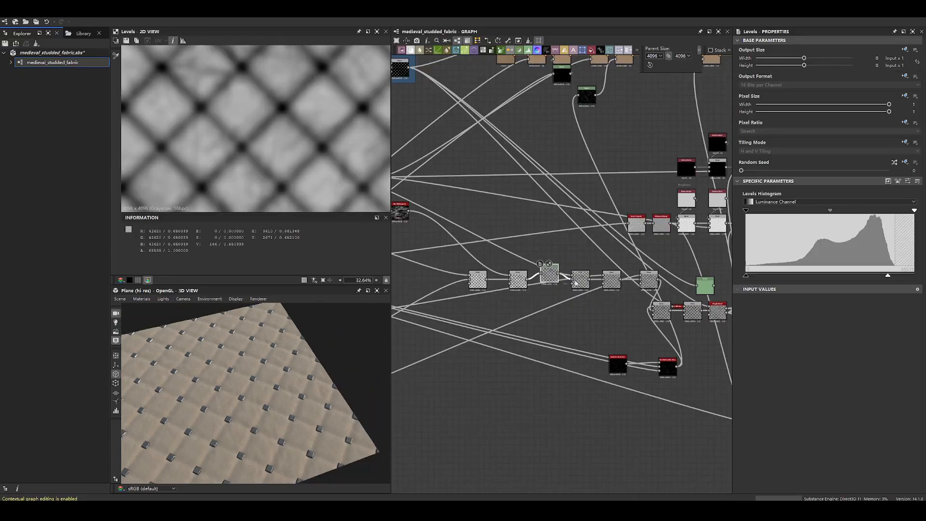
scroll(562, 282, up, 3)
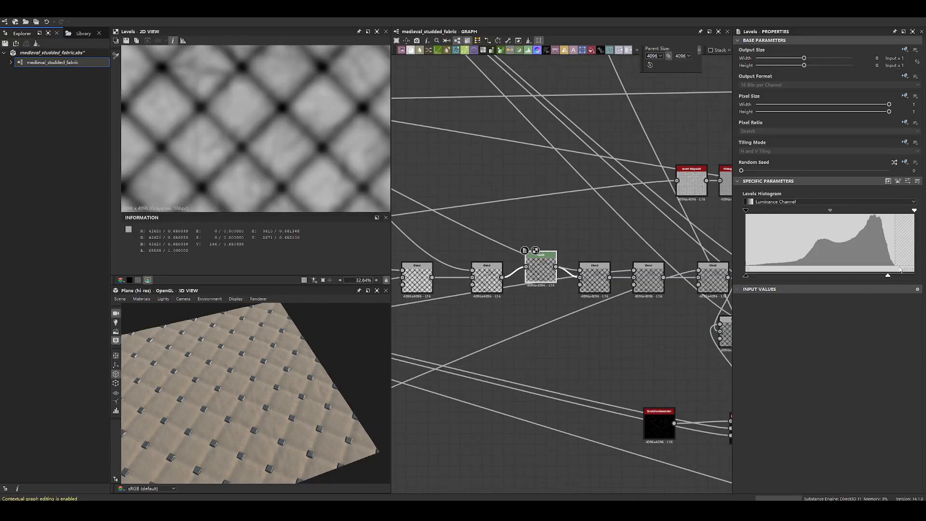
- Reposition the Levels node directly beside the second Subtract blend in the padding chain
drag(540, 278, 528, 323)
scroll(576, 293, up, 3)
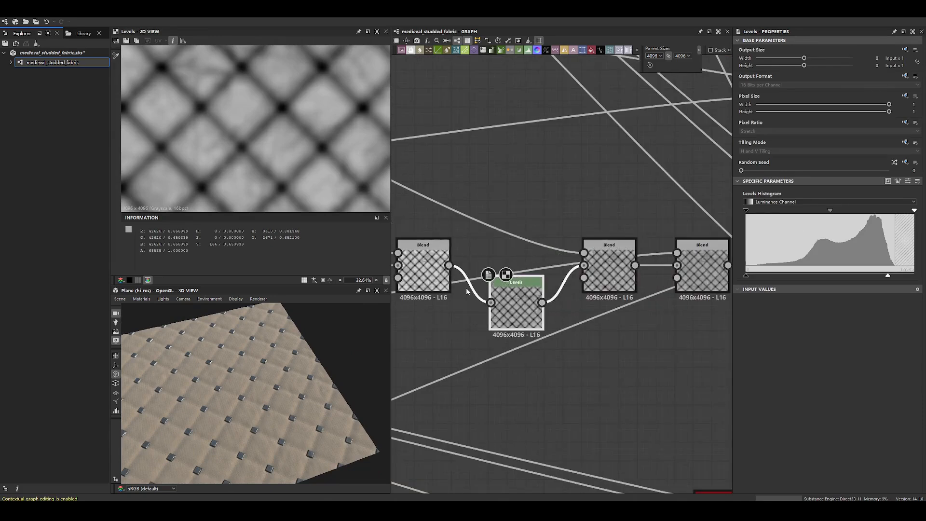
middle_drag(467, 292, 741, 297)
drag(674, 337, 587, 279)
drag(695, 278, 685, 315)
middle_drag(685, 314, 519, 312)
drag(628, 332, 602, 333)
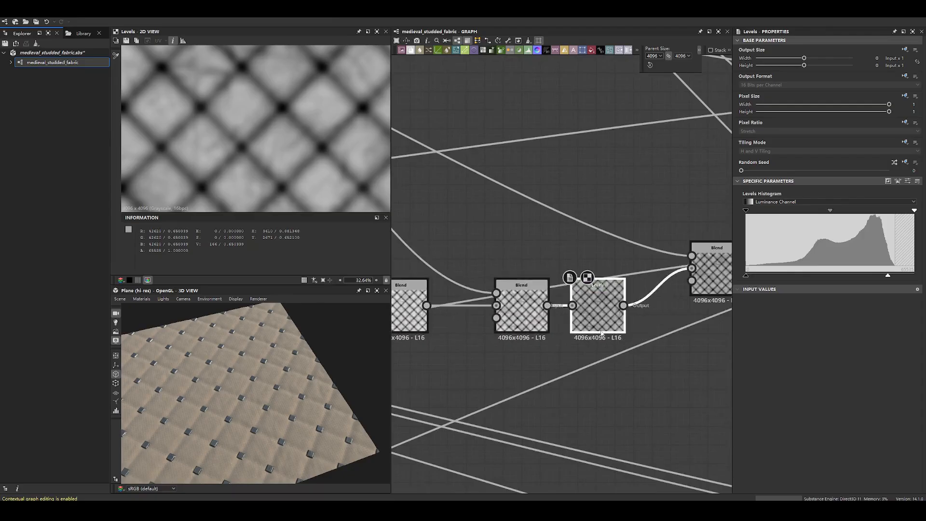
middle_drag(428, 320, 494, 324)
drag(493, 324, 531, 324)
- Raise the Max (Lighten) blend above the Levels node and preview the stitch mask feeding its foreground
drag(226, 371, 273, 335)
middle_drag(675, 299, 513, 299)
drag(624, 281, 609, 246)
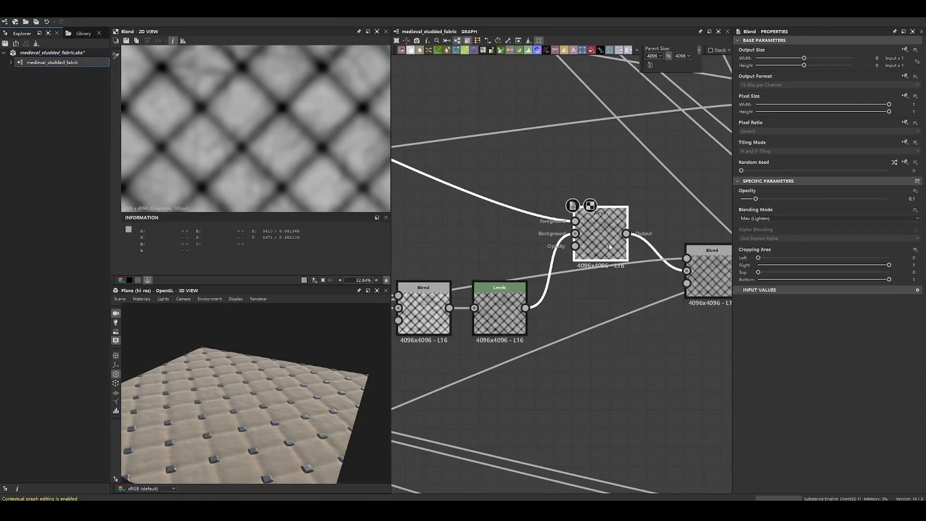
double_click(575, 221)
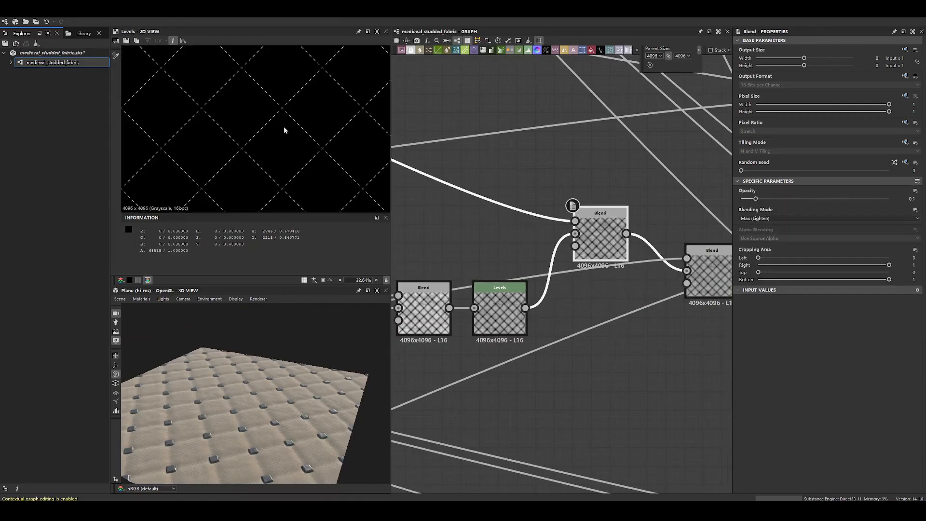
- Space out the stitch mask's upstream Levels nodes and open the Multiply blend before them
scroll(501, 155, down, 5)
middle_drag(492, 155, 686, 292)
scroll(518, 221, up, 5)
scroll(505, 223, down, 7)
middle_drag(499, 223, 541, 231)
scroll(544, 227, up, 4)
drag(533, 236, 578, 214)
drag(487, 238, 497, 219)
middle_drag(437, 228, 591, 220)
drag(586, 241, 581, 208)
scroll(581, 207, down, 4)
middle_drag(672, 238, 564, 228)
middle_drag(488, 200, 645, 273)
scroll(617, 272, up, 4)
double_click(645, 266)
- Preview the Non Uniform Blur Grayscale node after the padding frame and inspect its dark line intersections
scroll(623, 385, down, 4)
middle_drag(613, 483, 553, 302)
scroll(554, 301, up, 4)
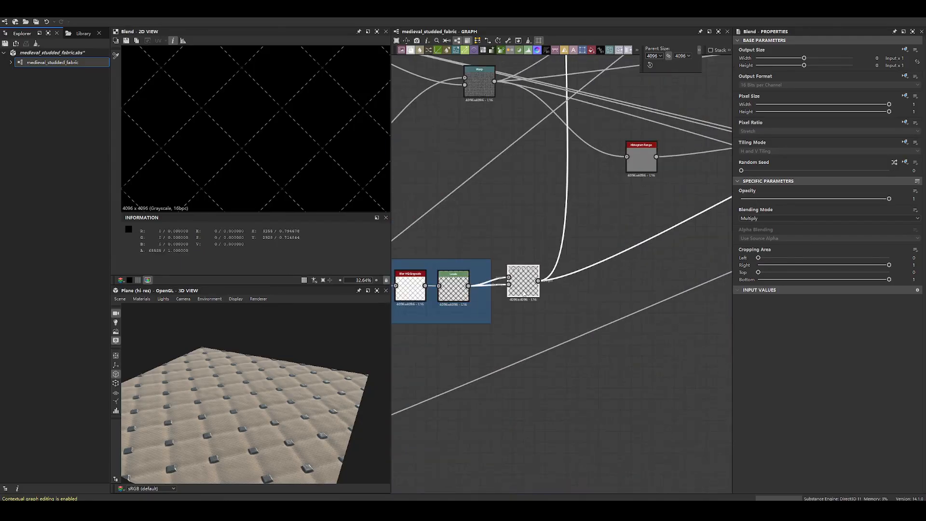
double_click(523, 284)
scroll(194, 123, up, 3)
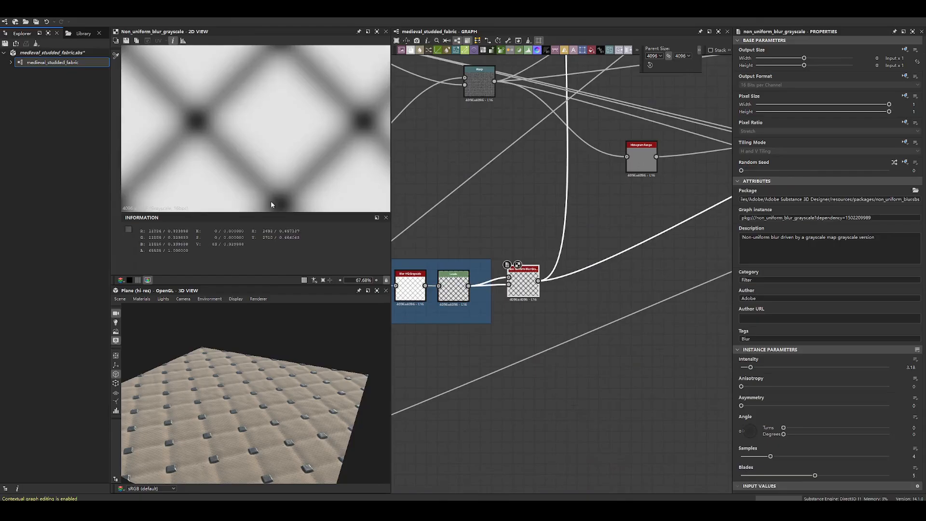
- Preview the Multiply blend and compare its stitches at the line intersection with the fabric around the studs
scroll(586, 232, down, 4)
middle_drag(587, 232, 584, 415)
scroll(595, 243, up, 7)
click(595, 289)
double_click(595, 290)
scroll(206, 137, up, 8)
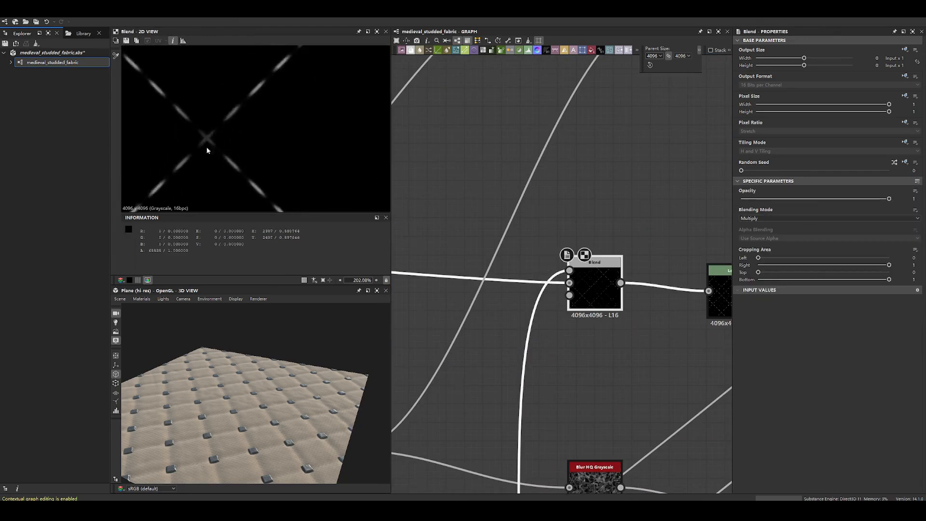
scroll(264, 438, up, 8)
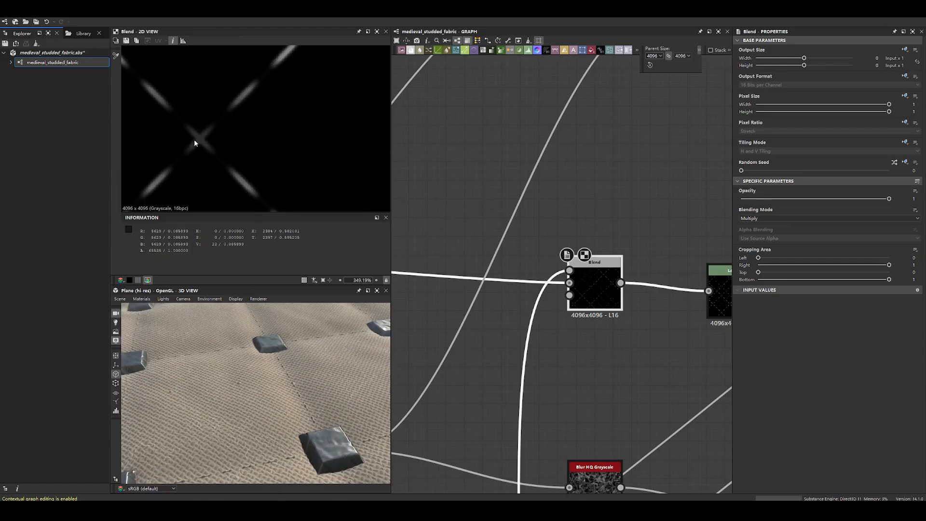
- Compare the Multiply blend's padding and stitch inputs with its combined output
mouse_move(569, 283)
mouse_down()
mouse_move(264, 140)
mouse_move(570, 283)
mouse_up()
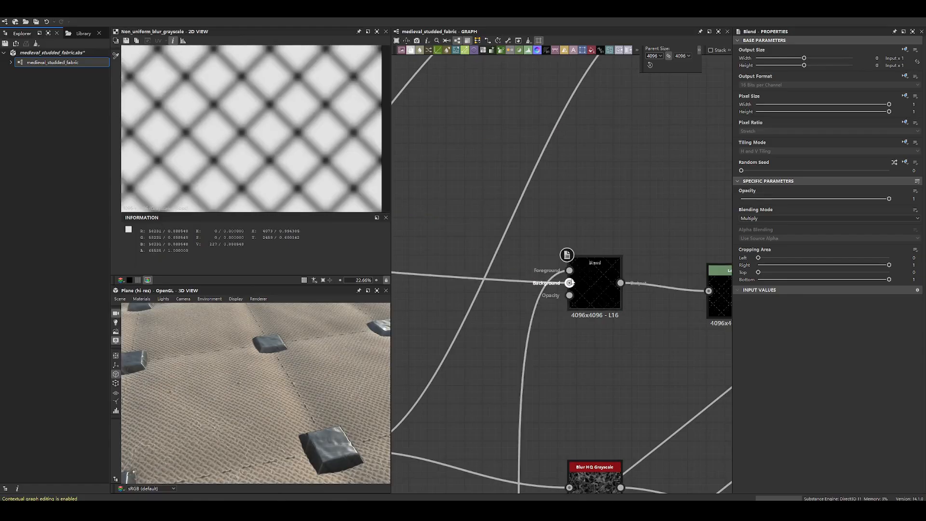
double_click(569, 283)
double_click(570, 271)
double_click(570, 283)
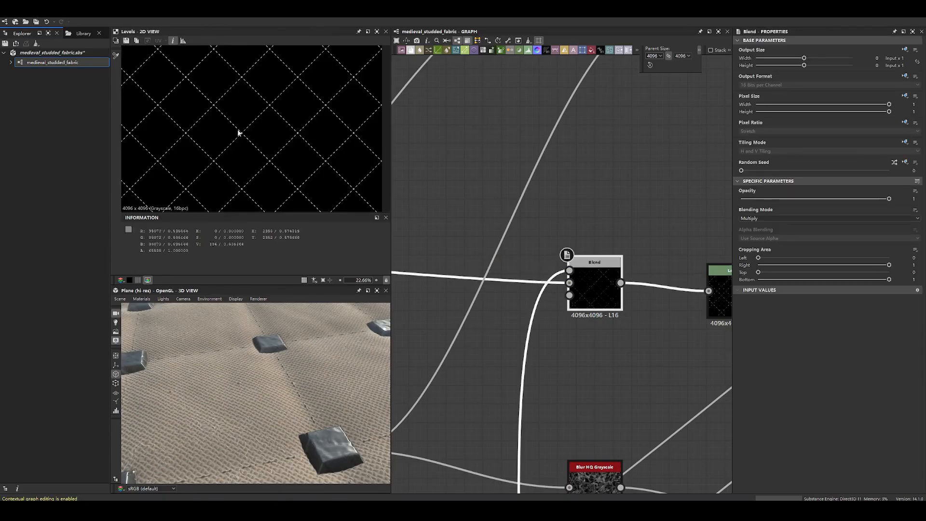
scroll(240, 132, up, 9)
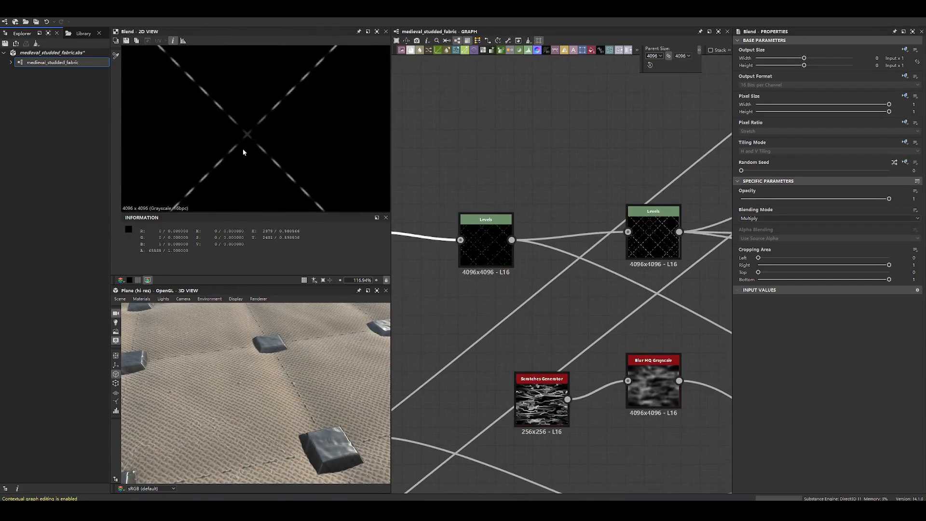
- Preview the Levels node after the Multiply blend and move the second Levels node farther away from it
scroll(494, 219, down, 2)
double_click(489, 228)
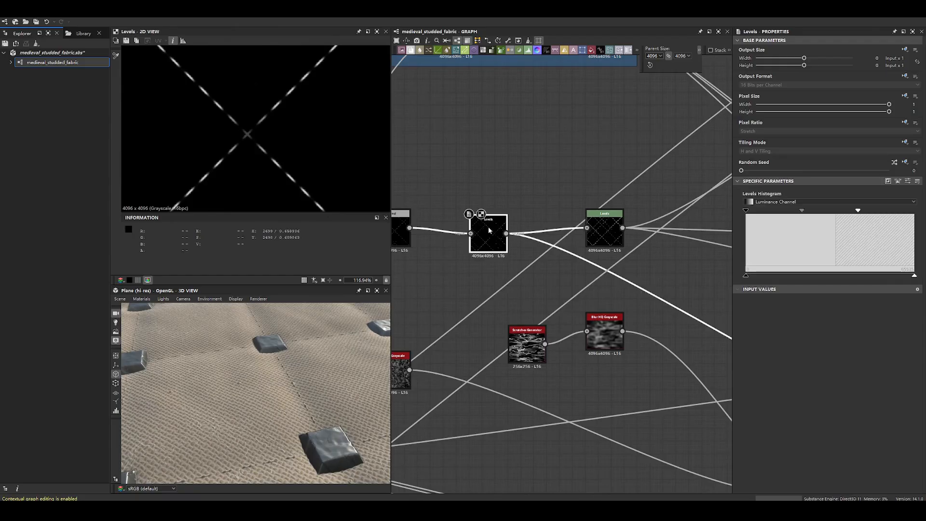
scroll(247, 134, down, 1)
drag(497, 236, 499, 242)
scroll(499, 241, down, 4)
scroll(653, 294, up, 3)
middle_drag(653, 294, 683, 241)
drag(436, 162, 524, 83)
scroll(501, 160, down, 3)
middle_drag(502, 159, 675, 188)
drag(613, 208, 606, 193)
- Follow the padding chain through the second Subtract blend and Levels node, and preview the Max (Lighten) blend
click(551, 227)
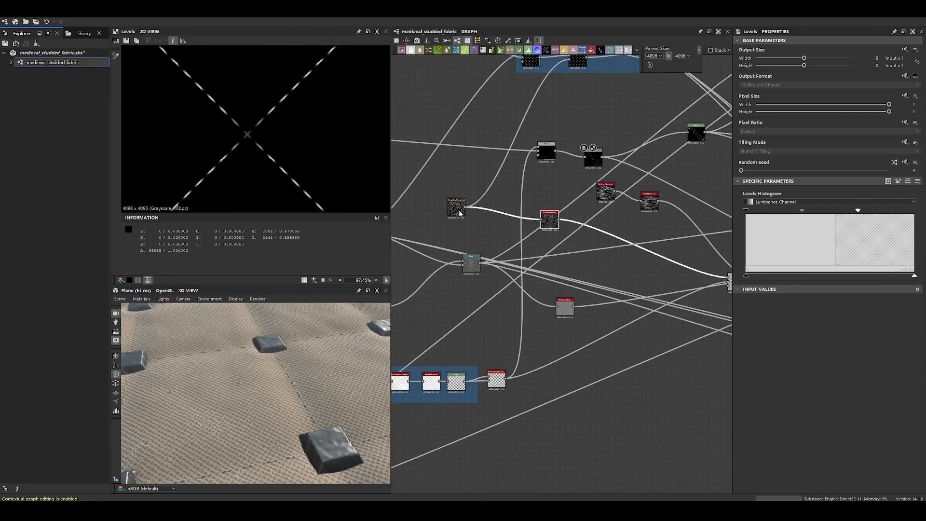
click(459, 211)
middle_drag(695, 266, 442, 243)
drag(488, 263, 479, 275)
drag(512, 263, 513, 269)
double_click(513, 268)
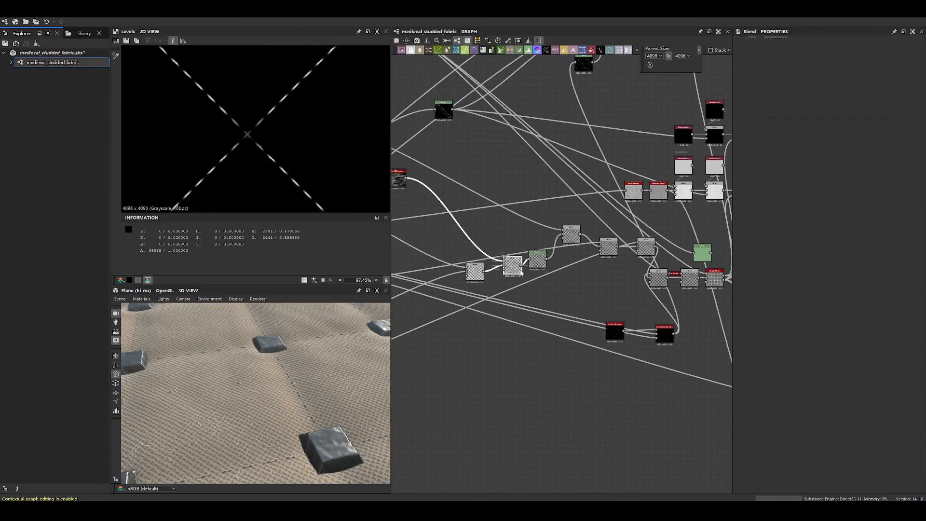
double_click(537, 264)
double_click(571, 236)
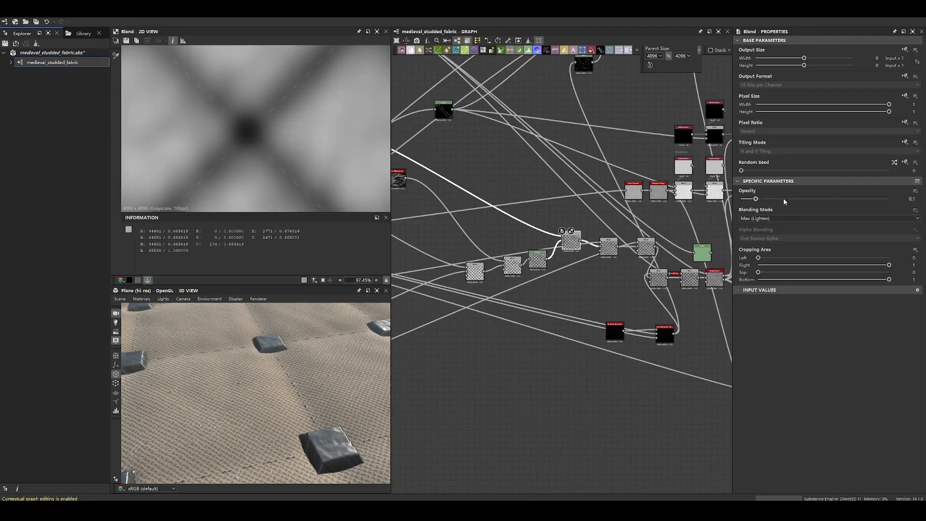
- Try an opacity of 0.52 on the Max (Lighten) blend, inspect the stitches beside a stud, and undo the change
drag(756, 199, 818, 199)
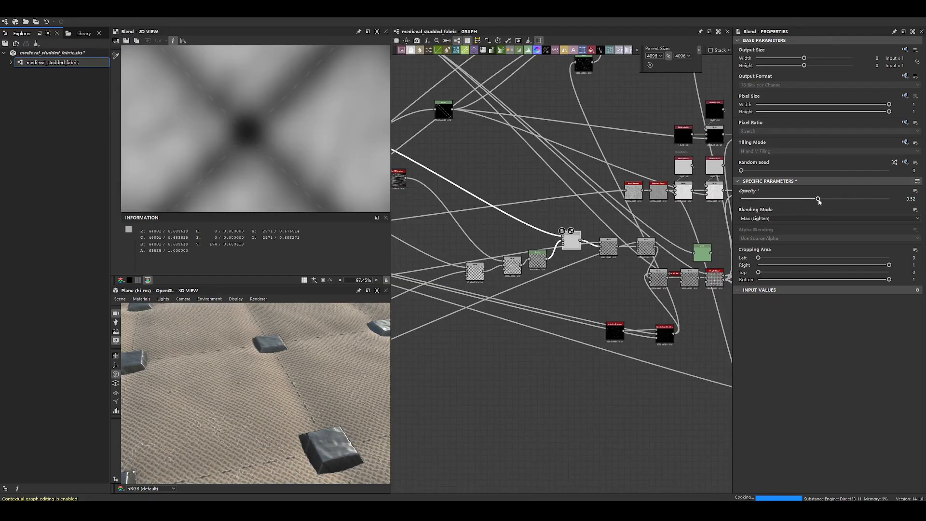
scroll(238, 392, down, 5)
drag(238, 393, 257, 401)
scroll(256, 401, up, 10)
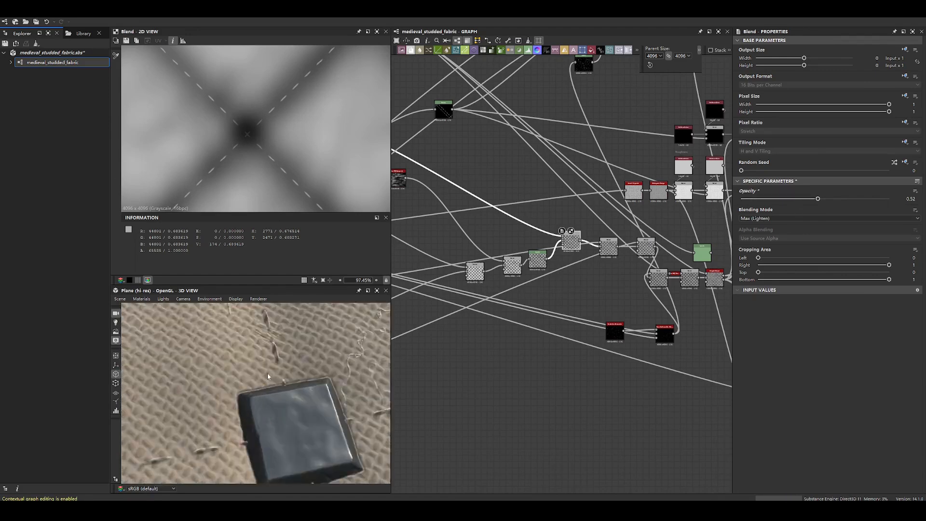
key(ctrl+z)
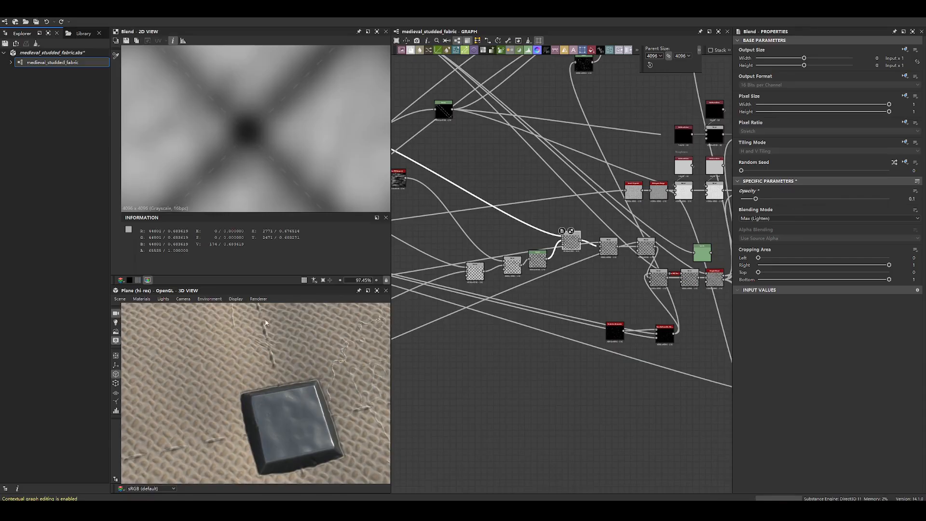
- Realign the Max (Lighten) blend beside the Levels node and inspect its quilted pattern
scroll(579, 236, up, 4)
drag(576, 237, 563, 263)
scroll(510, 244, down, 2)
middle_drag(511, 244, 594, 250)
scroll(326, 172, down, 5)
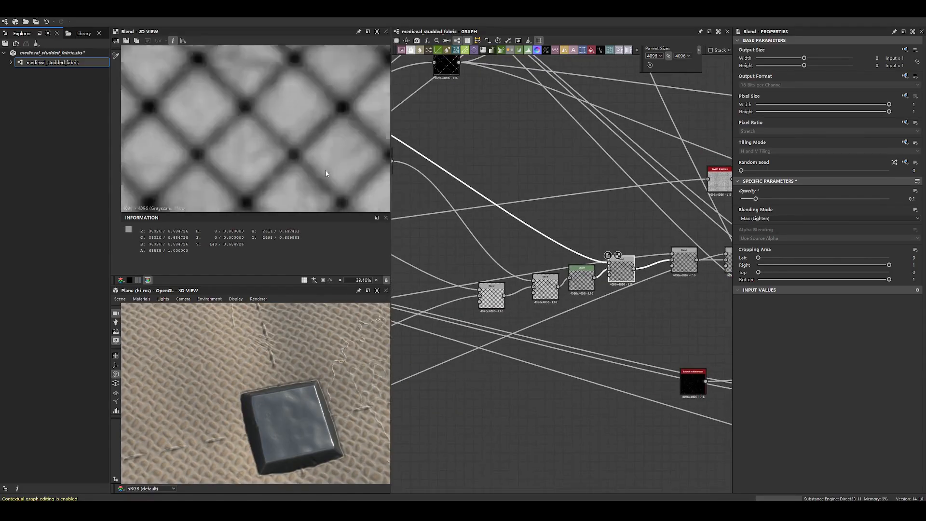
scroll(295, 172, up, 5)
scroll(282, 166, down, 5)
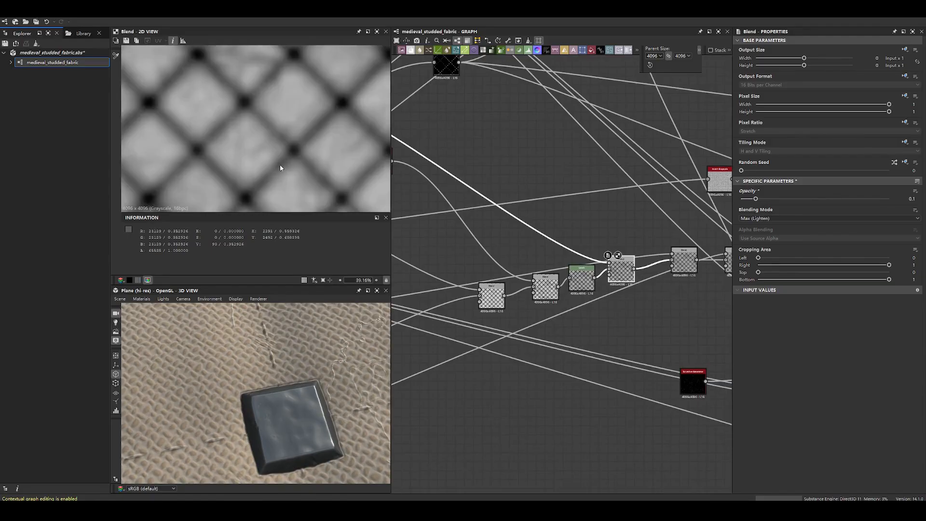
- Compare the first Subtract blend with the Max (Lighten) blend and inspect the stitching between the studs
click(495, 299)
scroll(296, 103, up, 4)
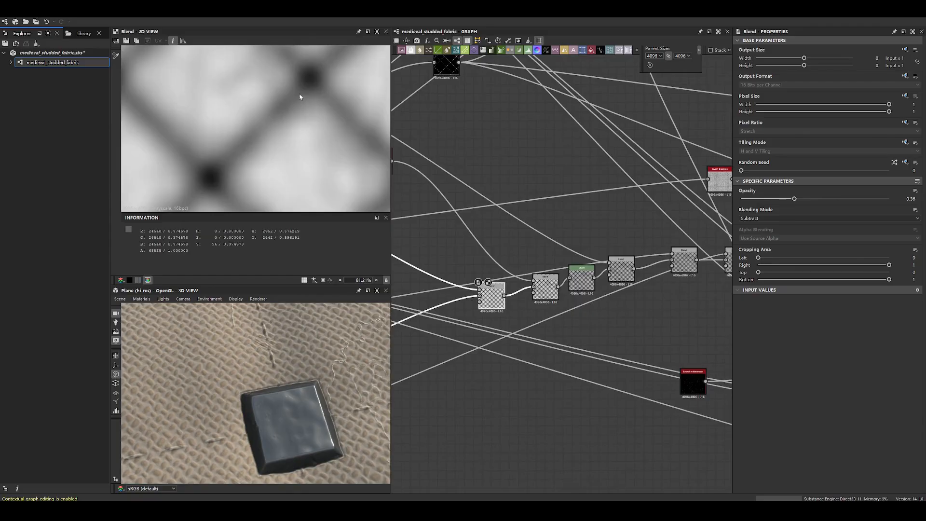
double_click(621, 269)
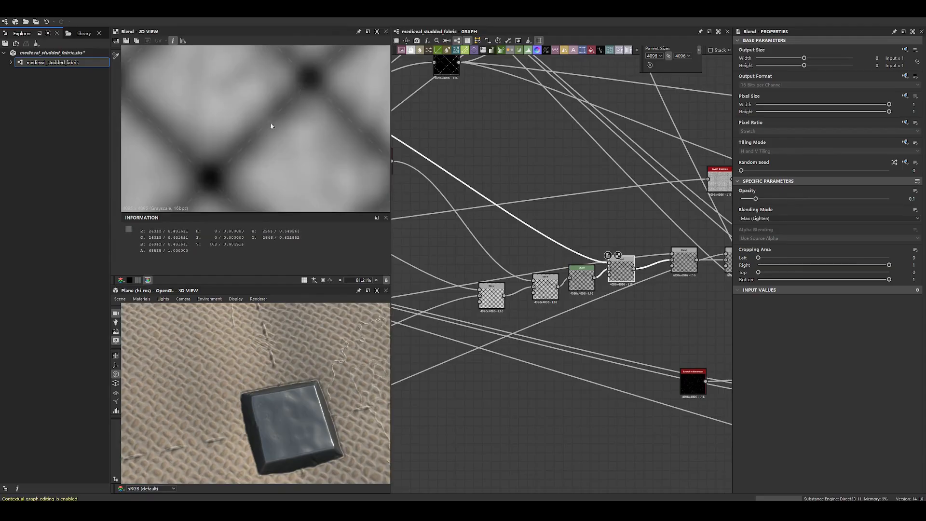
scroll(285, 323, up, 2)
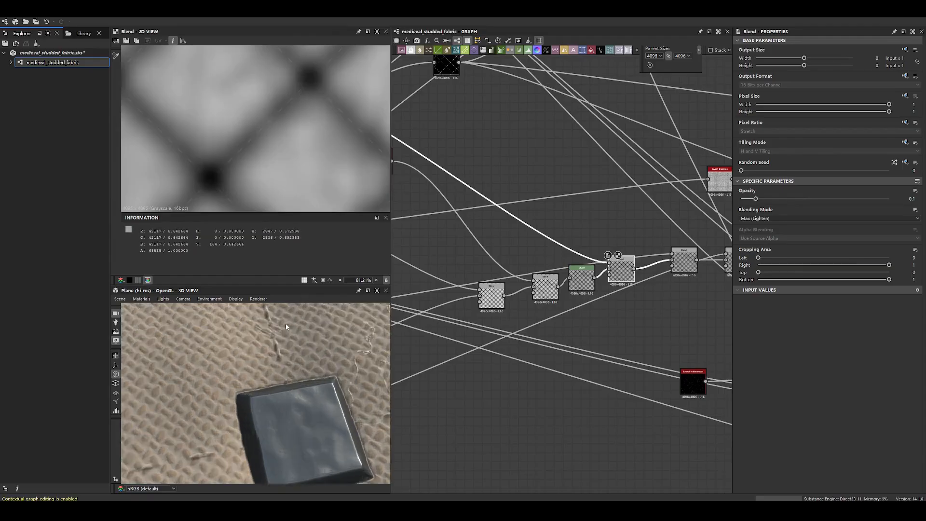
scroll(286, 323, down, 10)
drag(280, 349, 252, 374)
- Preview the Copy blend after the Max (Lighten) blend and the Histogram Range weave that feeds it
double_click(687, 263)
scroll(232, 111, down, 6)
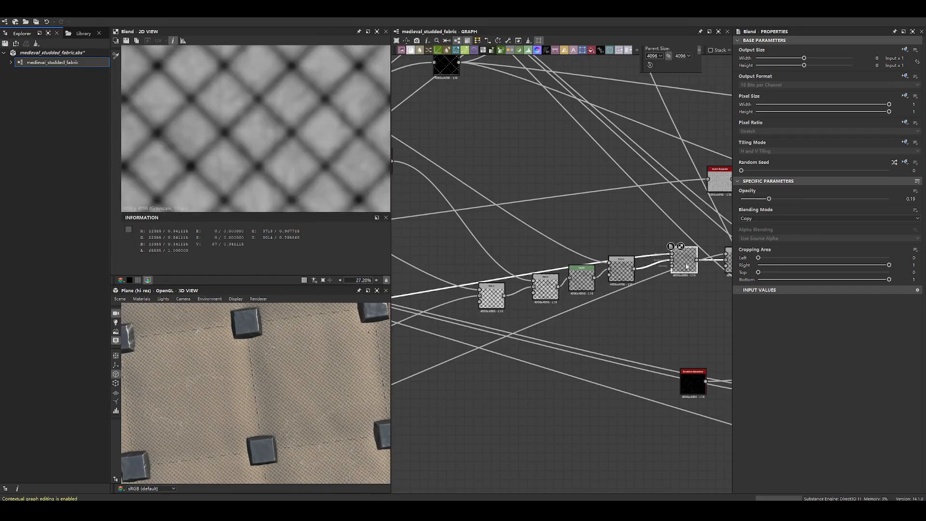
drag(692, 271, 674, 241)
scroll(540, 220, down, 4)
middle_drag(540, 220, 707, 209)
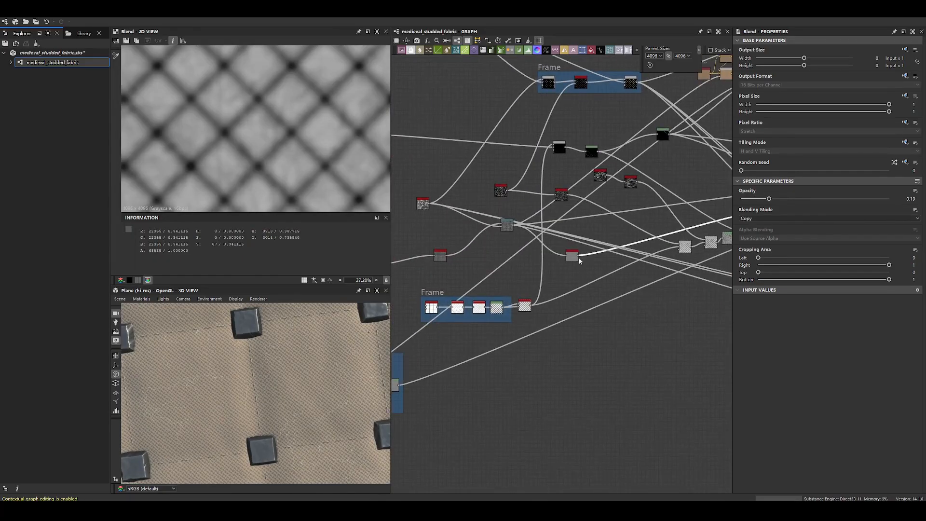
double_click(577, 257)
scroll(275, 151, up, 9)
key(f)
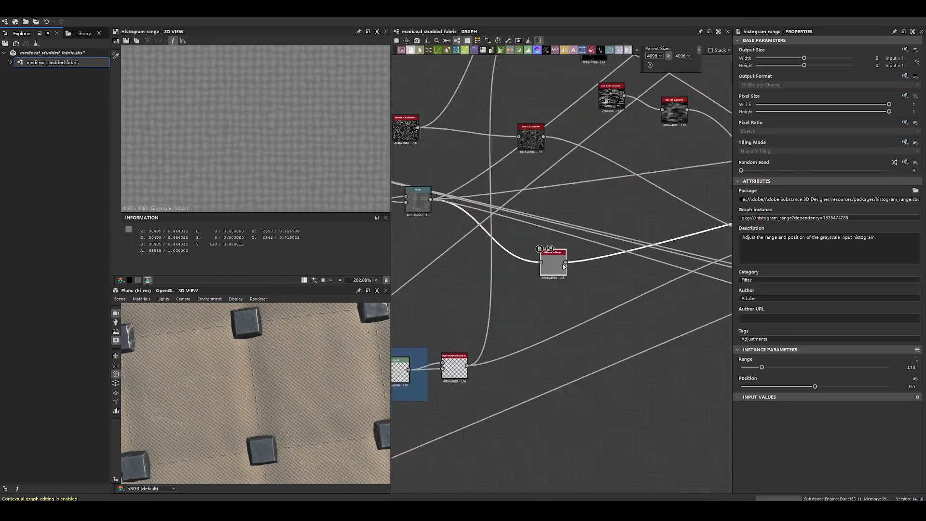
- Compare the Warp node's weave with the Histogram Range output it feeds
scroll(552, 268, down, 6)
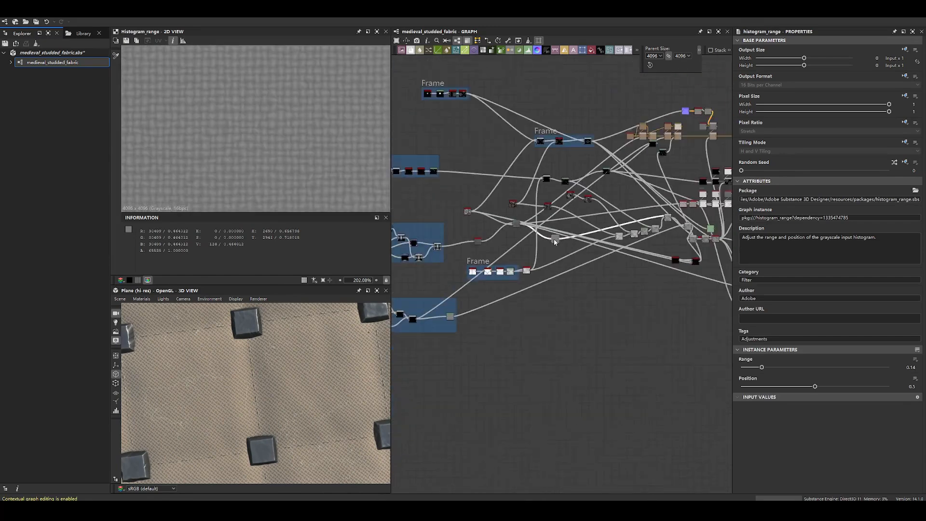
scroll(554, 239, up, 6)
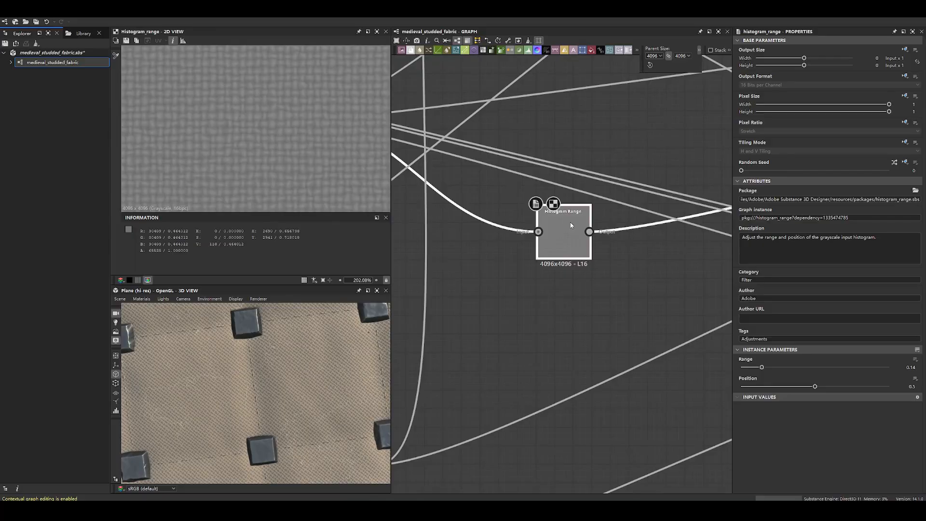
middle_drag(405, 178, 607, 236)
double_click(488, 182)
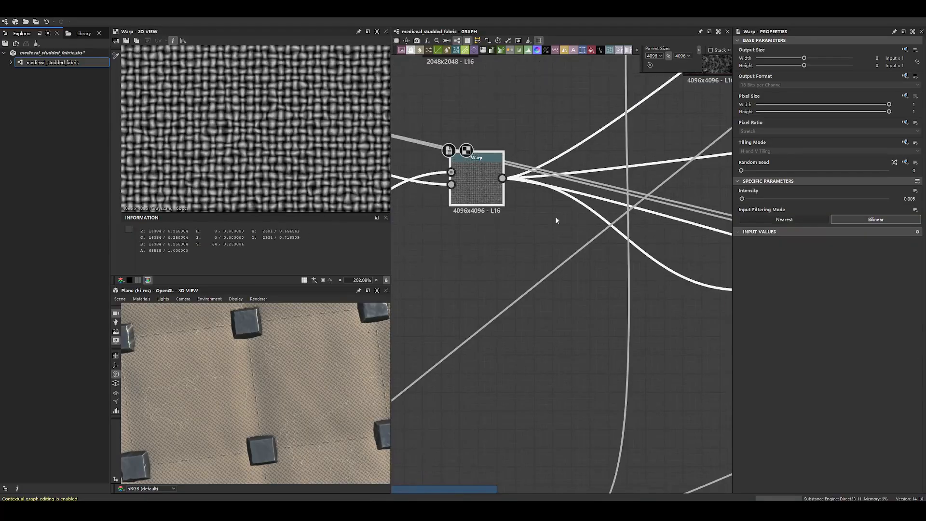
middle_drag(556, 220, 372, 187)
double_click(594, 253)
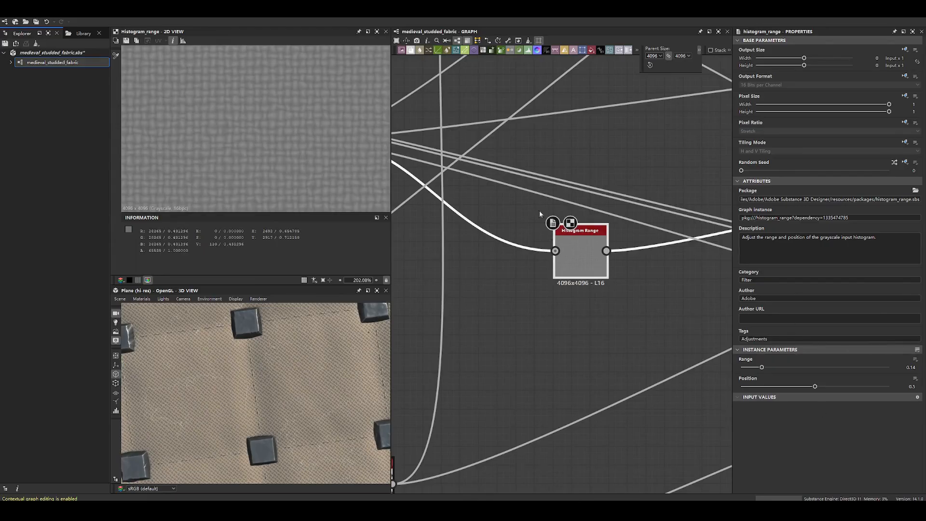
scroll(611, 203, down, 3)
scroll(610, 203, down, 2)
scroll(464, 251, up, 6)
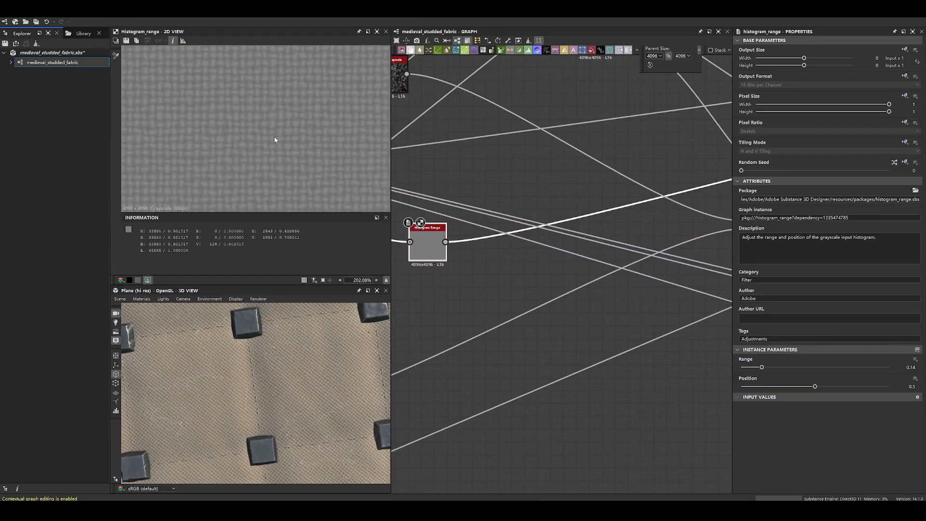
- Try an opacity of 0 on the Copy blend, inspect the stitches up close, and undo the change
scroll(636, 225, down, 4)
middle_drag(618, 228, 460, 291)
double_click(661, 240)
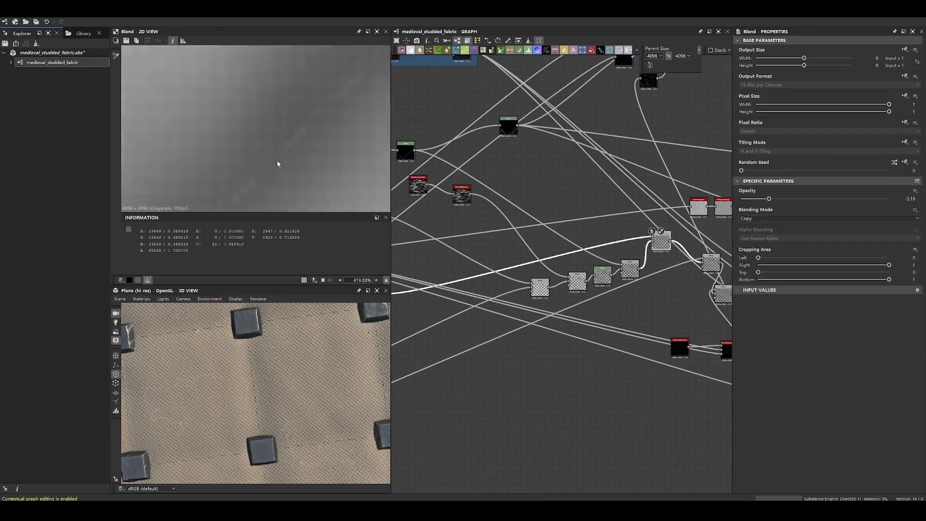
drag(769, 199, 726, 200)
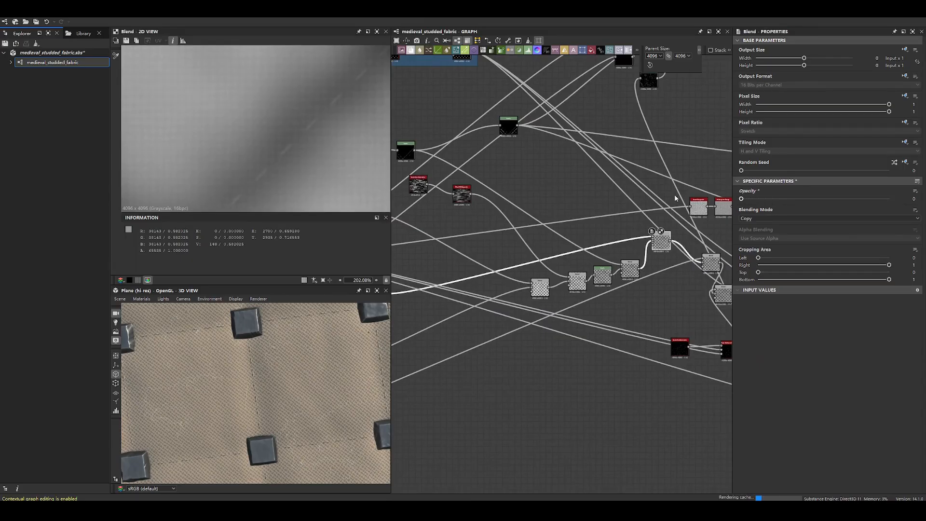
scroll(296, 396, up, 6)
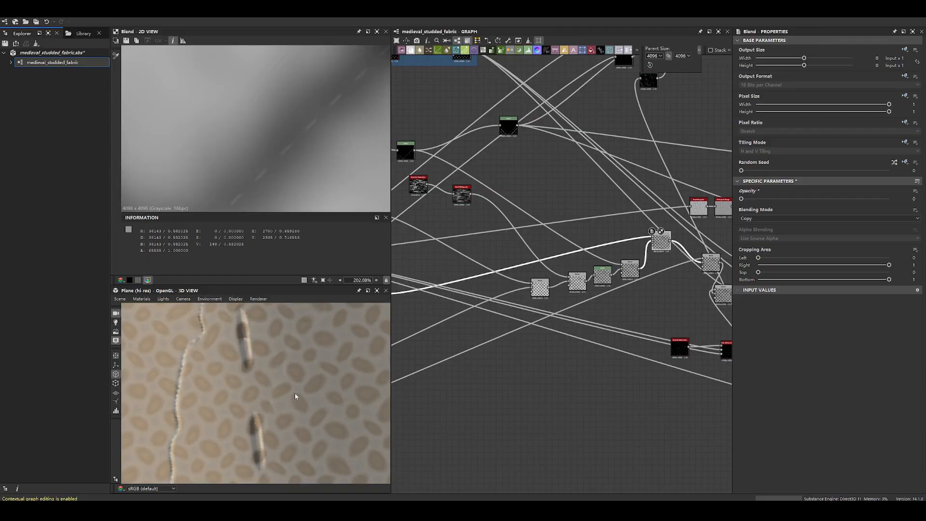
key(ctrl+z)
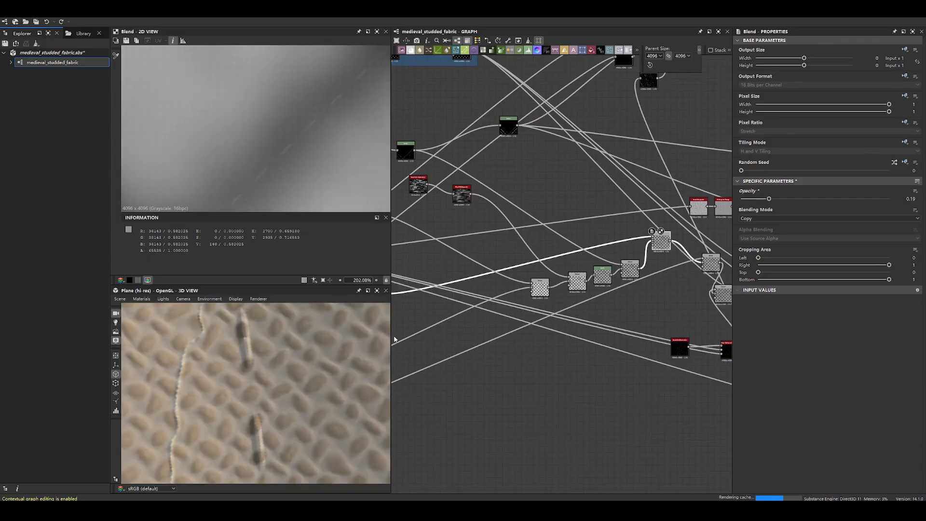
- Try an opacity of 0.85 on the Copy blend, inspect the weave on the fabric, and restore the opacity to 0.19
drag(770, 199, 867, 201)
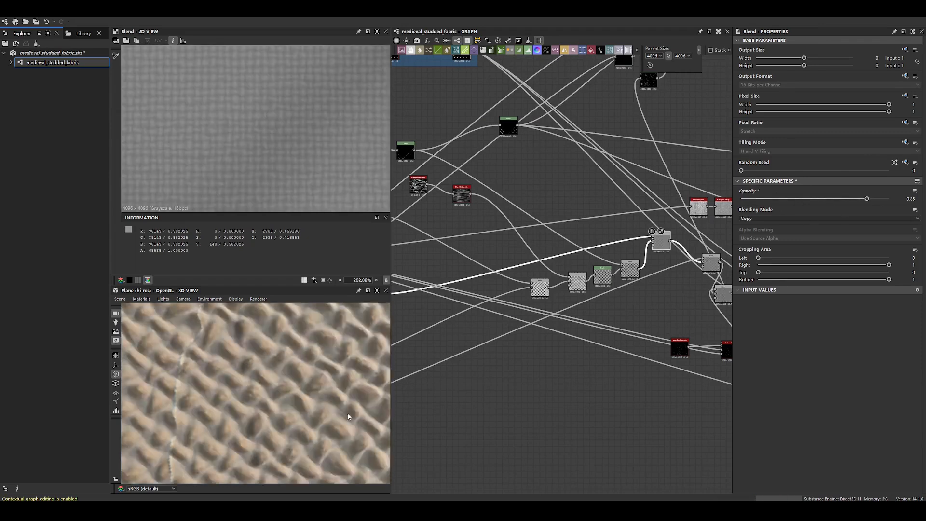
scroll(625, 272, up, 3)
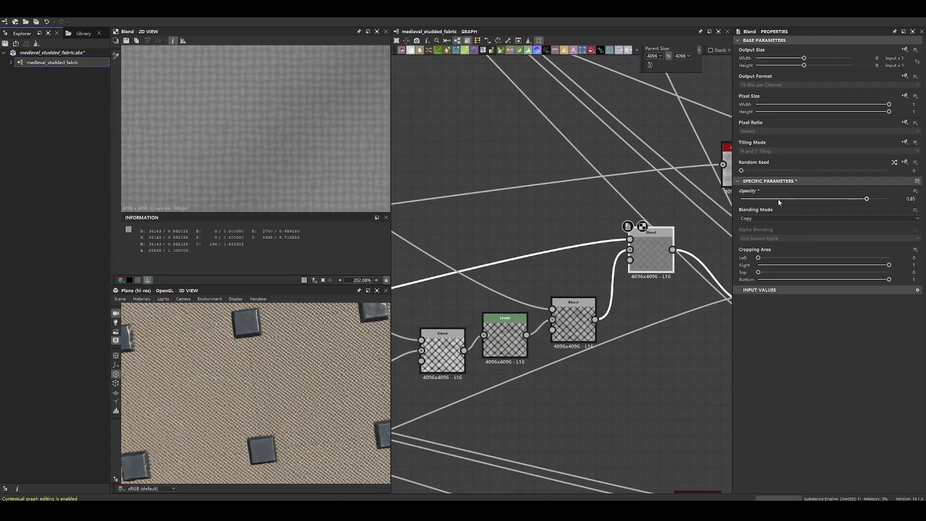
scroll(646, 241, up, 4)
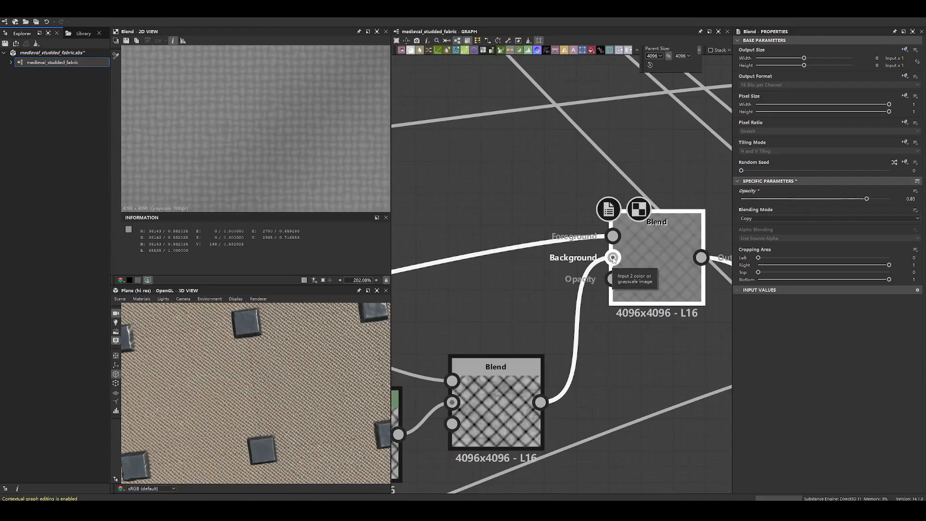
drag(867, 198, 769, 199)
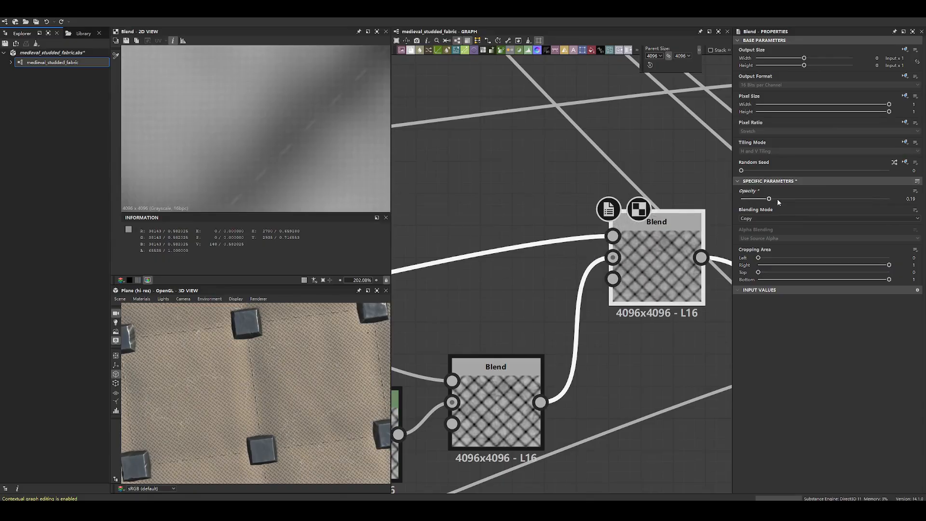
- Rearrange the chain of Blend and Levels nodes leading to the Copy blend into a tidier, higher row
scroll(656, 275, down, 10)
scroll(656, 276, down, 3)
scroll(664, 285, up, 5)
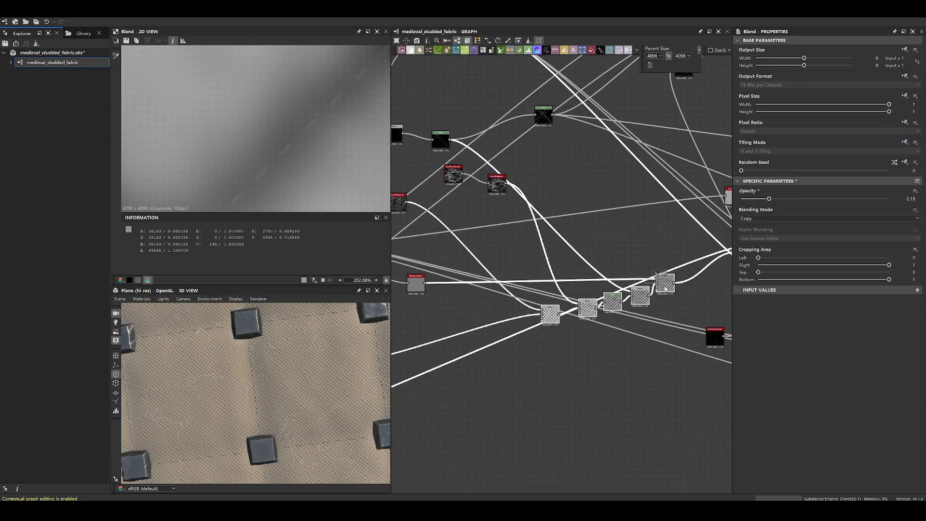
drag(584, 312, 574, 293)
key(Escape)
drag(541, 296, 539, 277)
drag(578, 288, 574, 265)
drag(613, 302, 606, 261)
click(665, 284)
drag(640, 296, 659, 257)
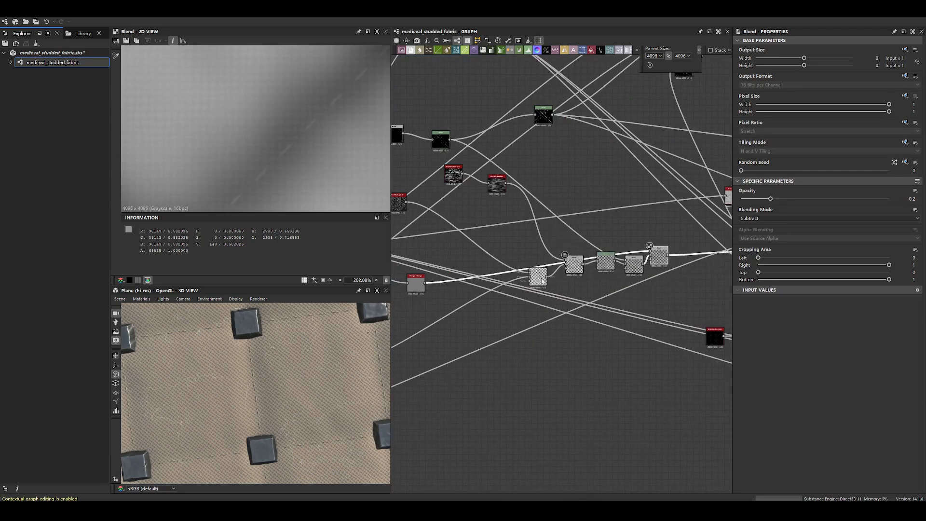
drag(537, 276, 545, 261)
- Move the Soft Light blend below the end of the blend chain and preview its output
scroll(670, 254, down, 3)
middle_drag(712, 254, 596, 266)
scroll(594, 266, up, 5)
drag(596, 269, 527, 323)
scroll(529, 323, down, 3)
double_click(529, 323)
- Preview the Levels node at the end of the lowest frame and inspect its surface marks
scroll(291, 170, down, 6)
scroll(556, 285, down, 4)
middle_drag(408, 333, 622, 271)
scroll(589, 289, up, 4)
double_click(607, 293)
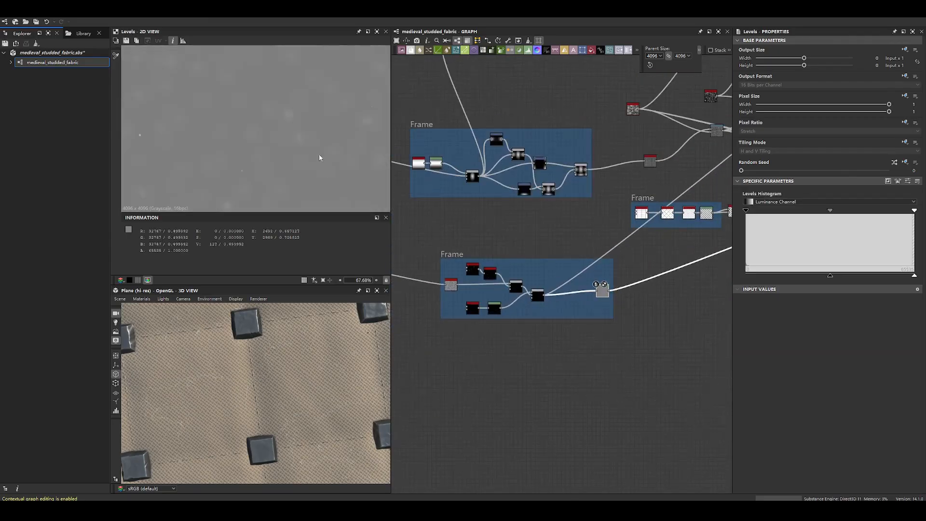
scroll(273, 141, up, 10)
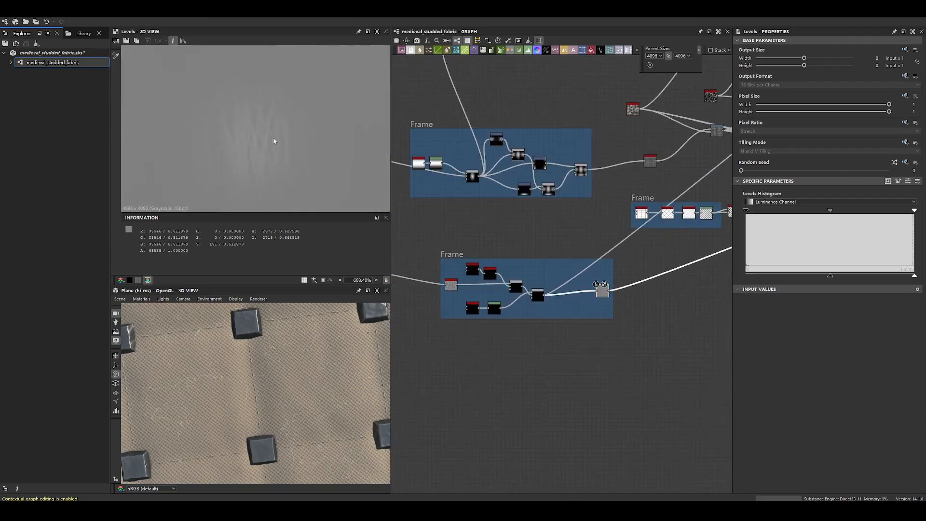
- Compare the Soft Light blend with the Levels node that feeds its foreground
scroll(590, 207, down, 4)
middle_drag(695, 188, 515, 251)
scroll(540, 245, up, 5)
double_click(539, 243)
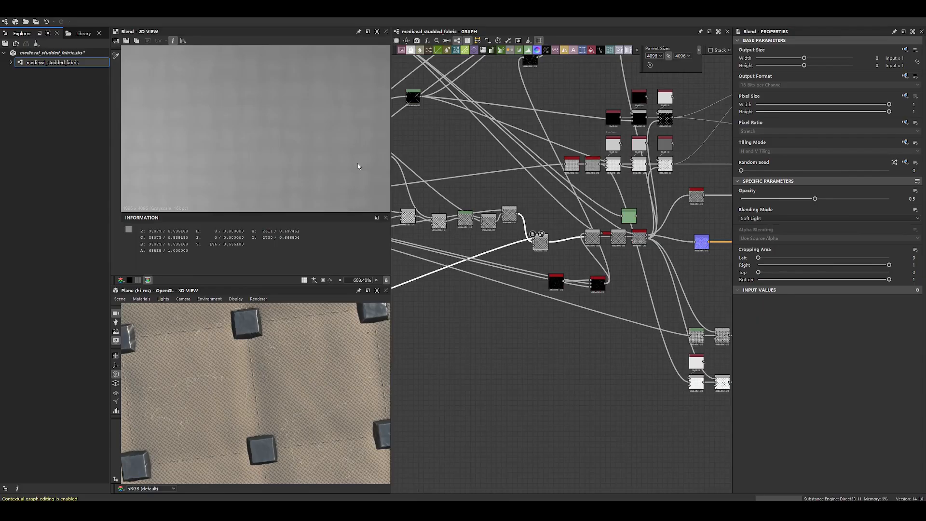
scroll(532, 246, down, 4)
middle_drag(516, 251, 727, 213)
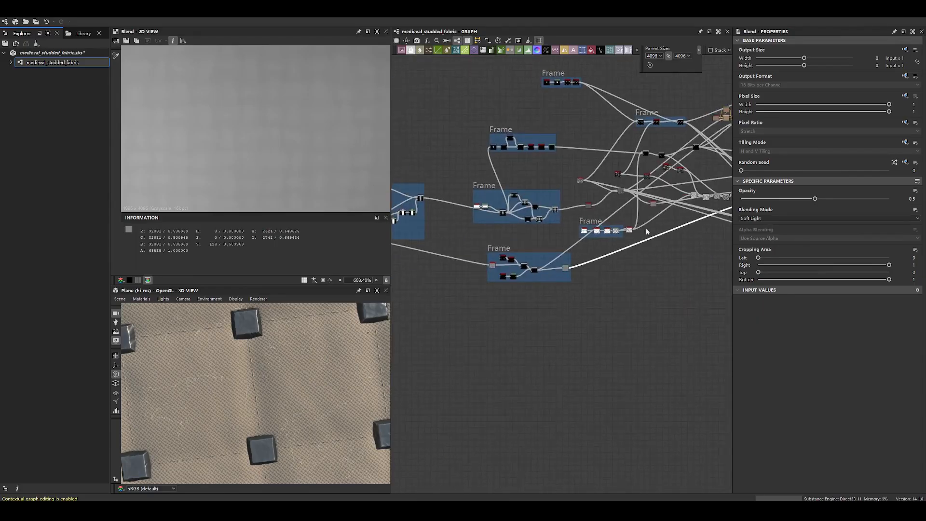
scroll(603, 270, up, 6)
click(541, 342)
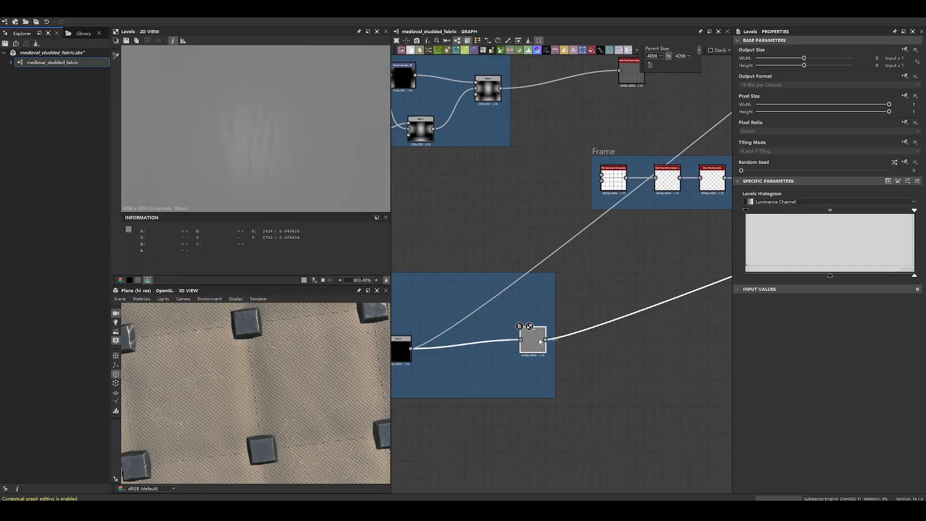
scroll(280, 141, down, 5)
scroll(542, 181, down, 3)
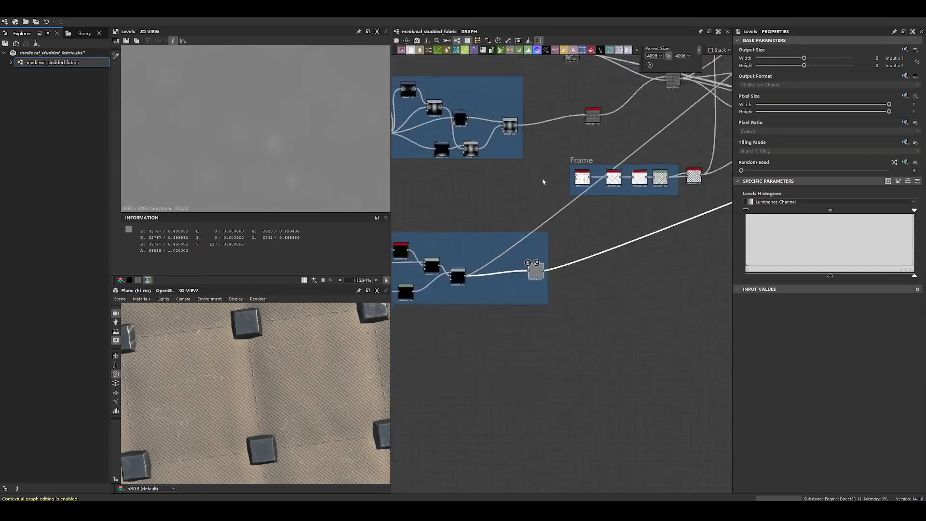
- Follow the Levels connection to the Soft Light blend and inspect the bumps within its quilted pattern
scroll(543, 180, down, 1)
middle_drag(548, 227, 461, 248)
scroll(441, 265, up, 3)
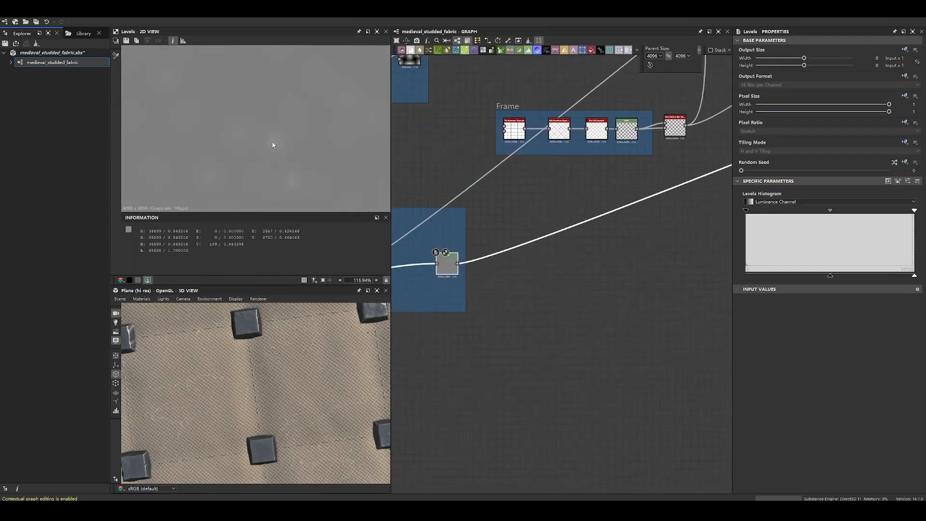
middle_drag(695, 164, 420, 261)
middle_drag(635, 190, 411, 315)
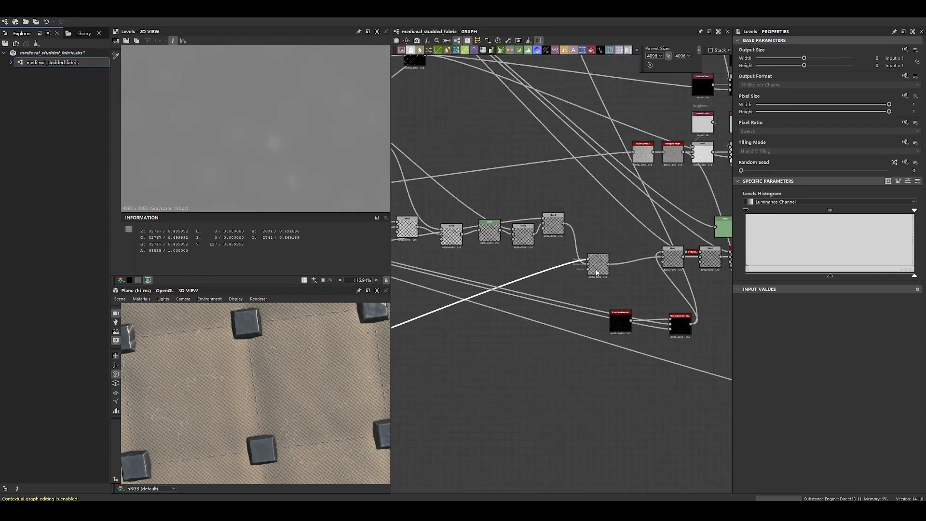
double_click(597, 270)
scroll(287, 143, down, 5)
scroll(565, 243, up, 8)
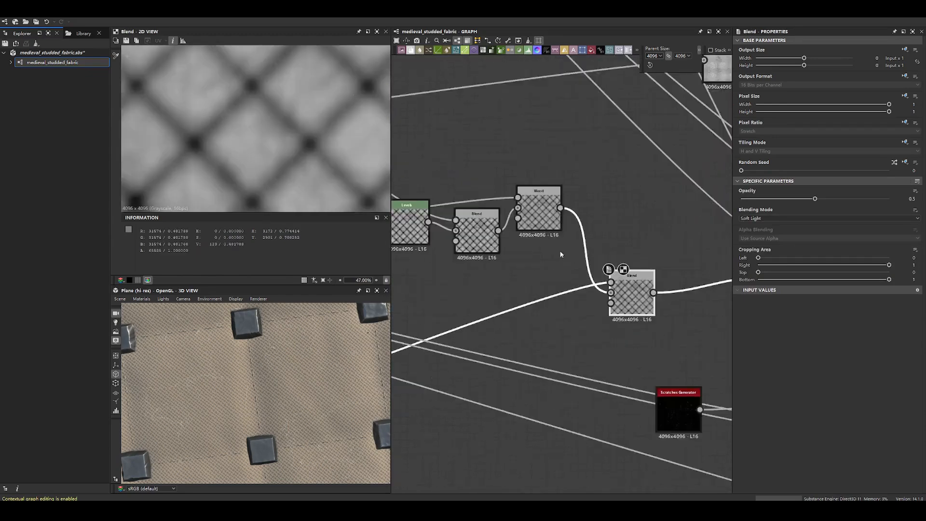
scroll(307, 136, up, 6)
scroll(306, 140, down, 5)
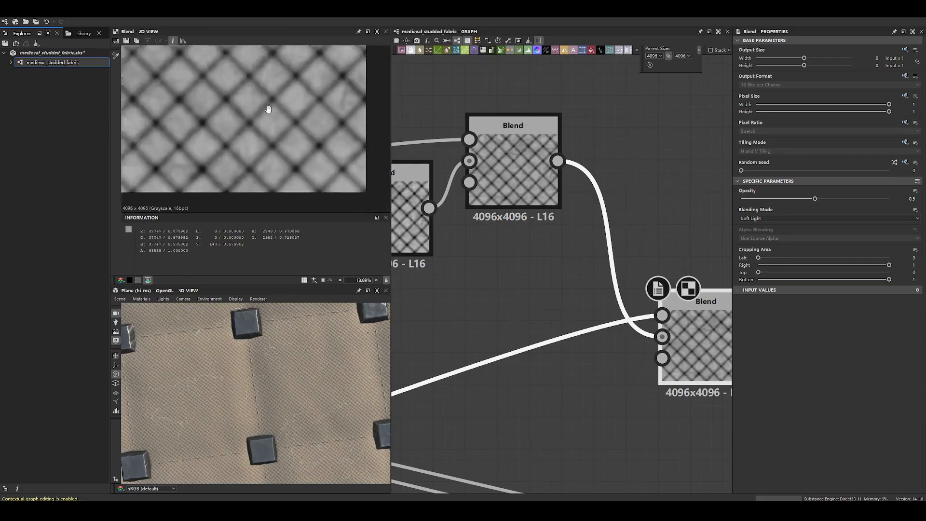
scroll(282, 126, up, 10)
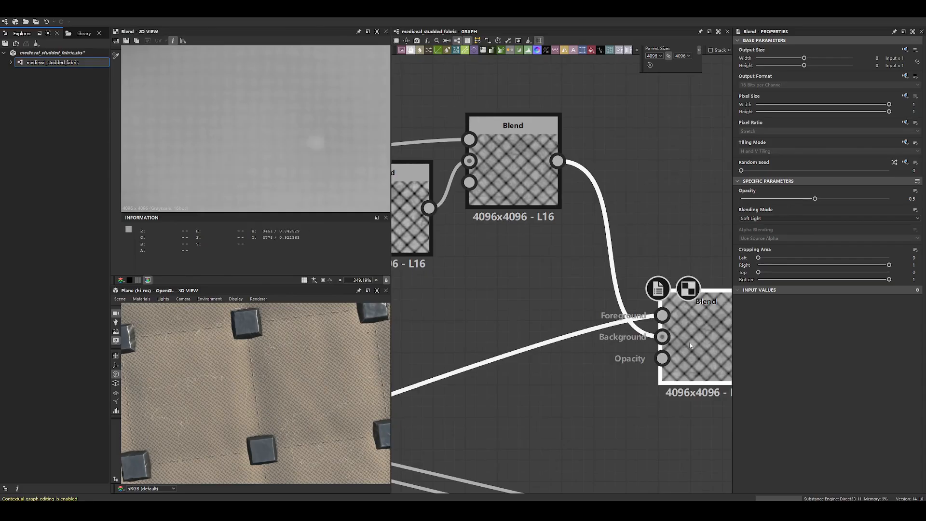
- Trace the Soft Light blend's foreground back to the lowest frame and preview its Levels bumps and wrinkles
scroll(609, 295, down, 5)
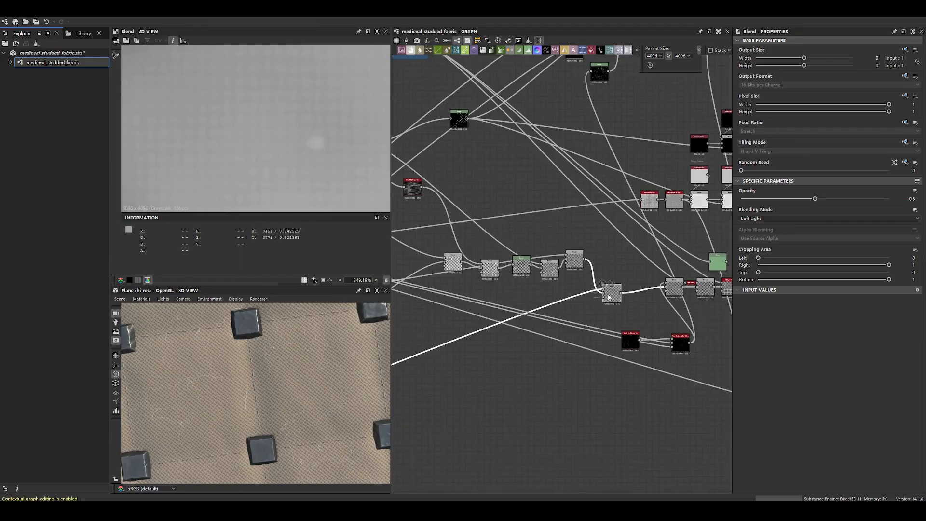
scroll(609, 295, down, 1)
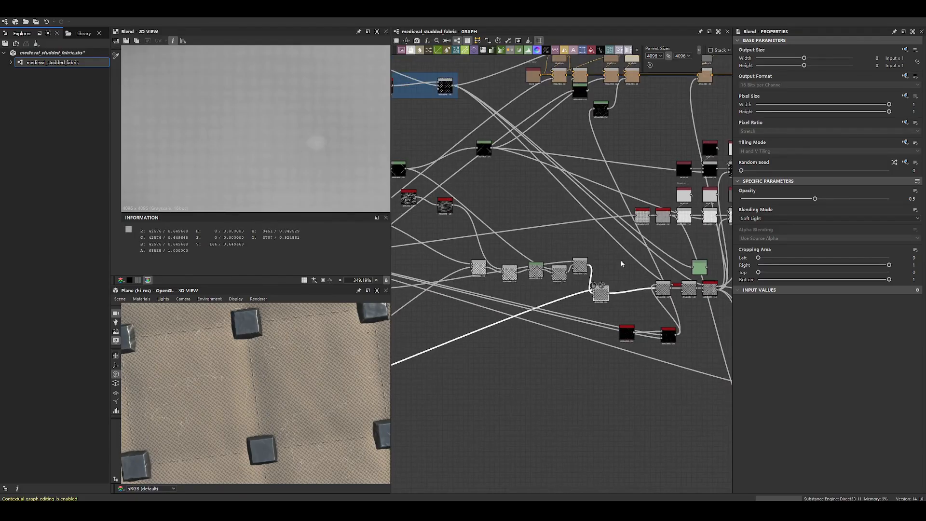
scroll(620, 264, down, 4)
middle_drag(400, 331, 510, 312)
click(520, 336)
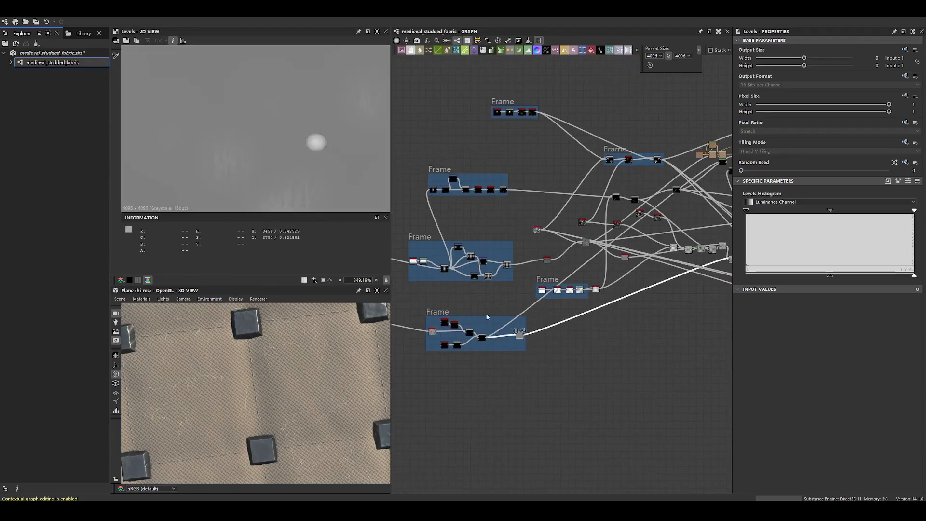